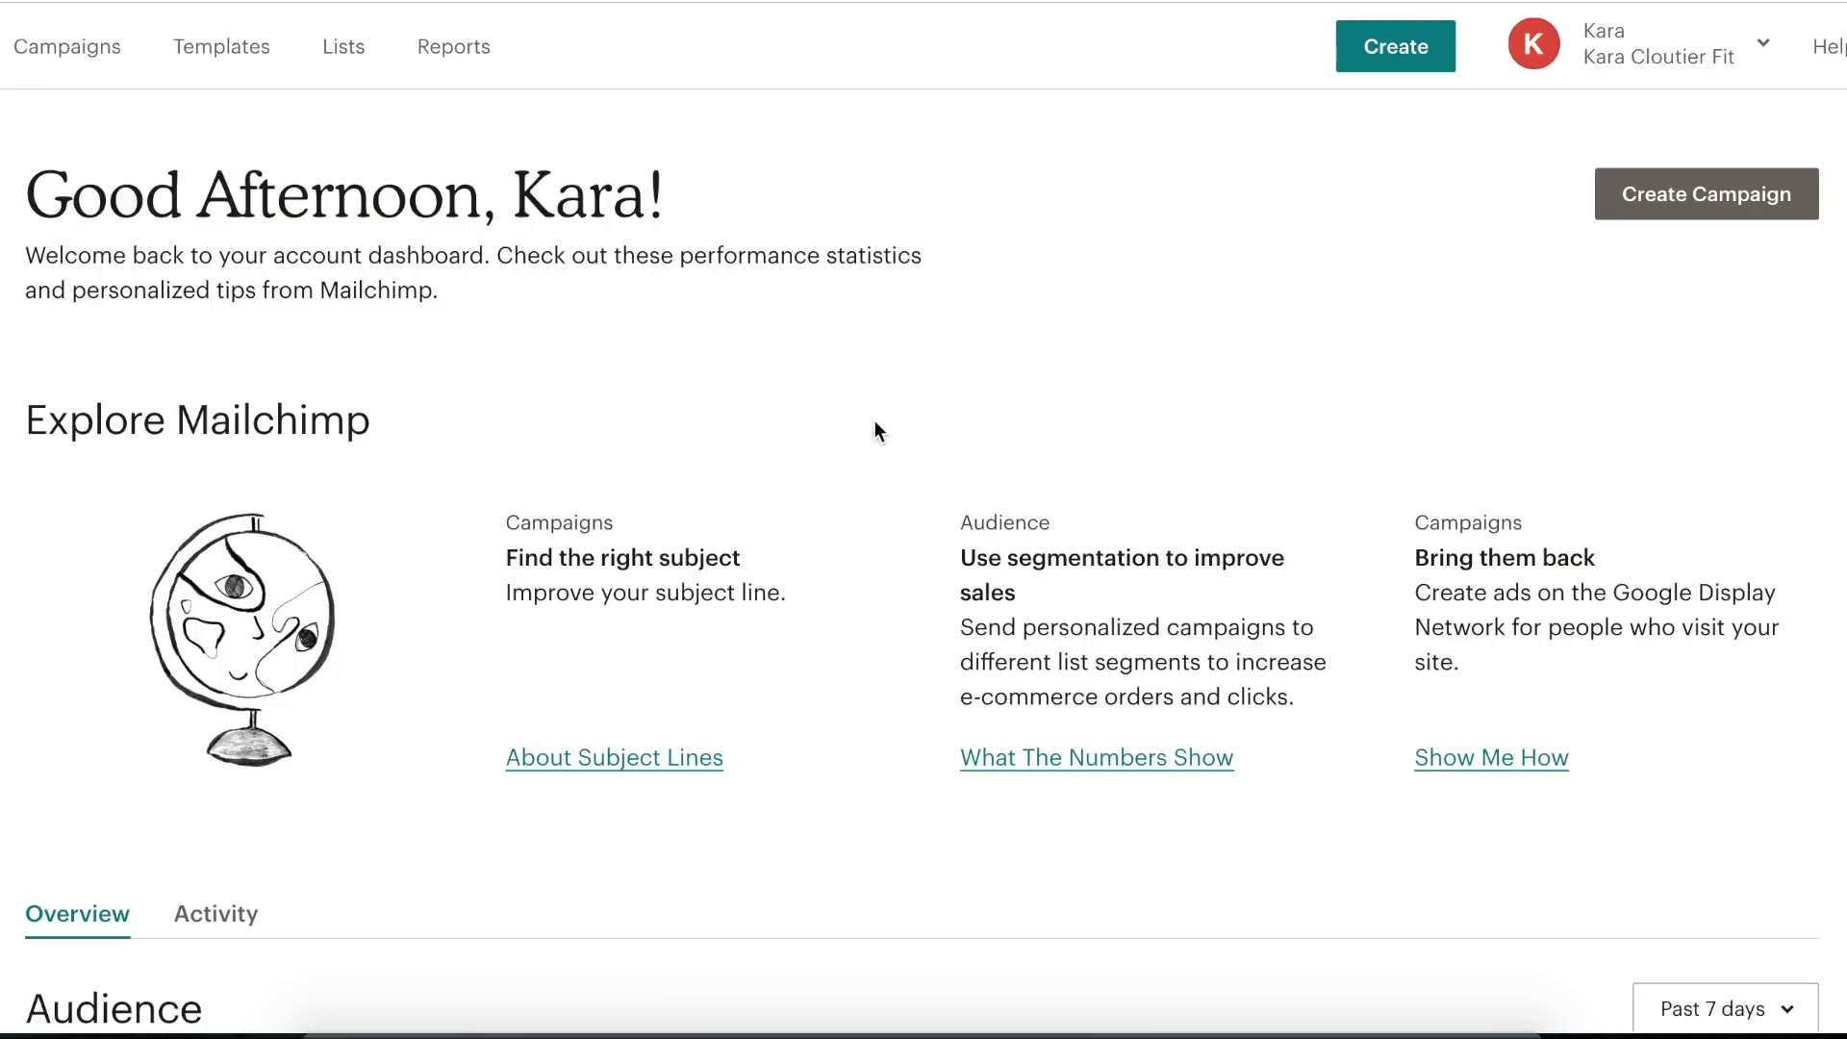
- Go to the Lists overview and start a new list, triggering the 'use tags instead' notice
scroll(875, 425, "down", 5)
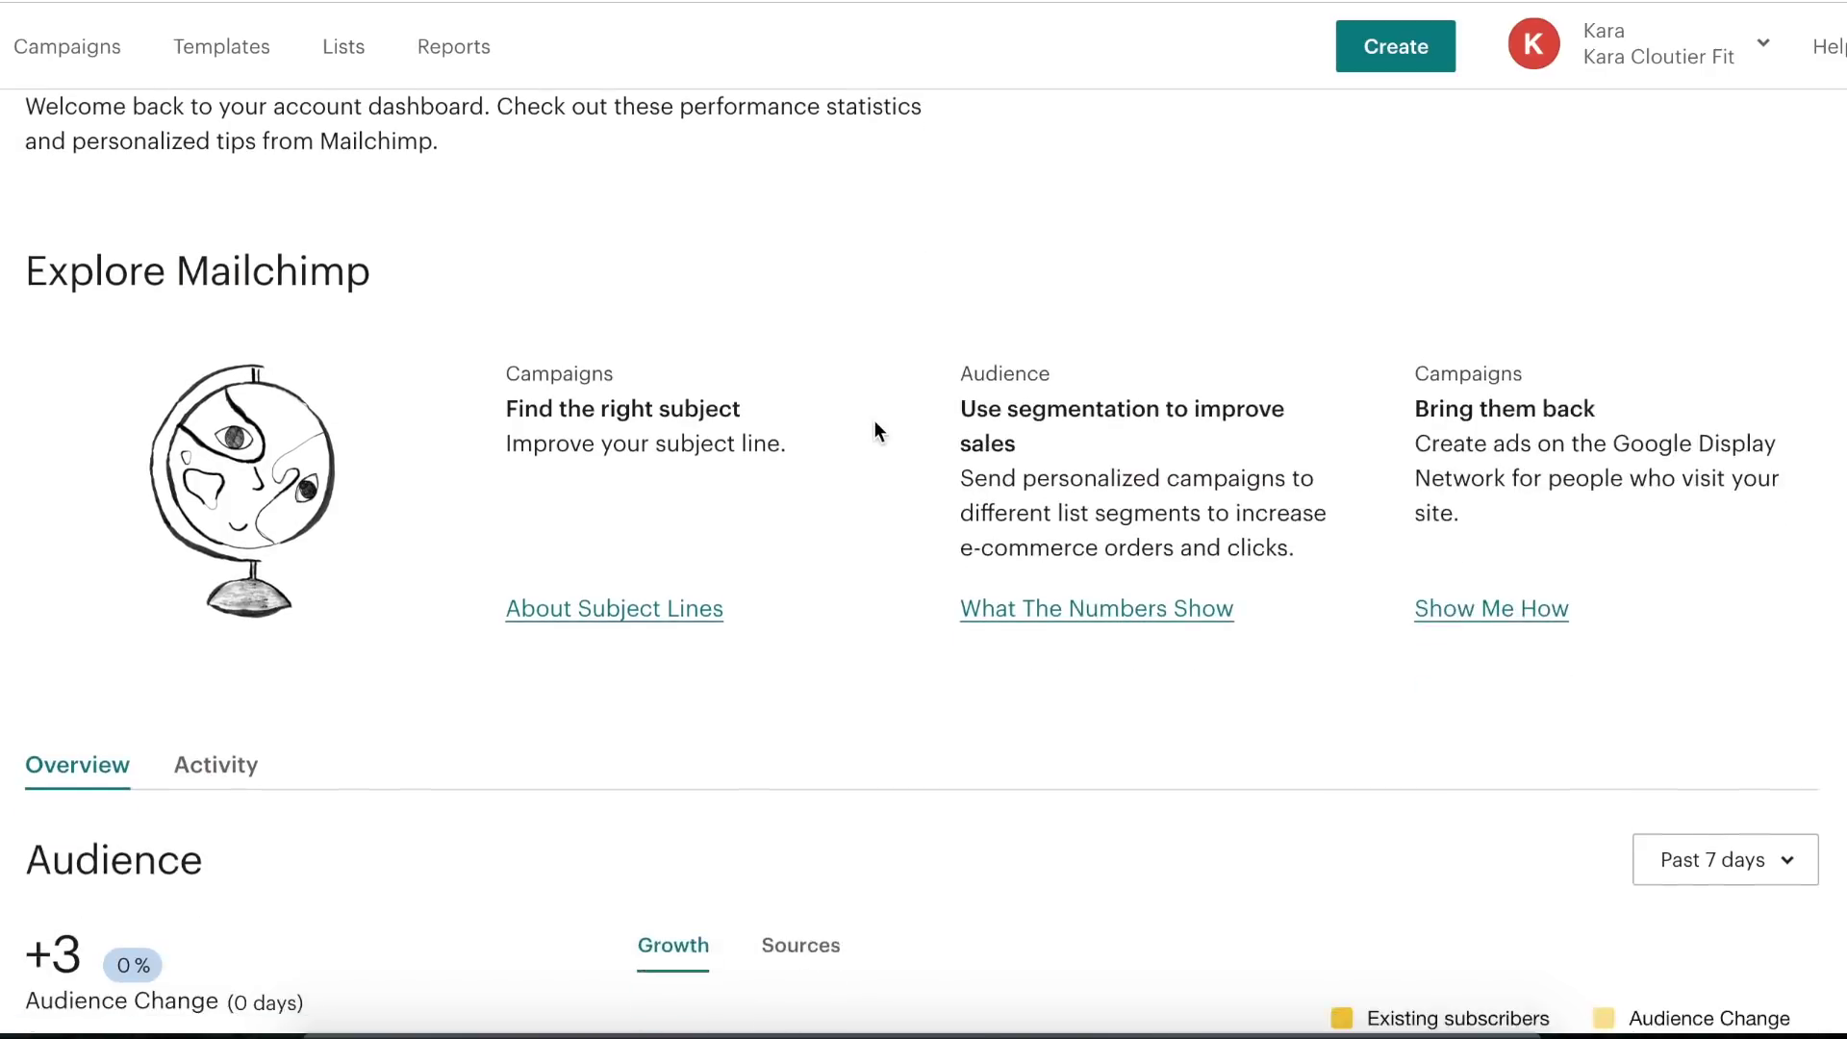
scroll(469, 556, "down", 8)
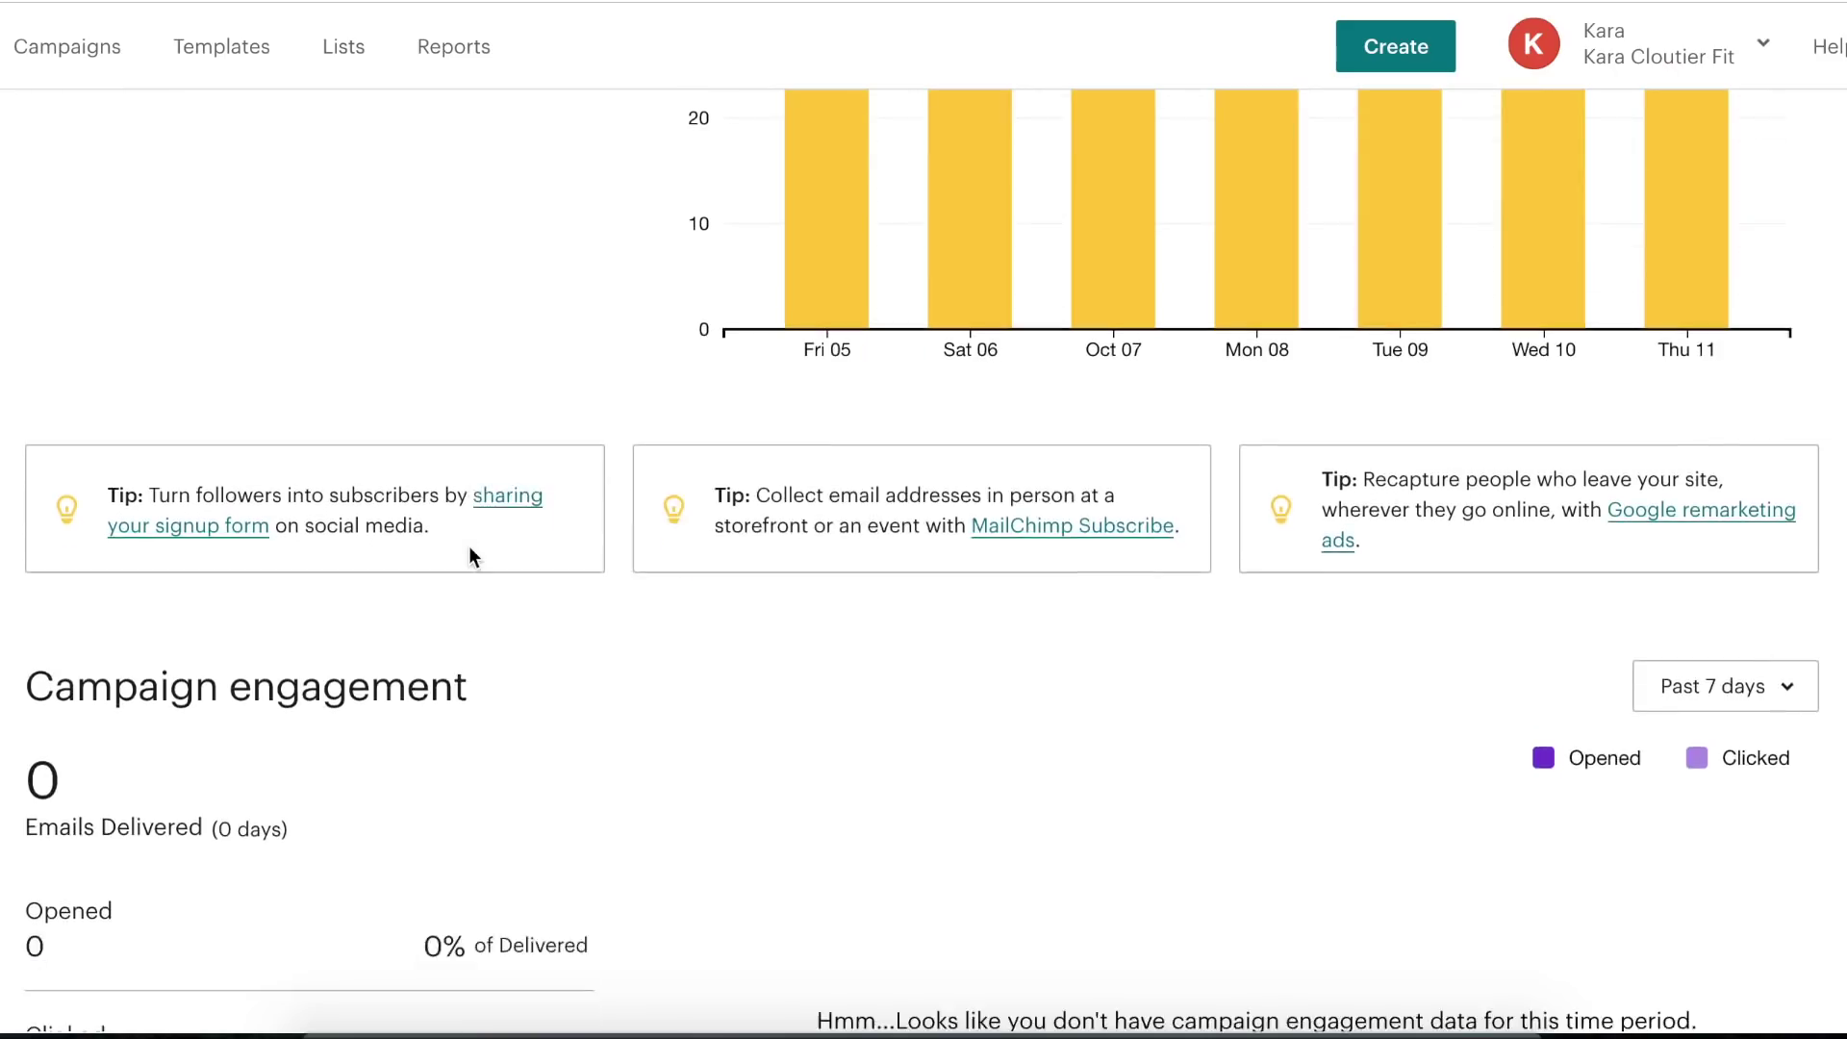
scroll(473, 563, "down", 8)
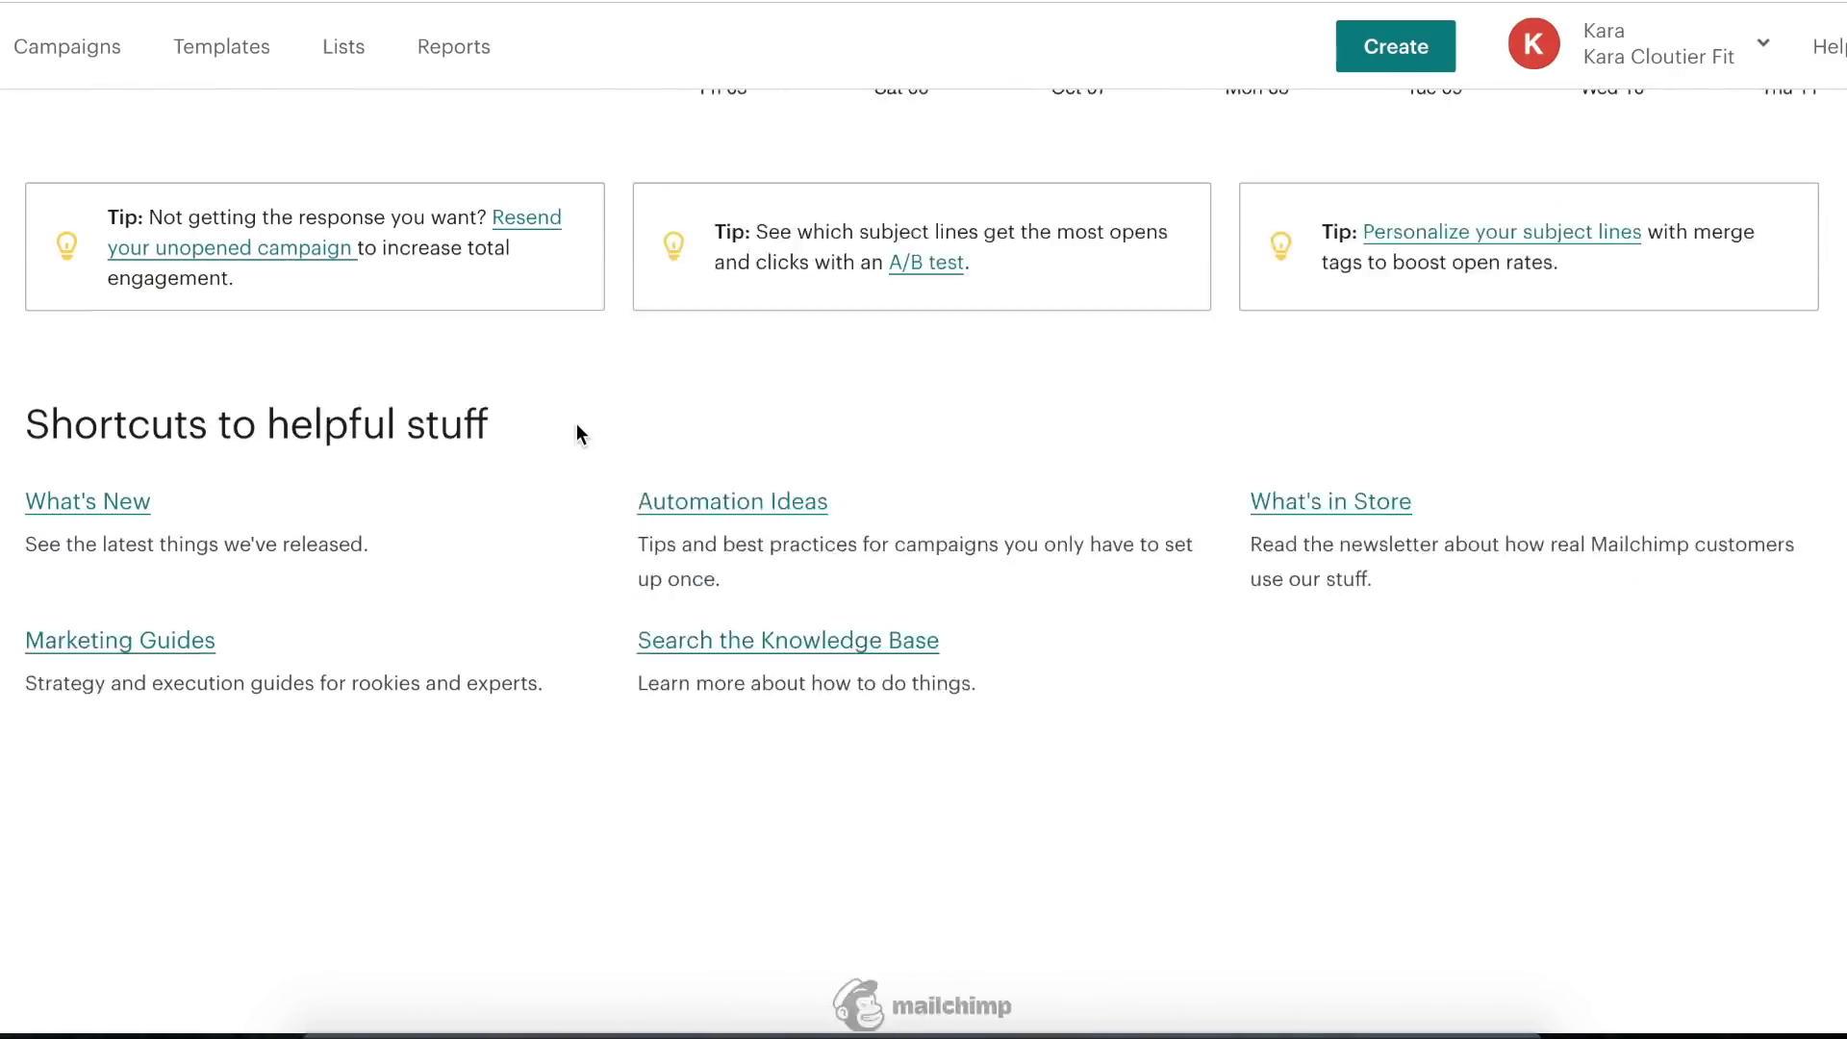
scroll(576, 426, "up", 20)
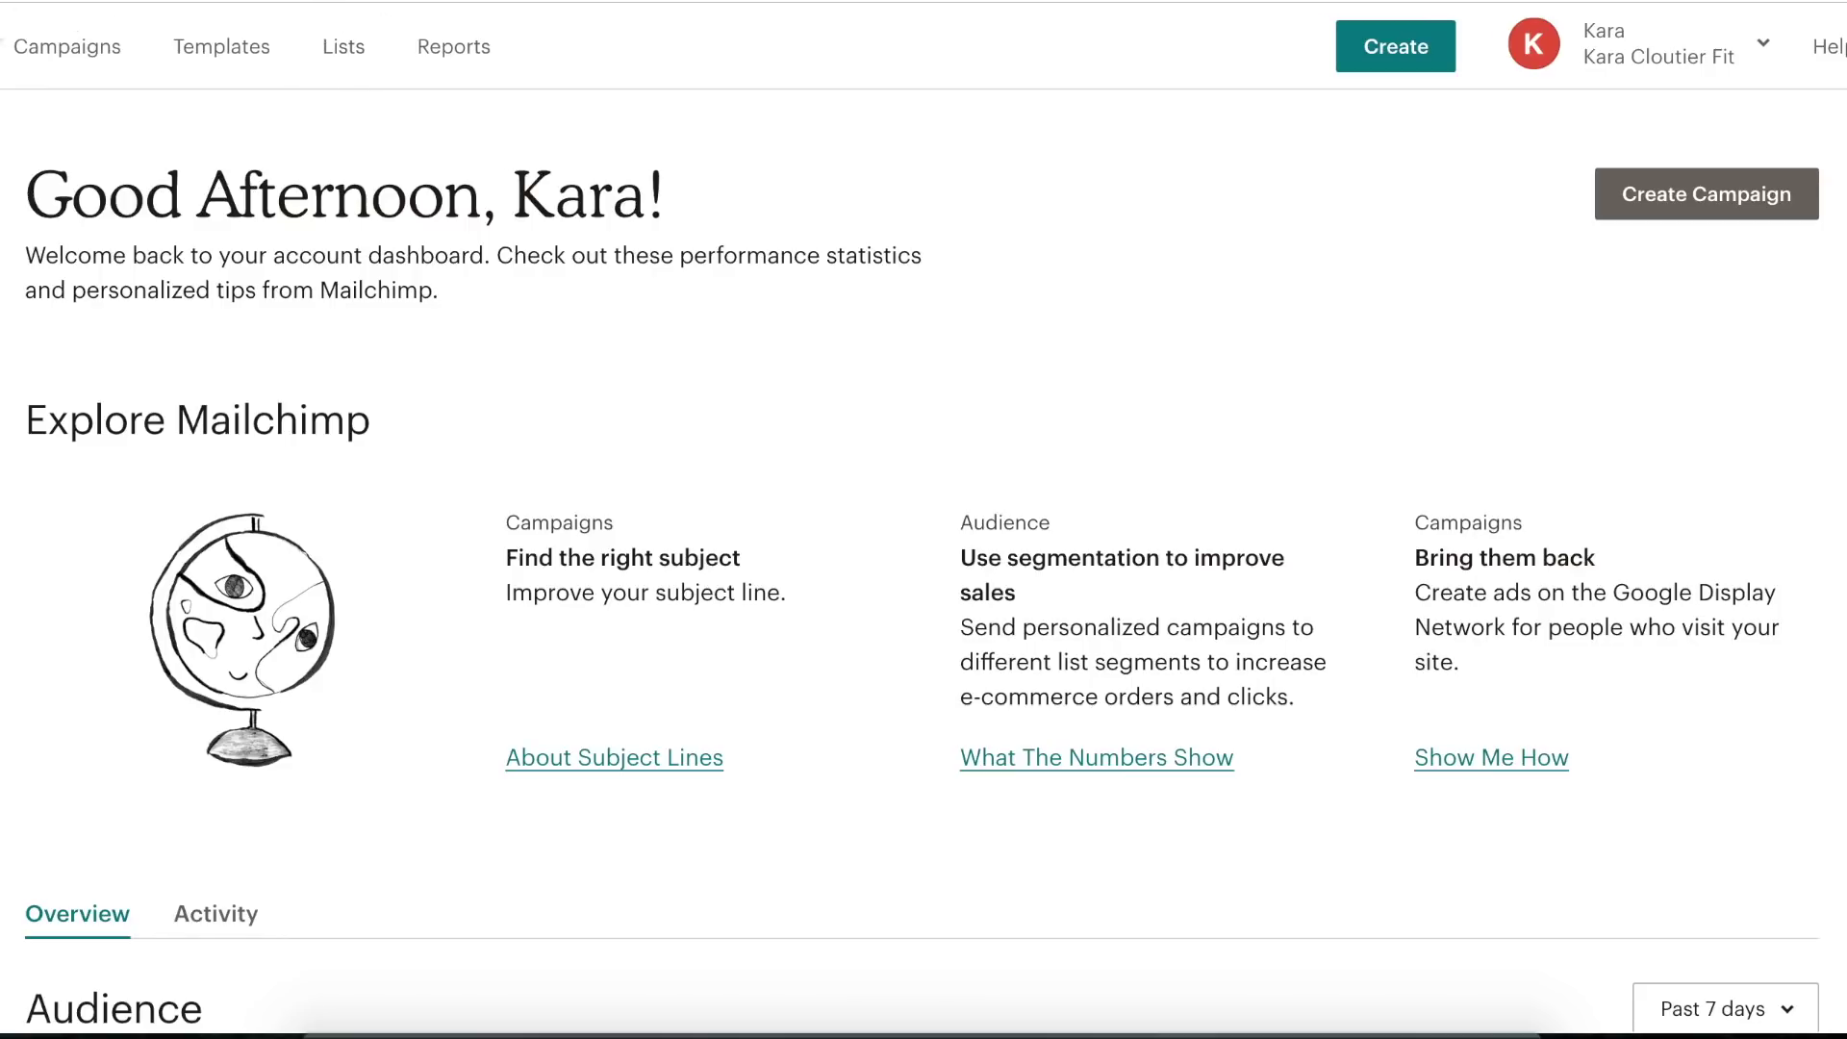
left_click(349, 50)
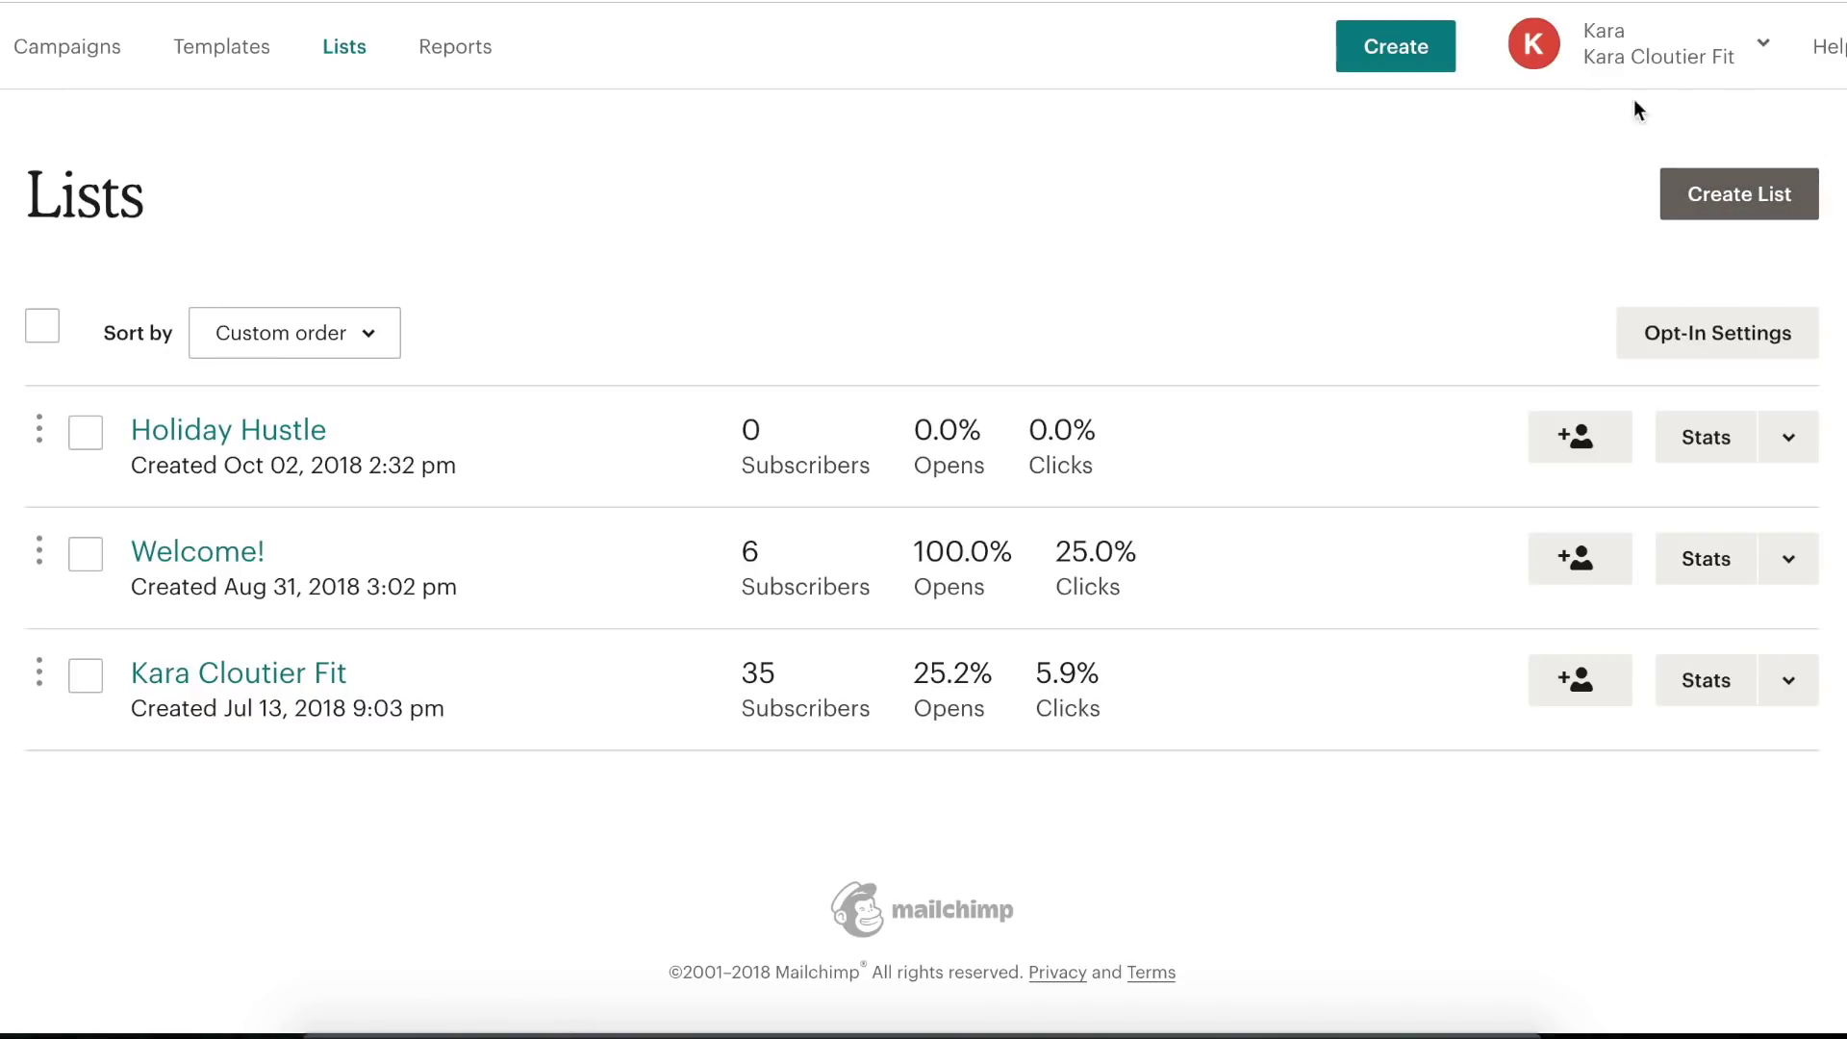
left_click(1728, 212)
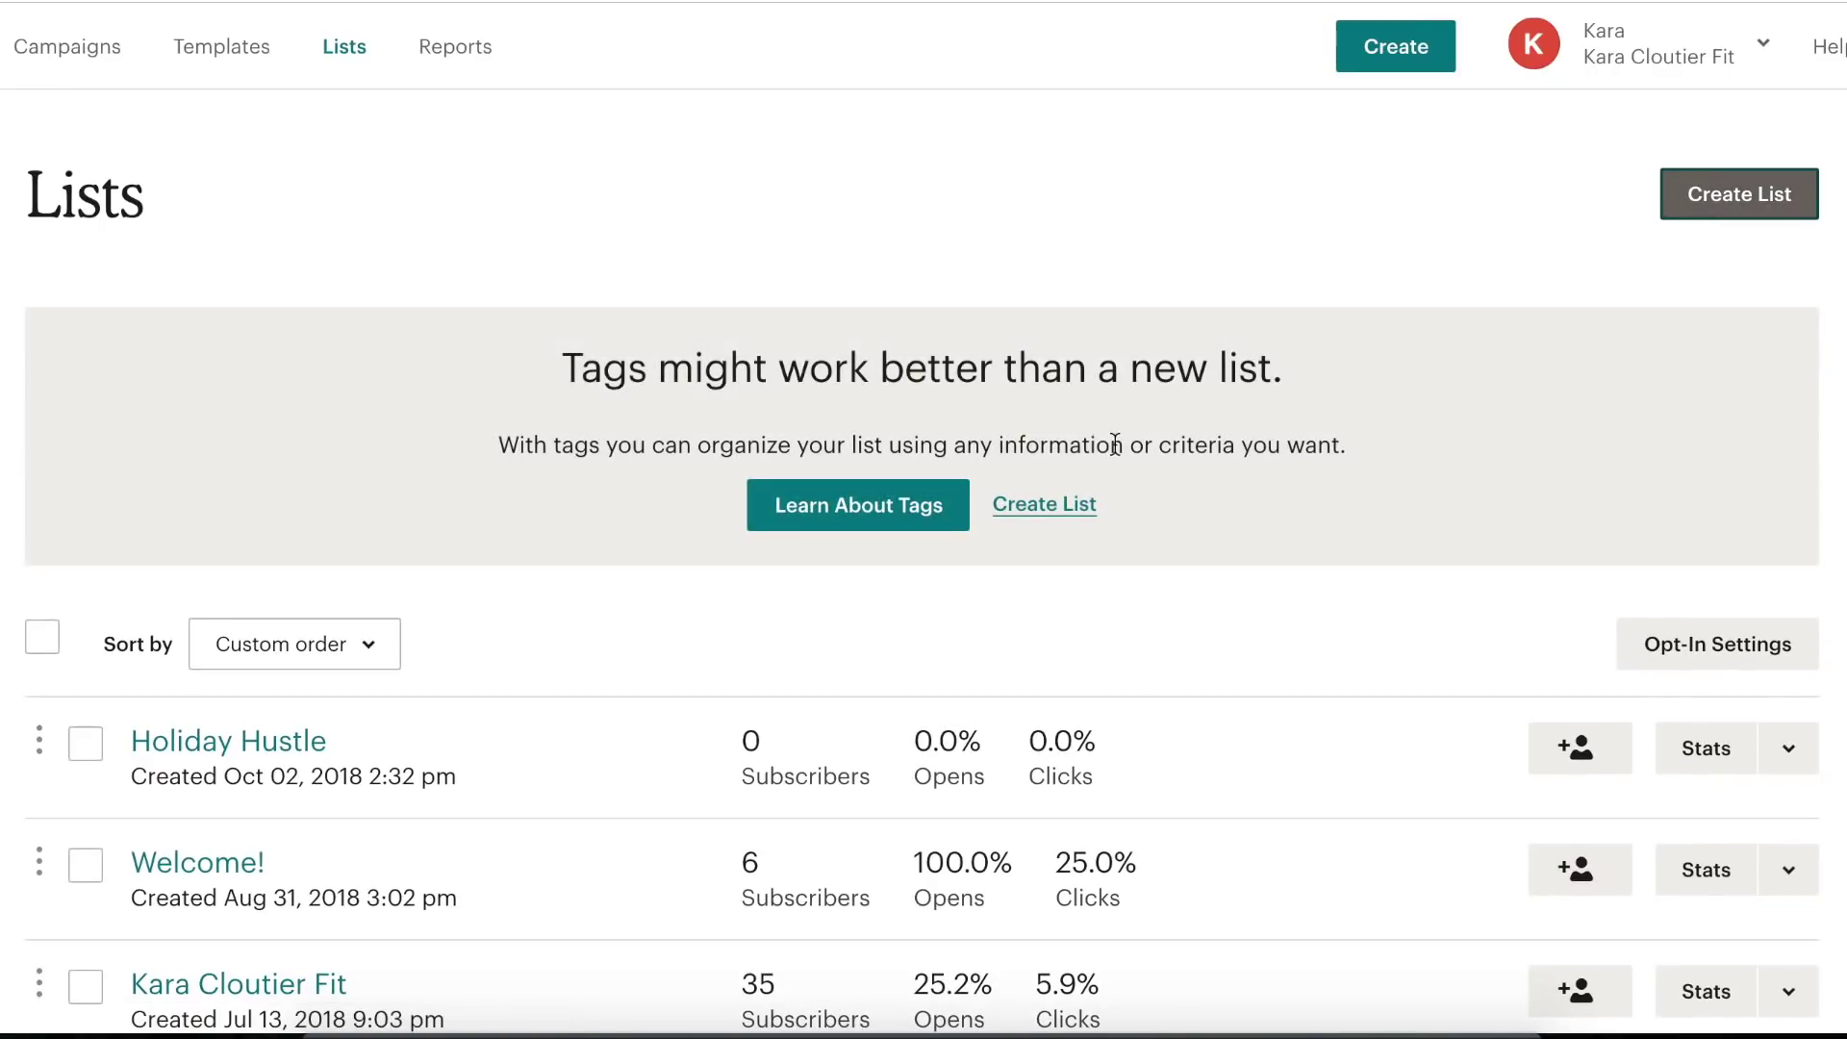
- Proceed to the Create List form anyway and name the list 'list test'
left_click(1037, 520)
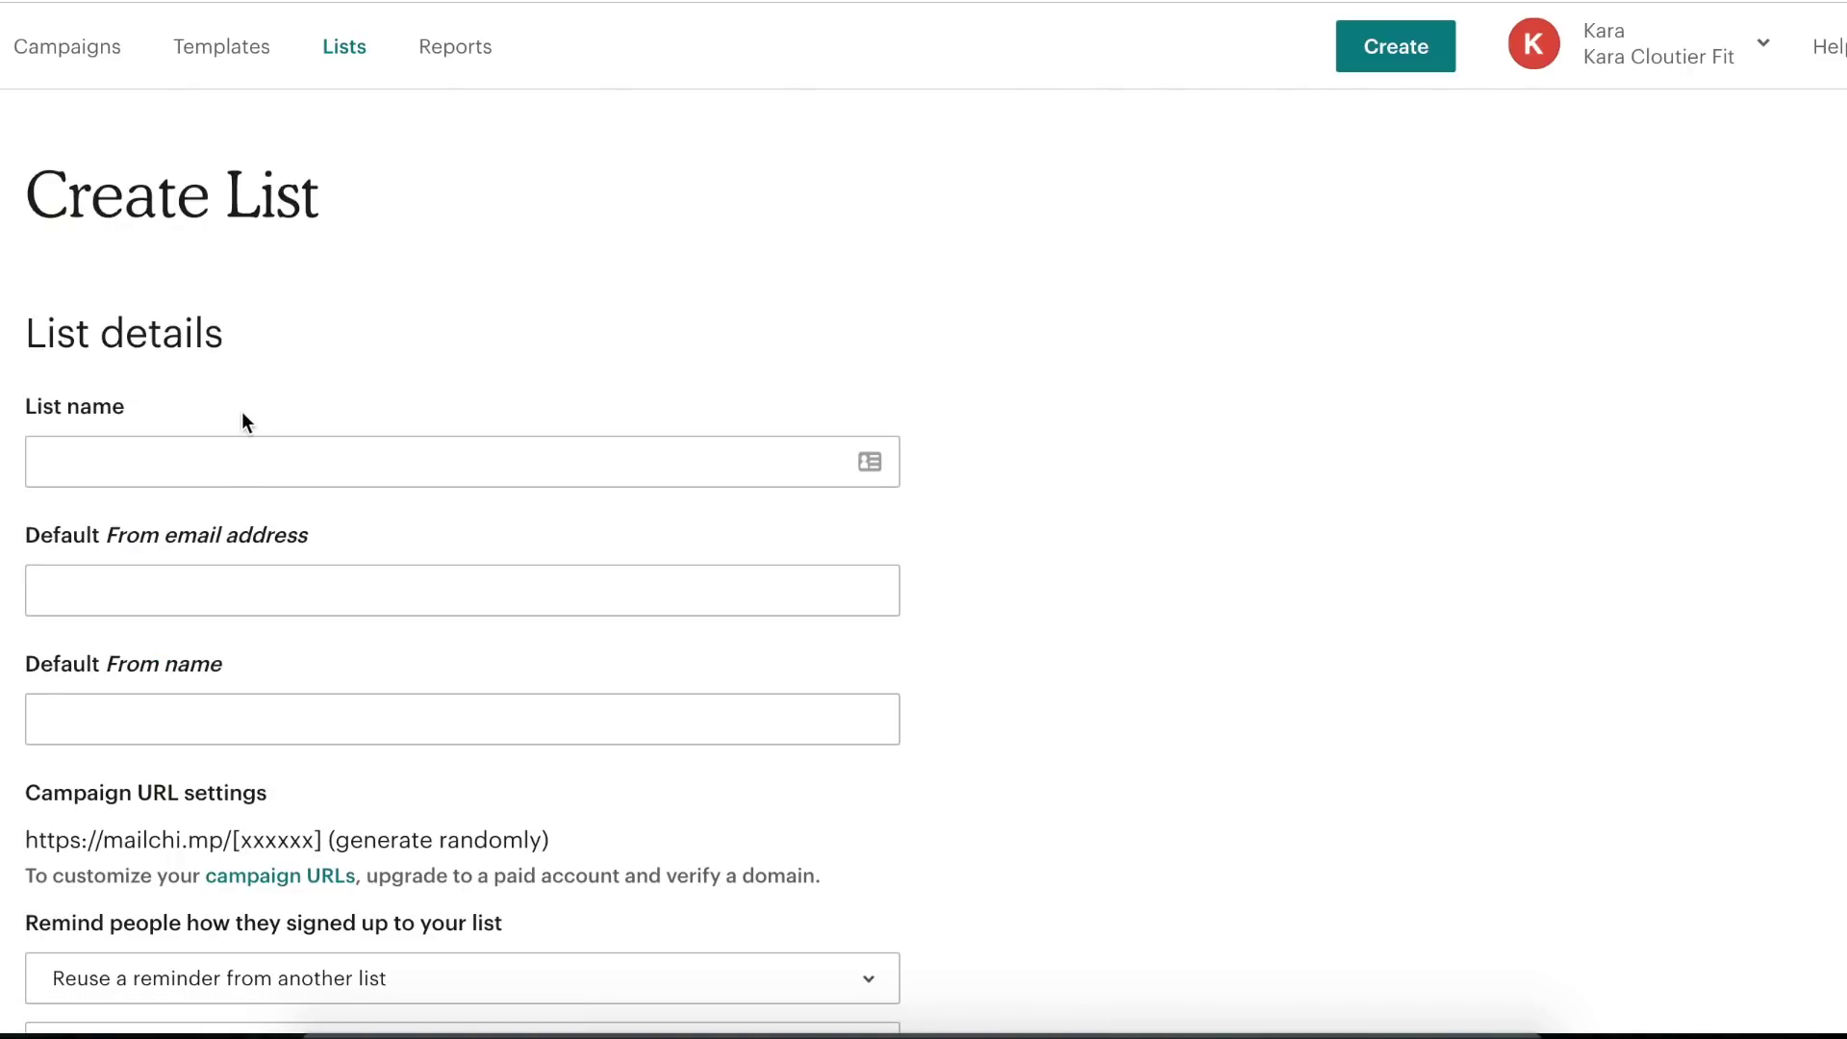
left_click(171, 465)
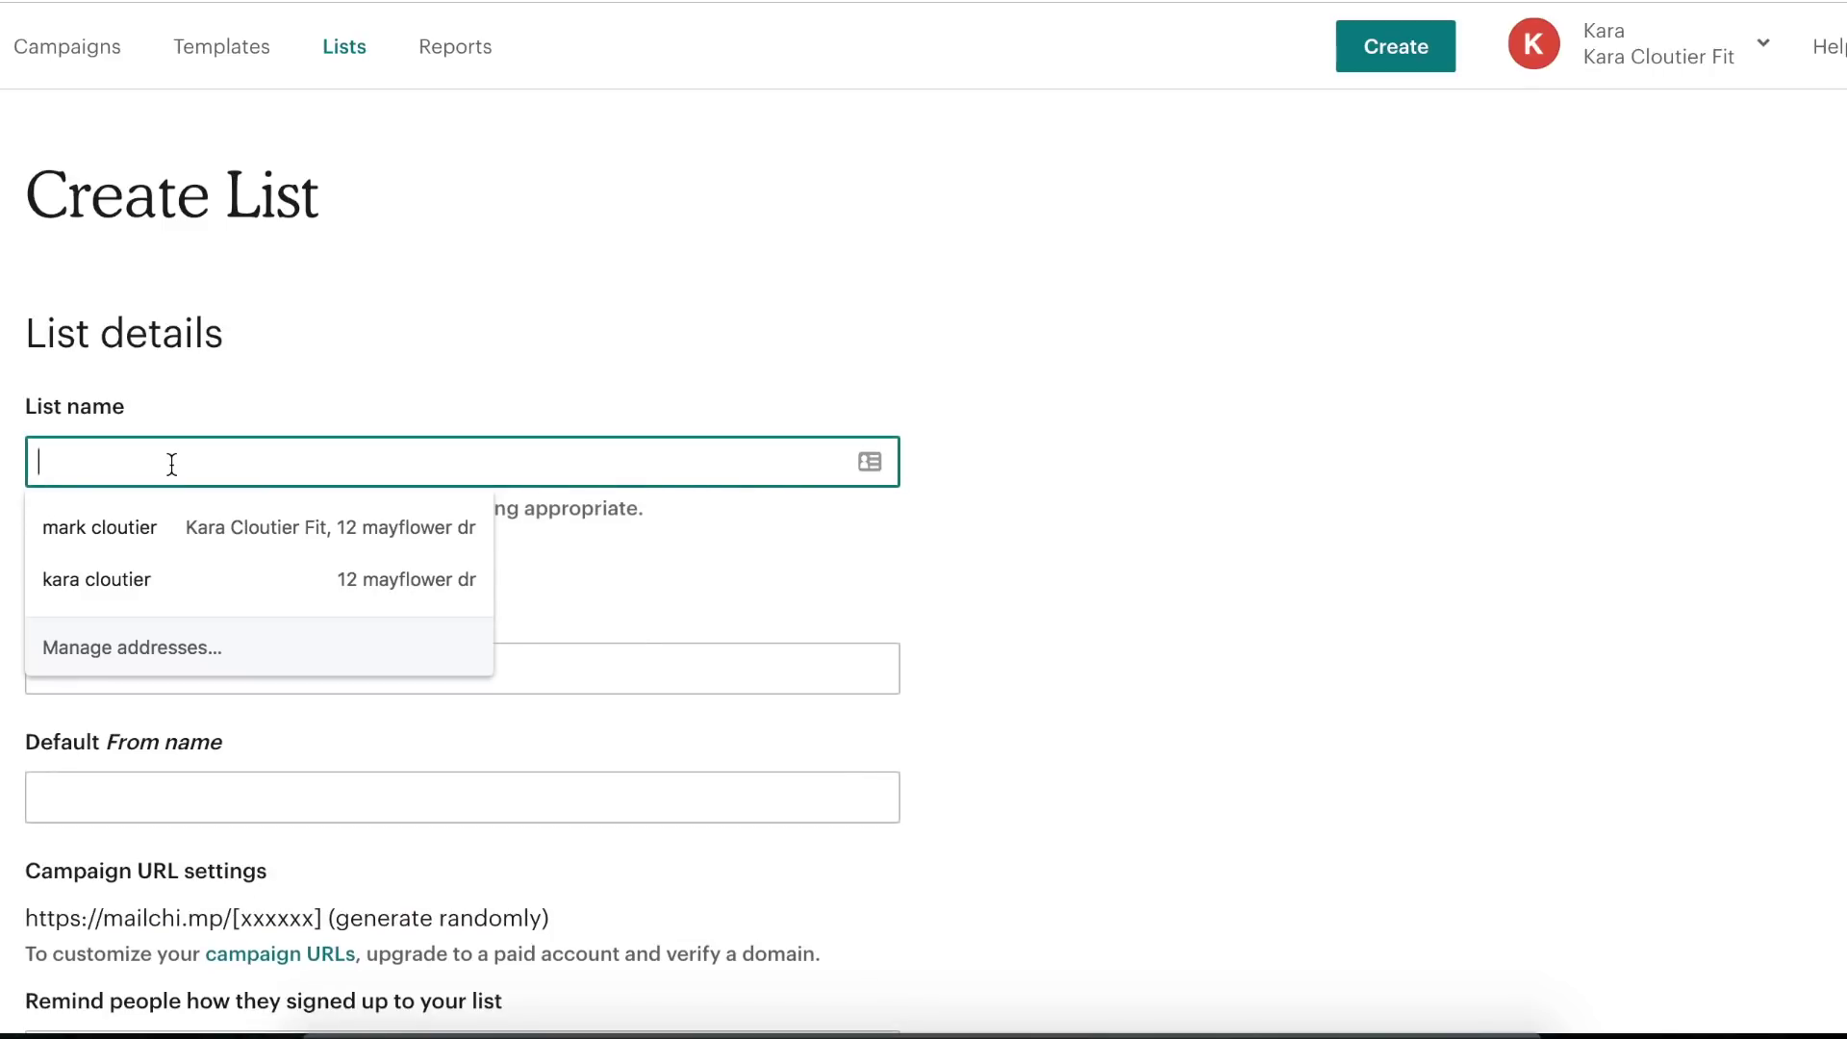
type("list")
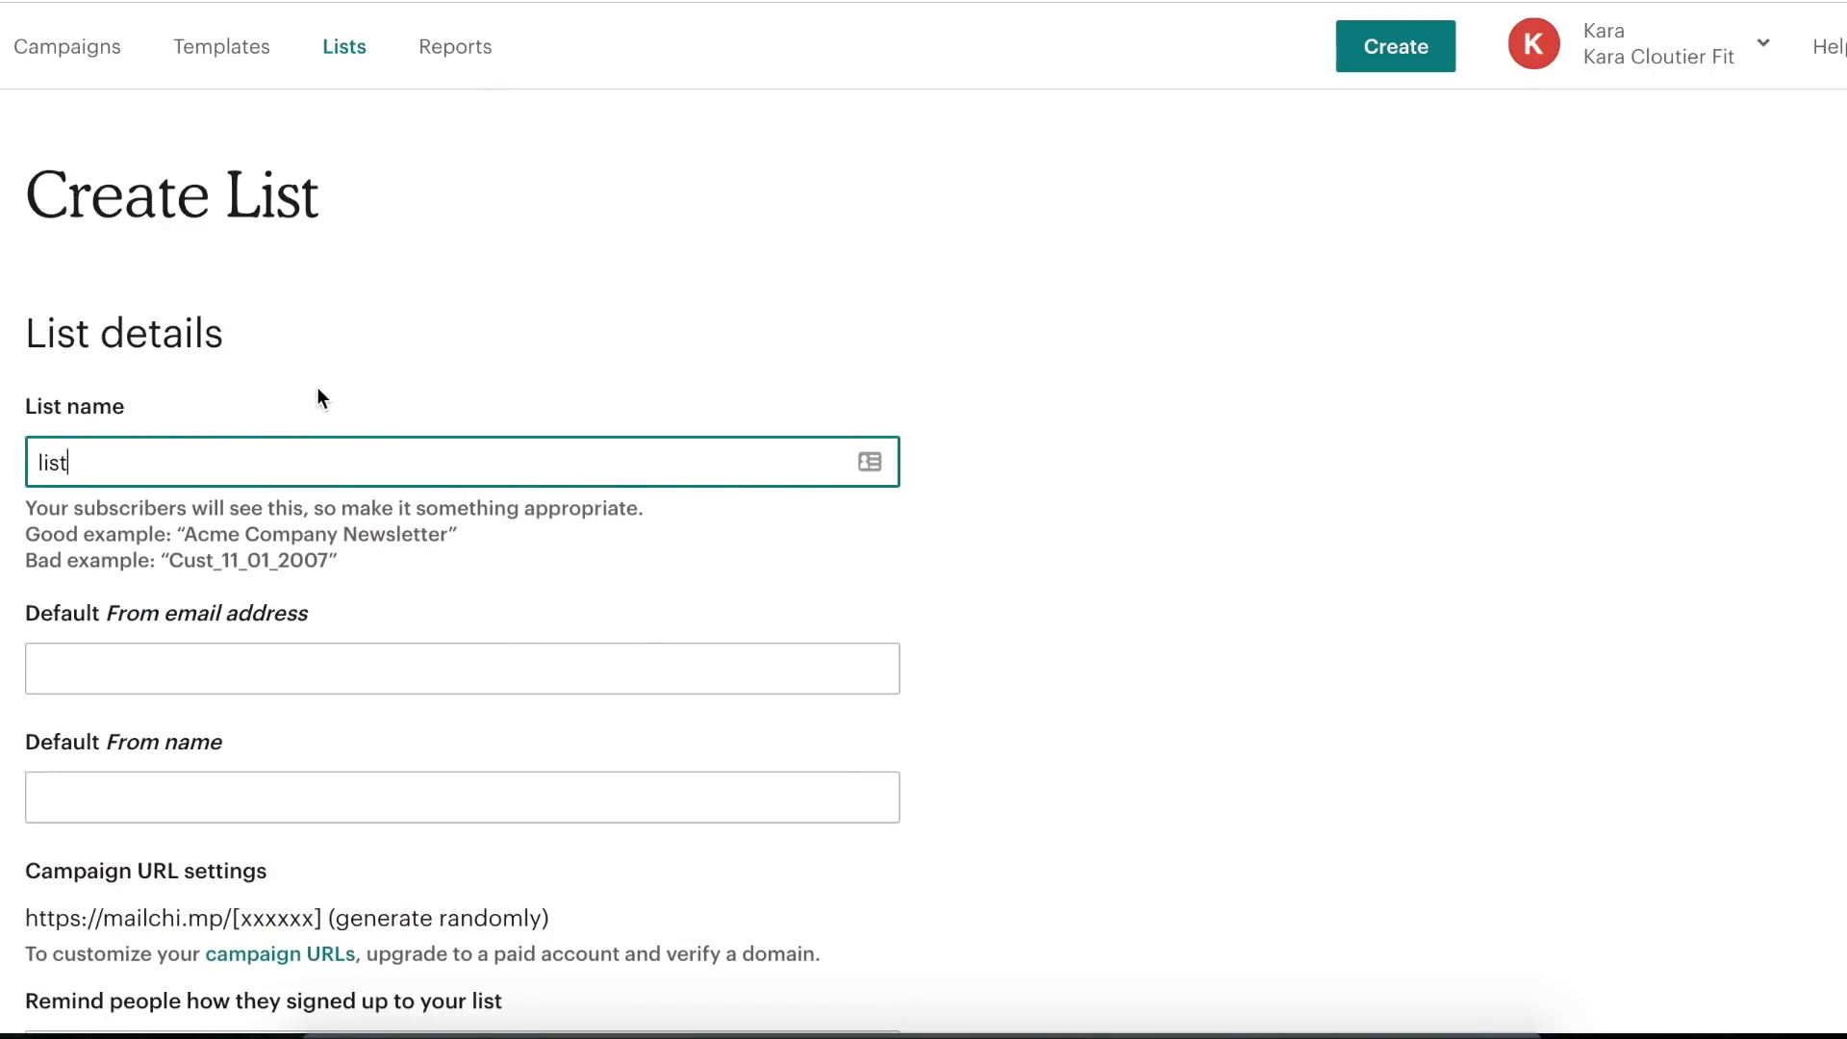
type(" test")
left_click(279, 294)
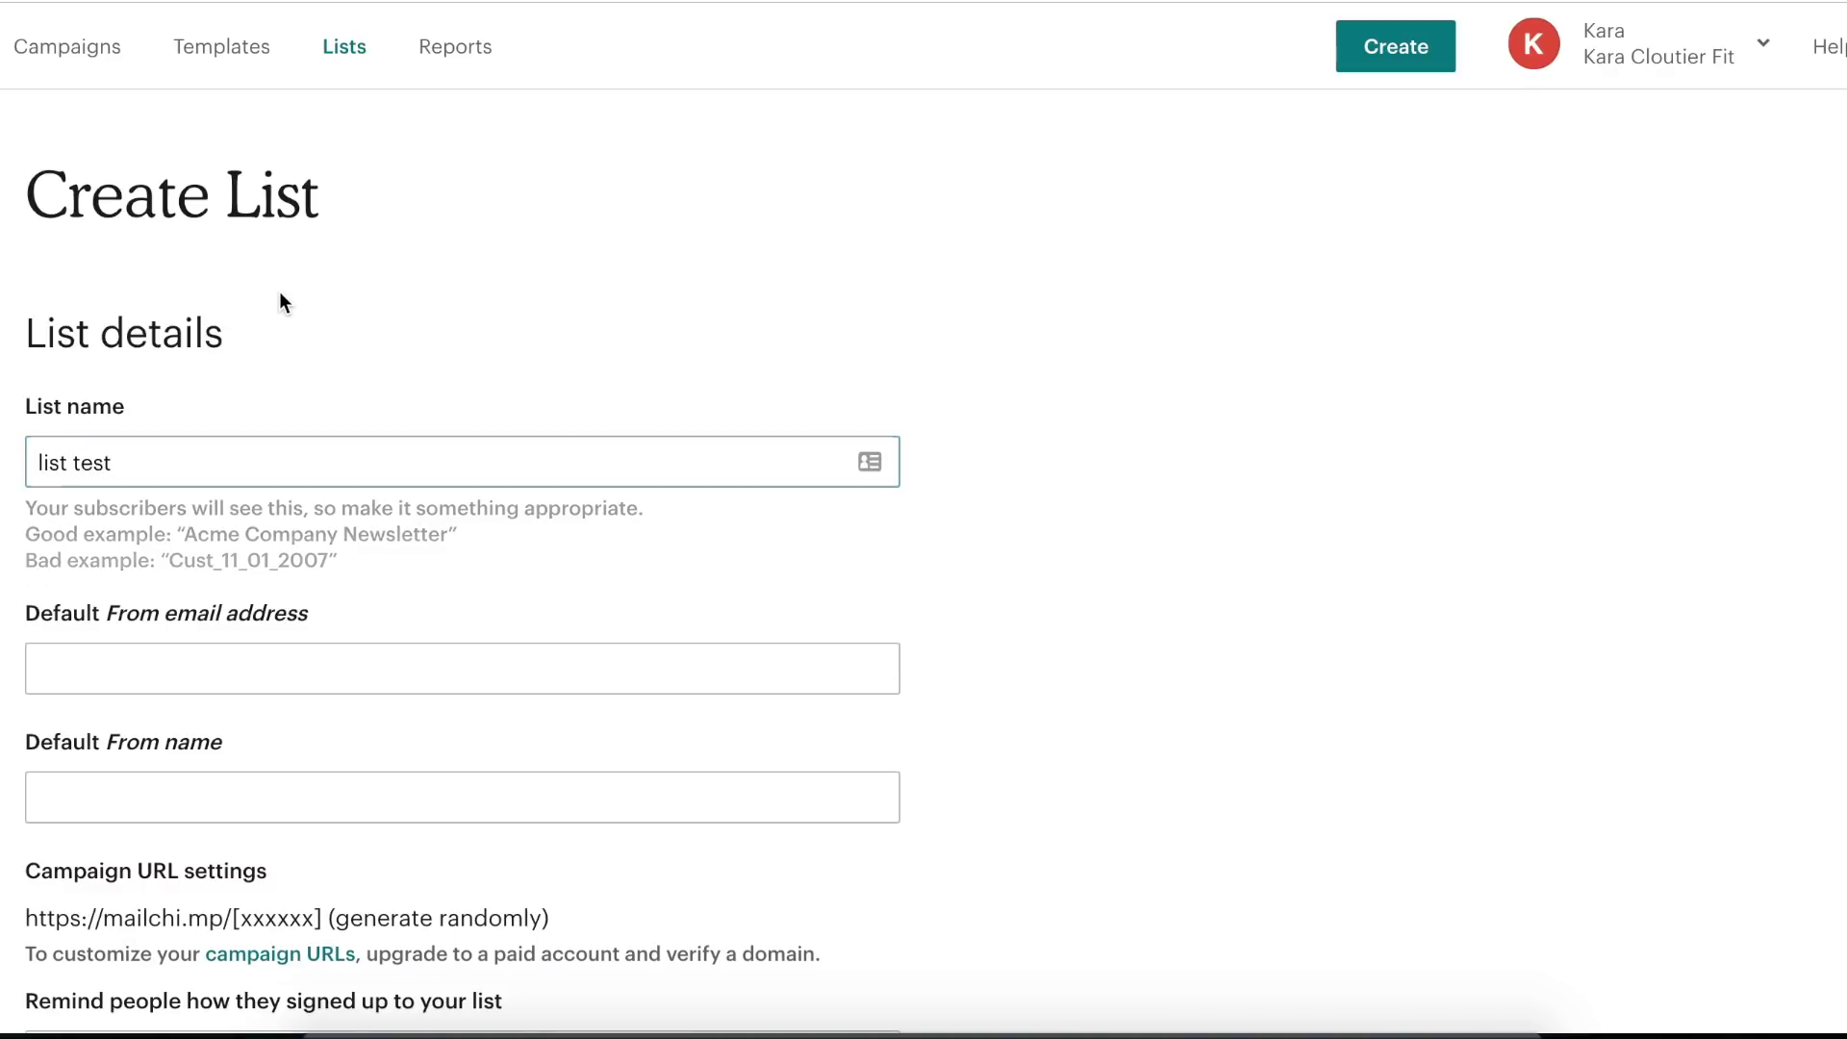
scroll(436, 337, "down", 1)
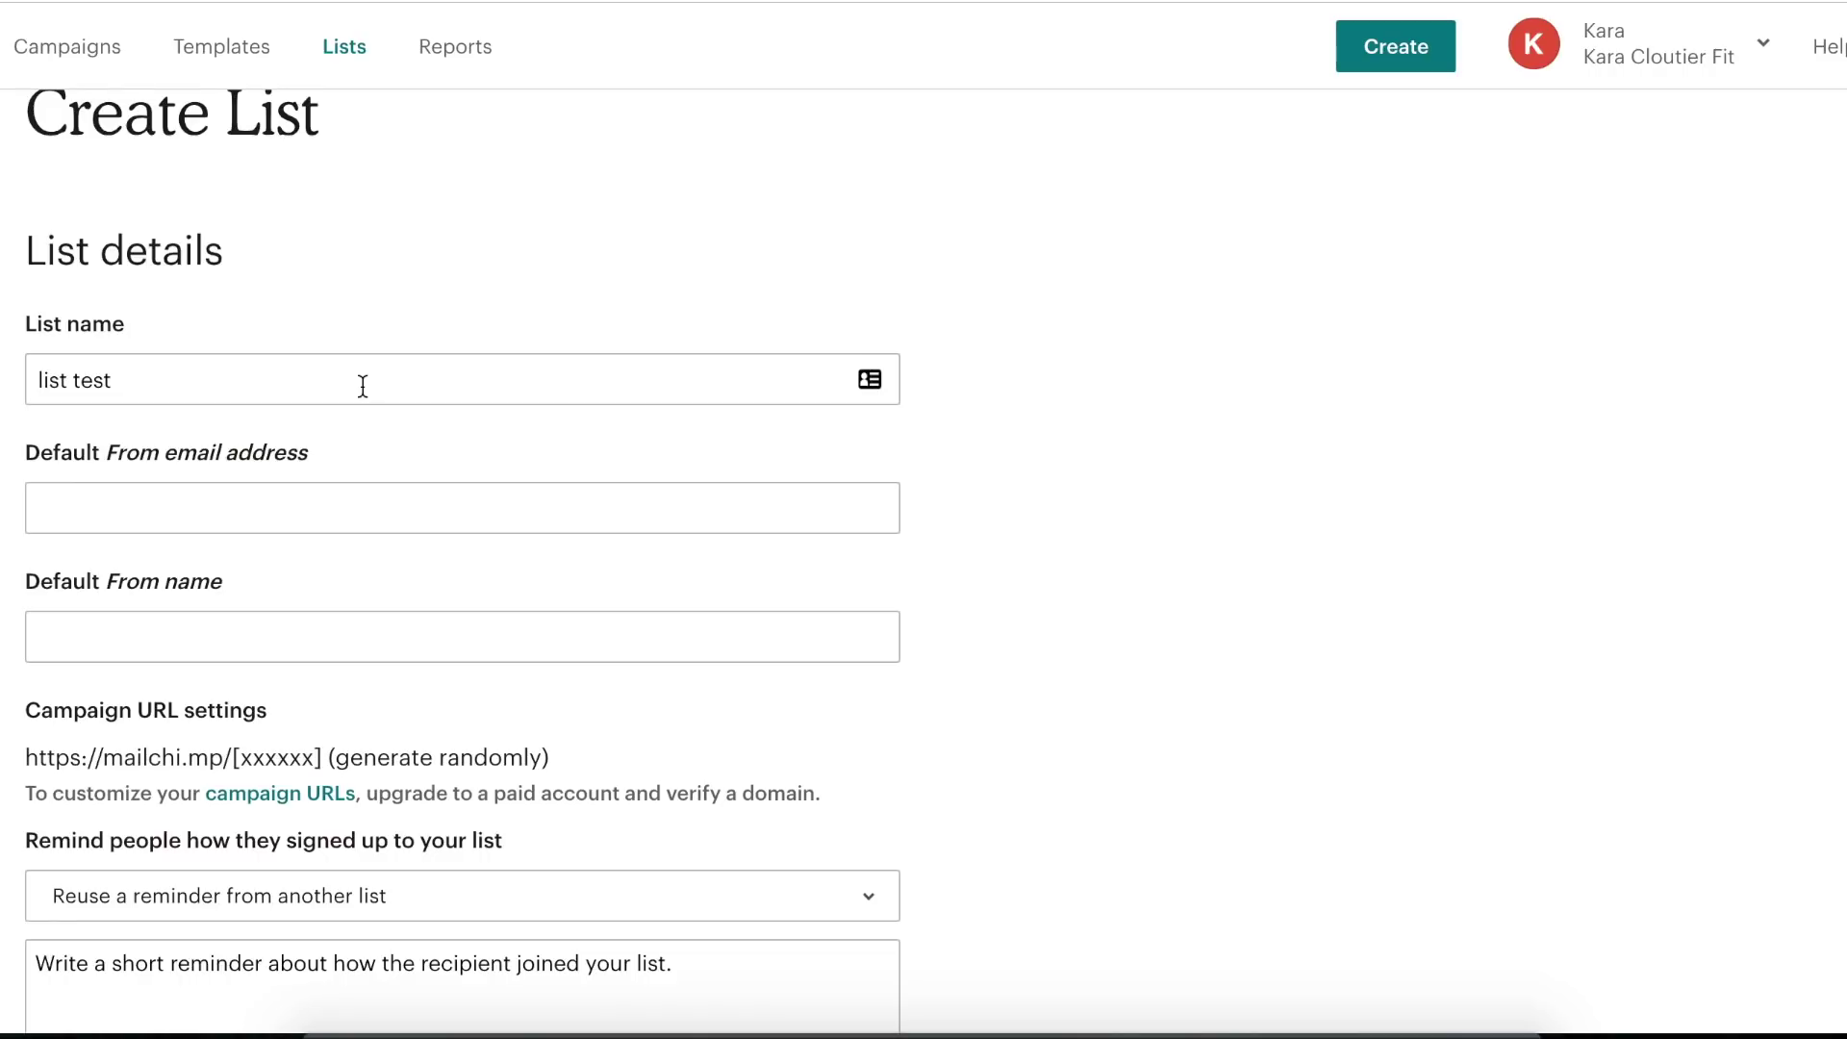
left_click(159, 516)
left_click(544, 286)
- Fill the Default From email address with the saved business email from autofill
left_click(324, 496)
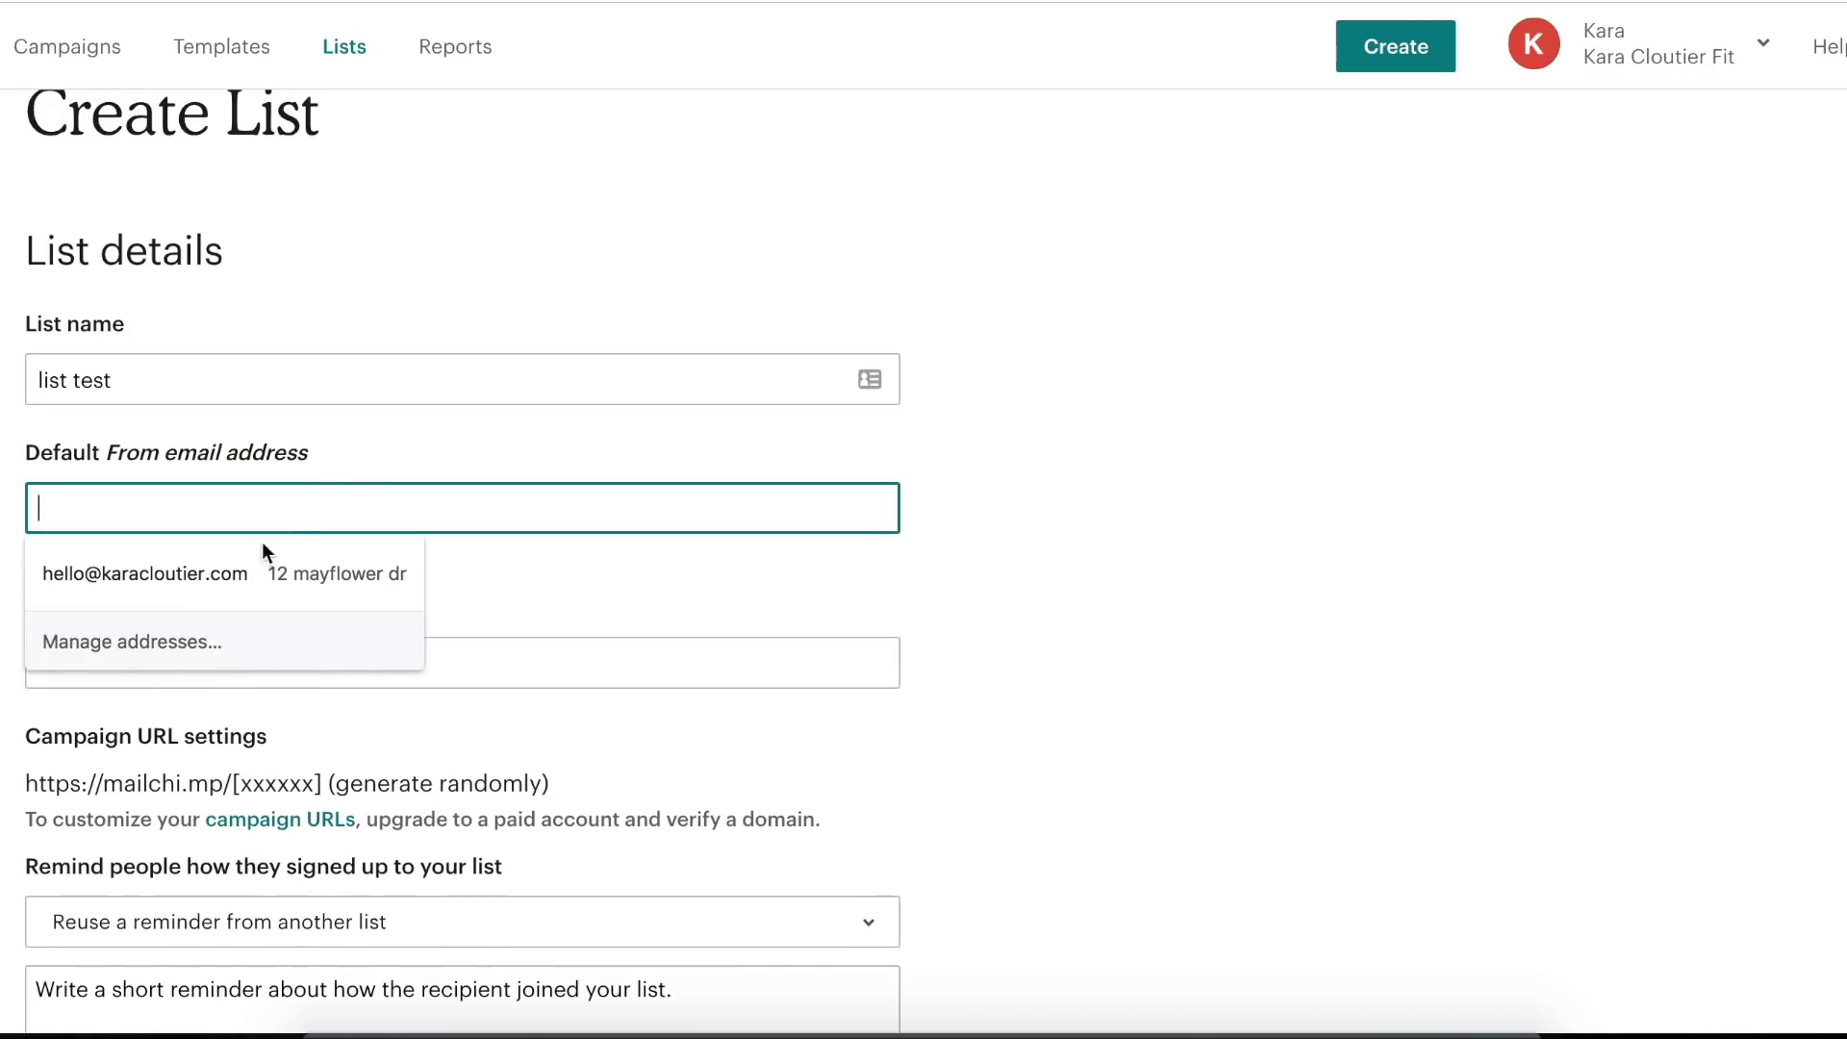
left_click(221, 572)
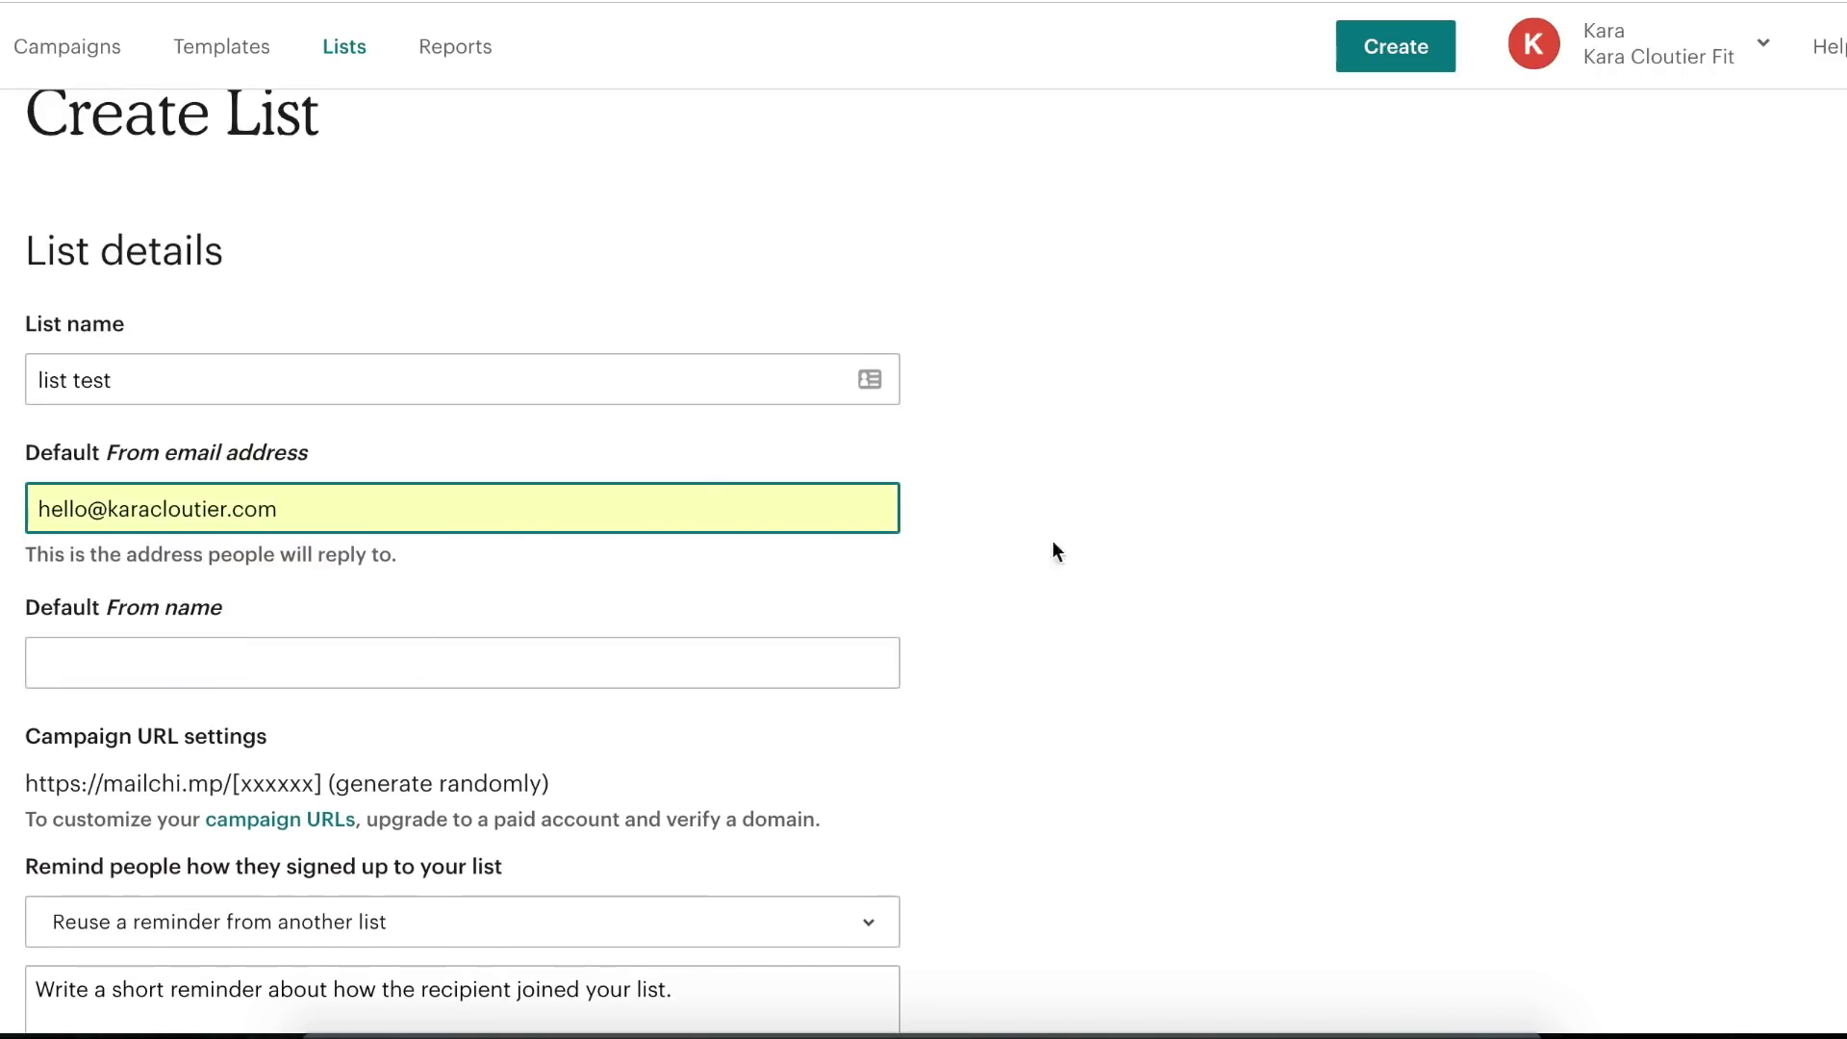
left_click(811, 500)
left_click(1085, 444)
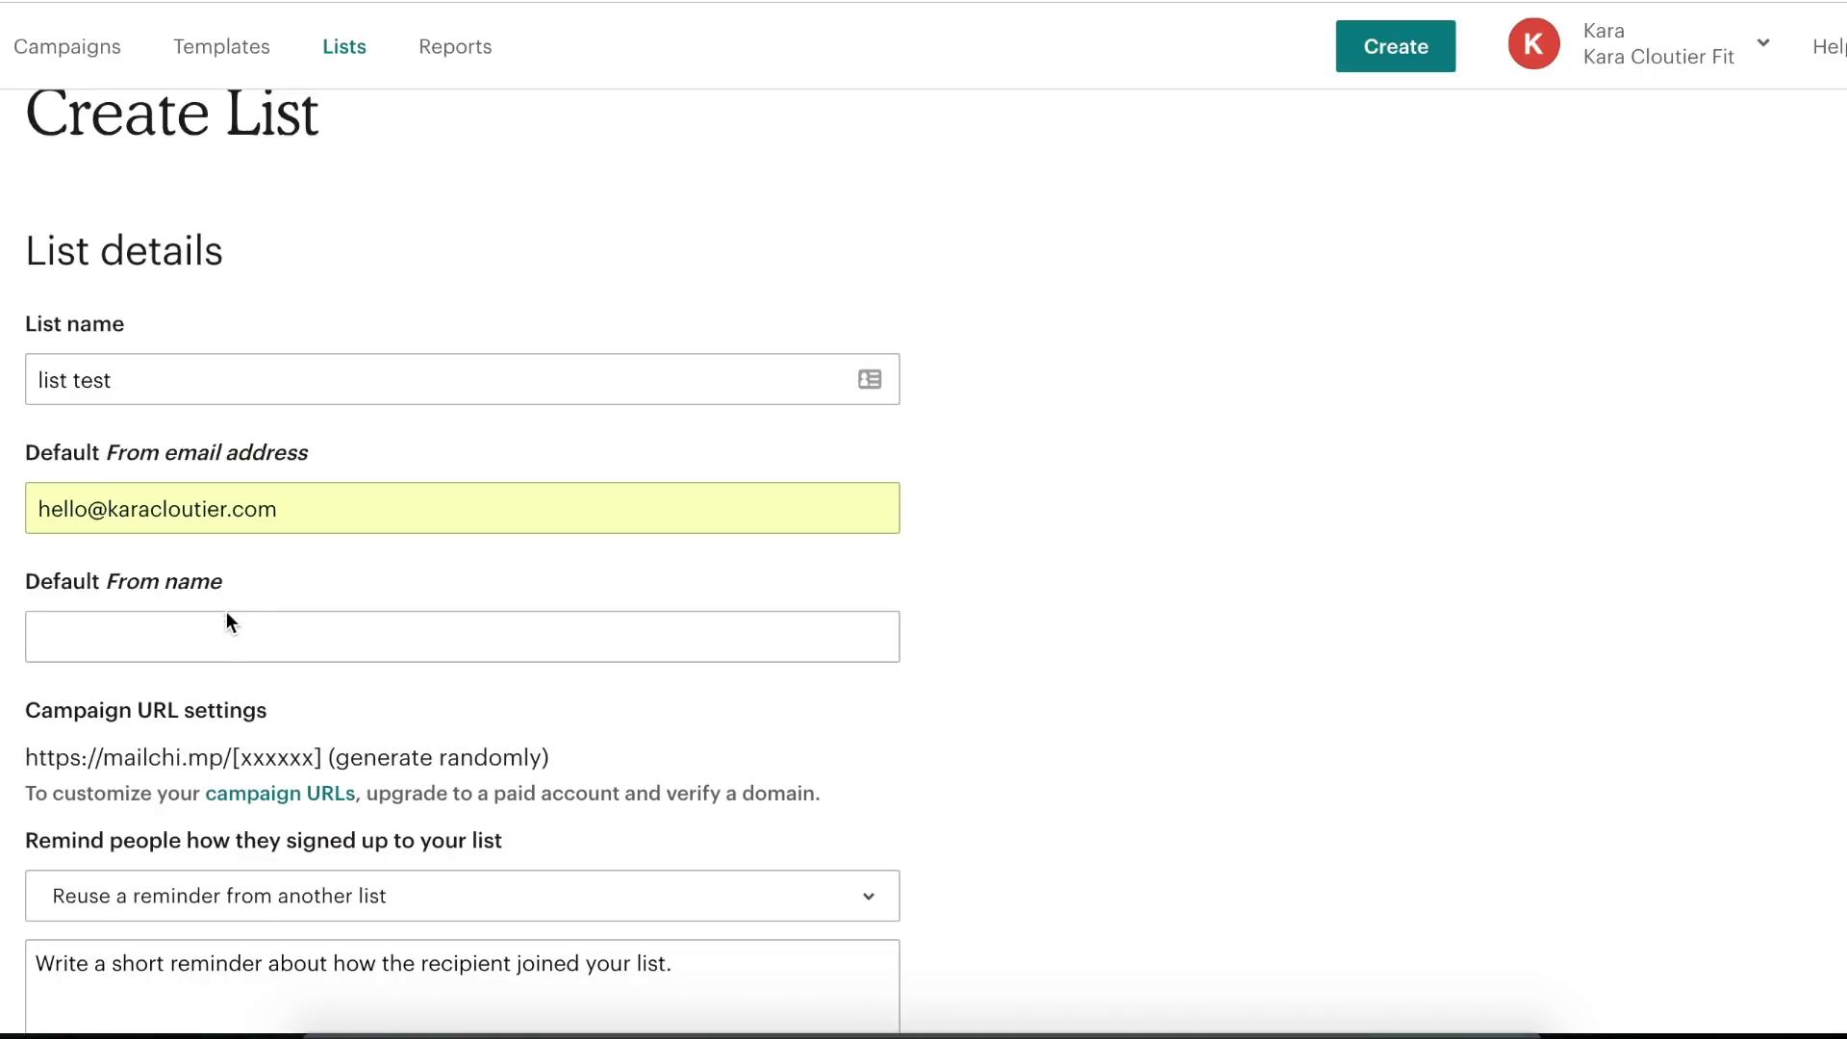
- Fill the Default From name with the saved business name from autofill
left_click(263, 626)
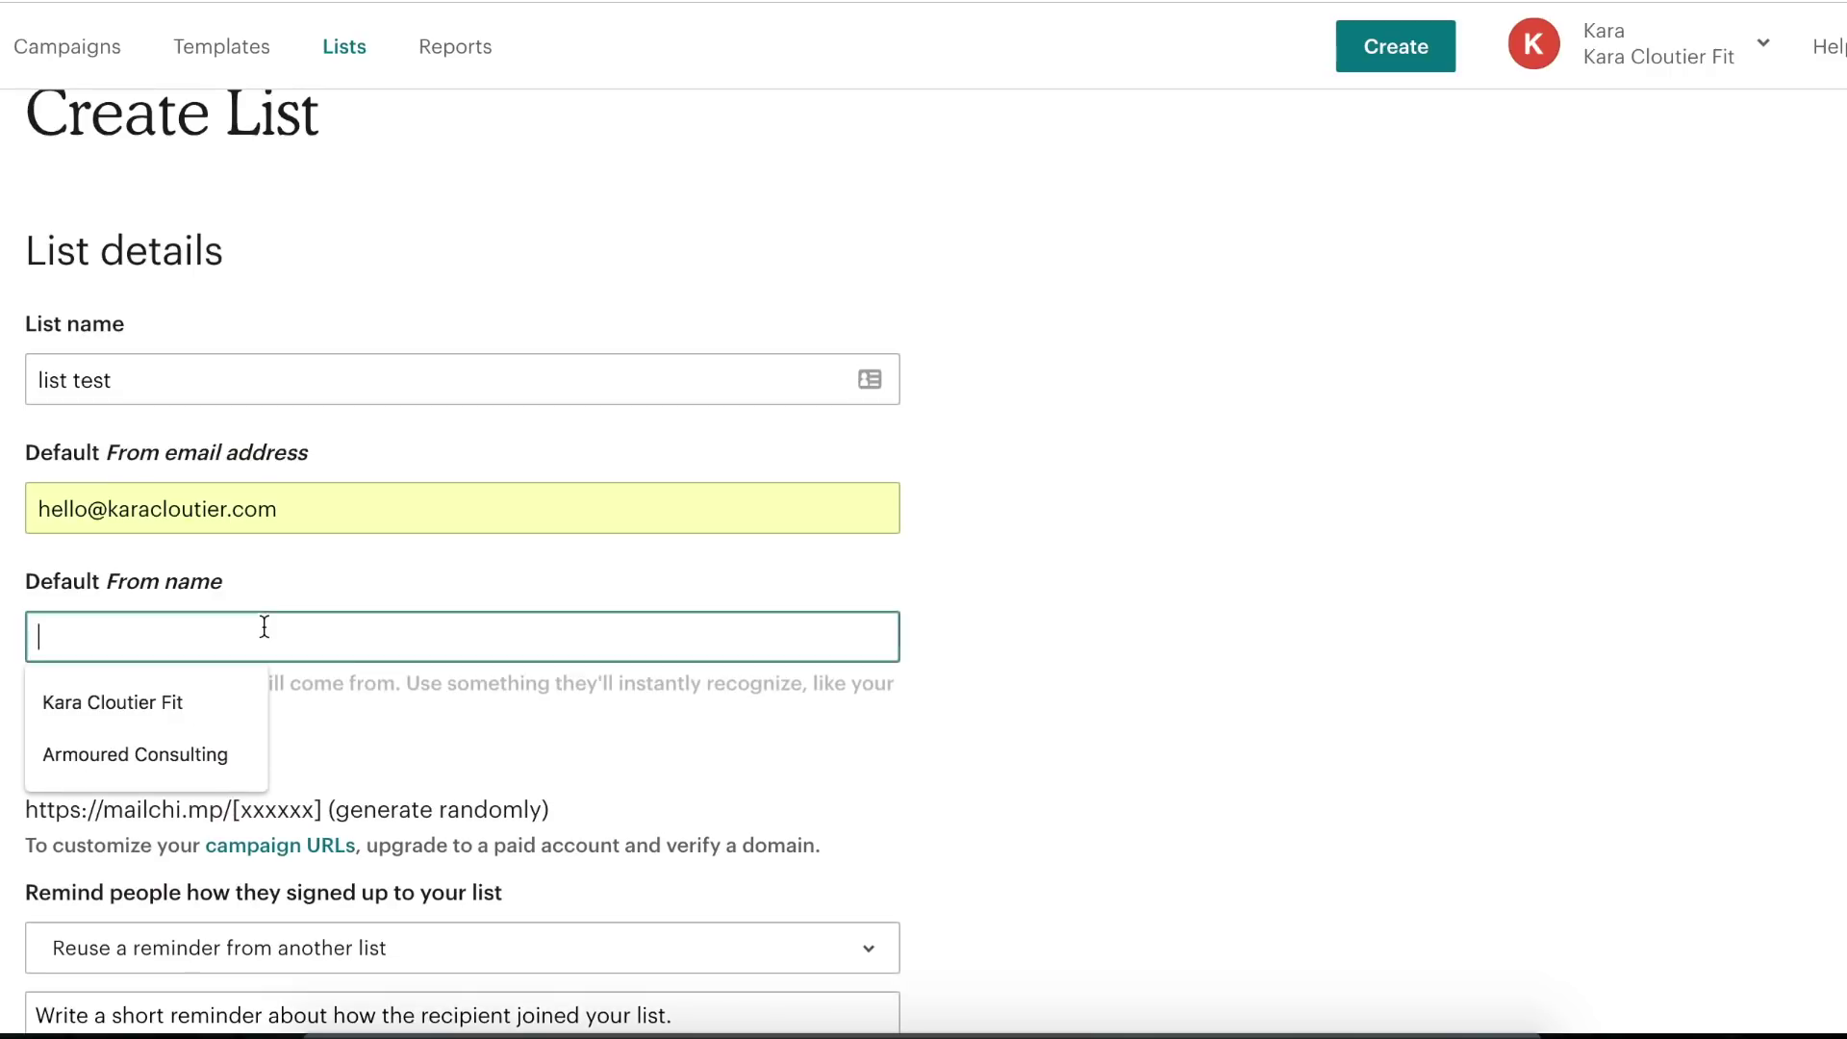
left_click(198, 688)
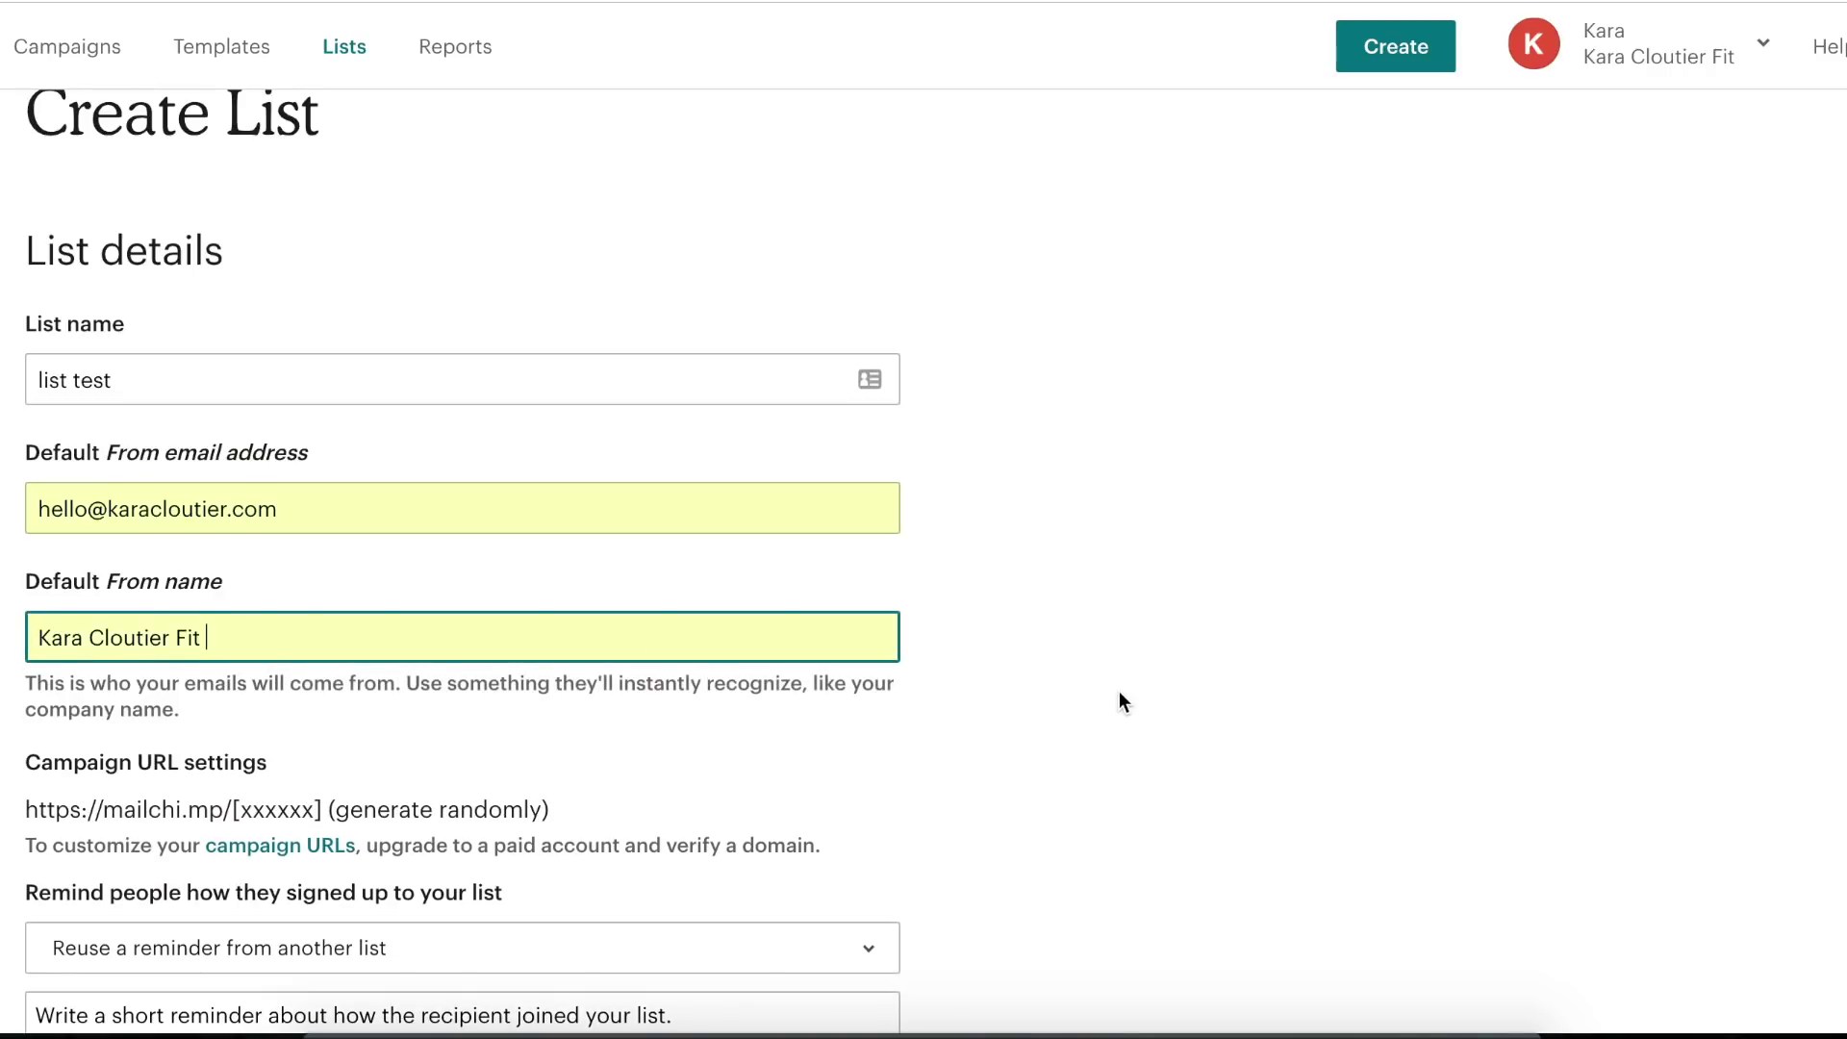
scroll(1119, 690, "down", 1)
scroll(1112, 695, "down", 1)
scroll(1111, 695, "down", 2)
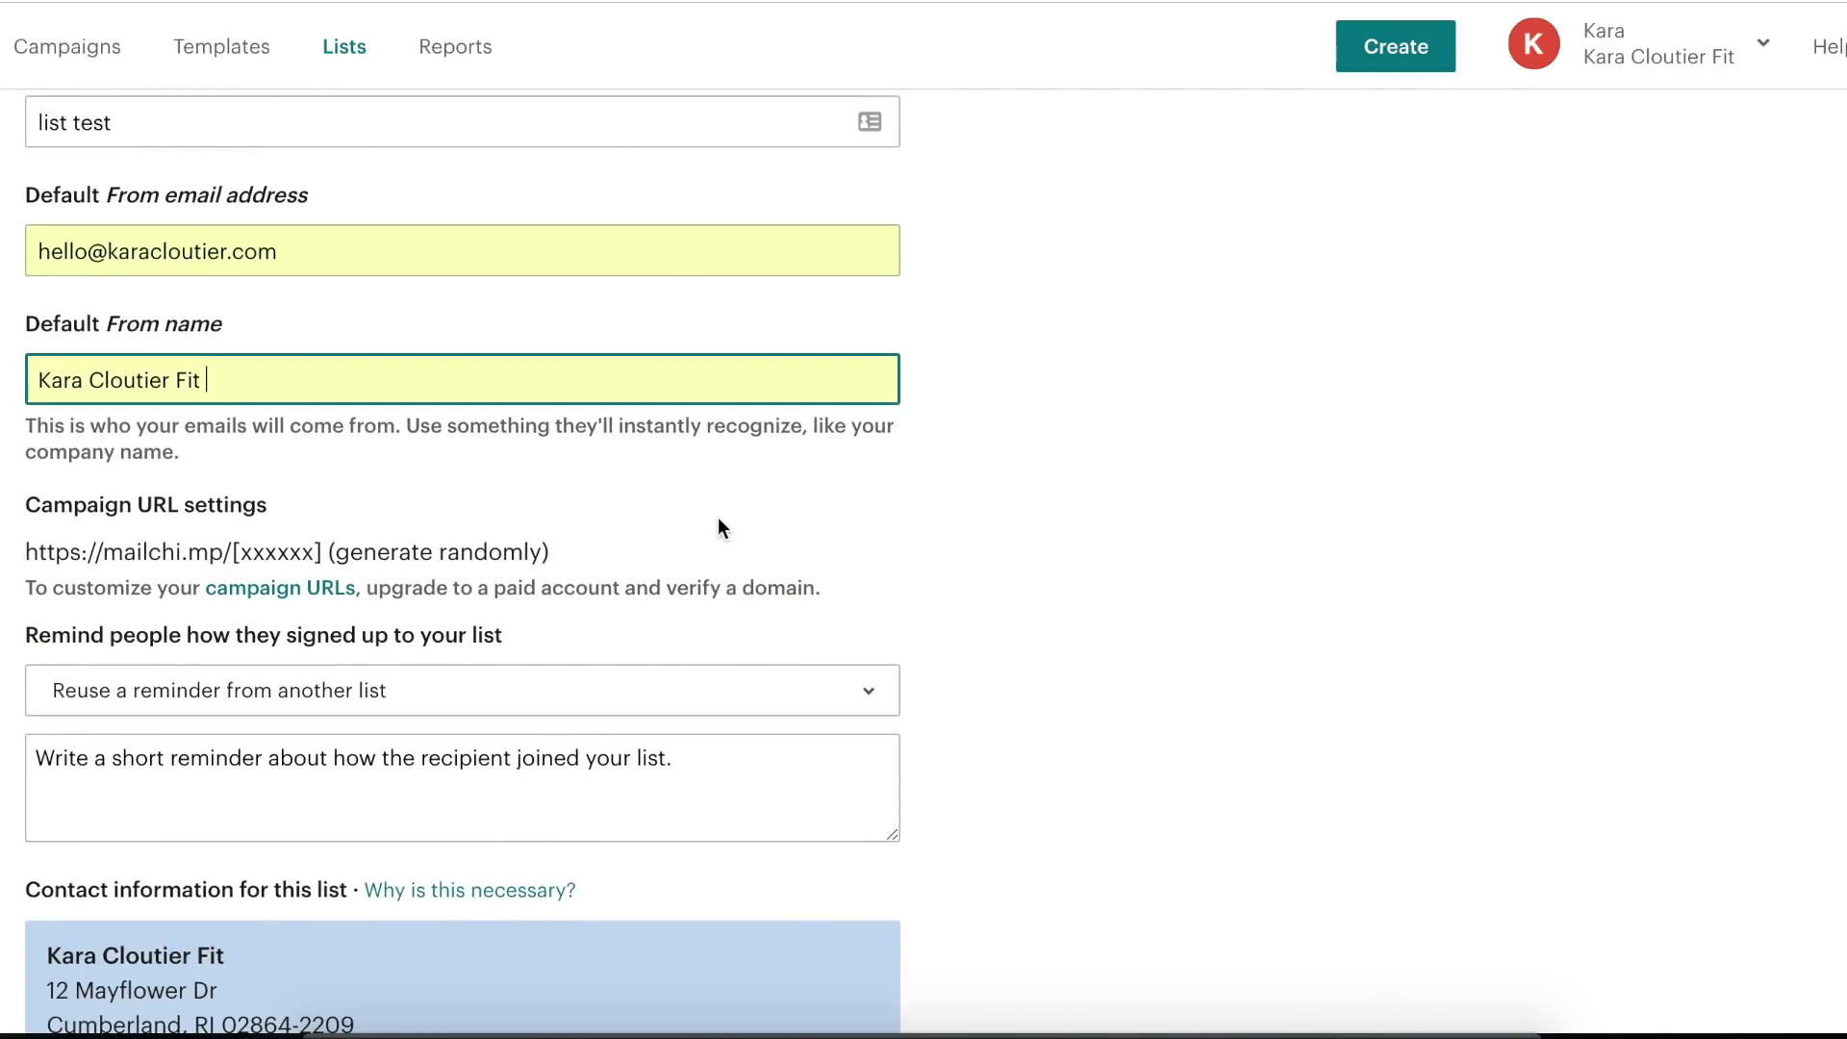
scroll(712, 517, "down", 4)
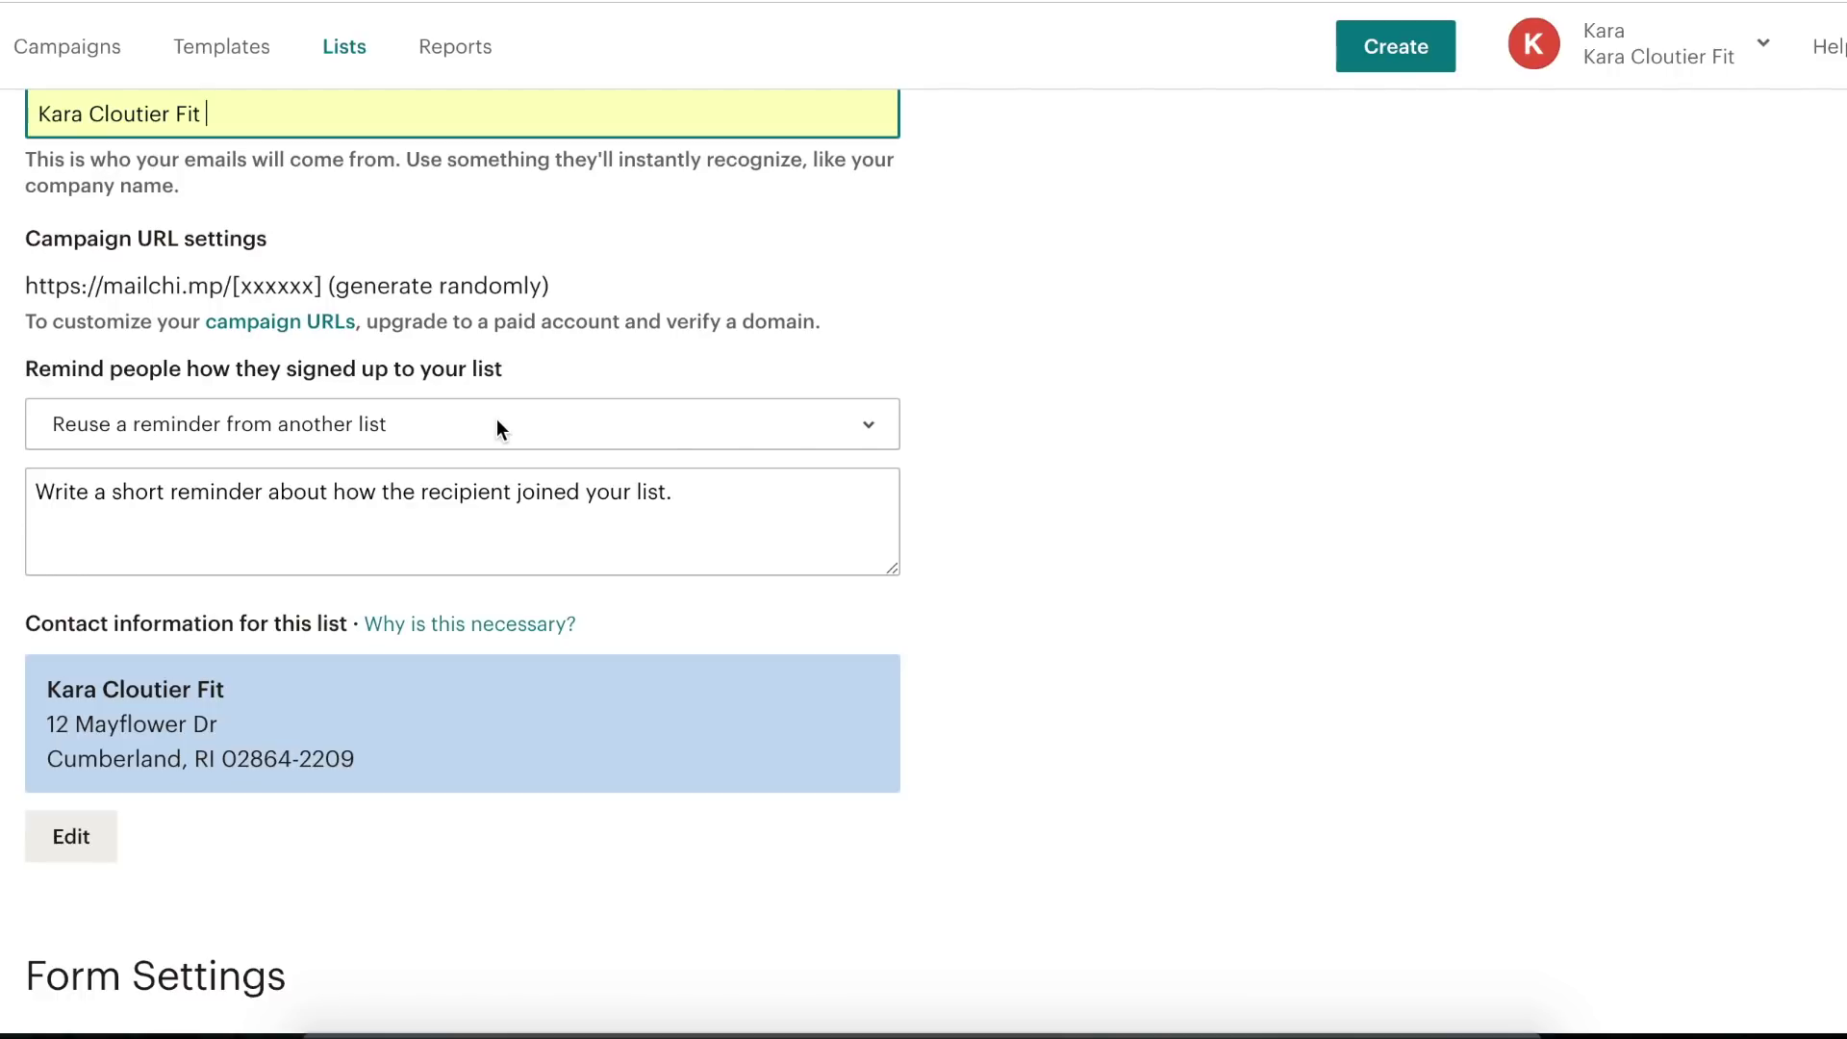
- Paste 'You are receiving this email because you opted in on our website' as the signup reminder
left_click(404, 506)
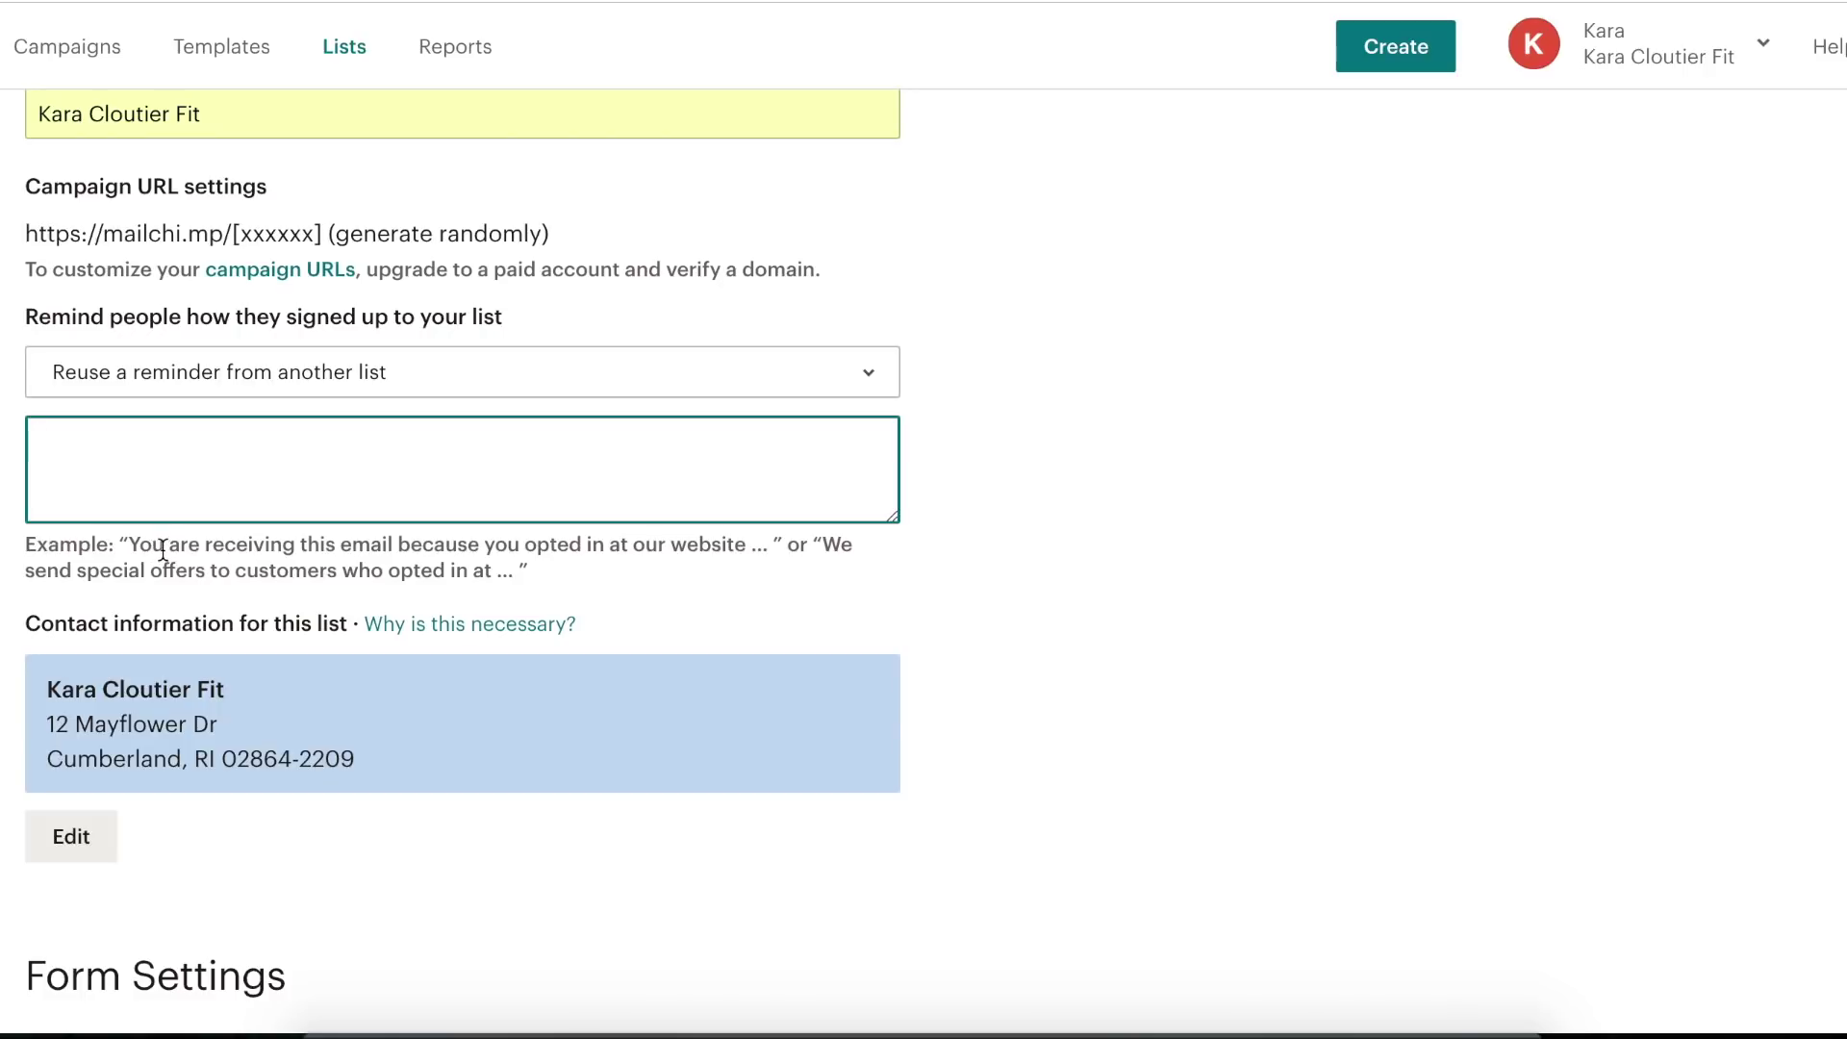
left_click(1058, 484)
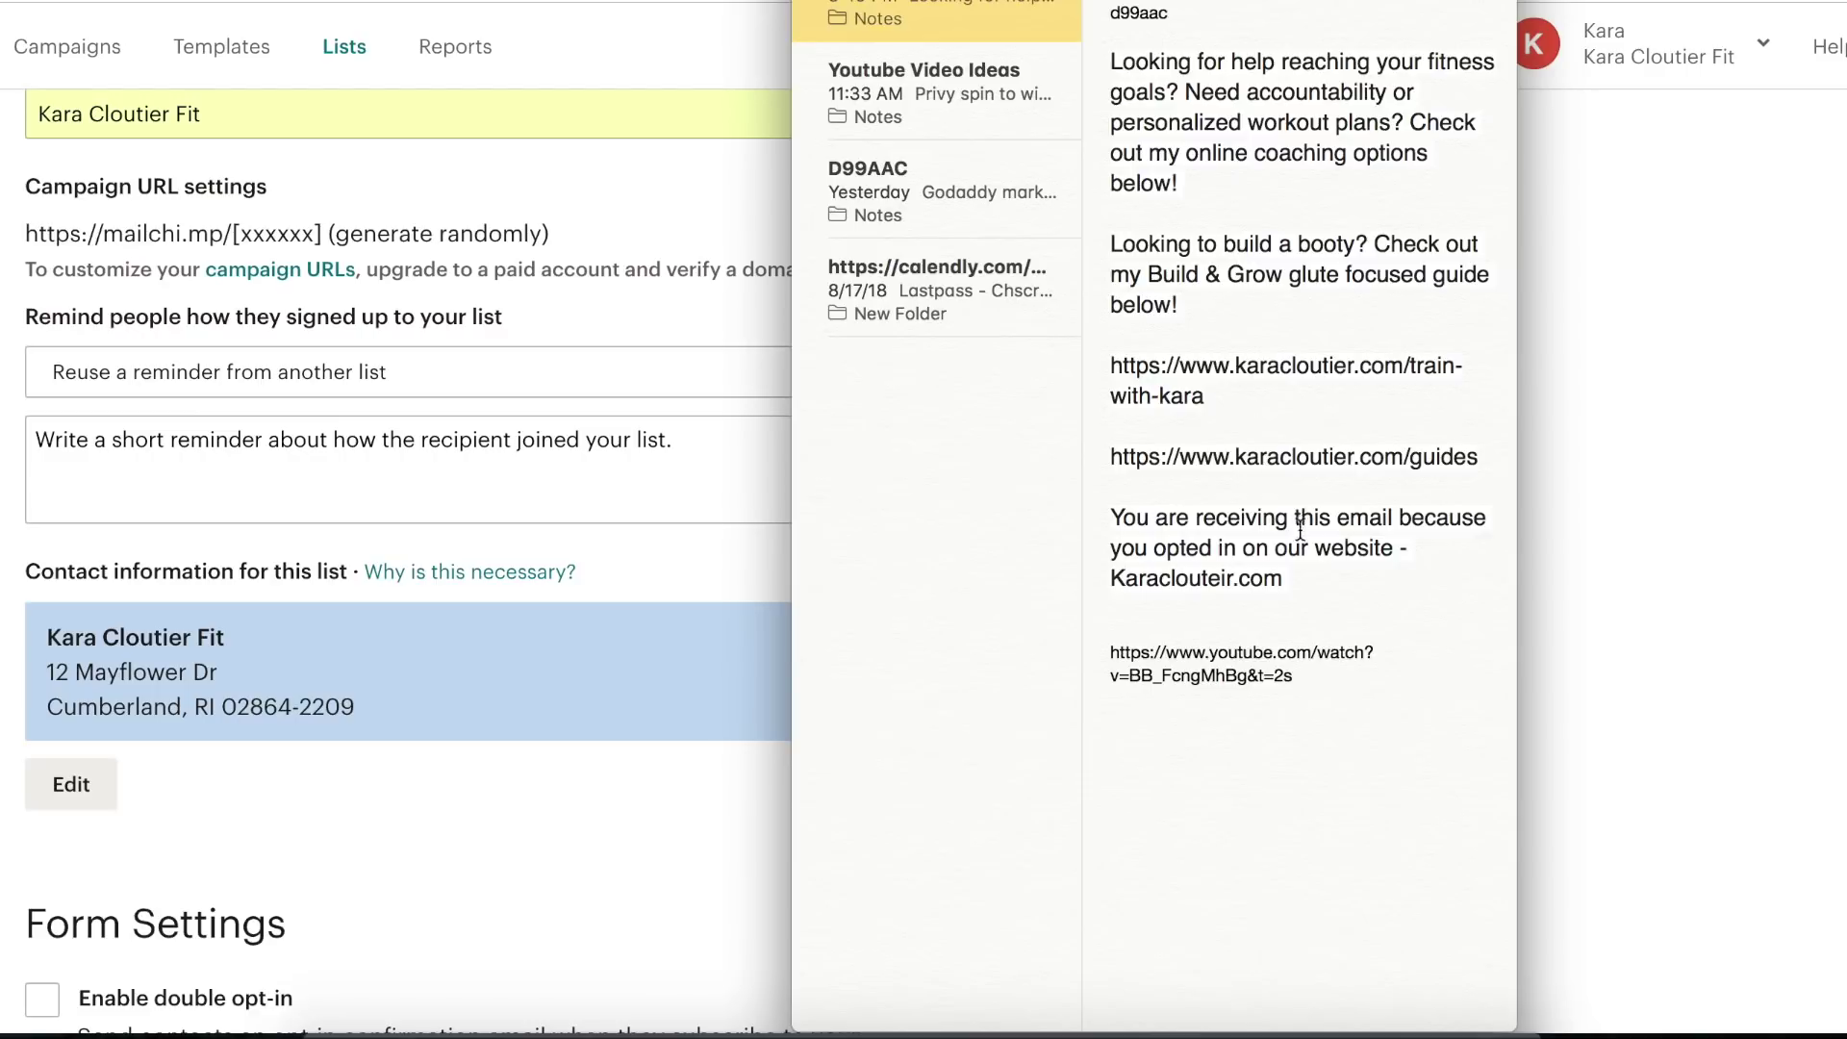
left_click_drag(1302, 575, 1095, 512)
key("super+c")
left_click(723, 506)
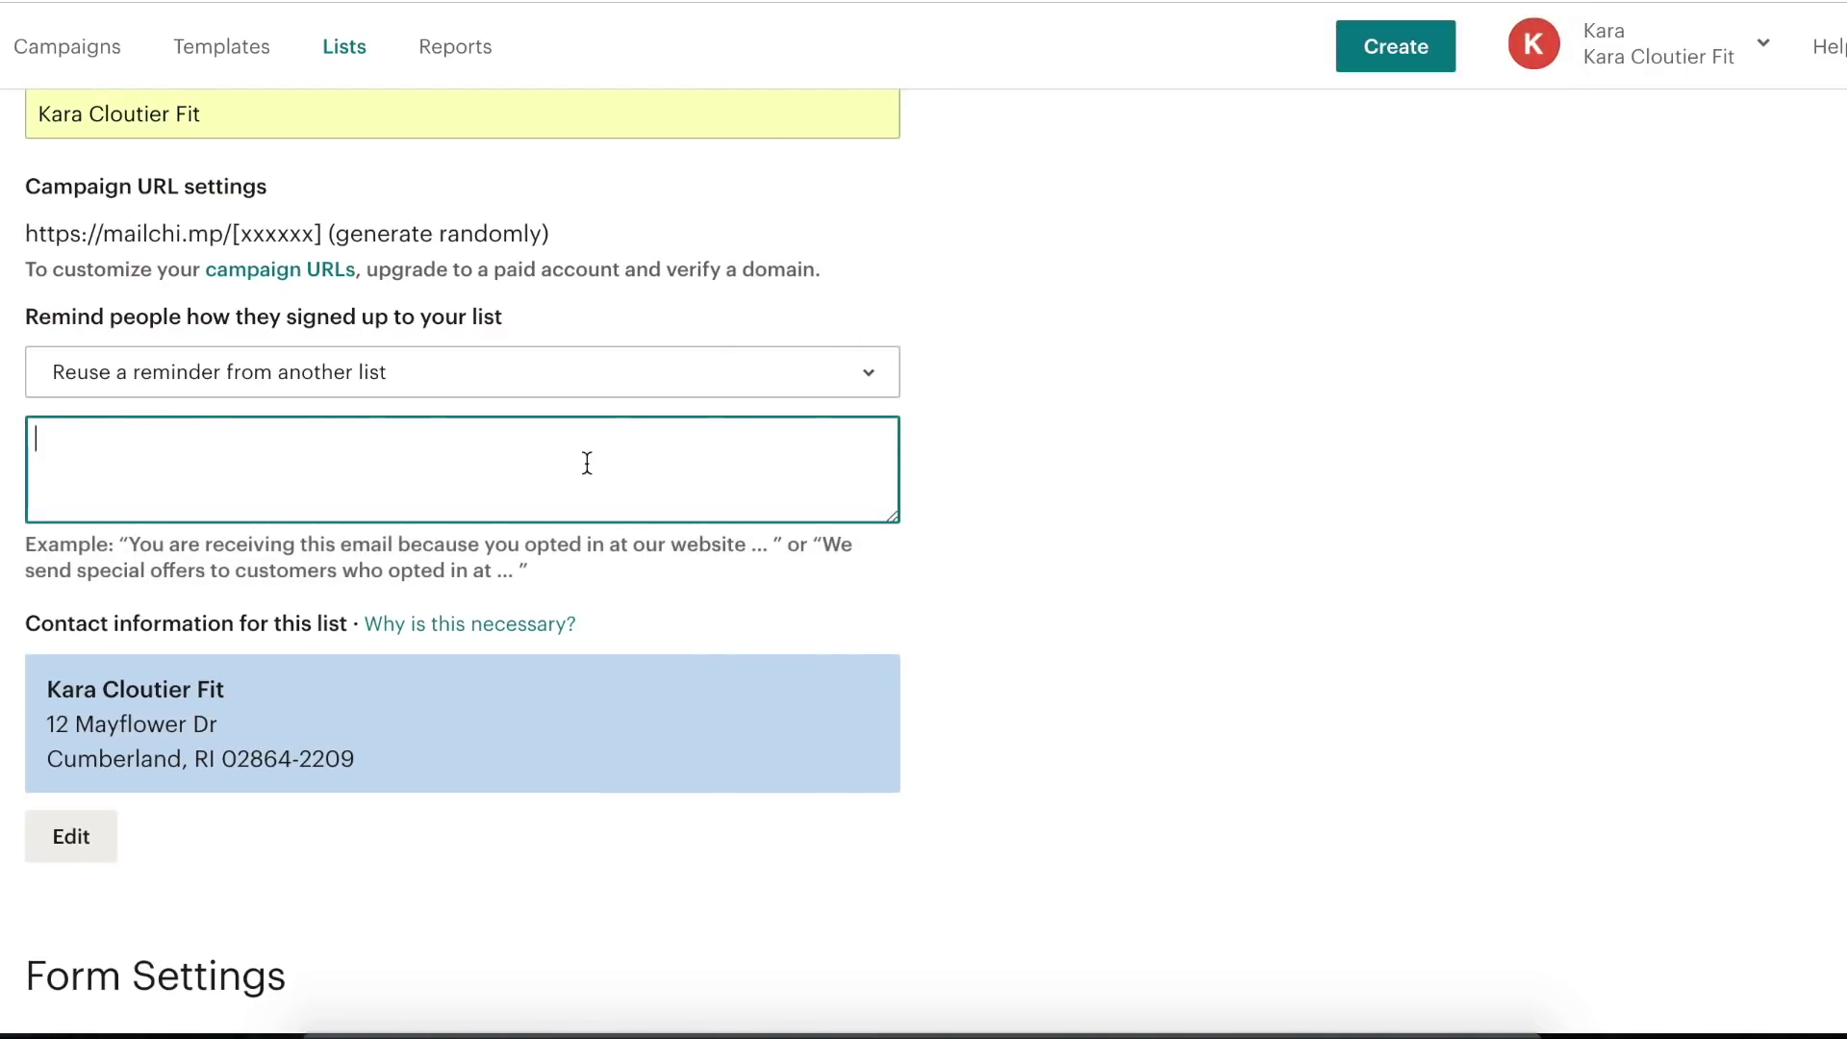
key("super+v")
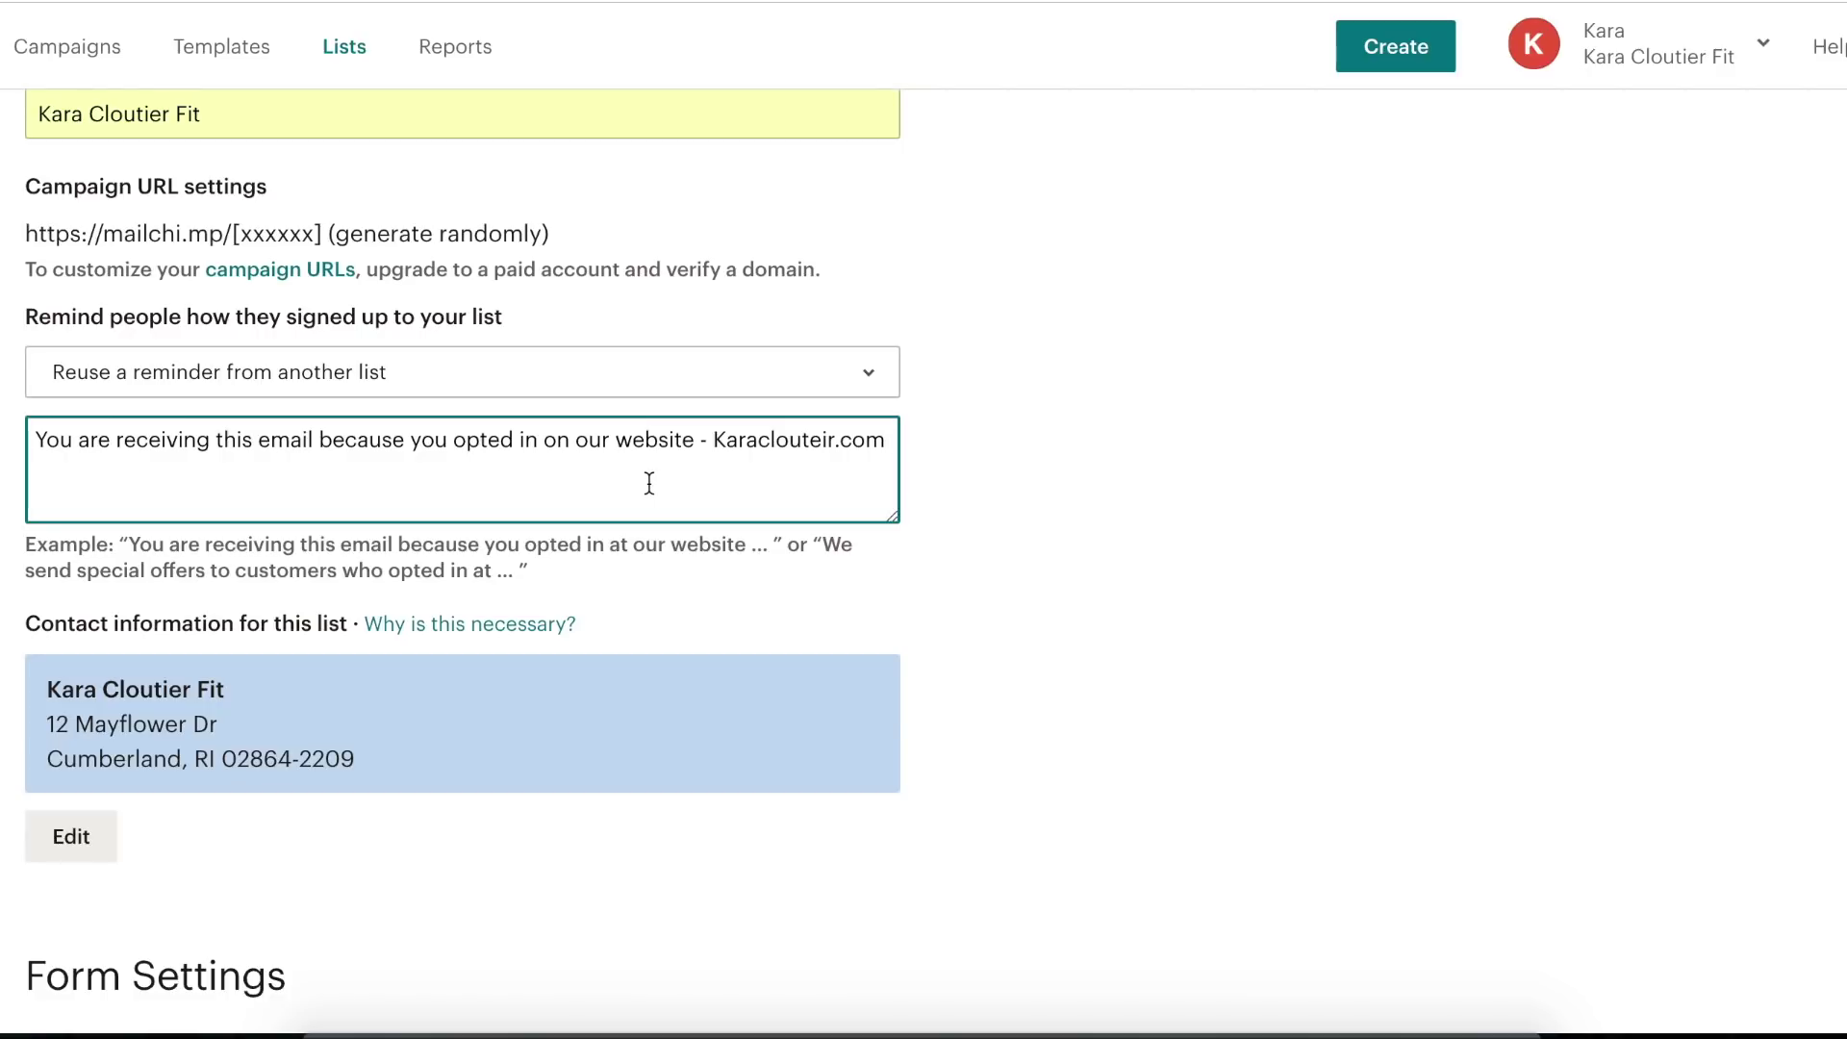
scroll(671, 486, "down", 1)
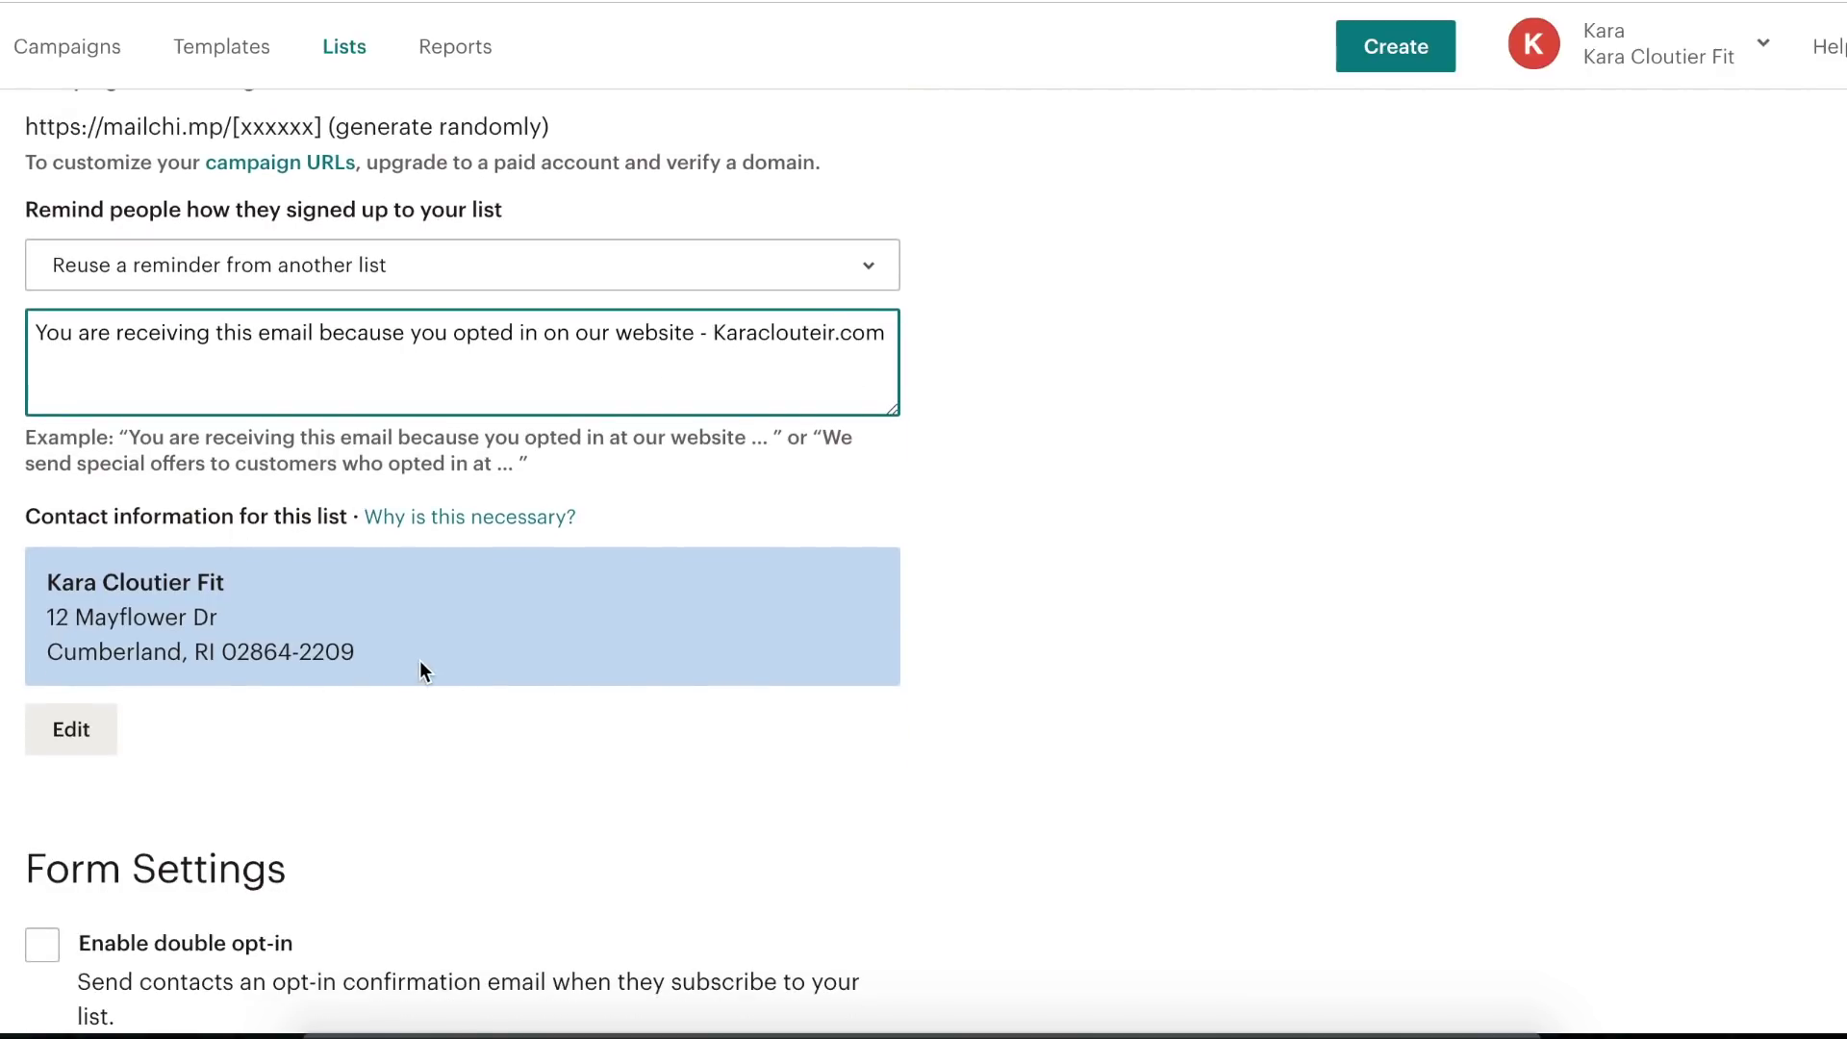
scroll(447, 603, "down", 1)
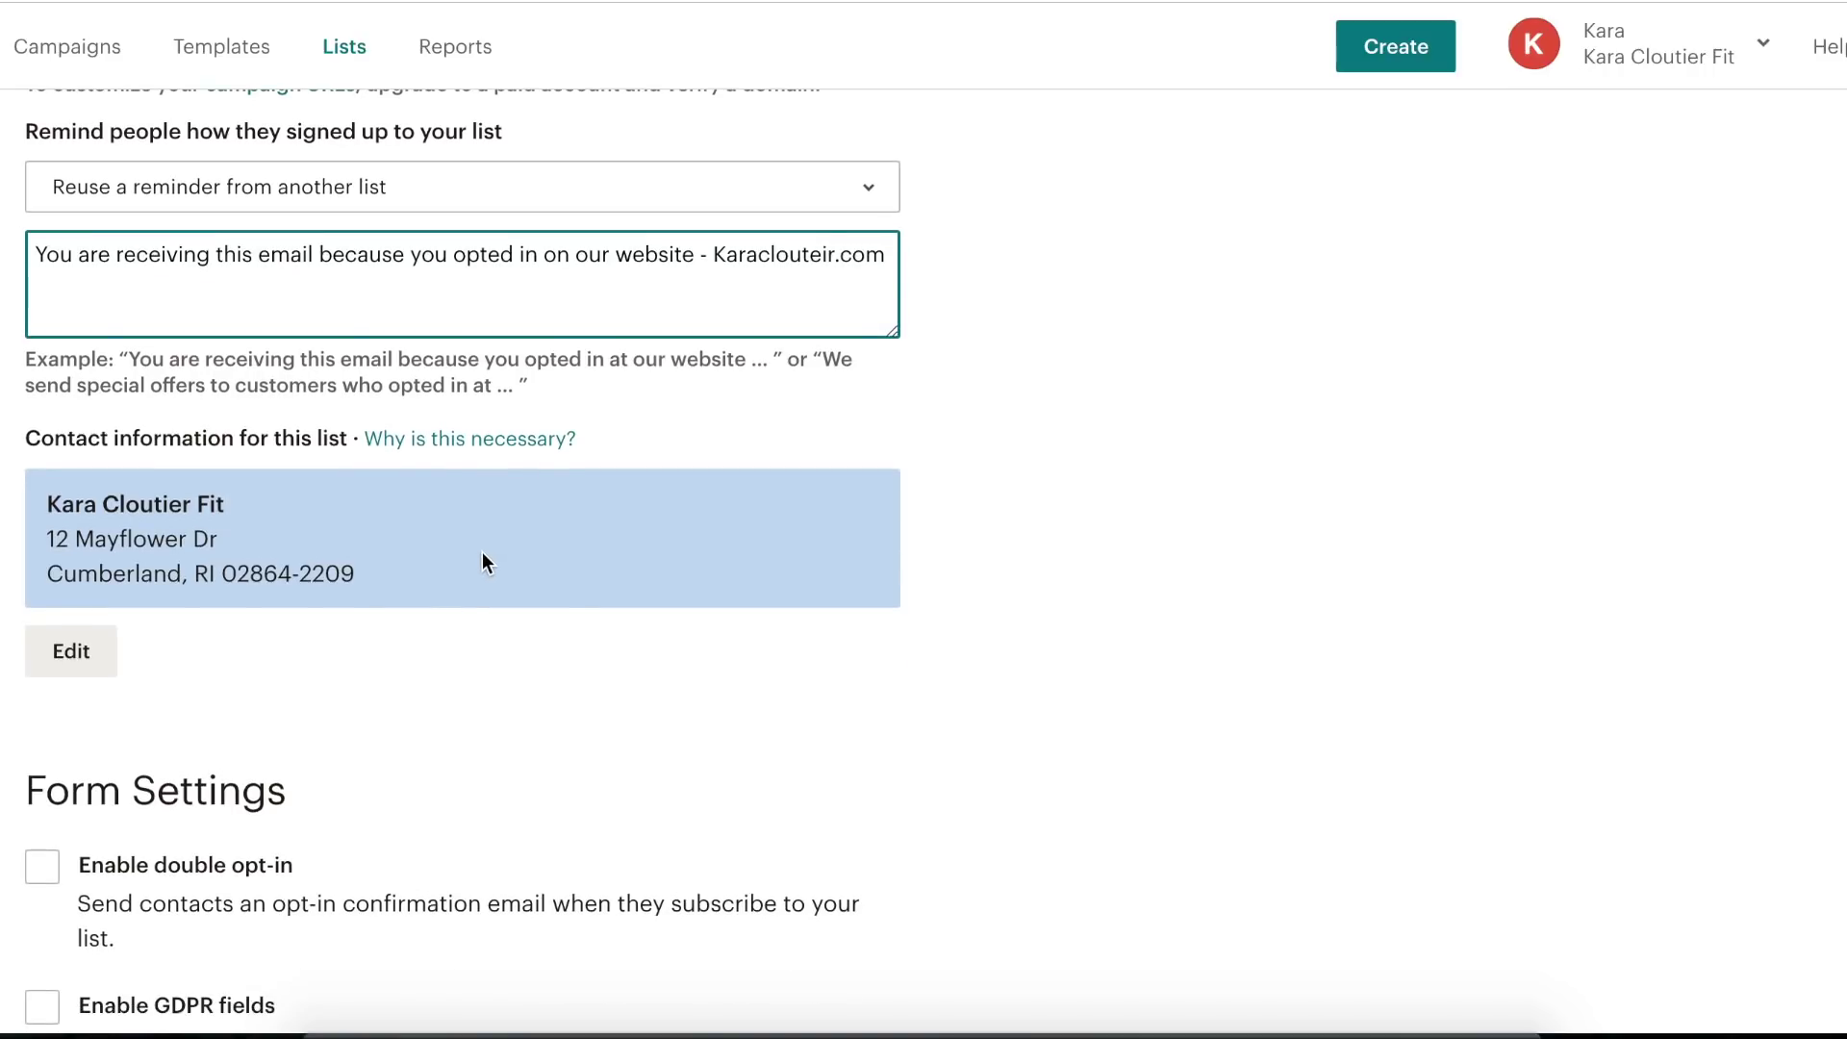
scroll(477, 558, "down", 1)
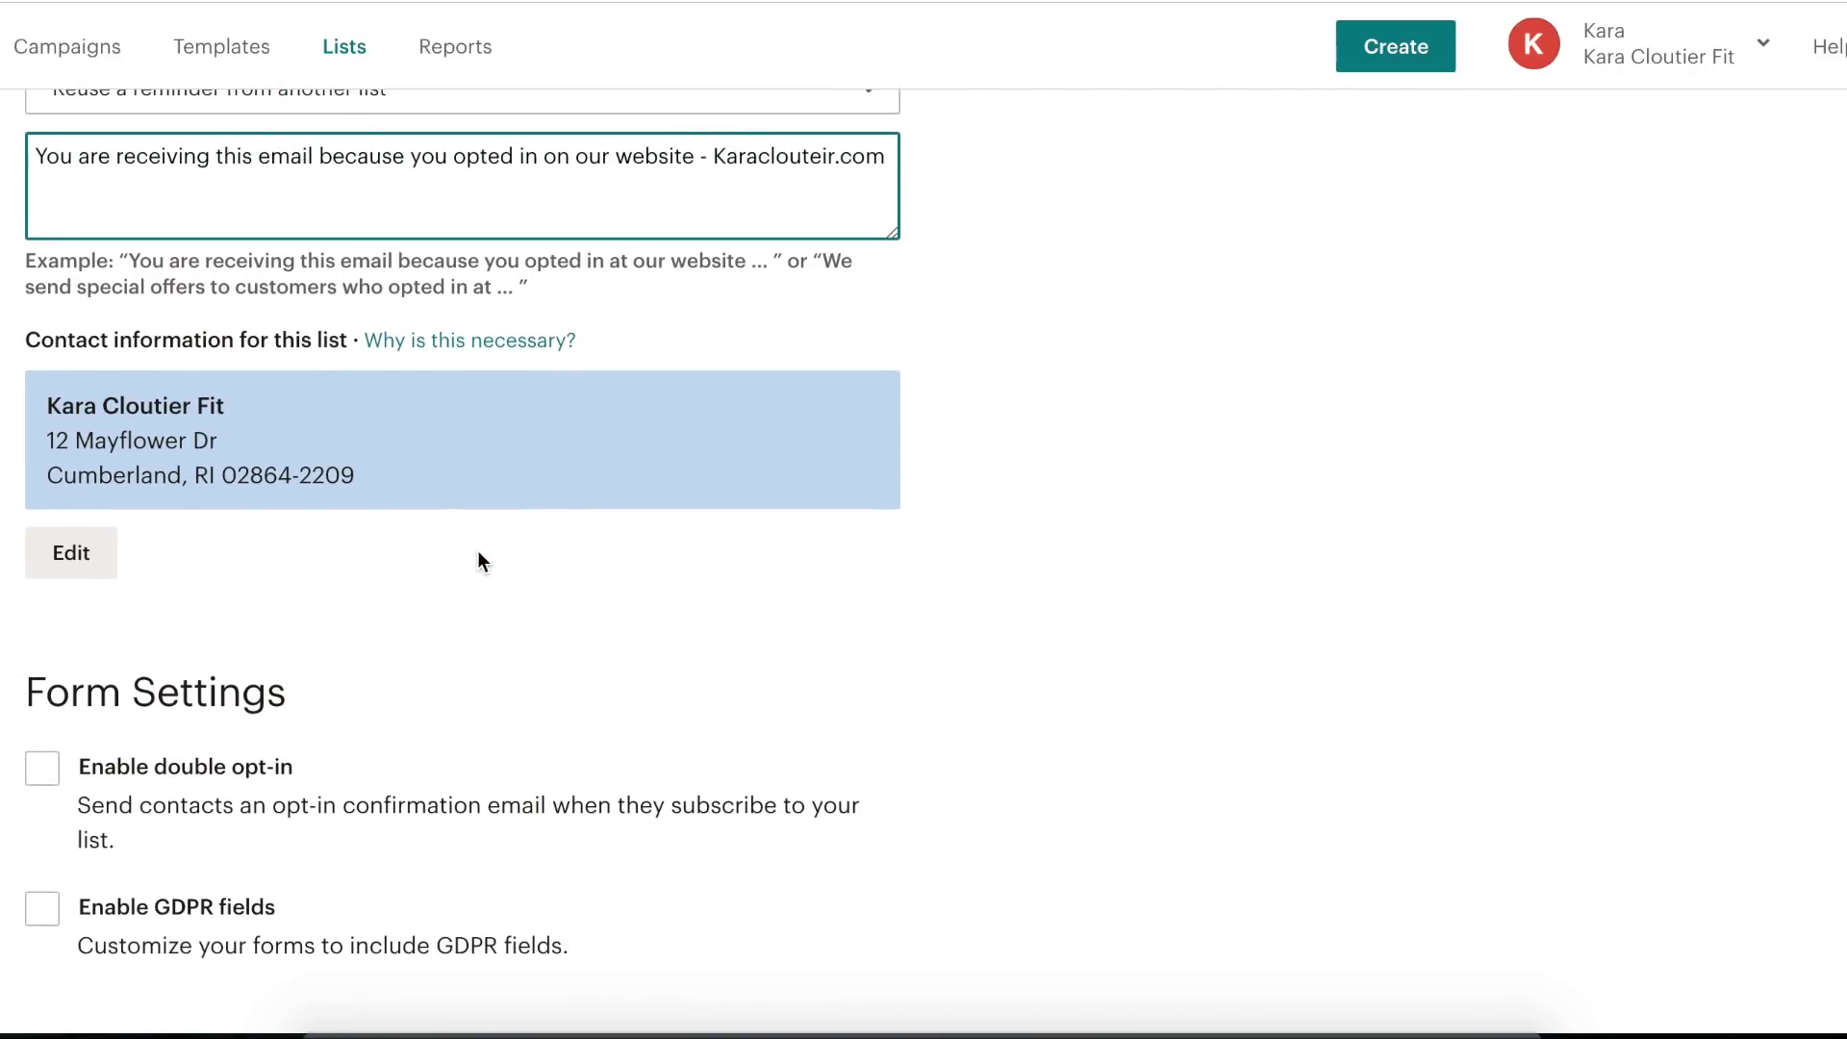
scroll(210, 685, "down", 3)
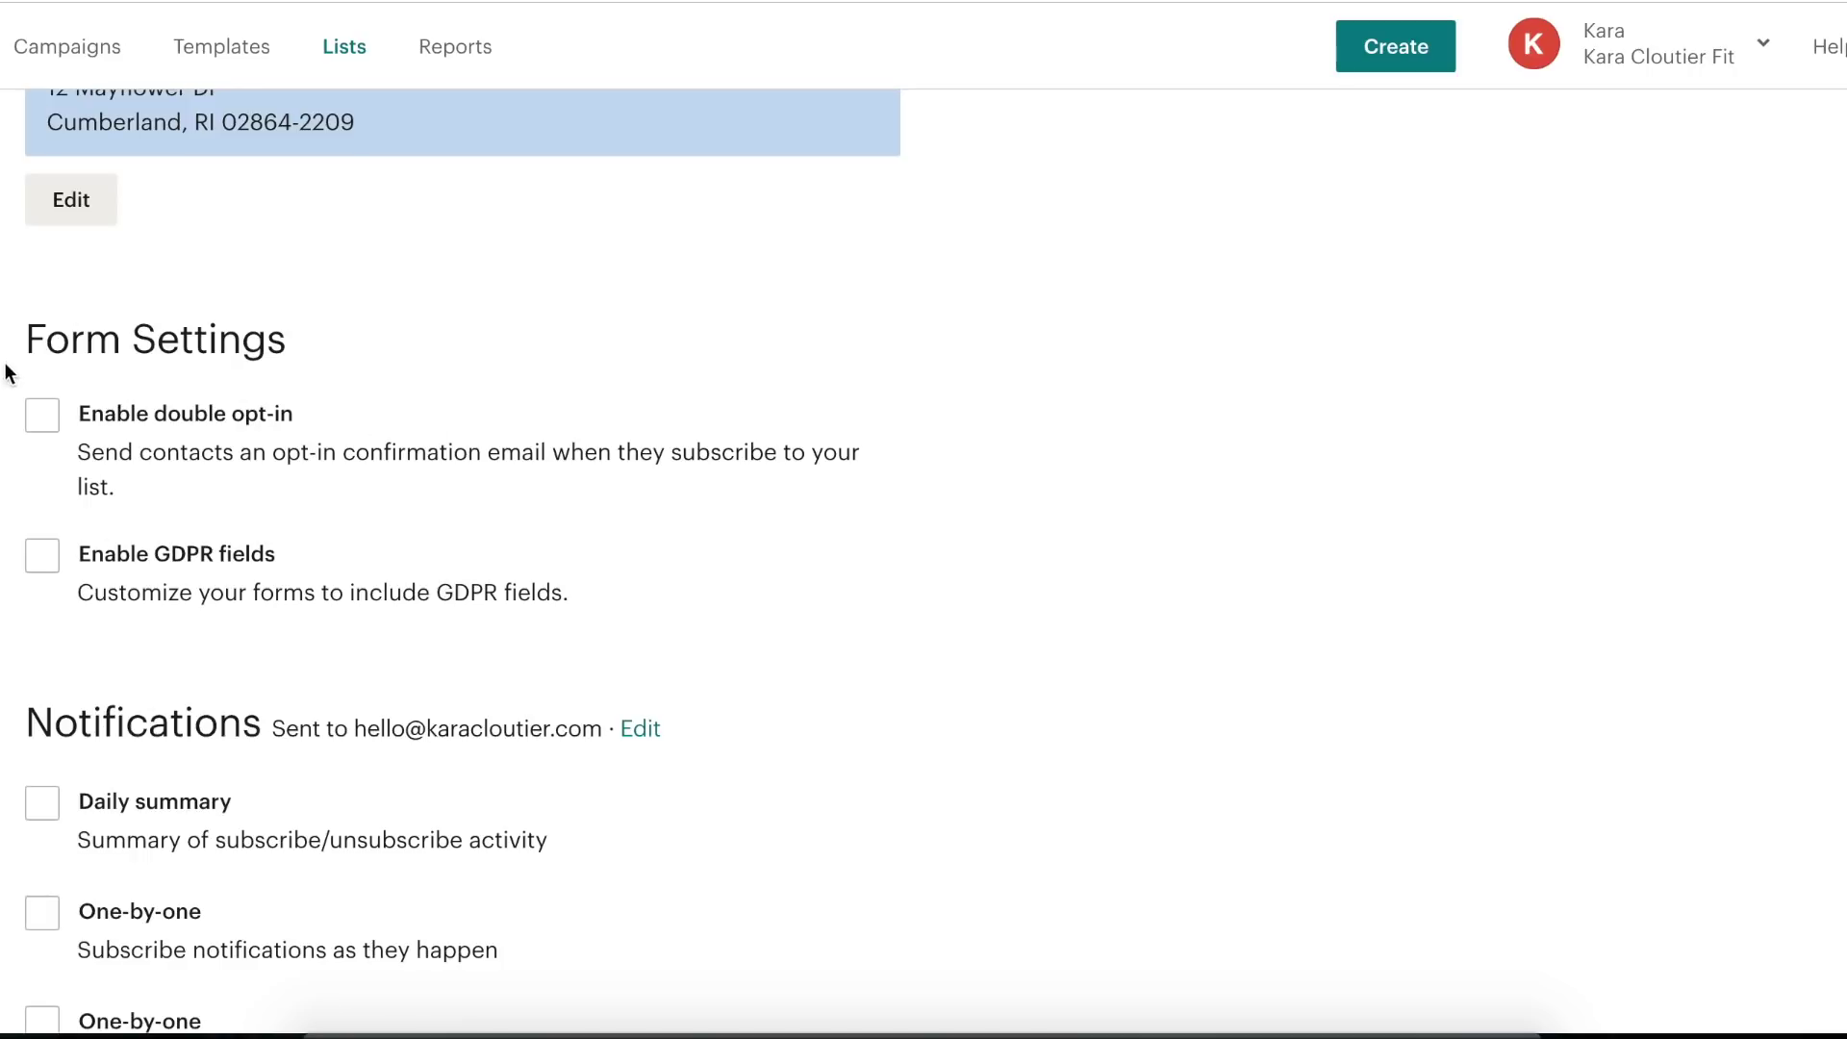
- Save the new list at the bottom of the Create List form
scroll(319, 473, "down", 5)
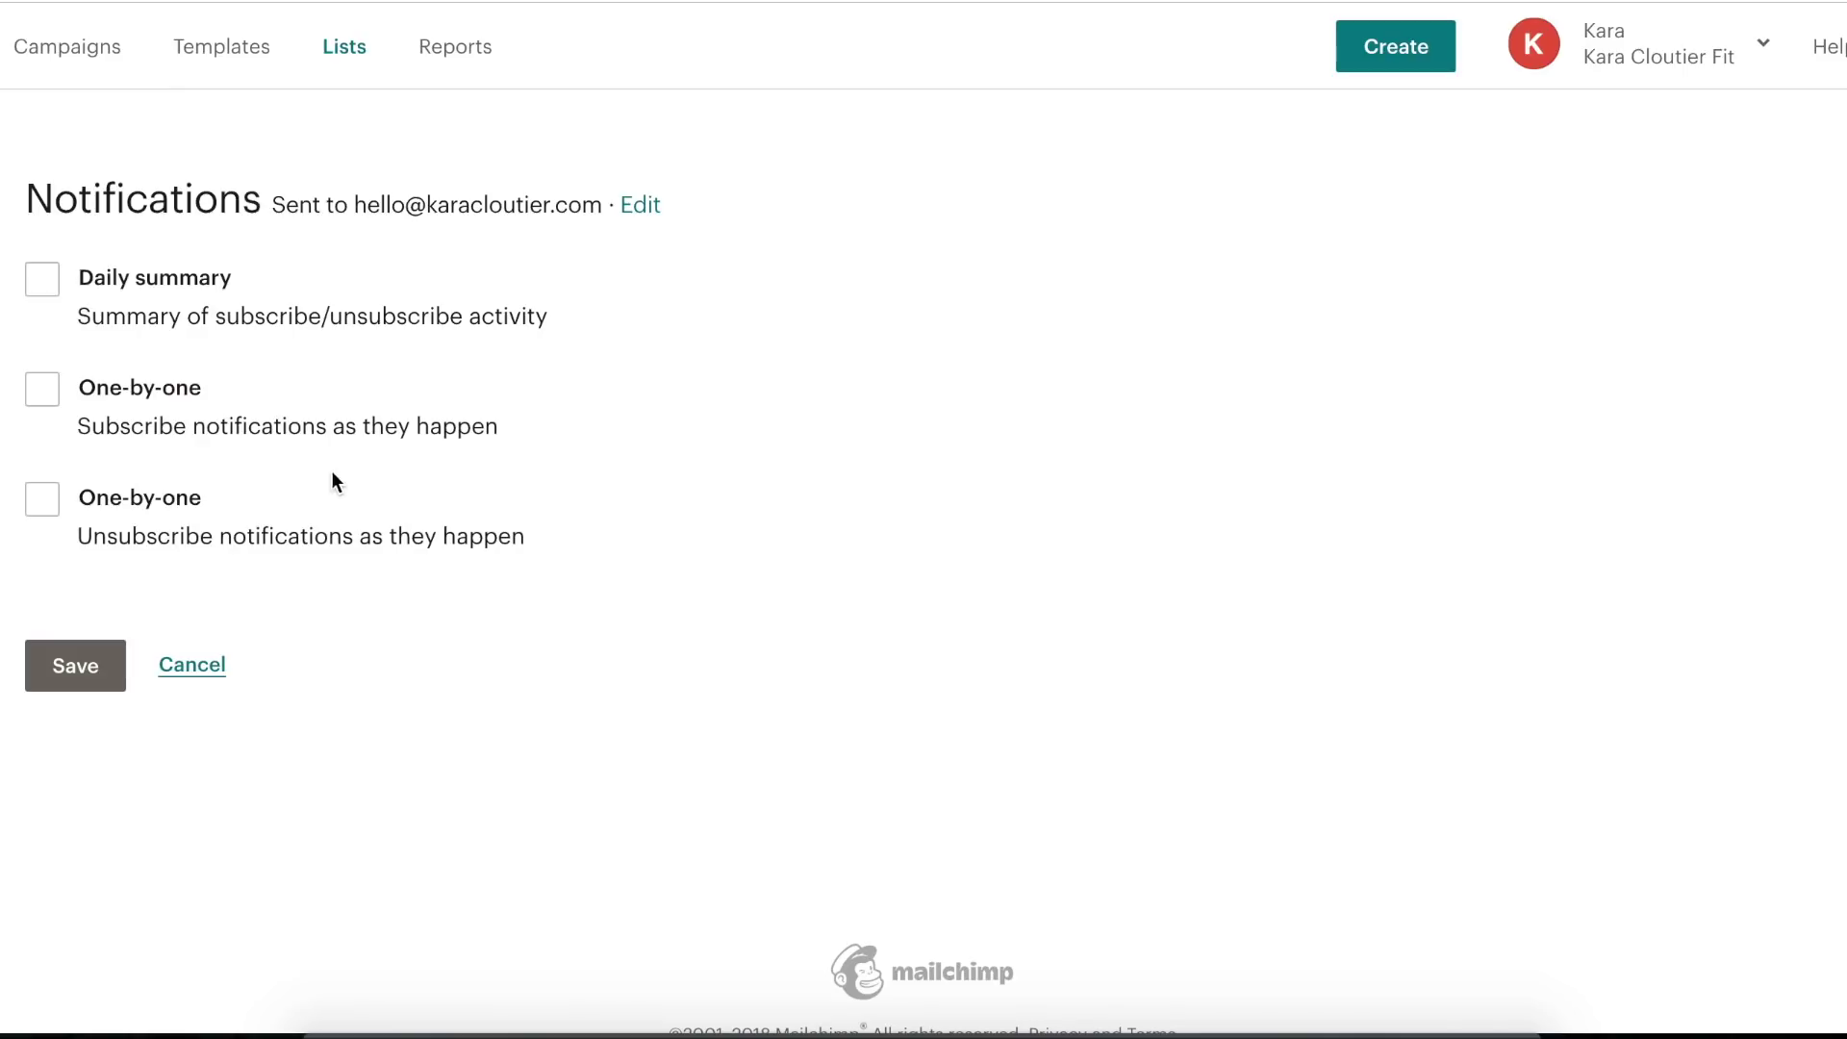
left_click(83, 670)
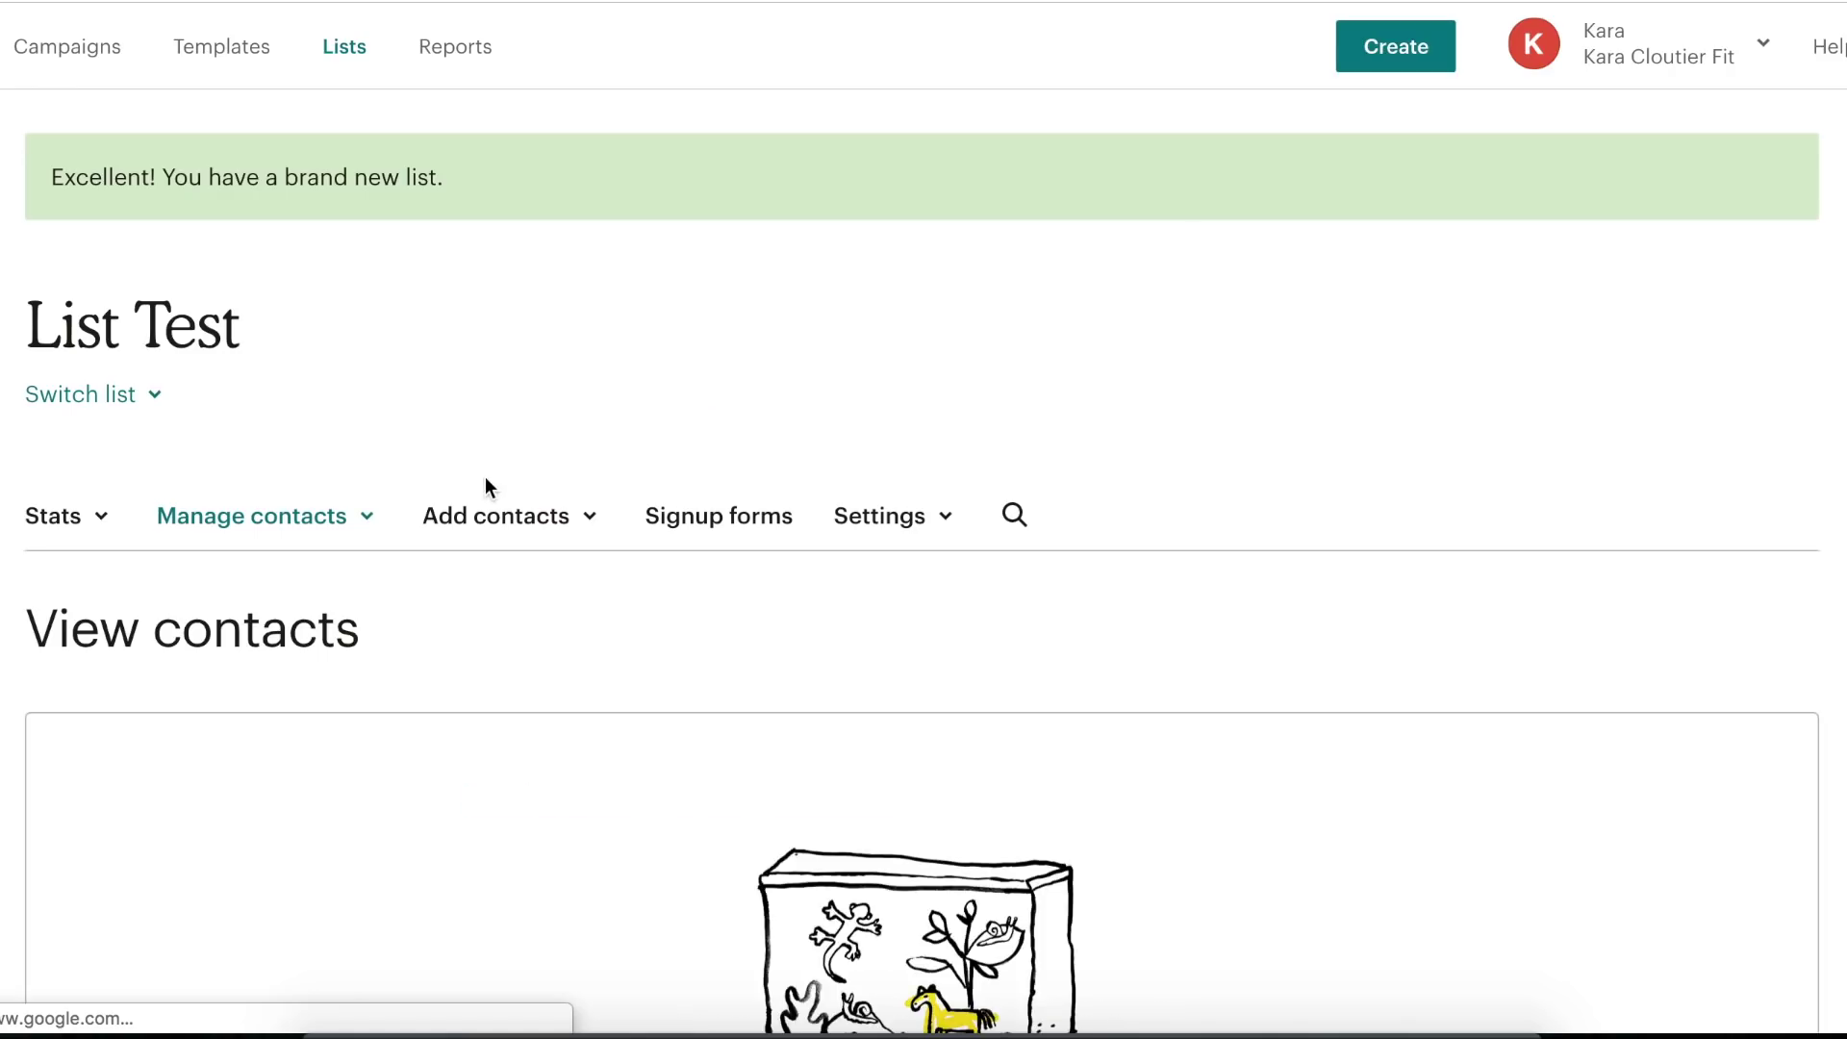
- Open List Test's contacts, view the import options, then return to its empty contacts page
left_click(341, 50)
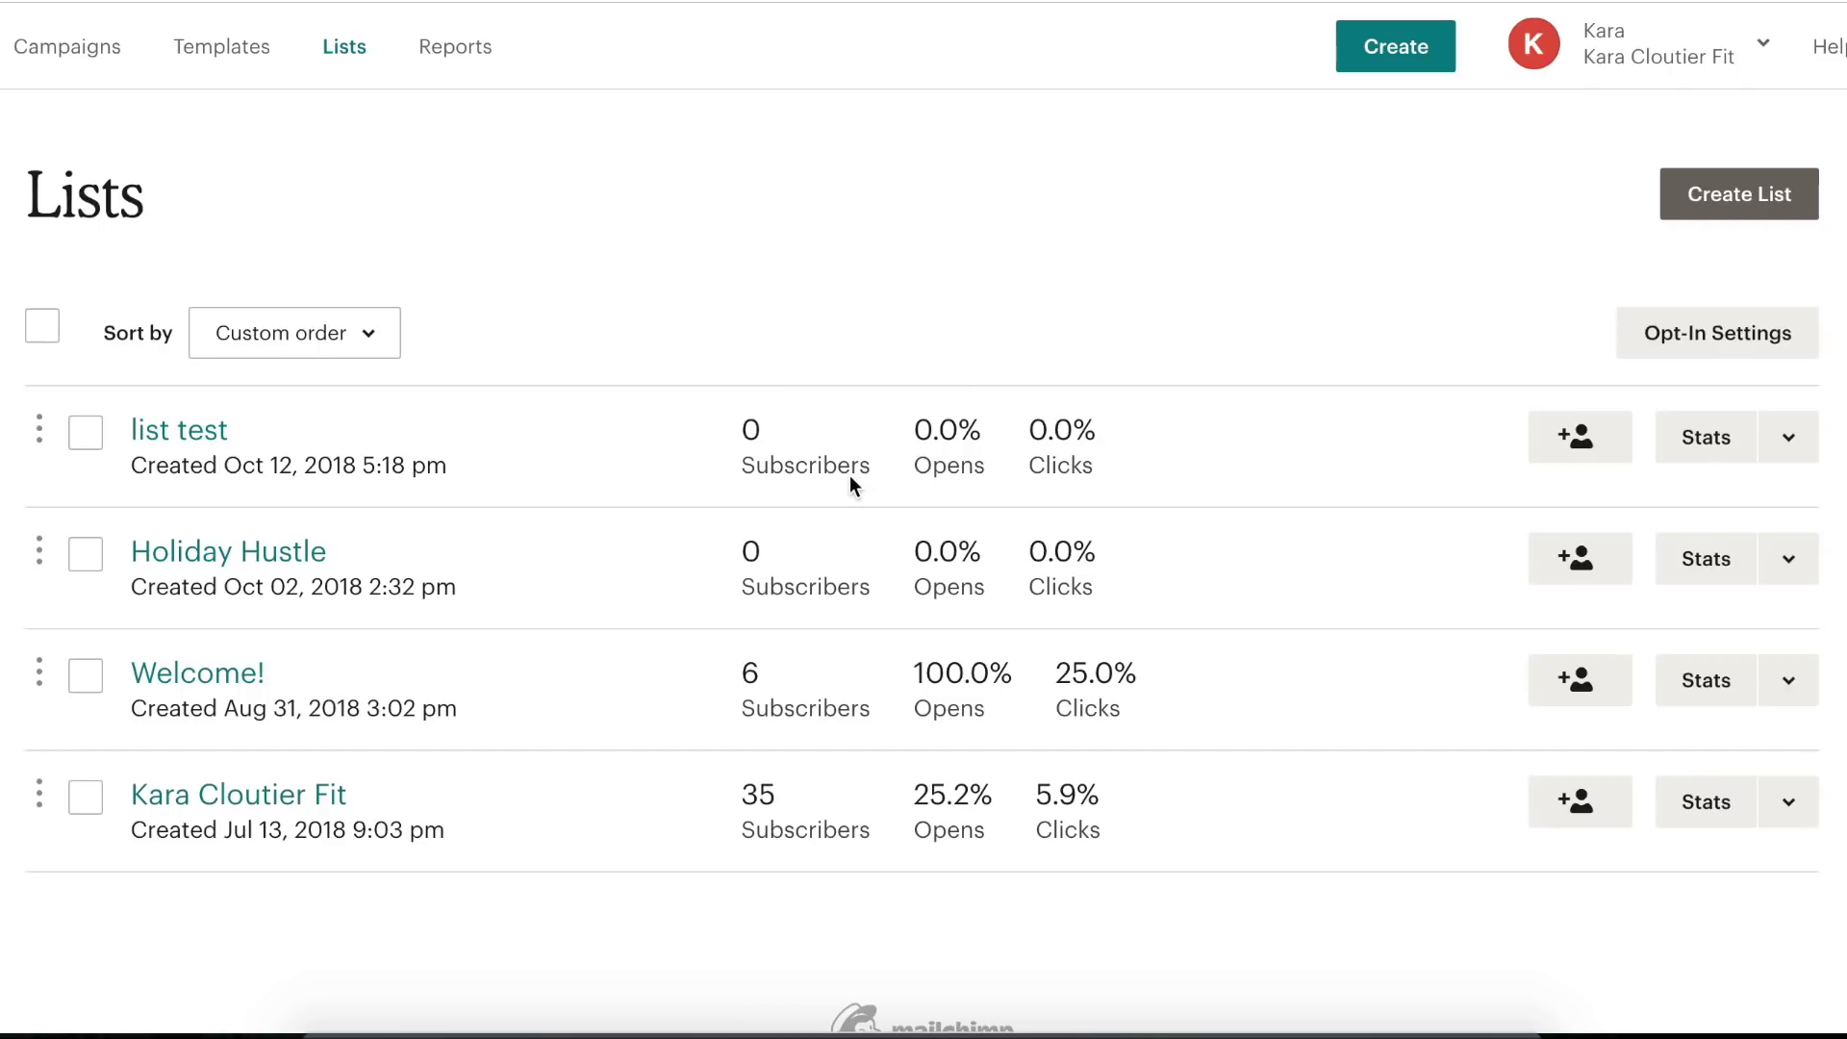
left_click(213, 430)
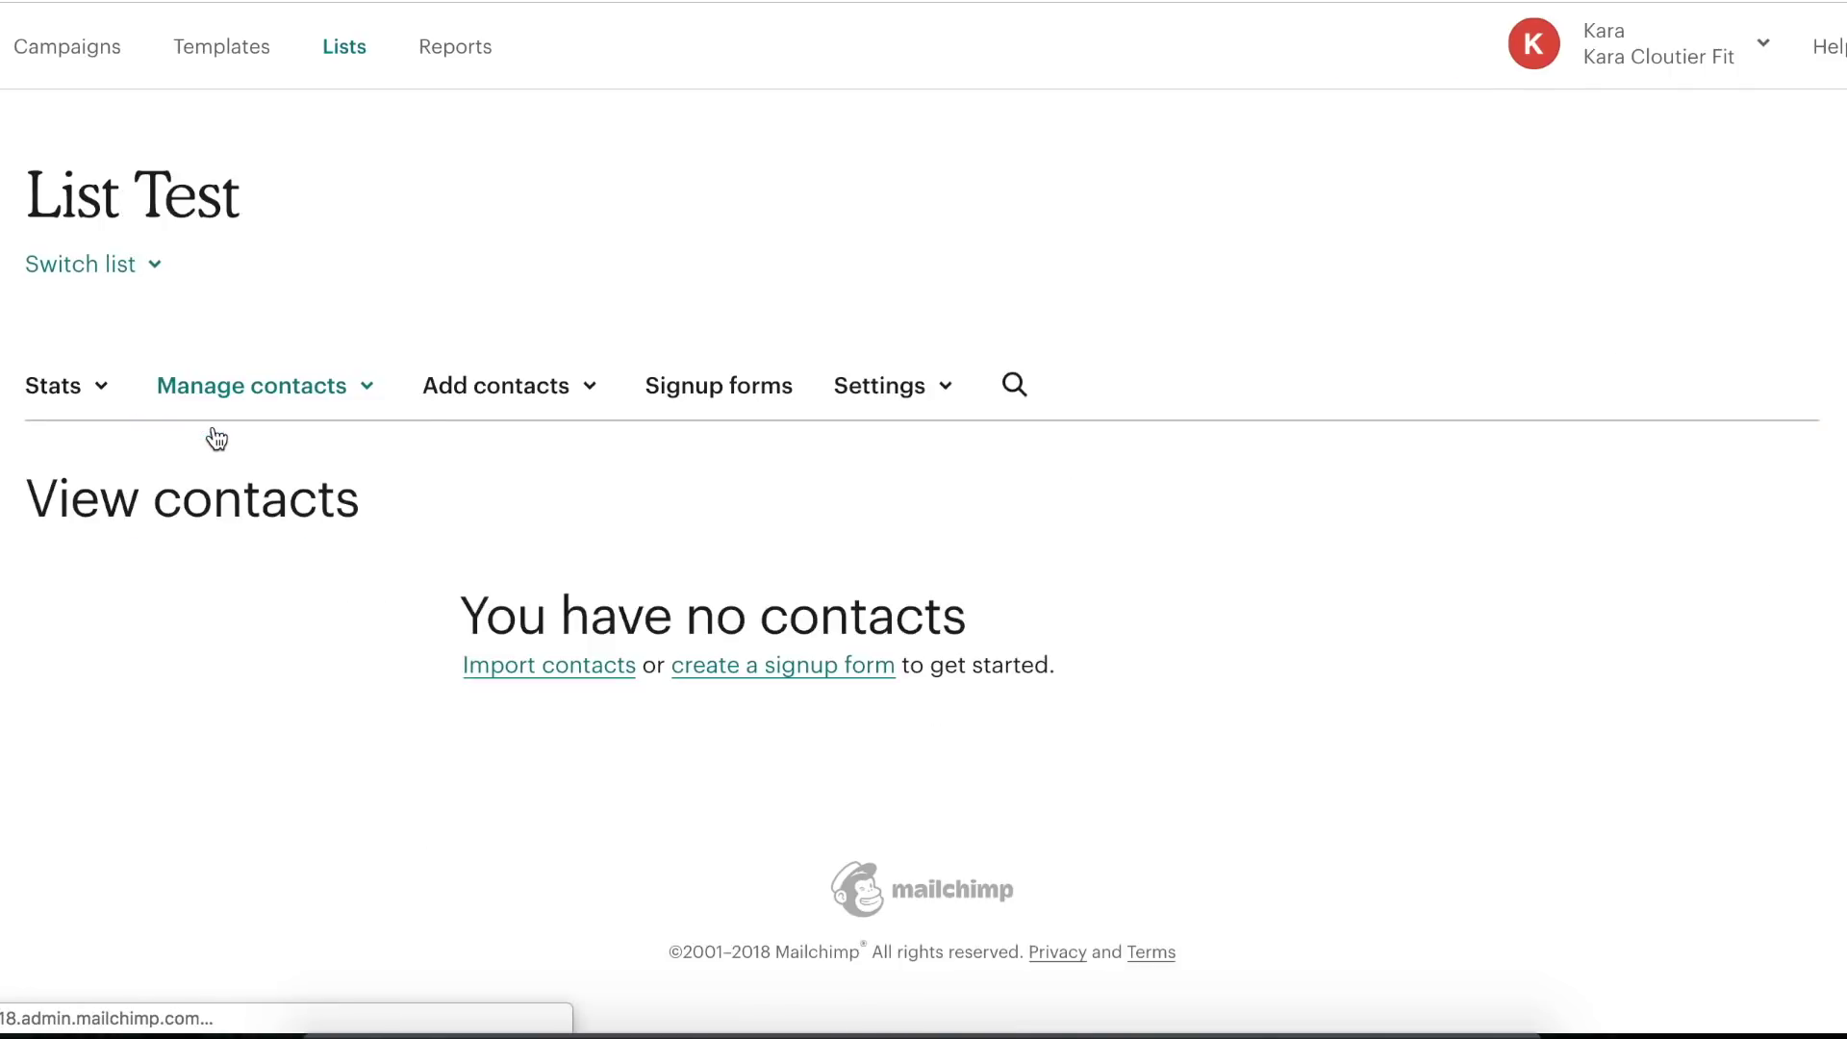
scroll(617, 589, "down", 5)
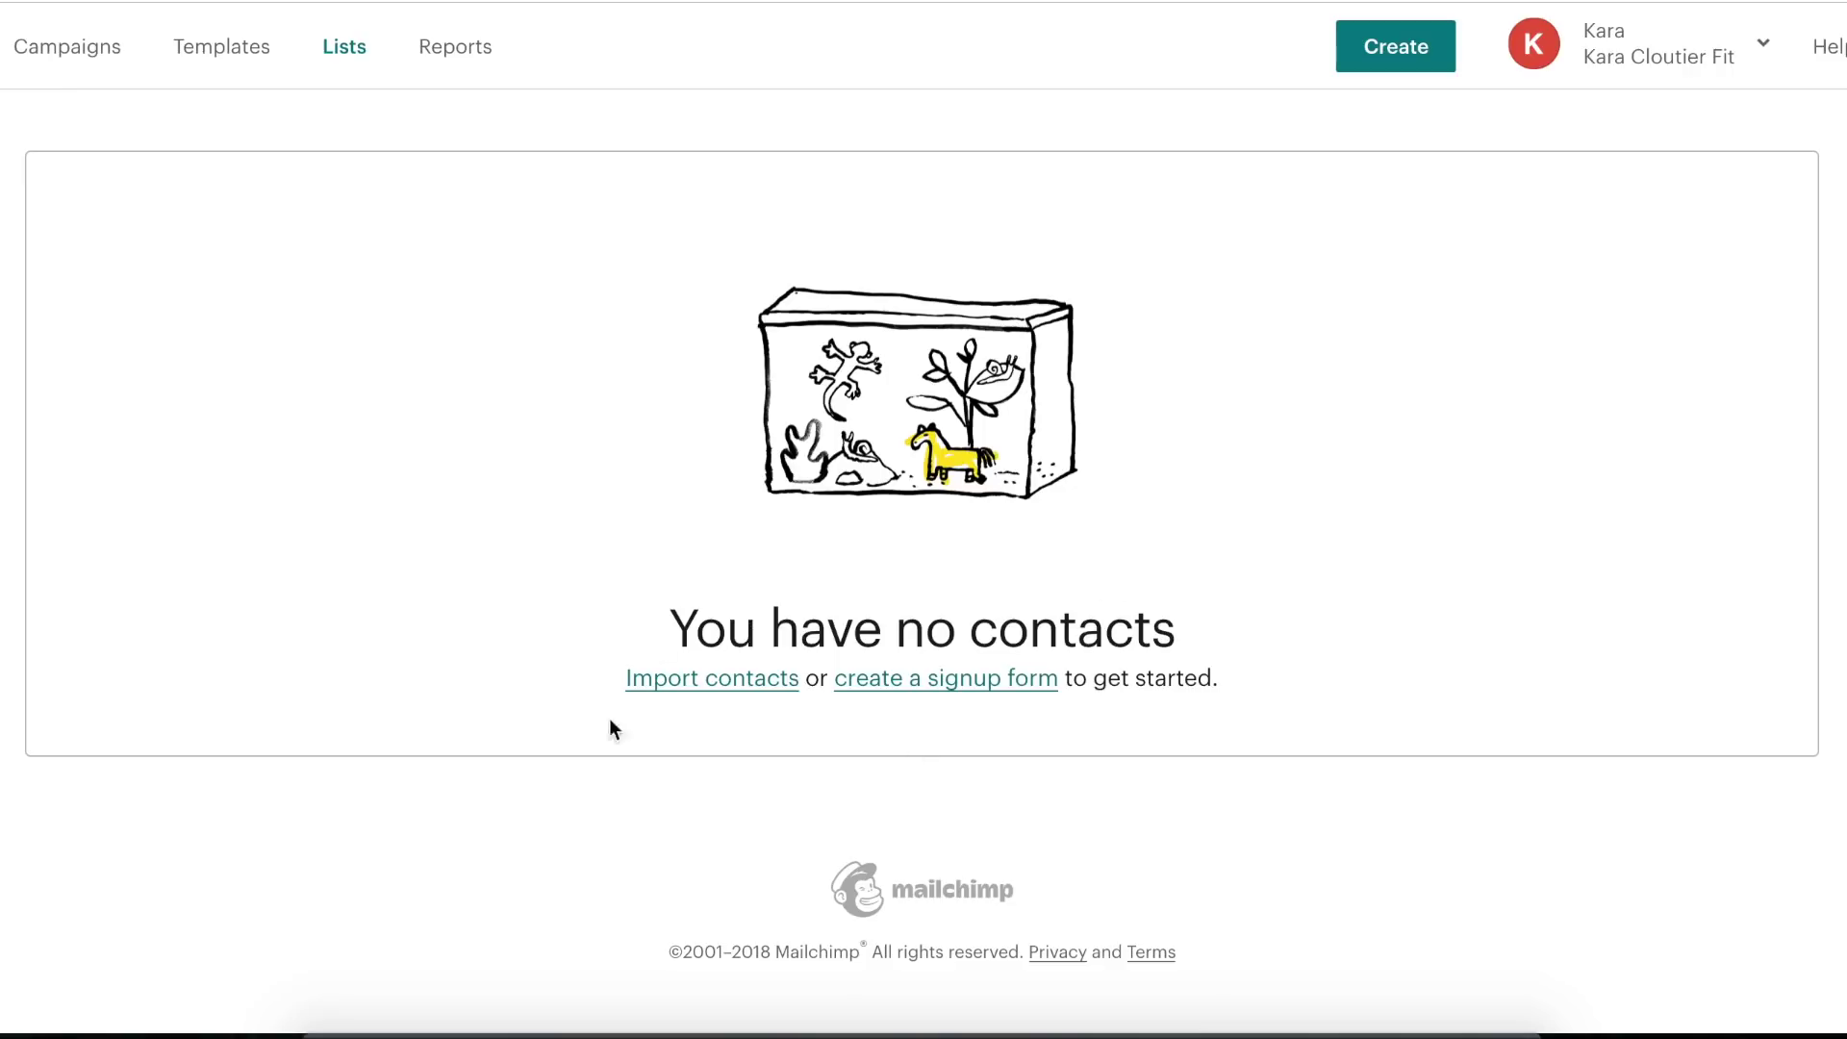
left_click(707, 685)
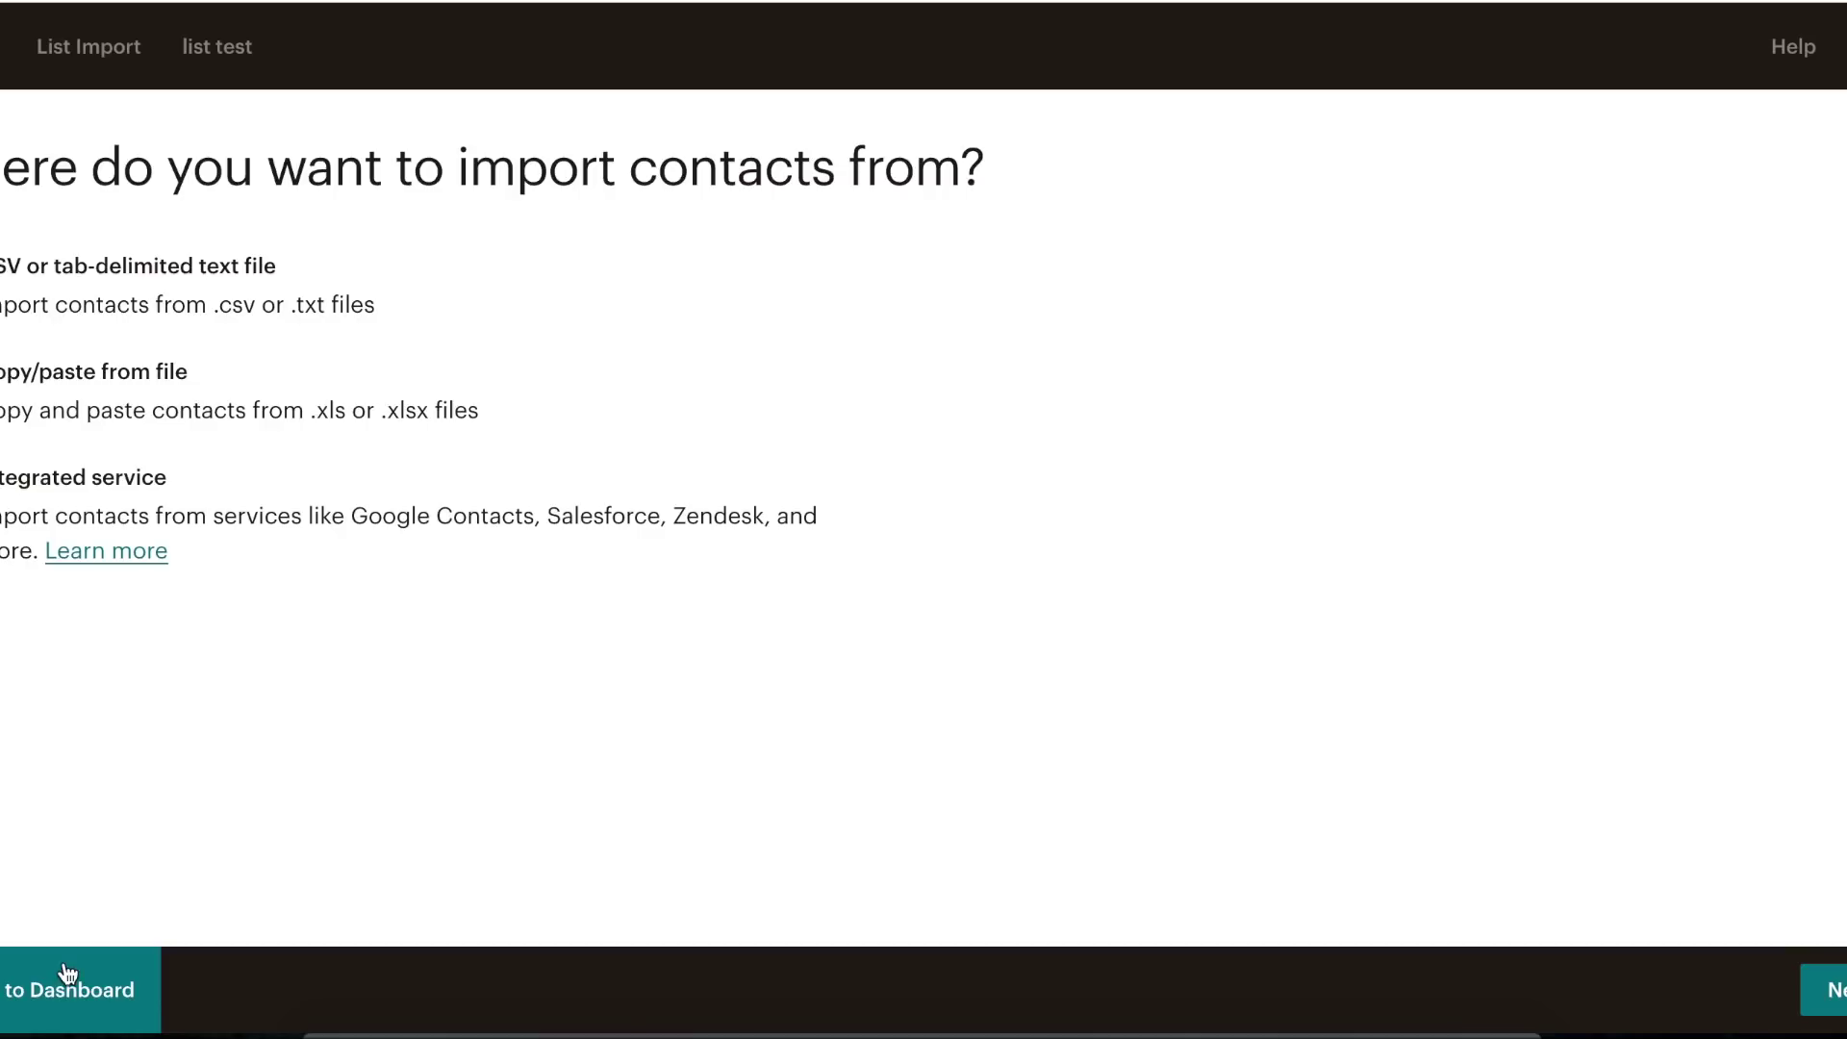
left_click(54, 990)
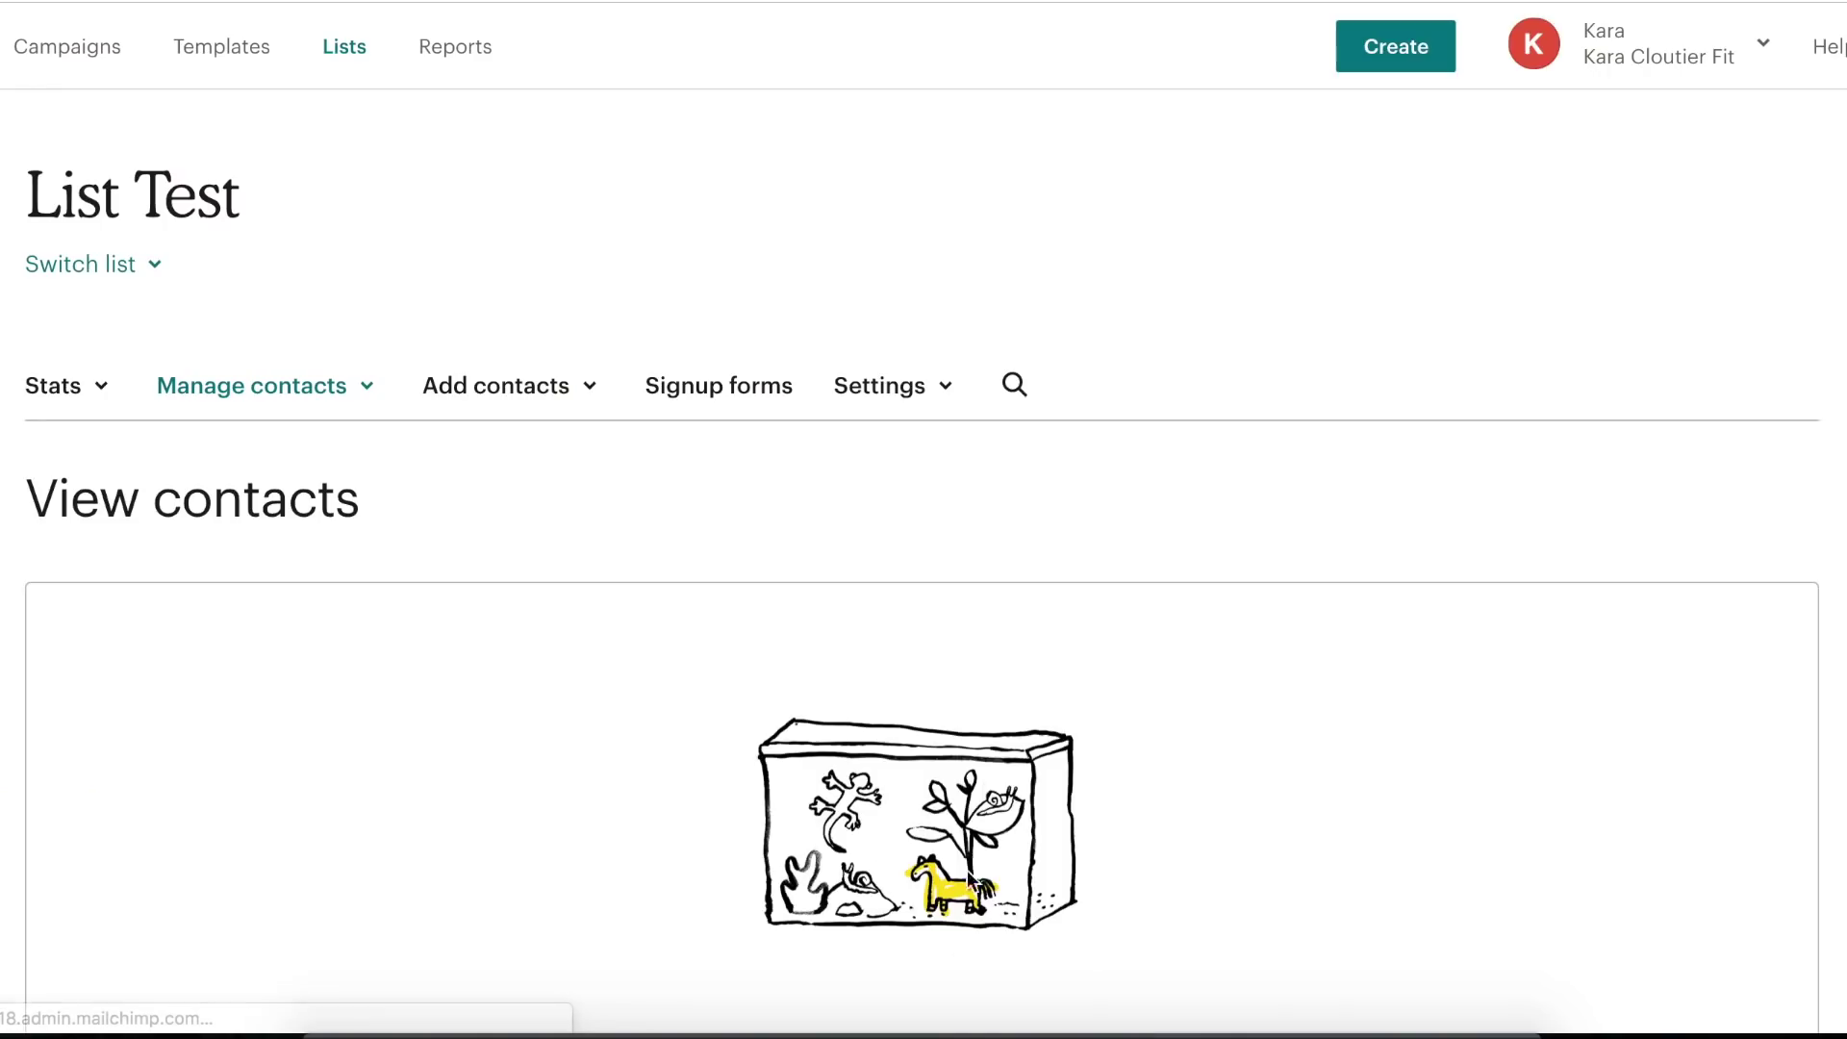
- Browse the signup form options for List Test
left_click(961, 682)
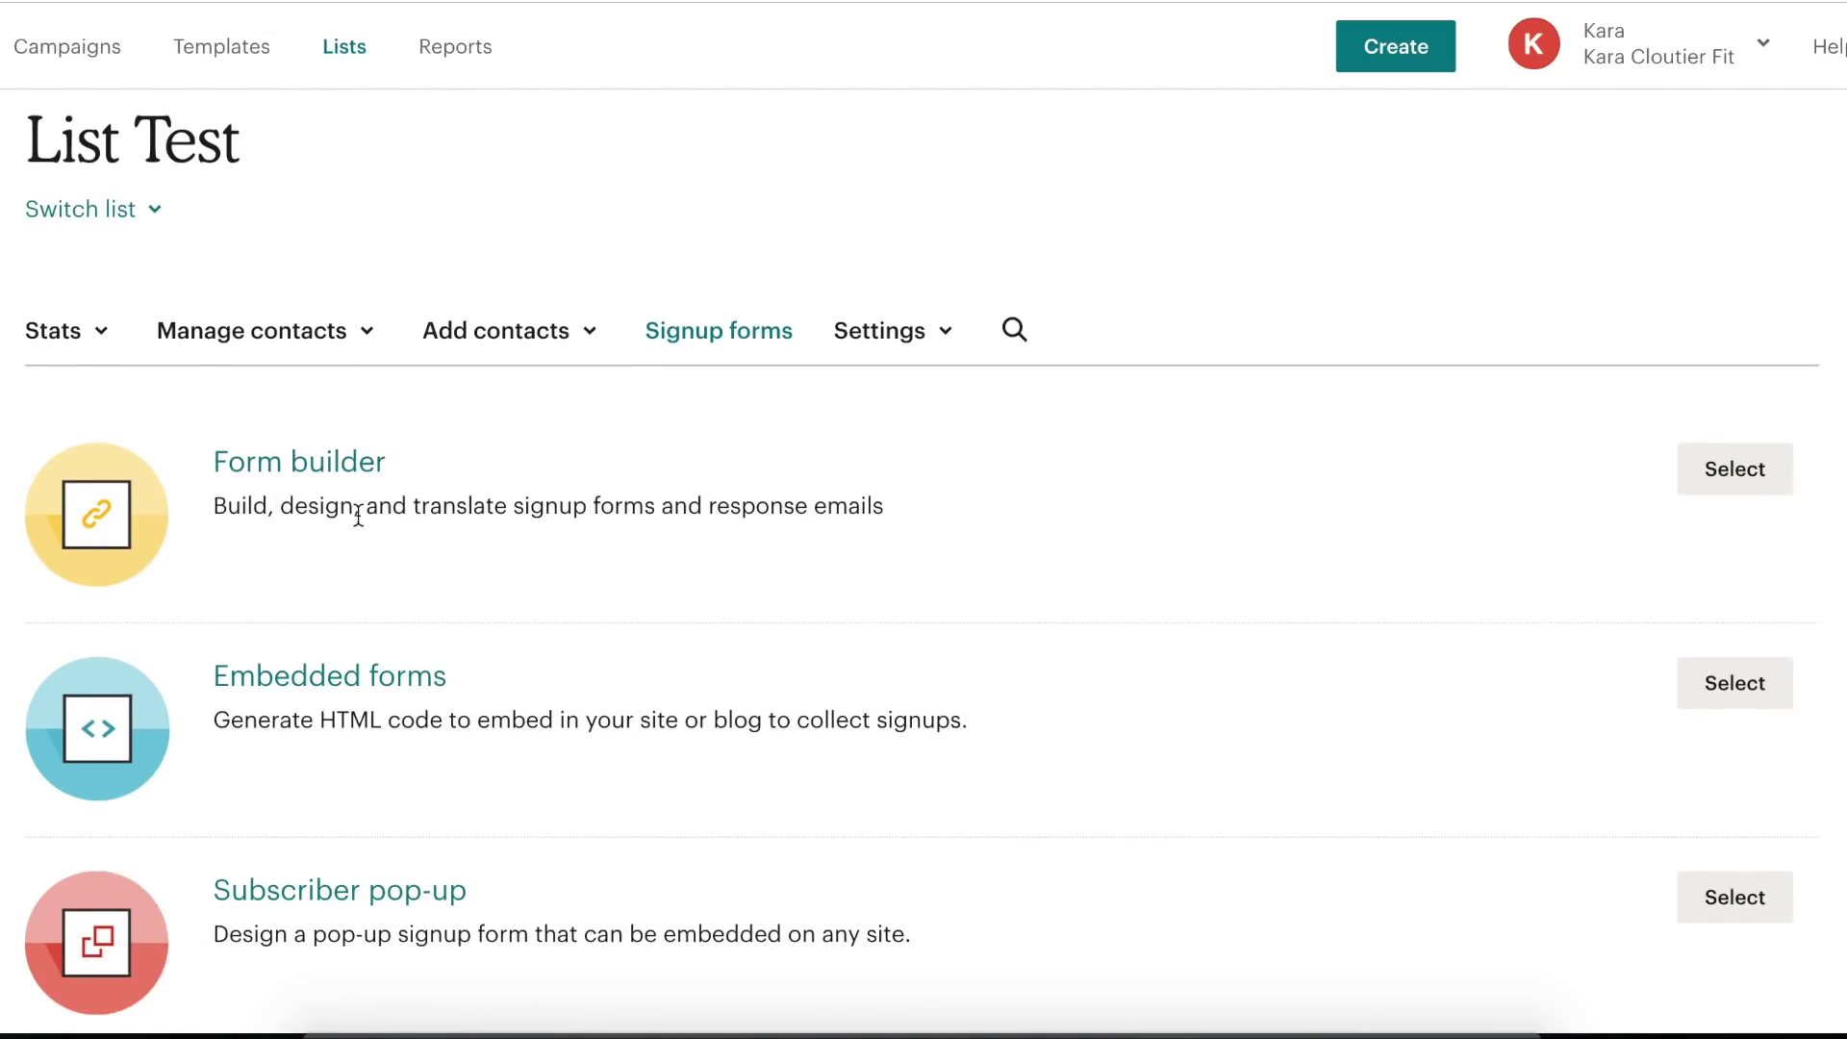
scroll(375, 500, "down", 5)
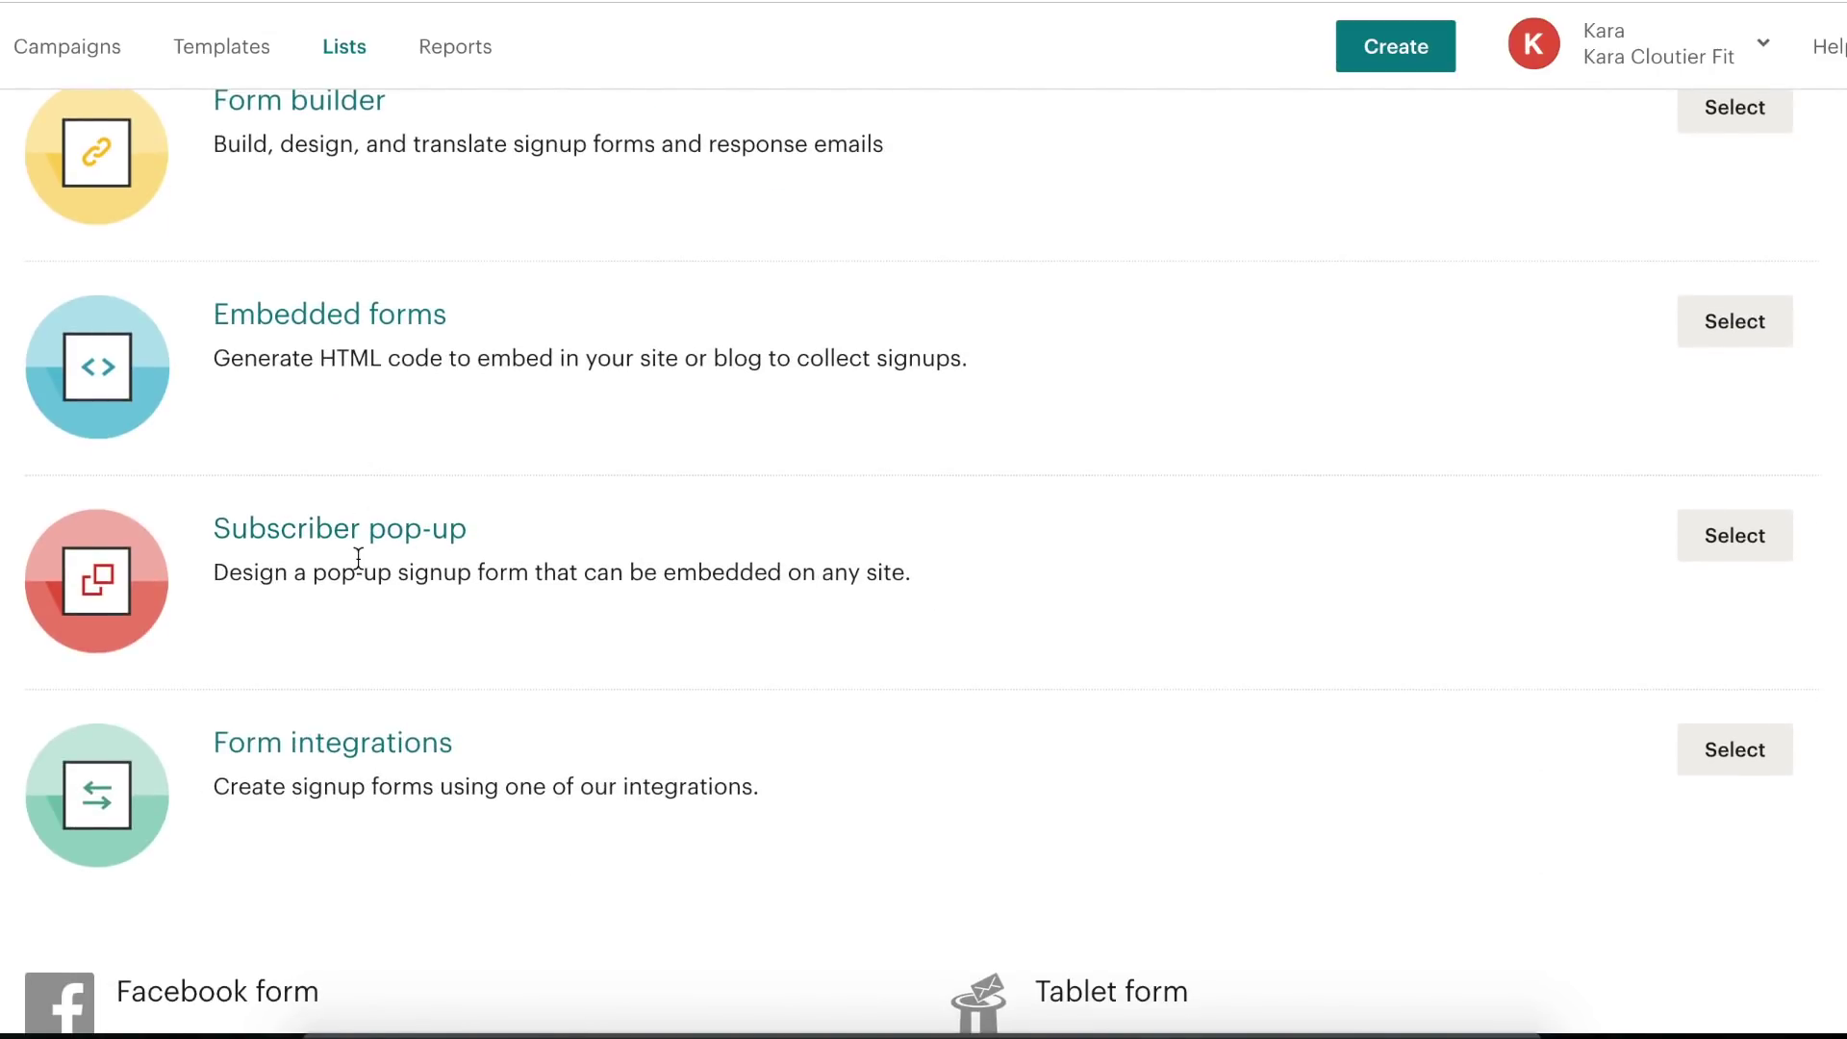
scroll(357, 539, "up", 2)
scroll(449, 478, "down", 5)
scroll(449, 478, "up", 8)
scroll(448, 476, "down", 1)
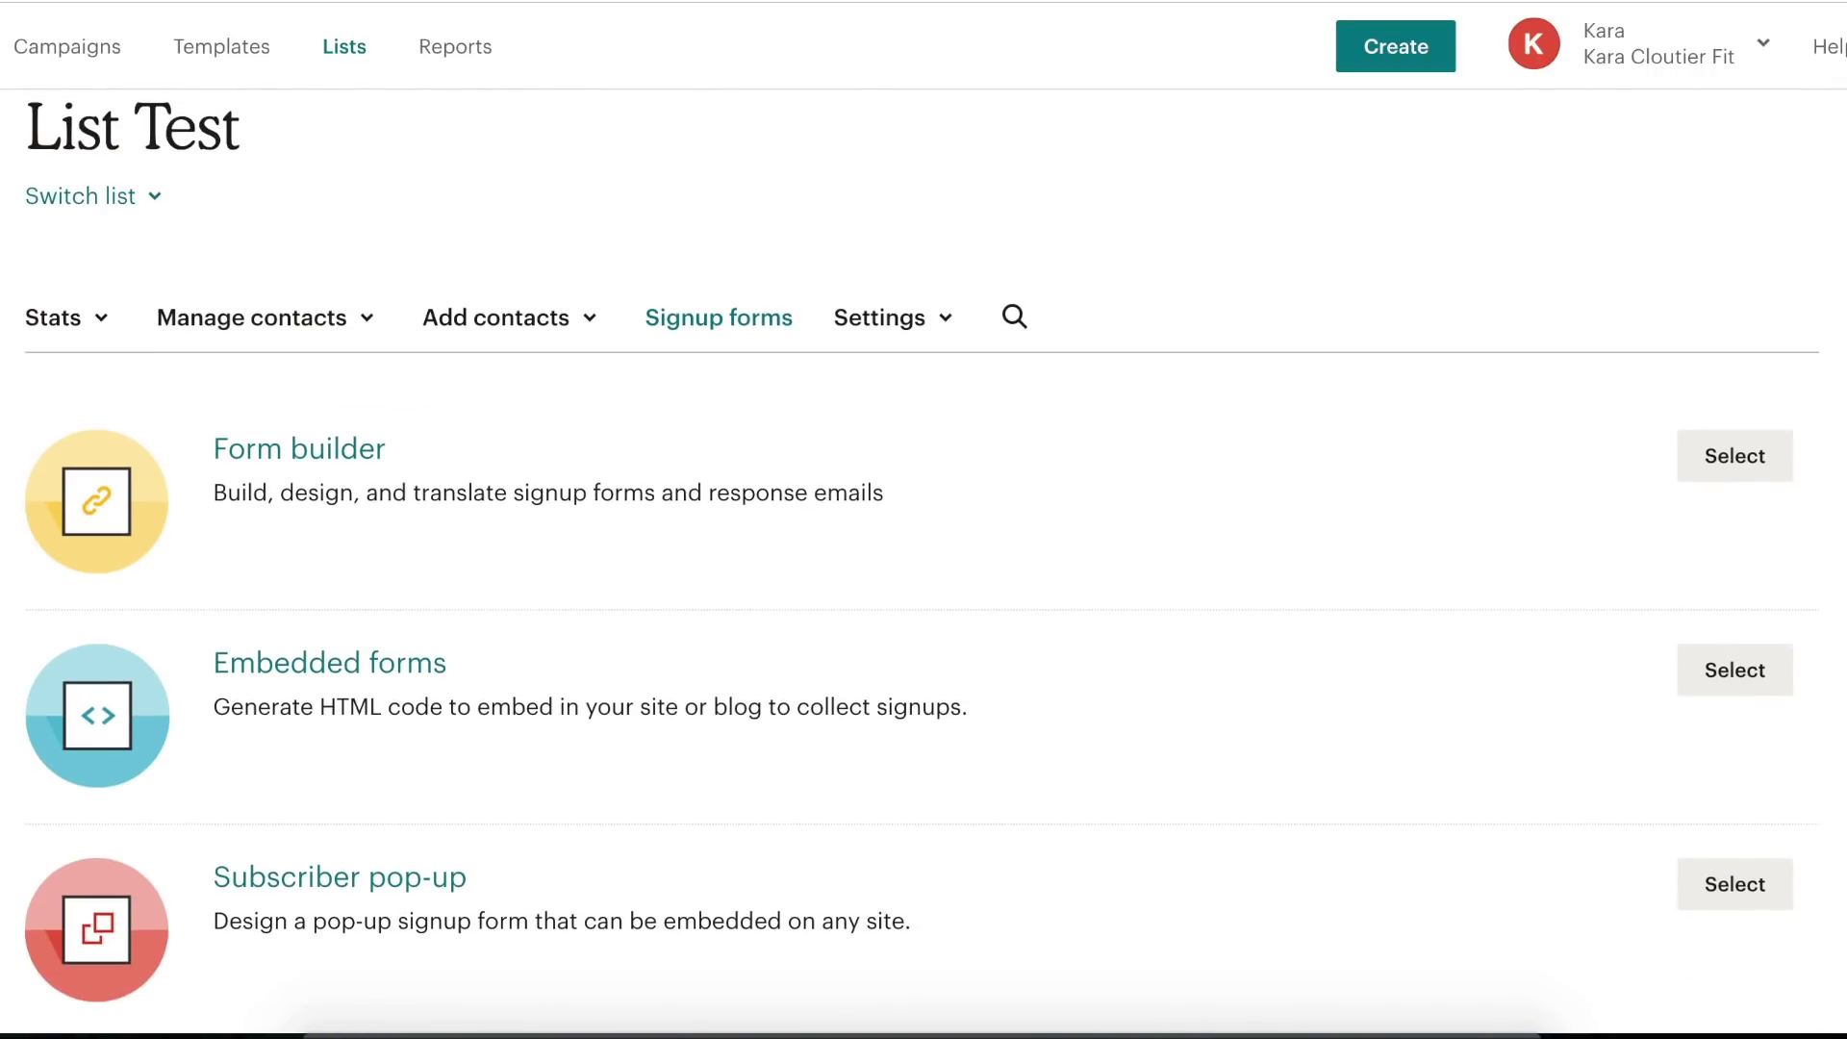
- Return to the List Test contacts view and show the Add contacts choices
left_click(264, 317)
scroll(832, 567, "down", 3)
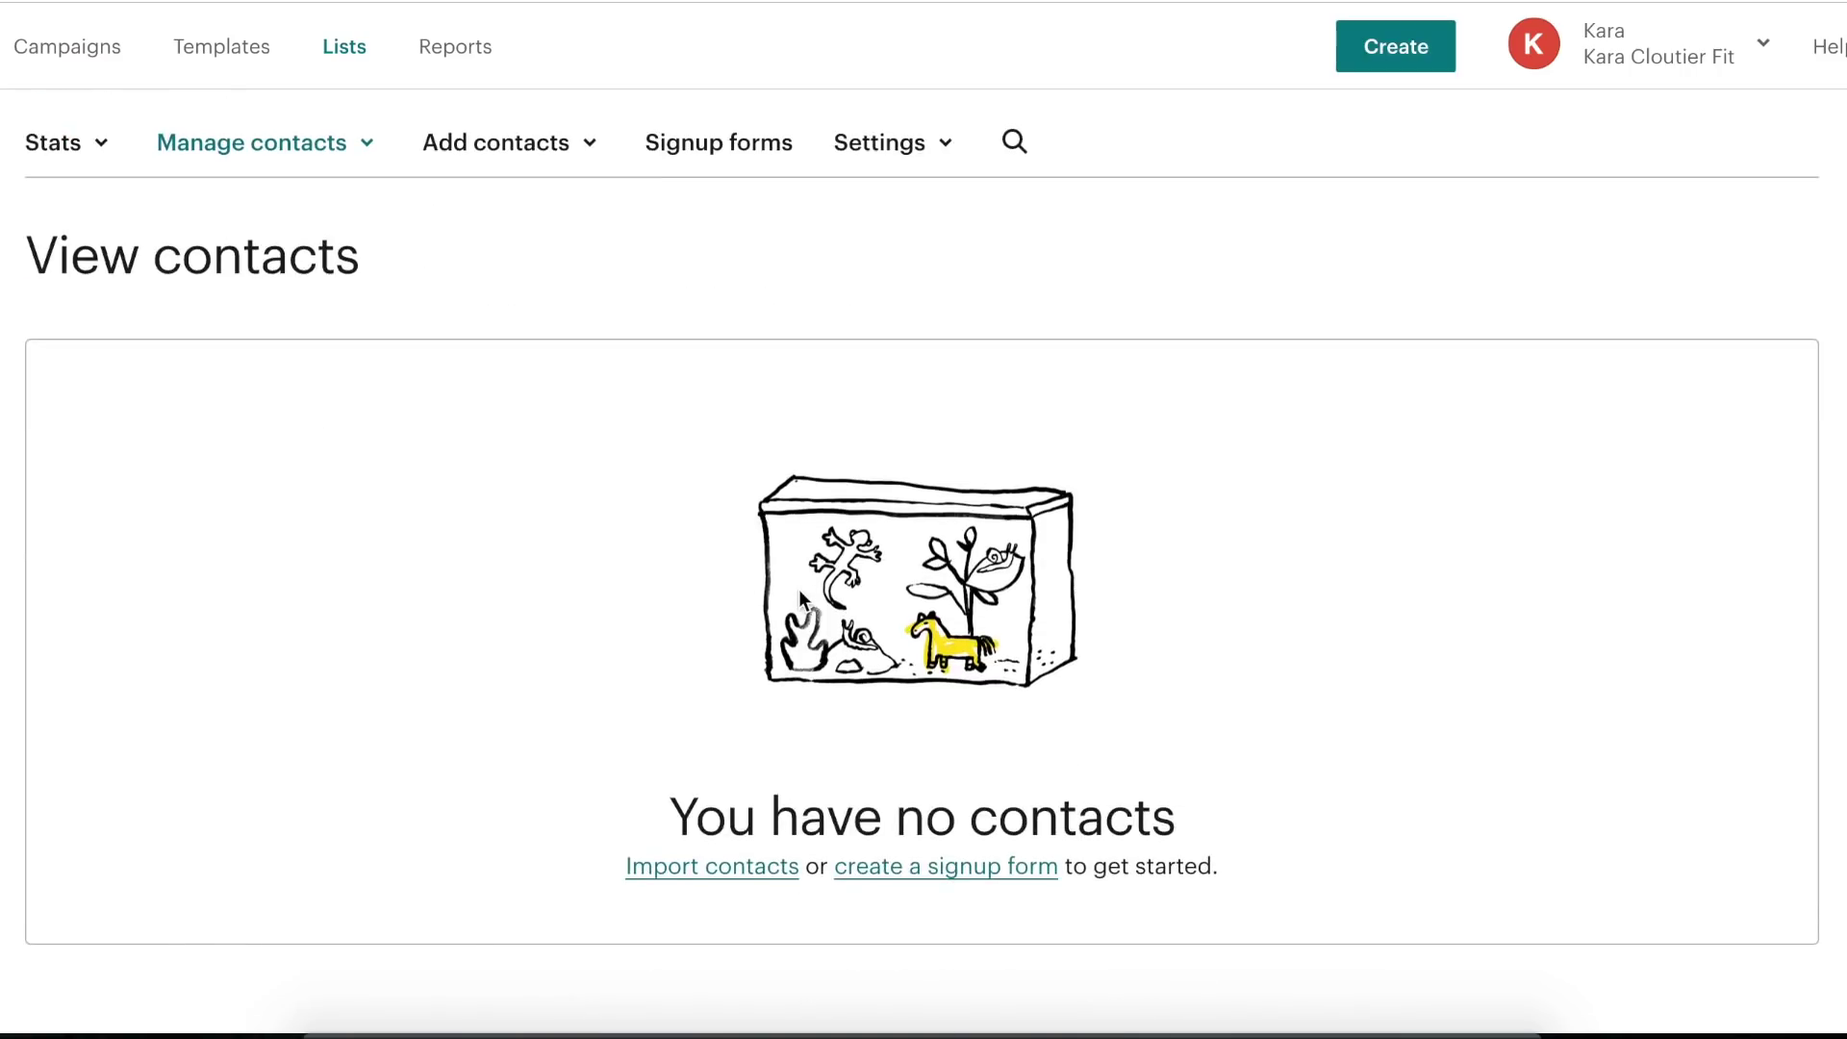
scroll(673, 432, "up", 3)
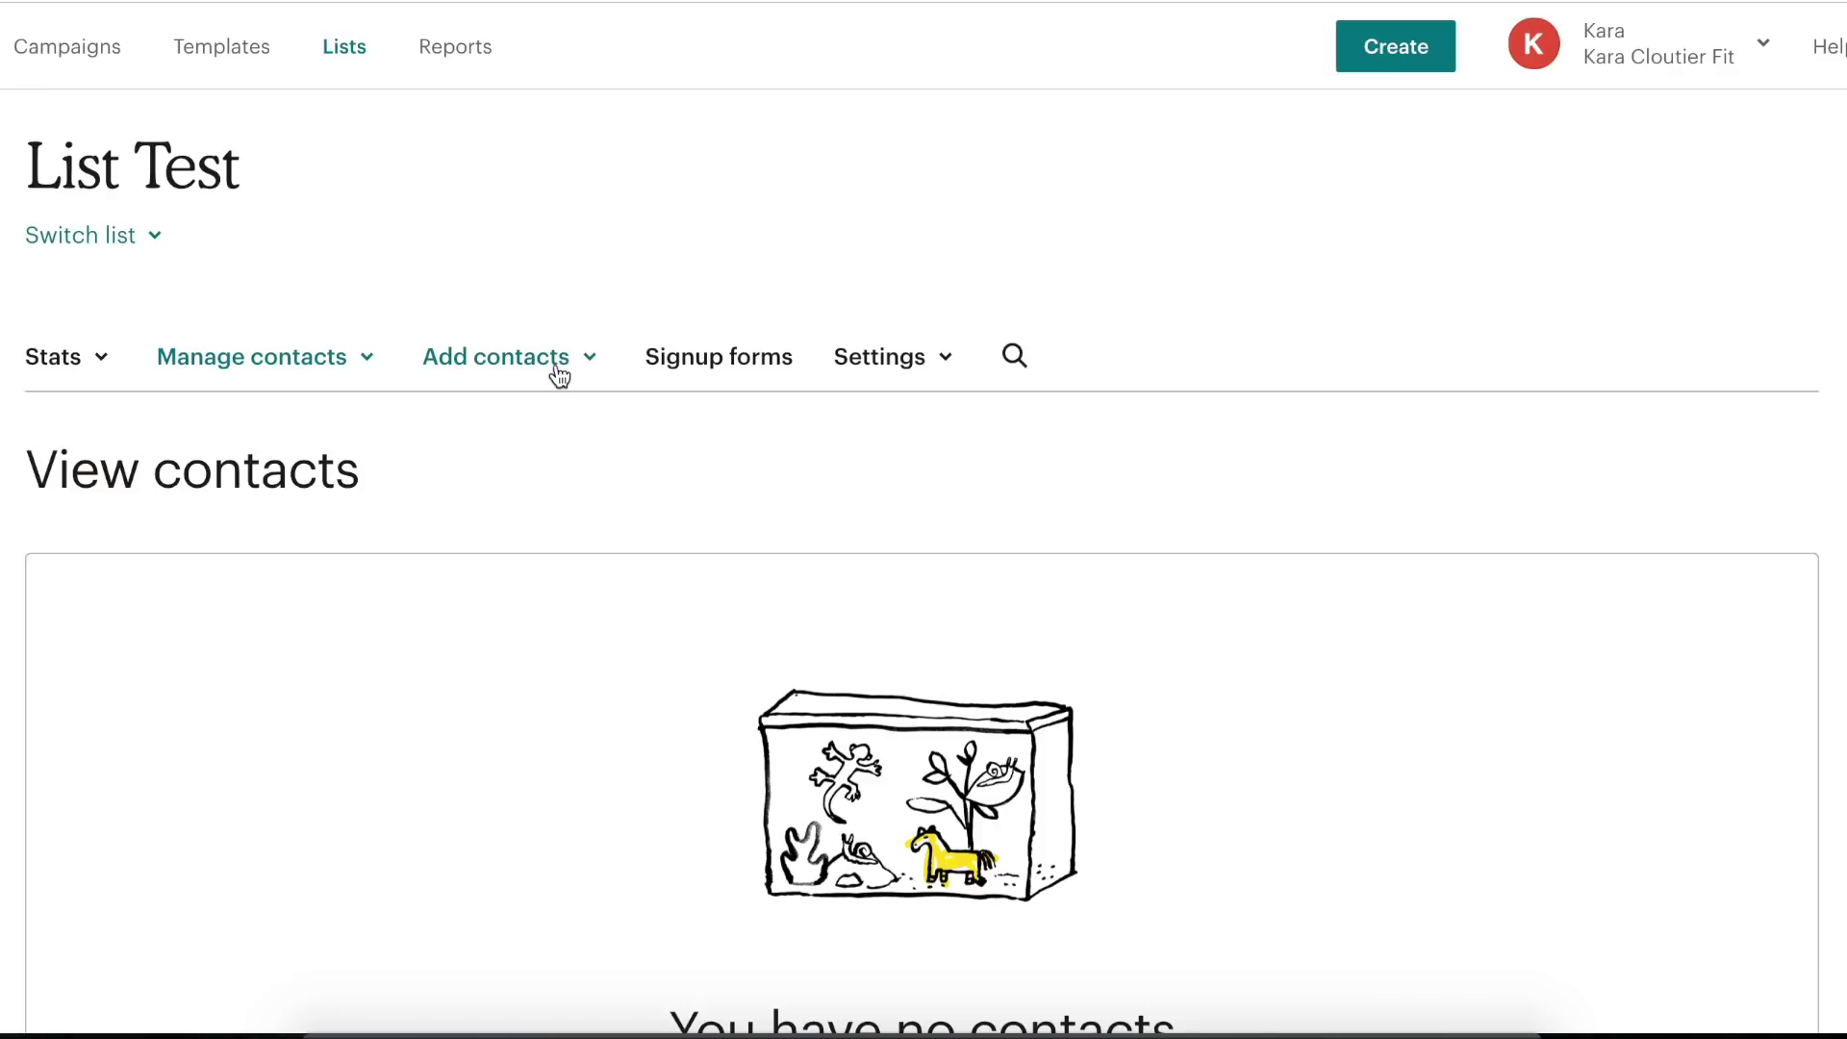
left_click(552, 363)
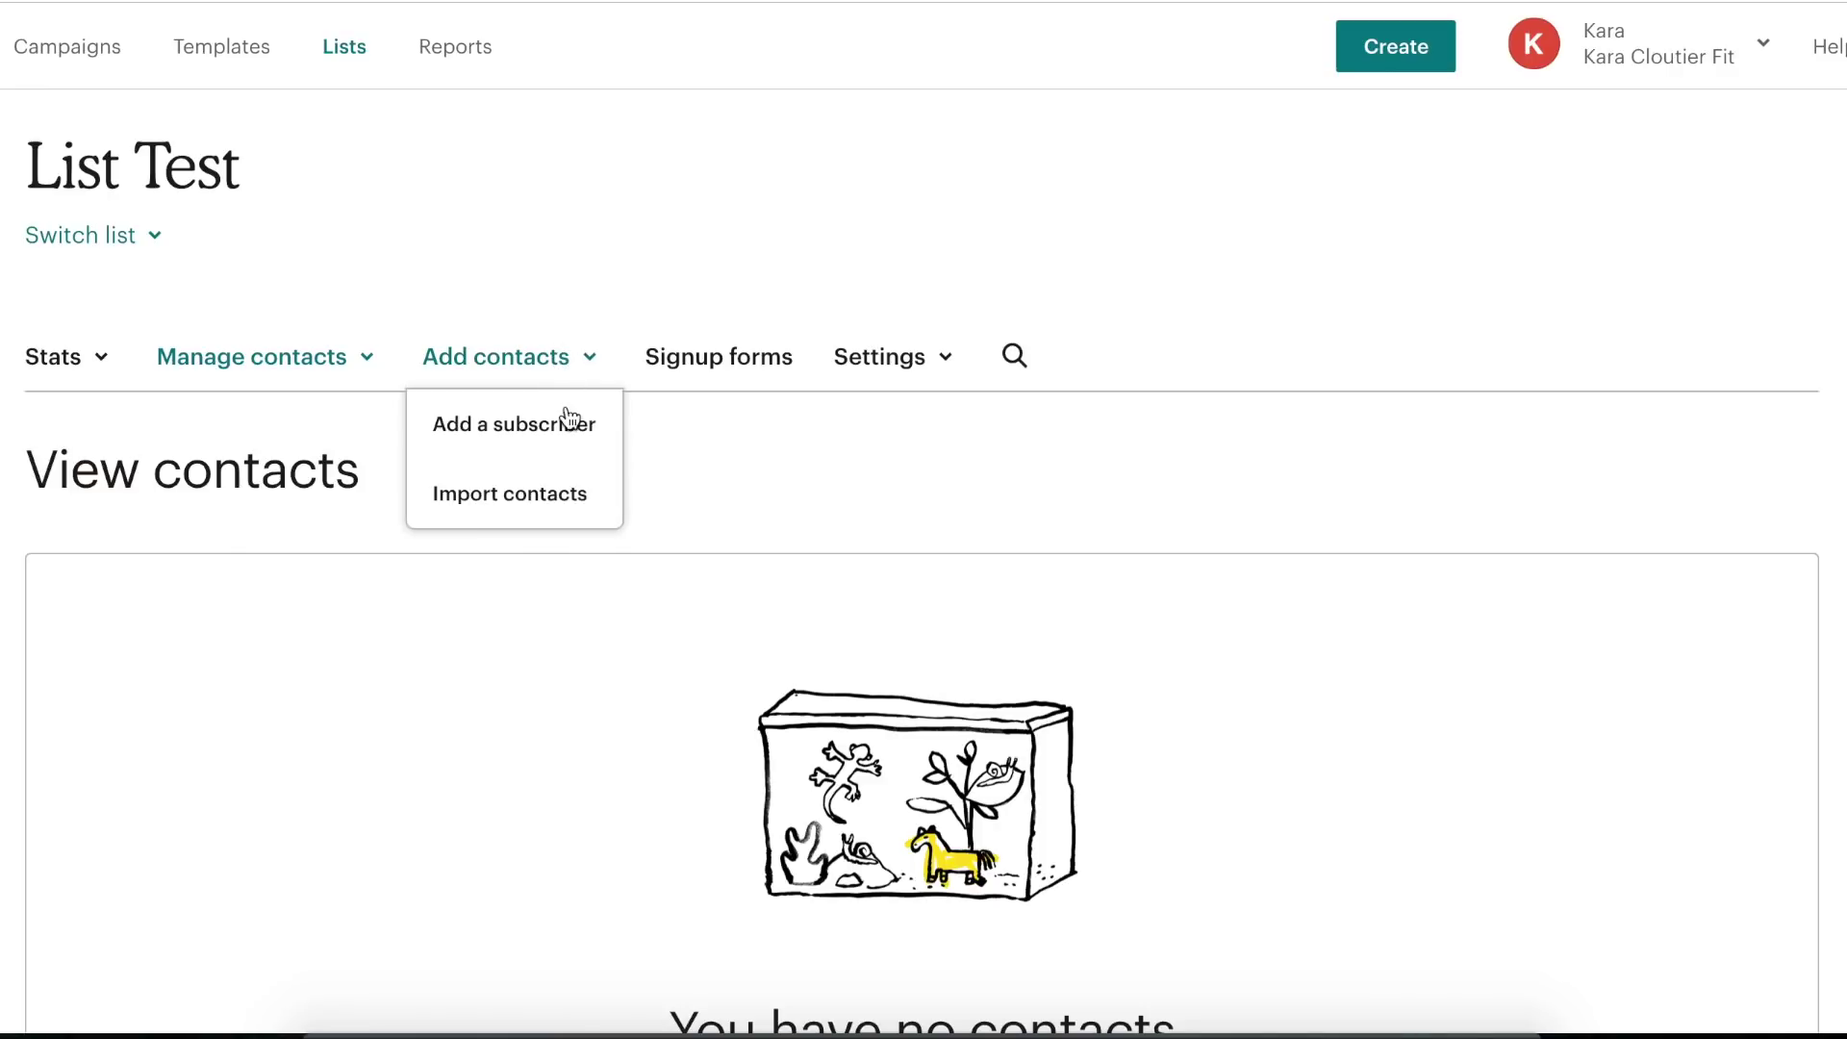
- Open the Add a subscriber form and fill in the subscriber's e-mail address via autofill
left_click(491, 440)
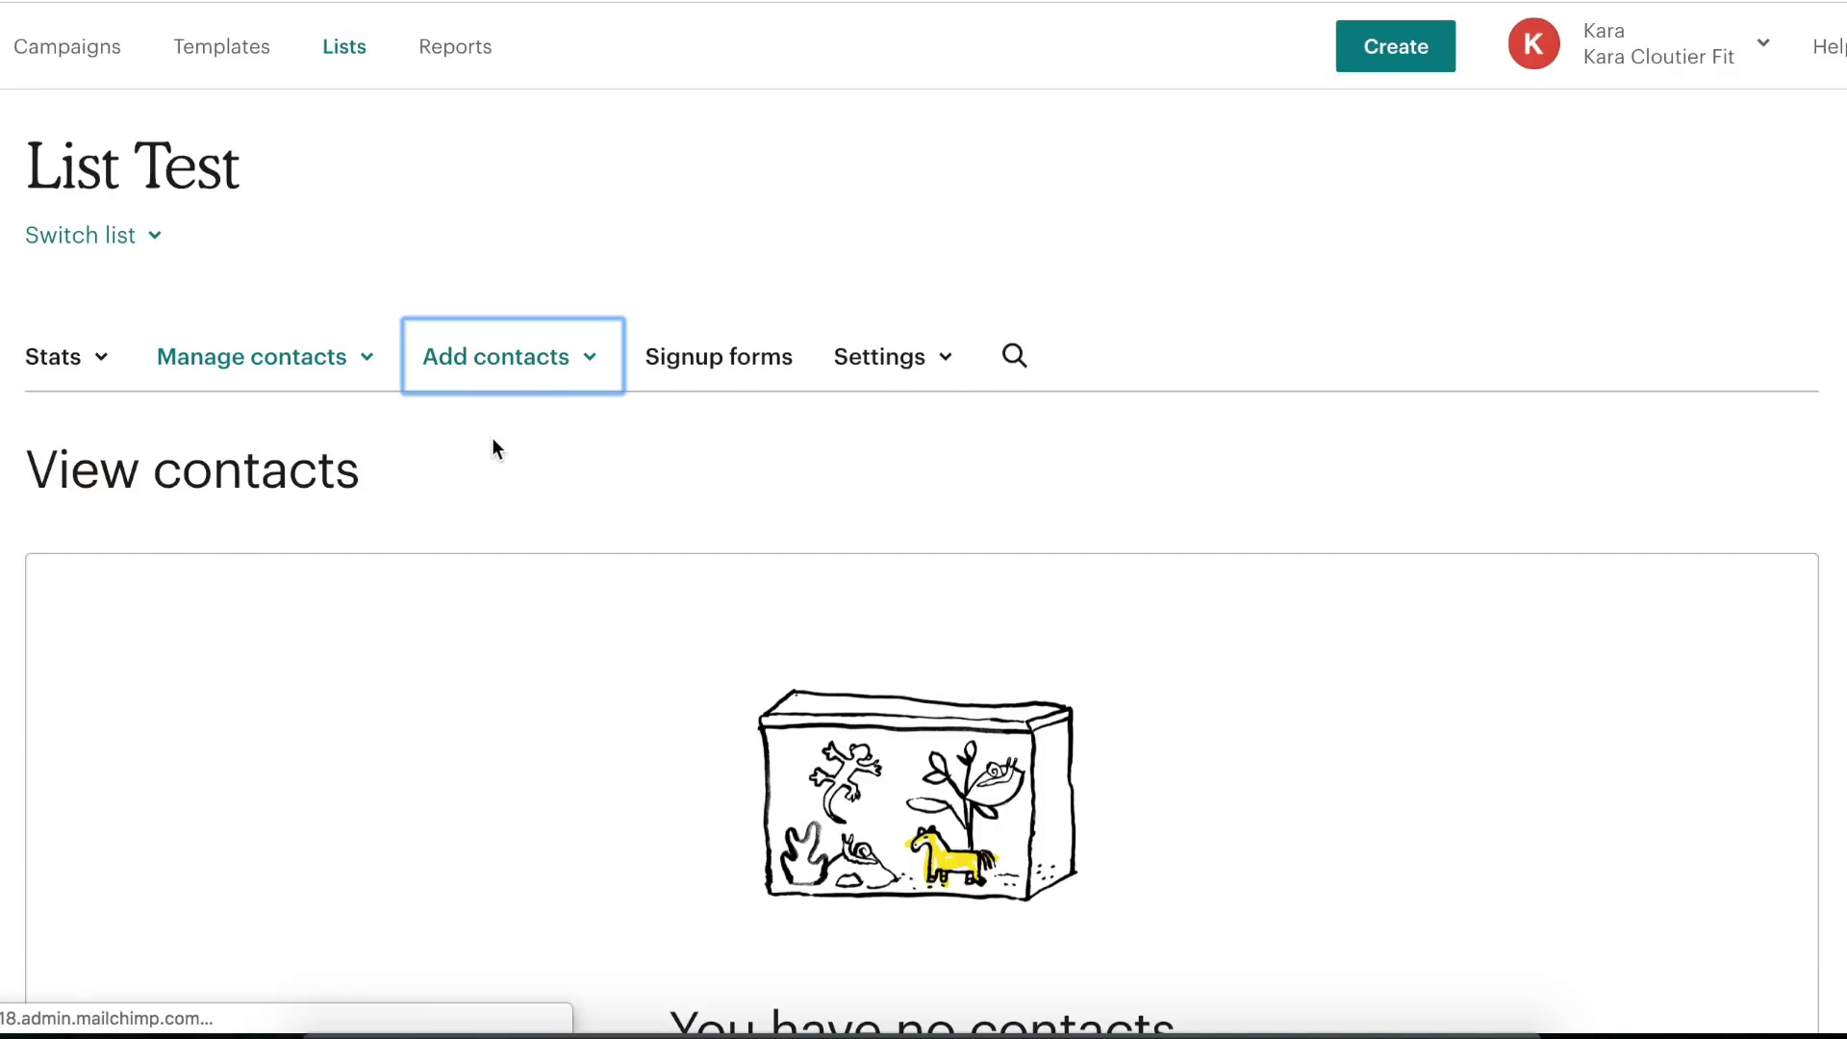
scroll(684, 575, "down", 3)
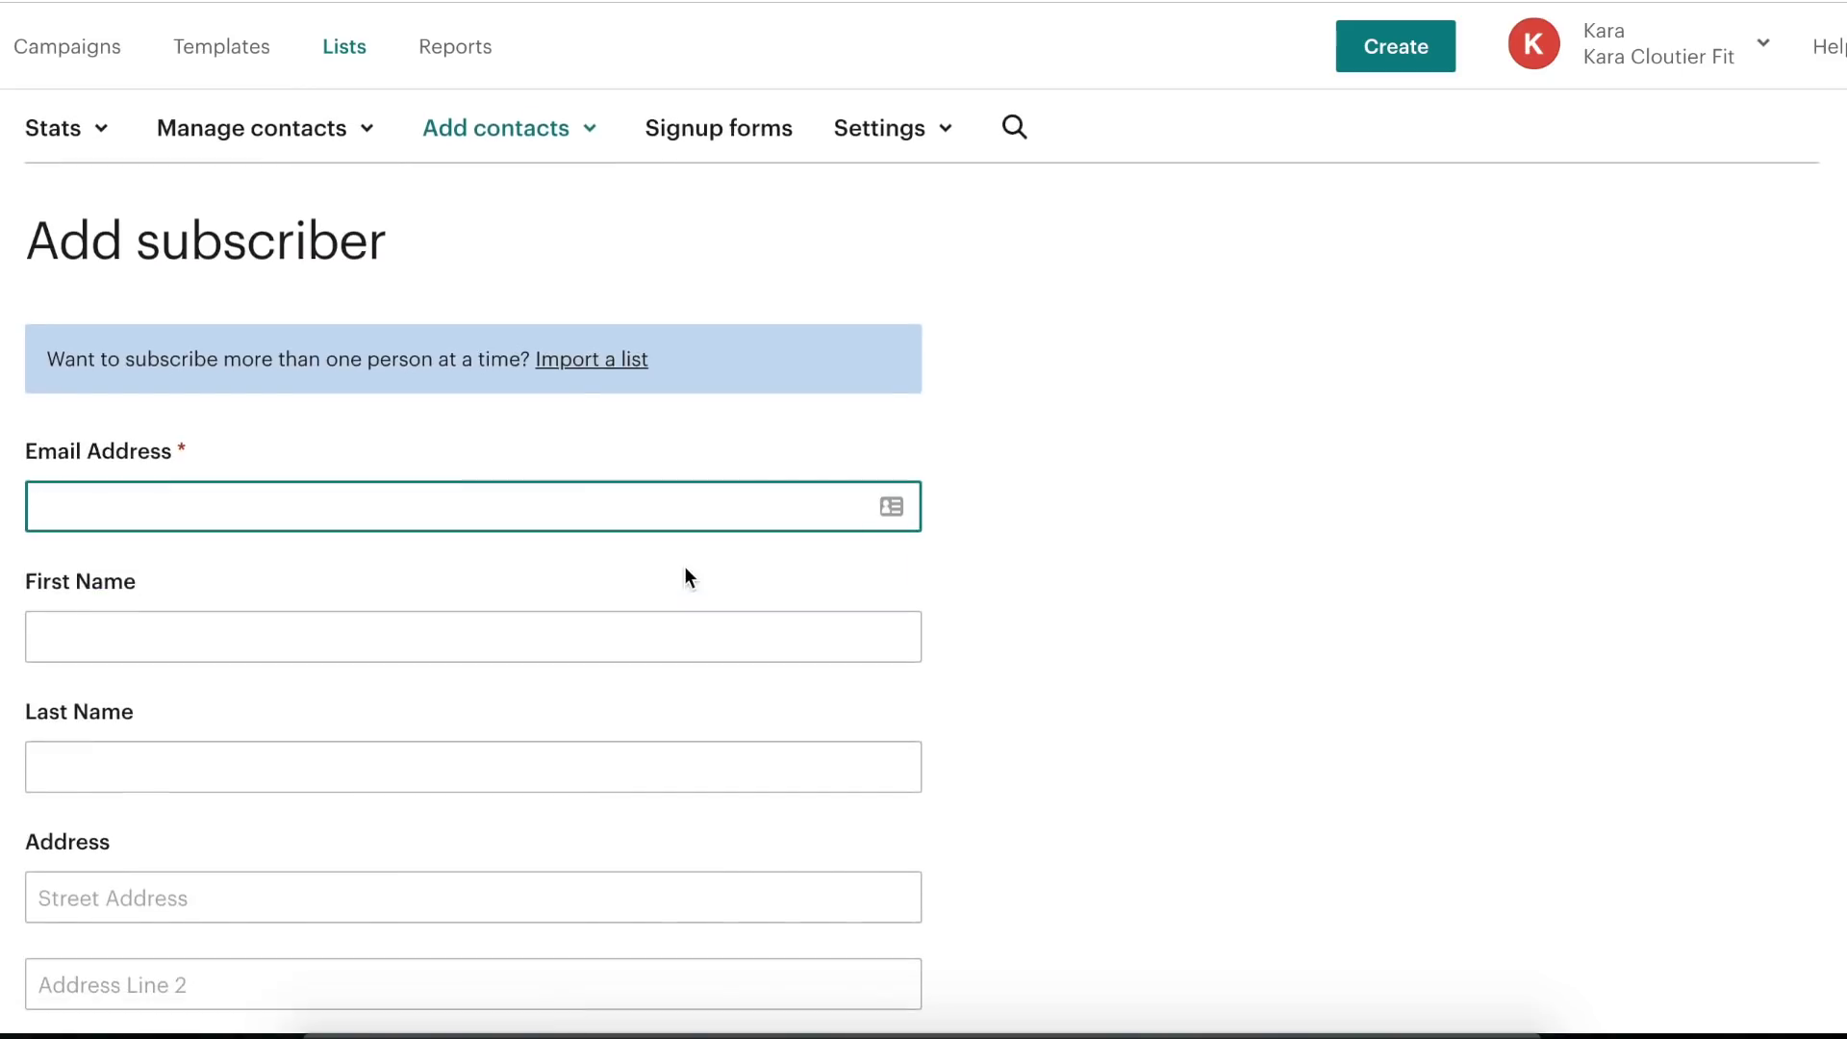
left_click(356, 503)
left_click(375, 514)
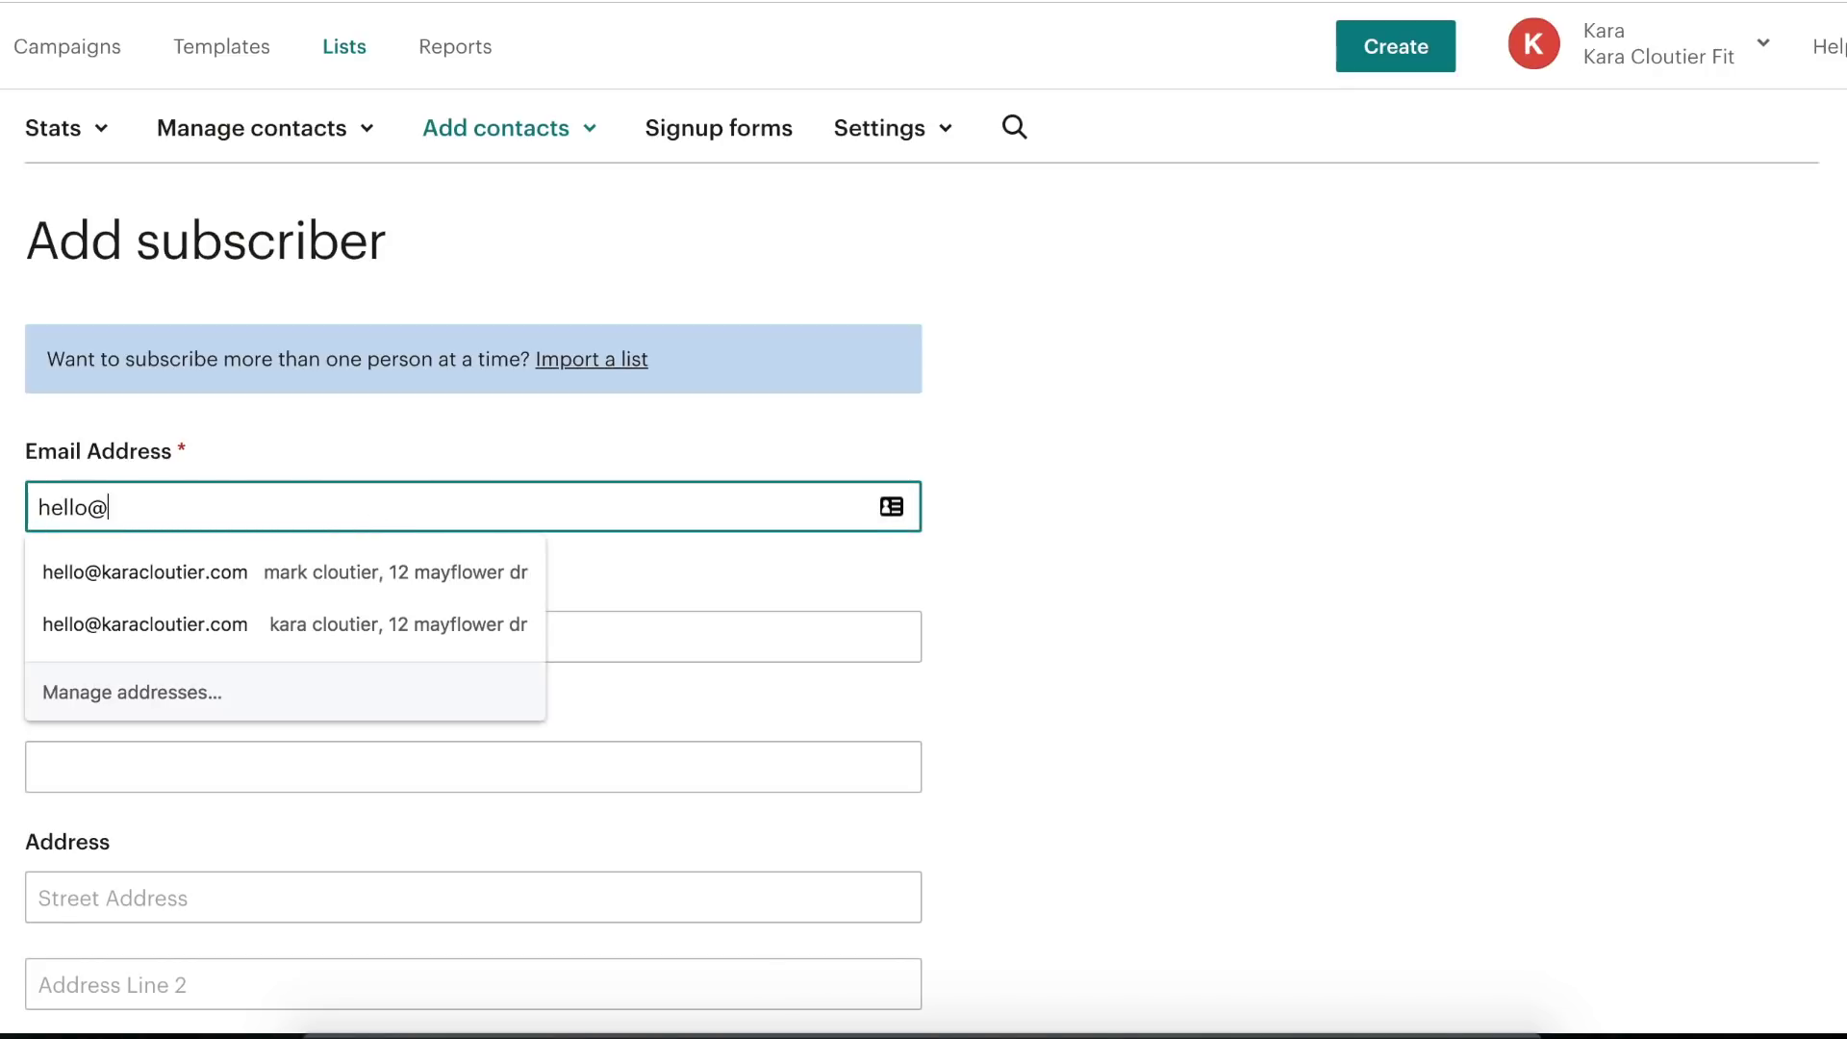
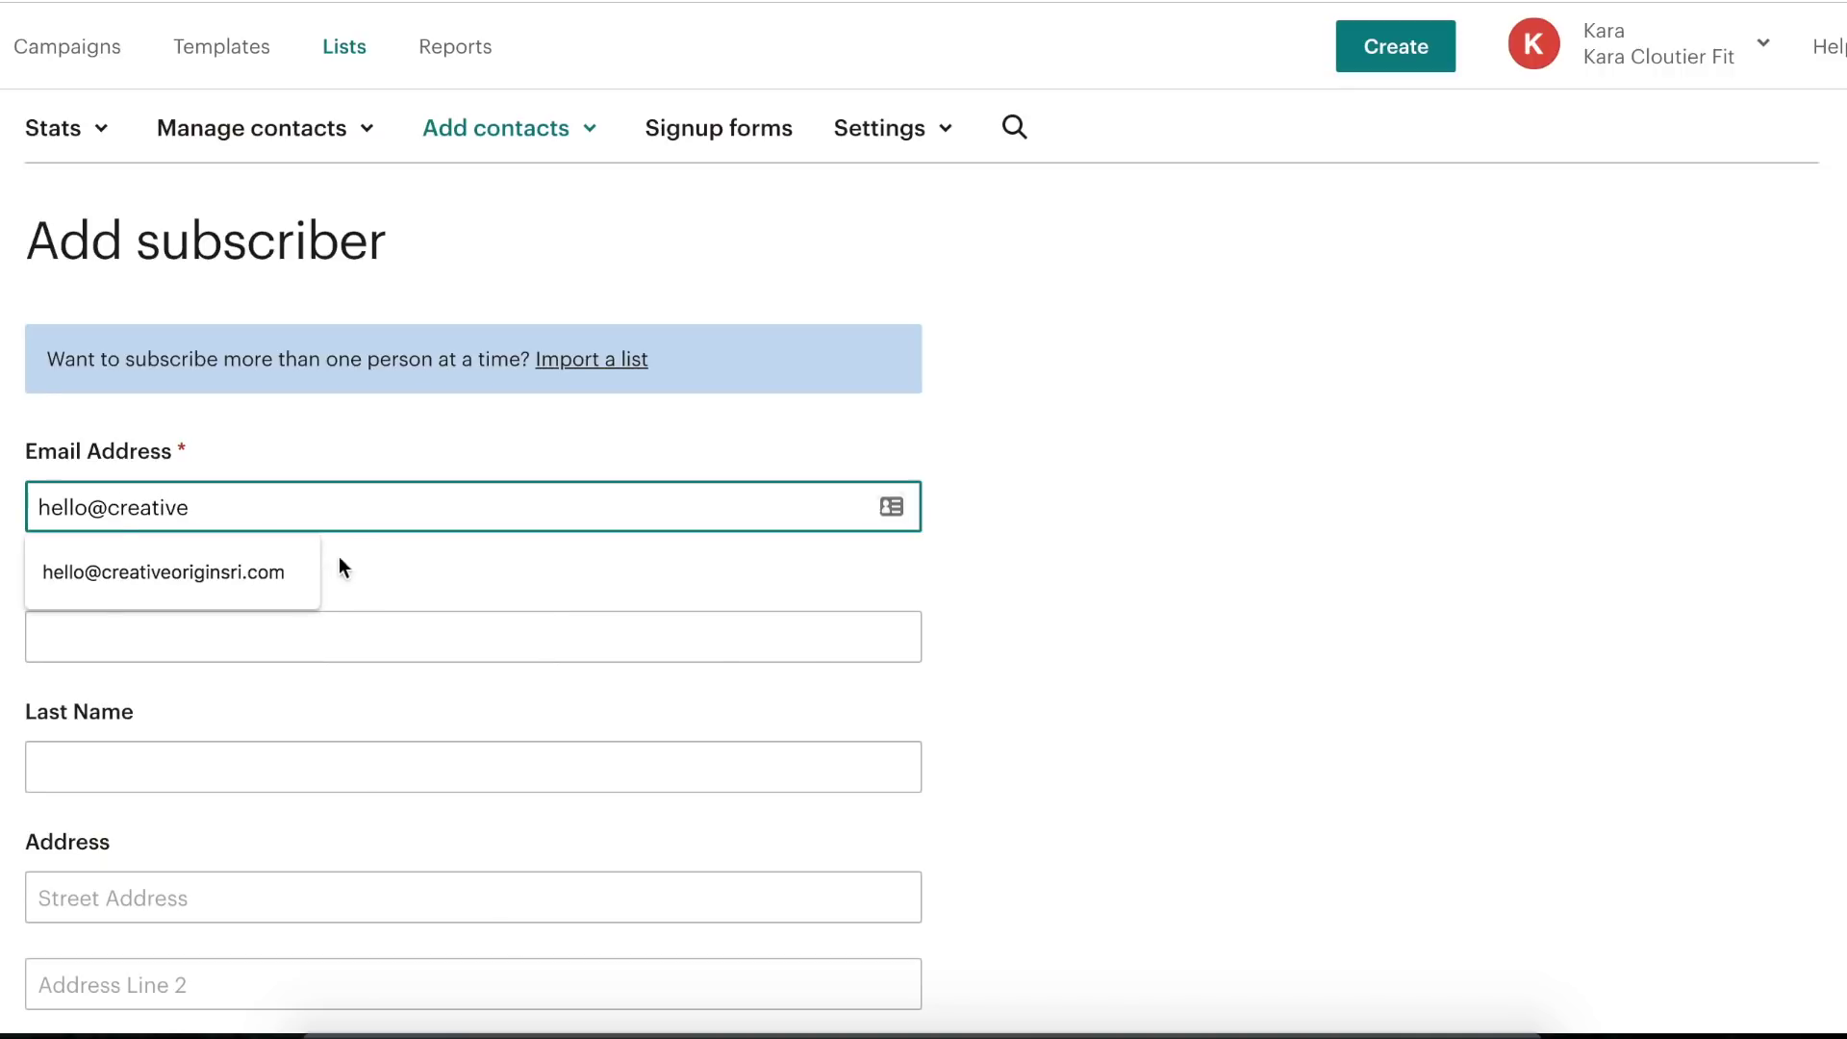
left_click(298, 575)
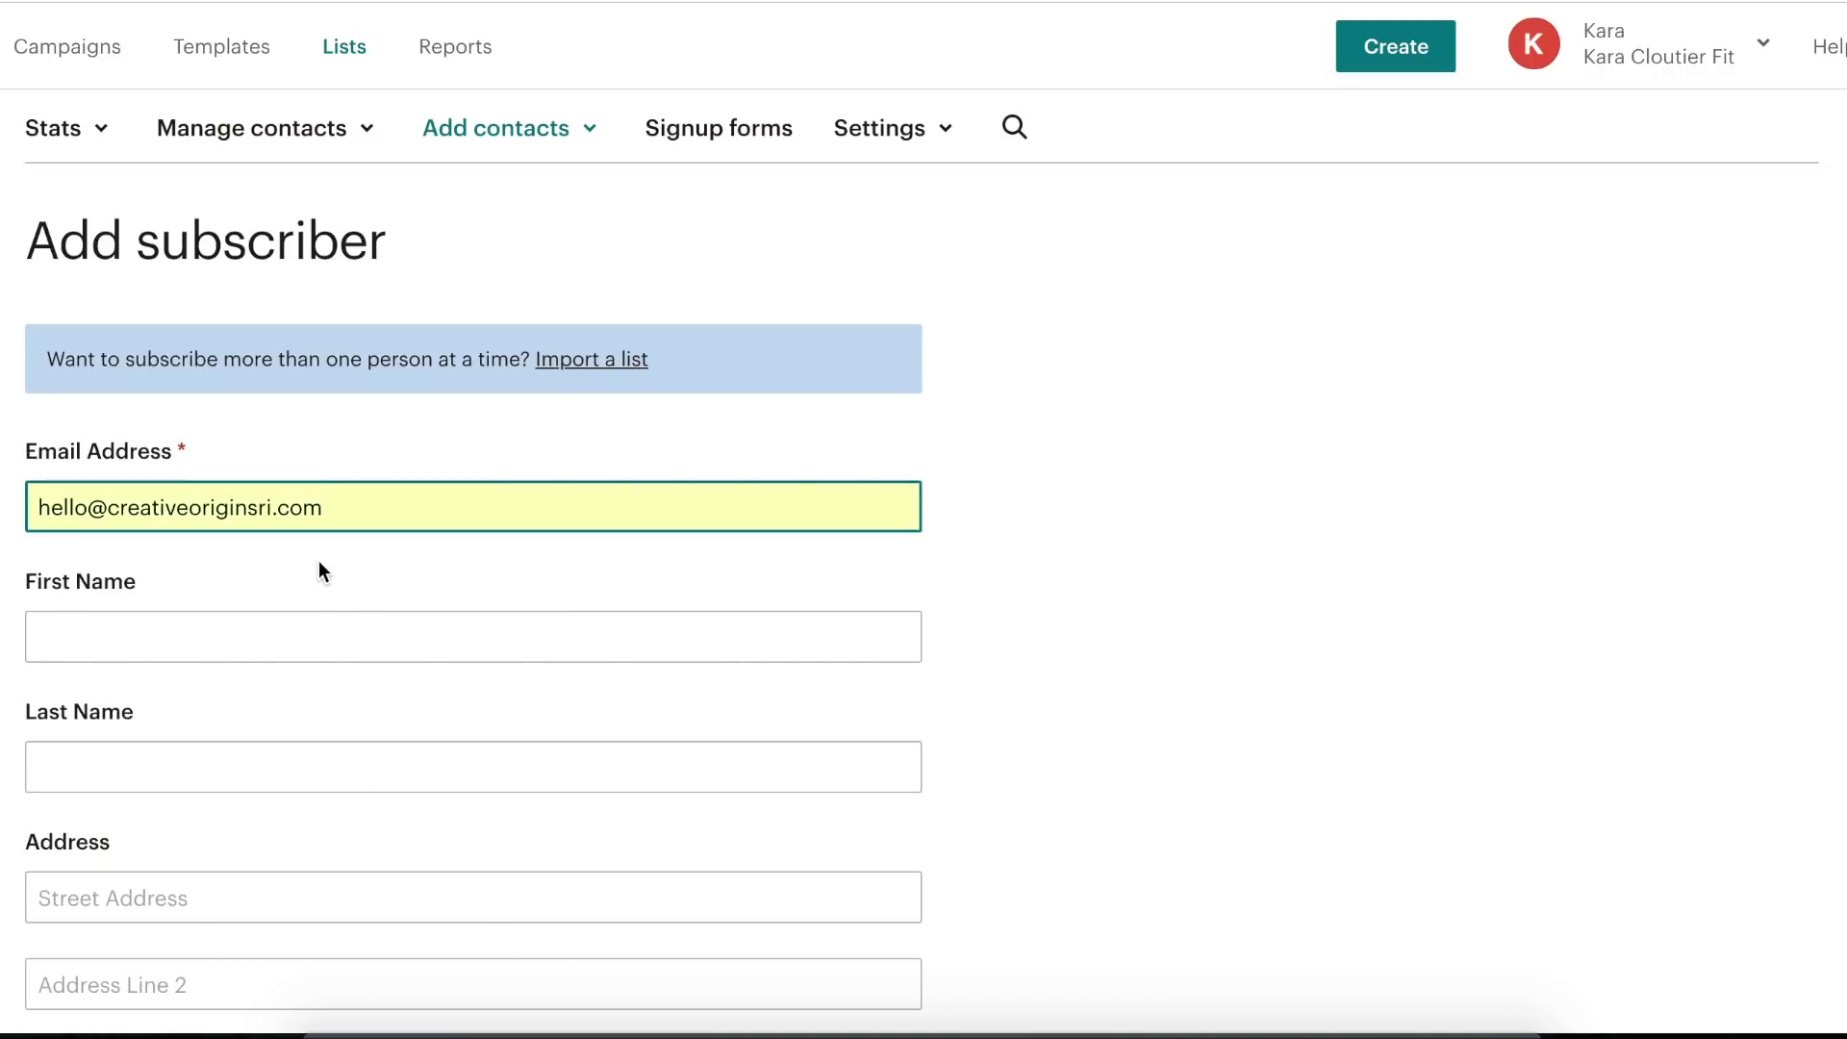
- Enter the subscriber's first name and scroll through the remaining form fields
left_click(231, 616)
type("Mark")
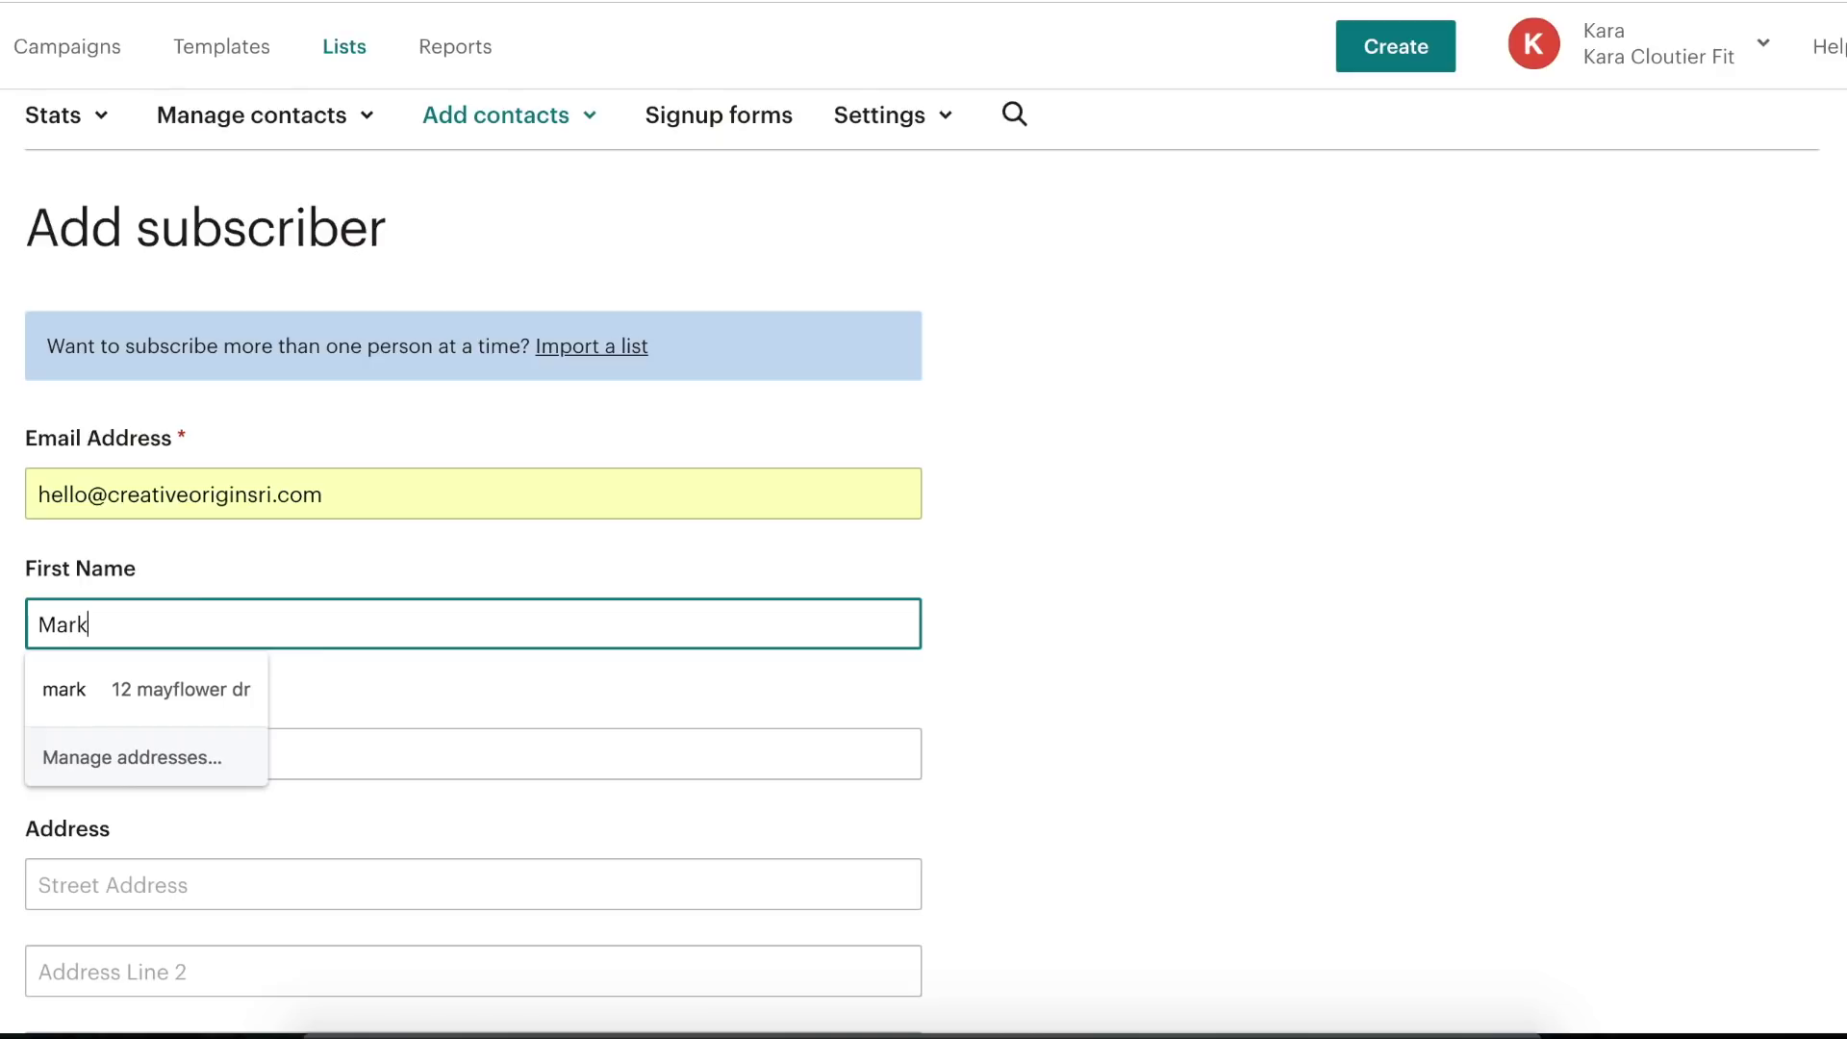
left_click(1313, 448)
scroll(507, 648, "down", 3)
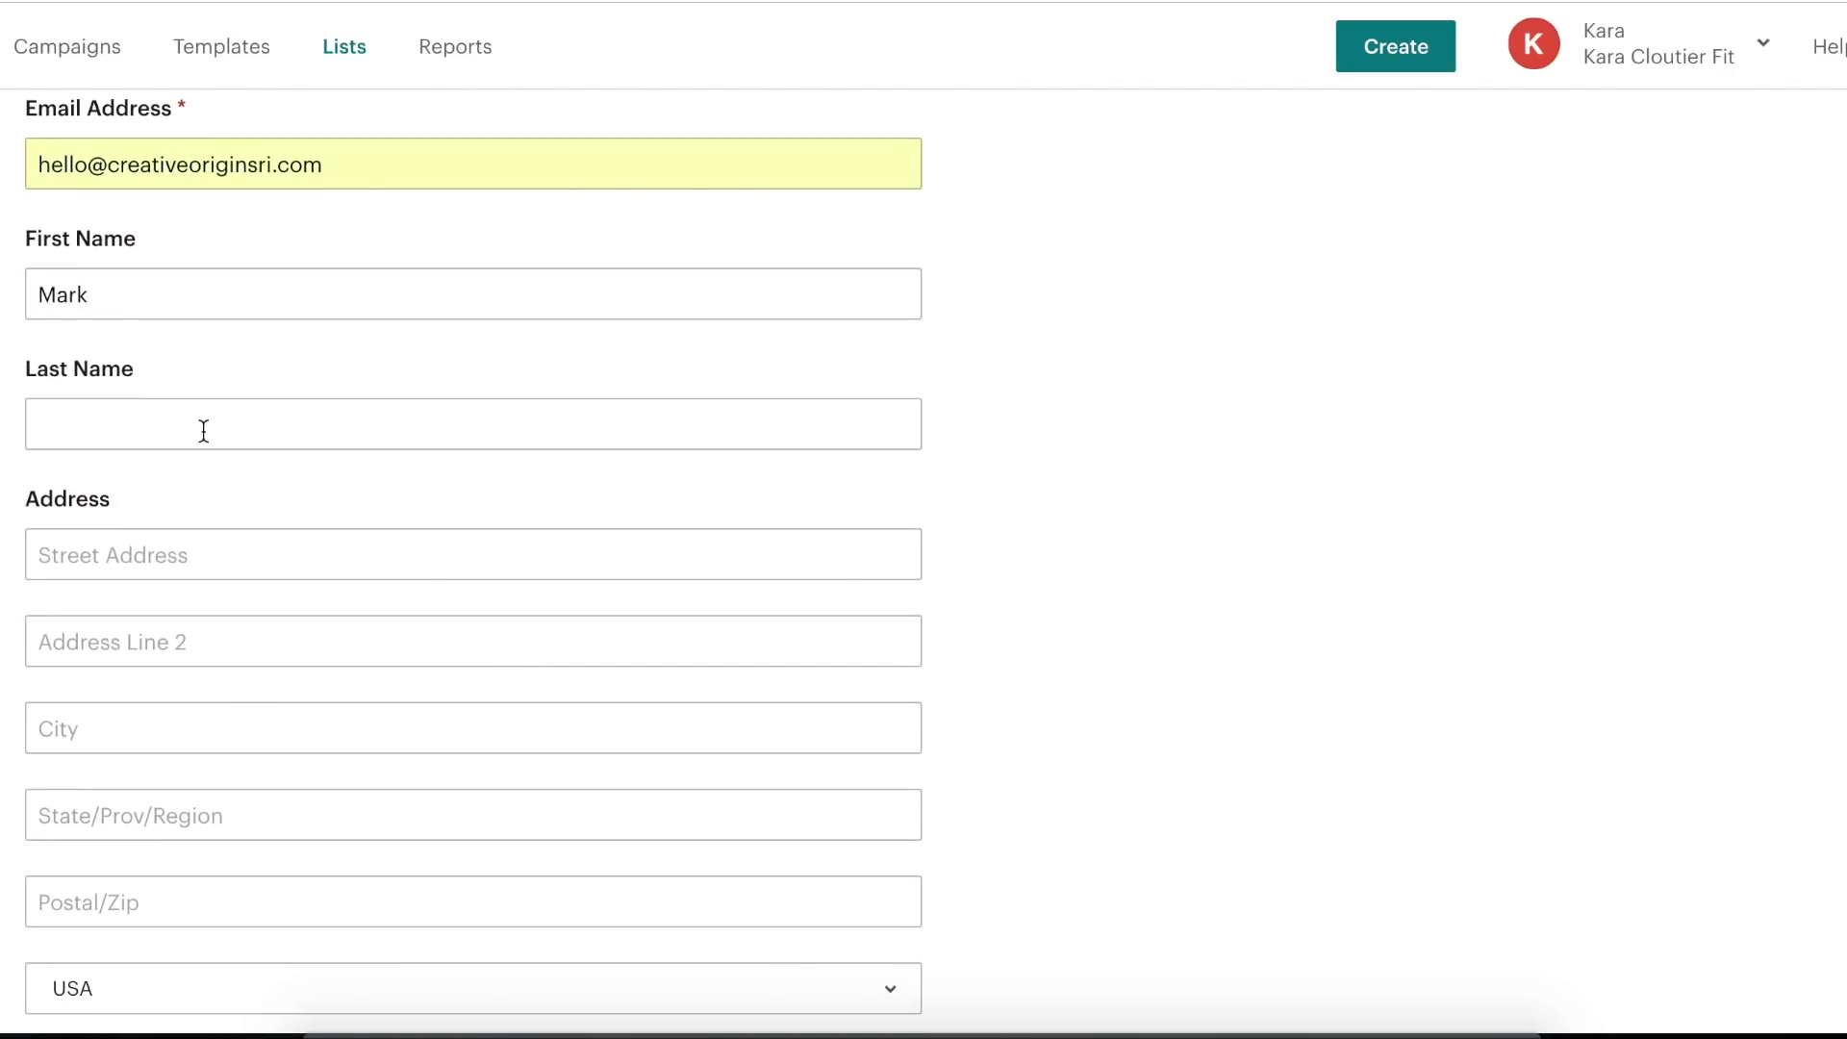
scroll(157, 503, "down", 5)
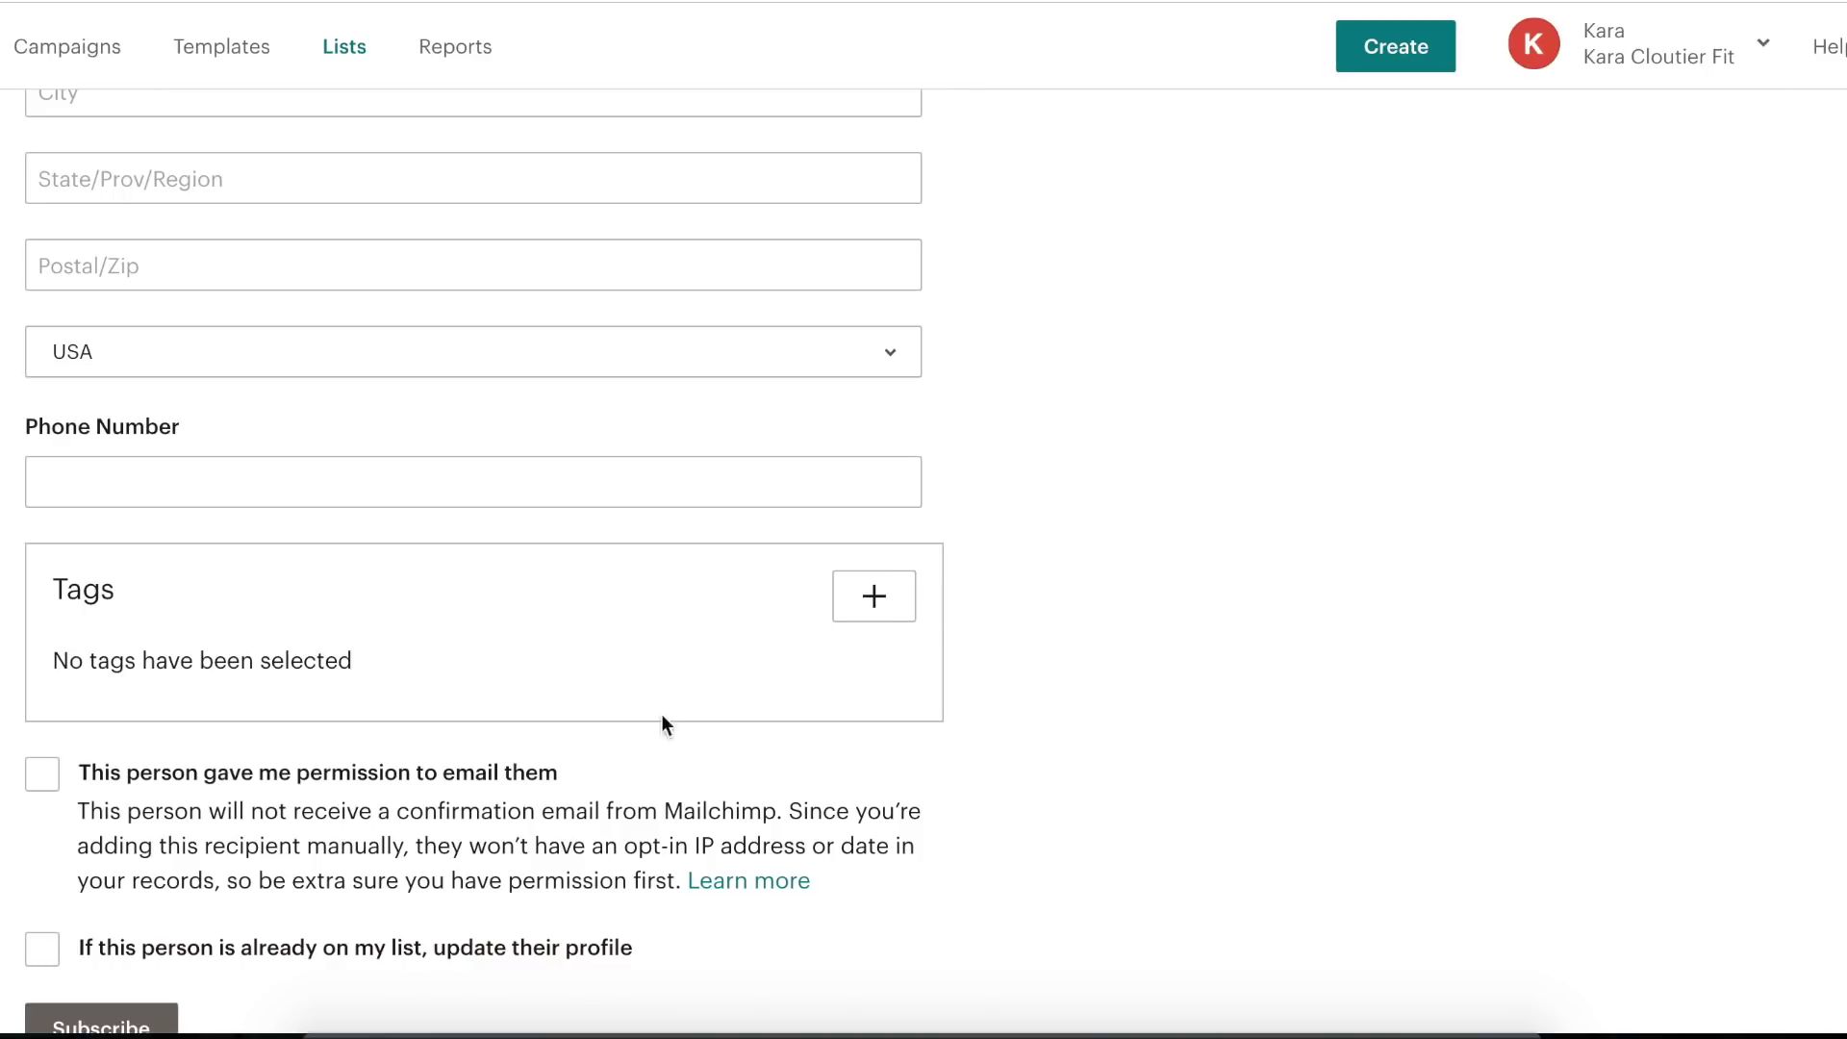
scroll(826, 621, "down", 1)
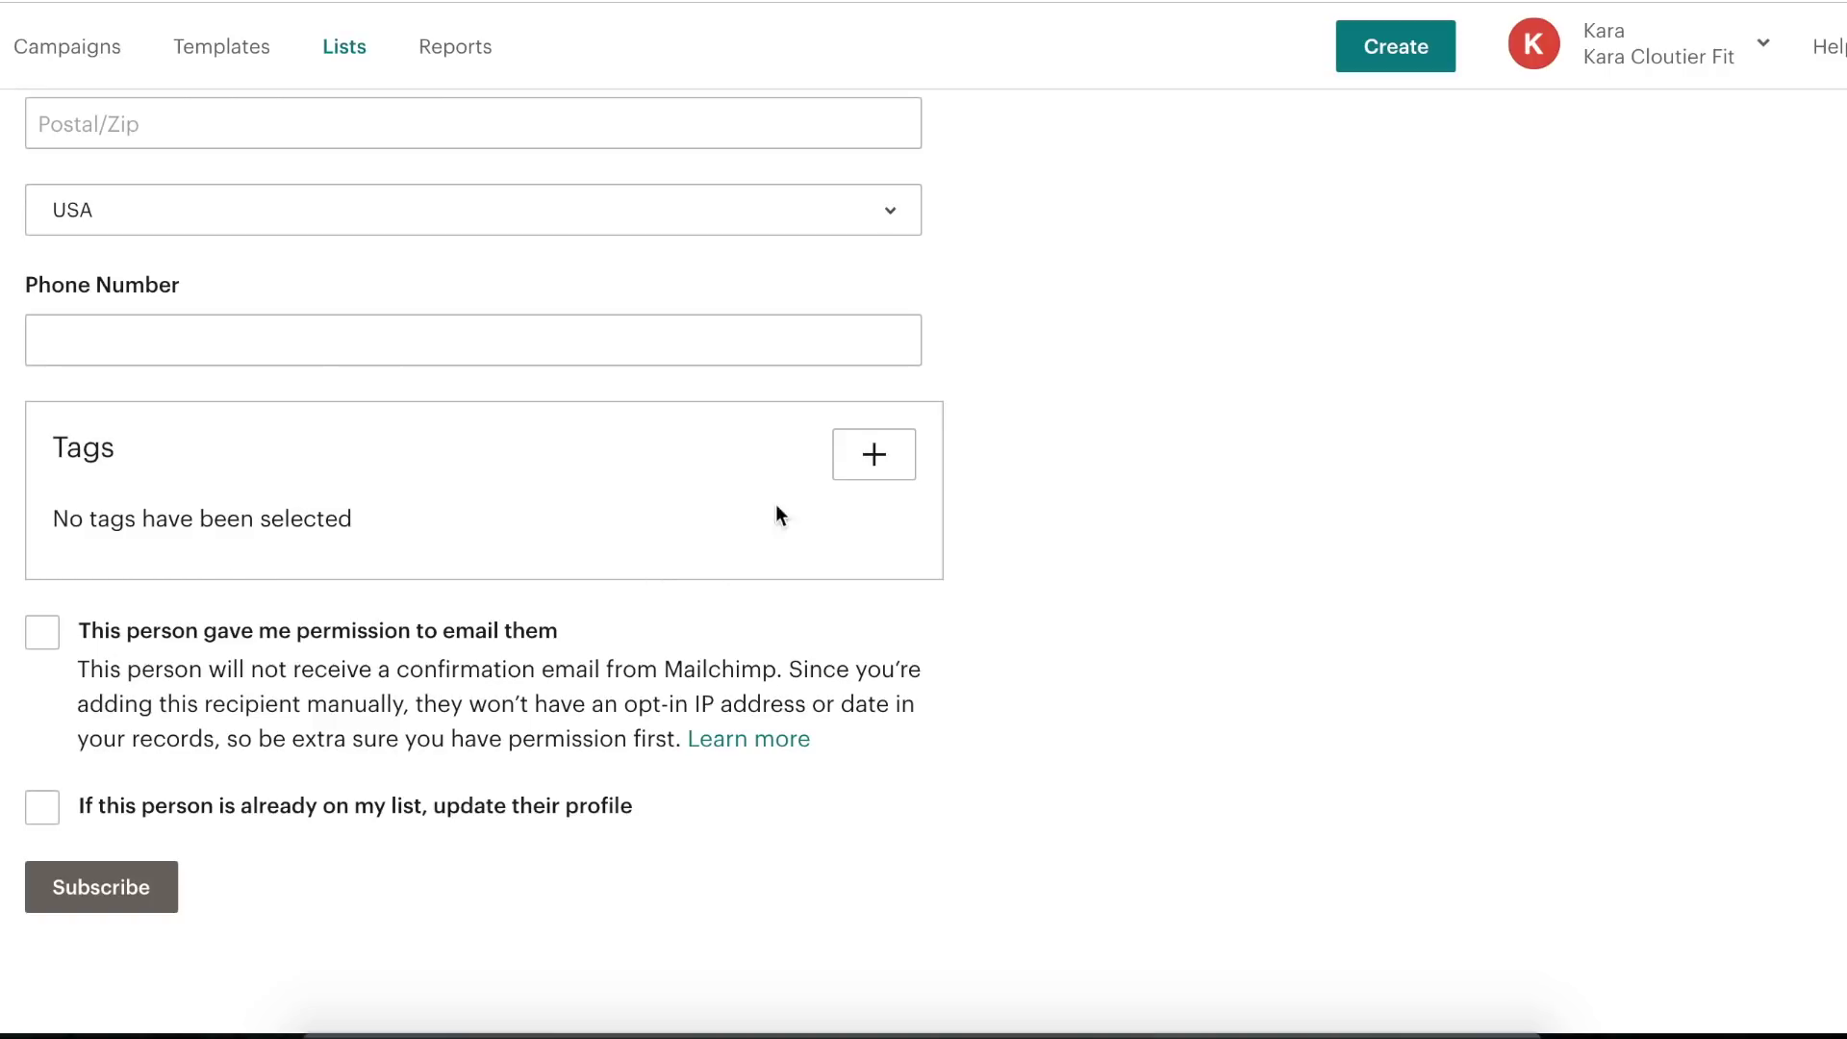
scroll(540, 463, "down", 1)
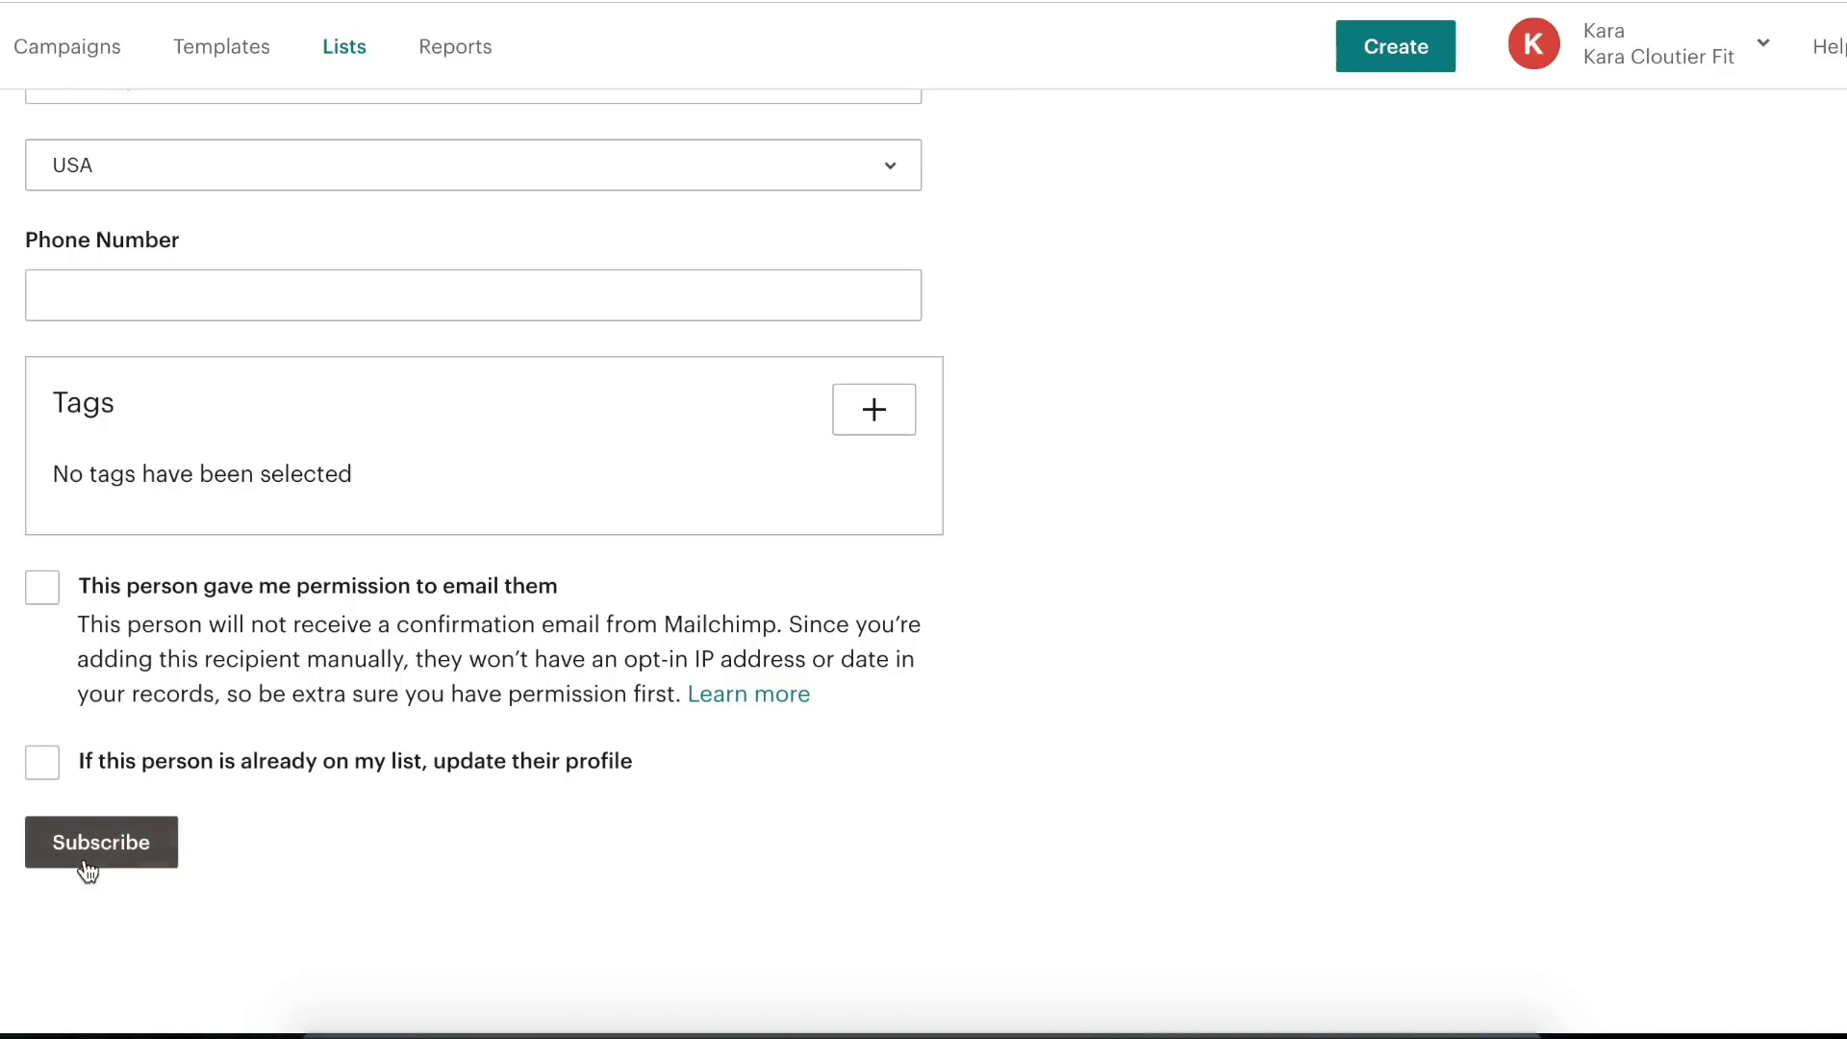
- Tick 'This person gave me permission to email them' and subscribe the contact to List Test
left_click(50, 604)
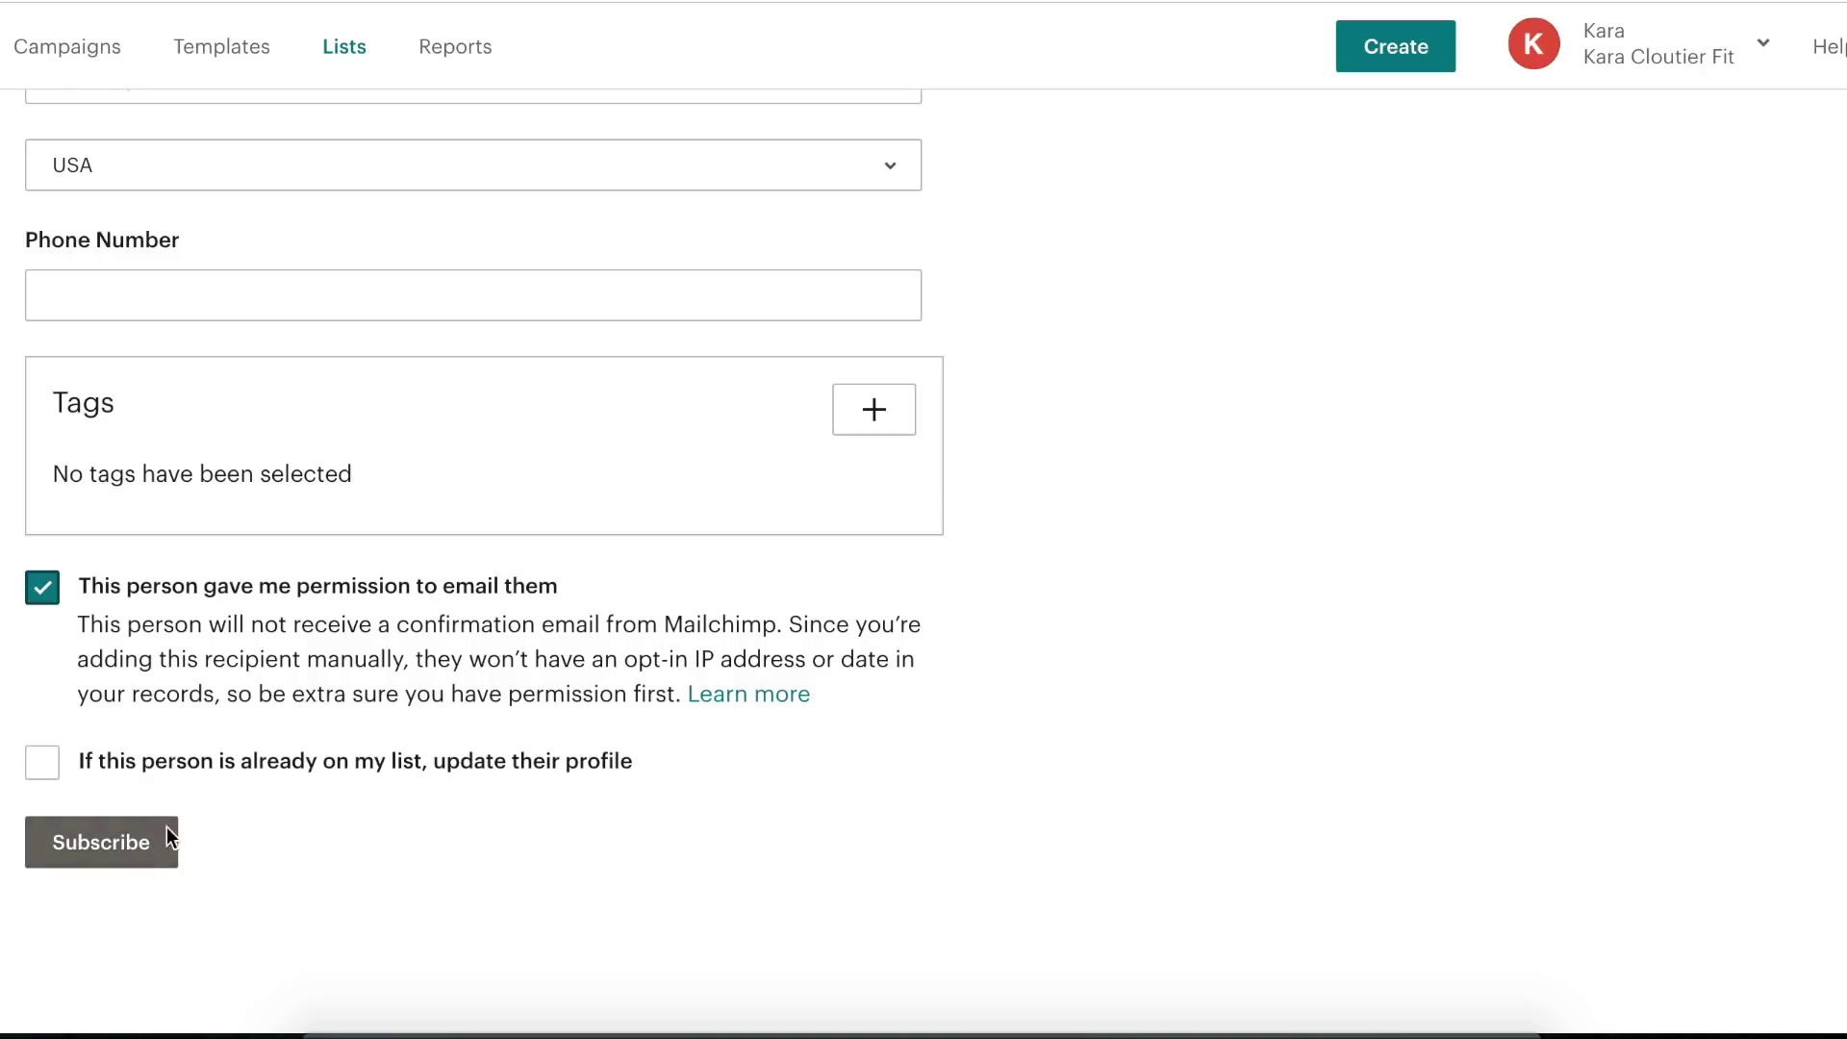
left_click(149, 855)
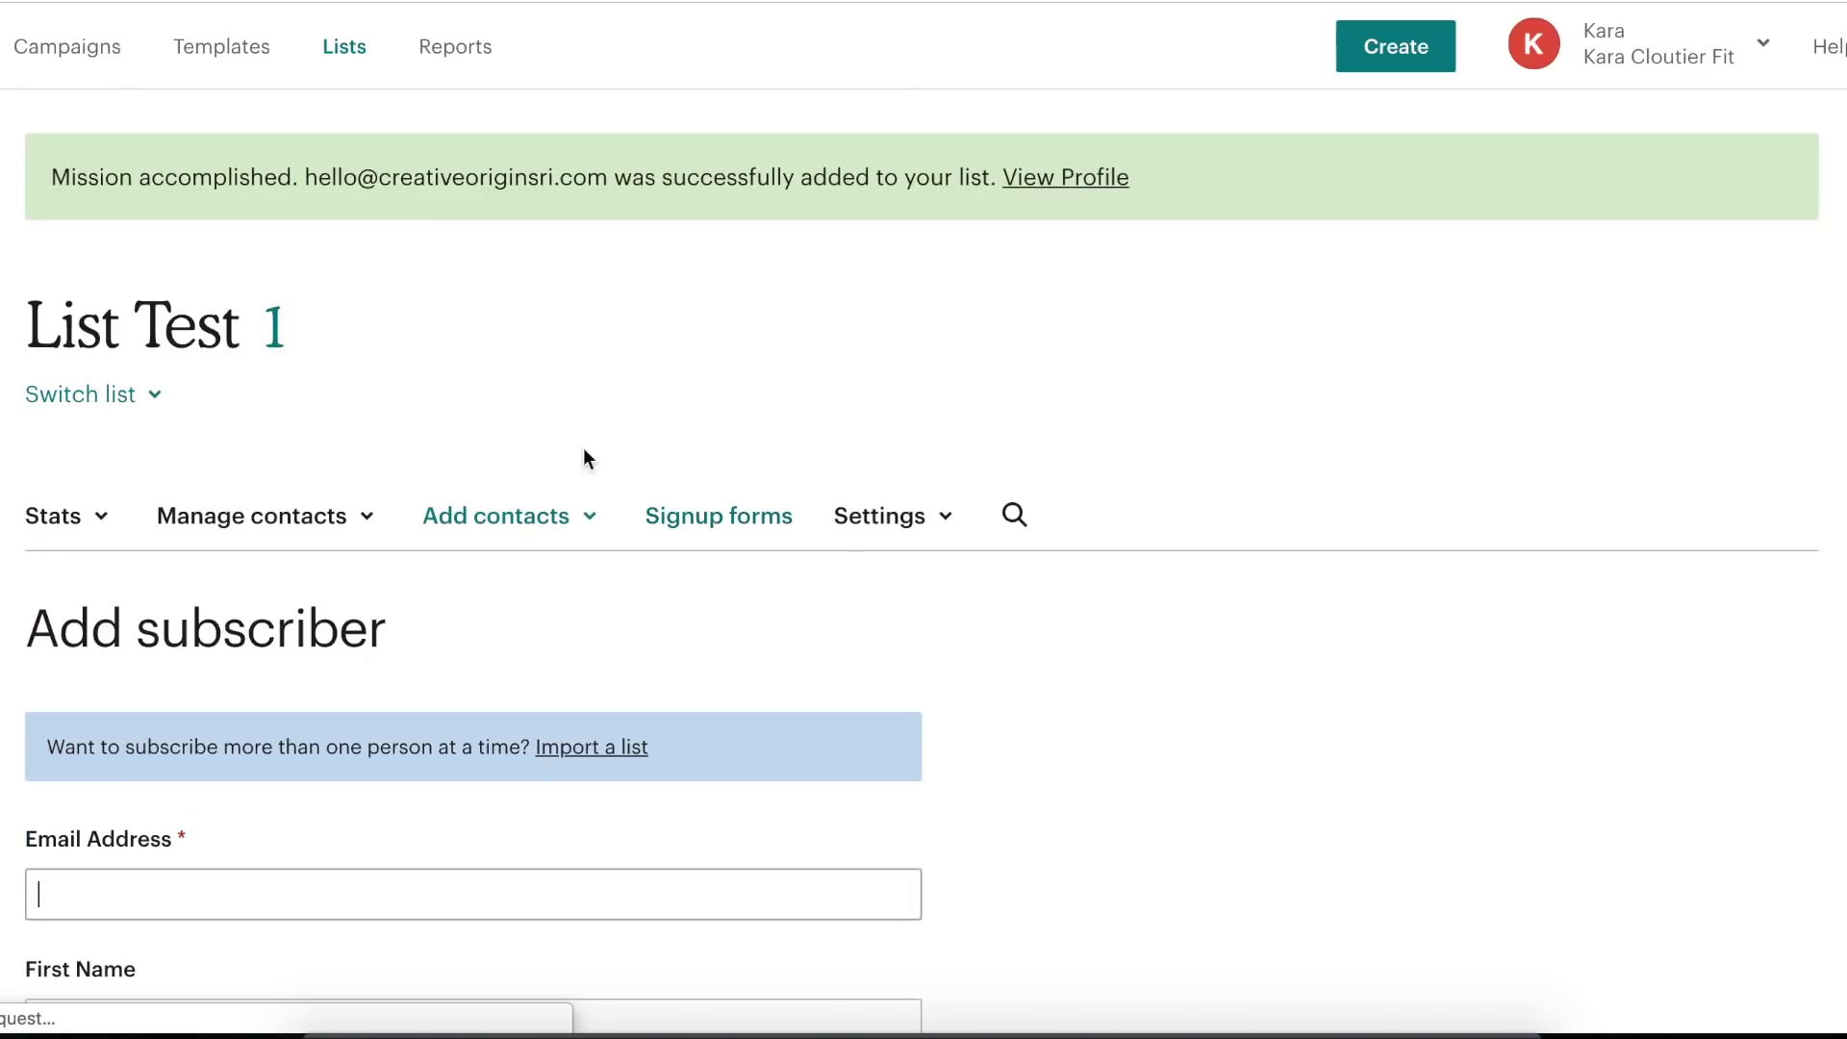
- Switch from Lists to the Campaigns overview and start a new campaign to see the type options
left_click(346, 66)
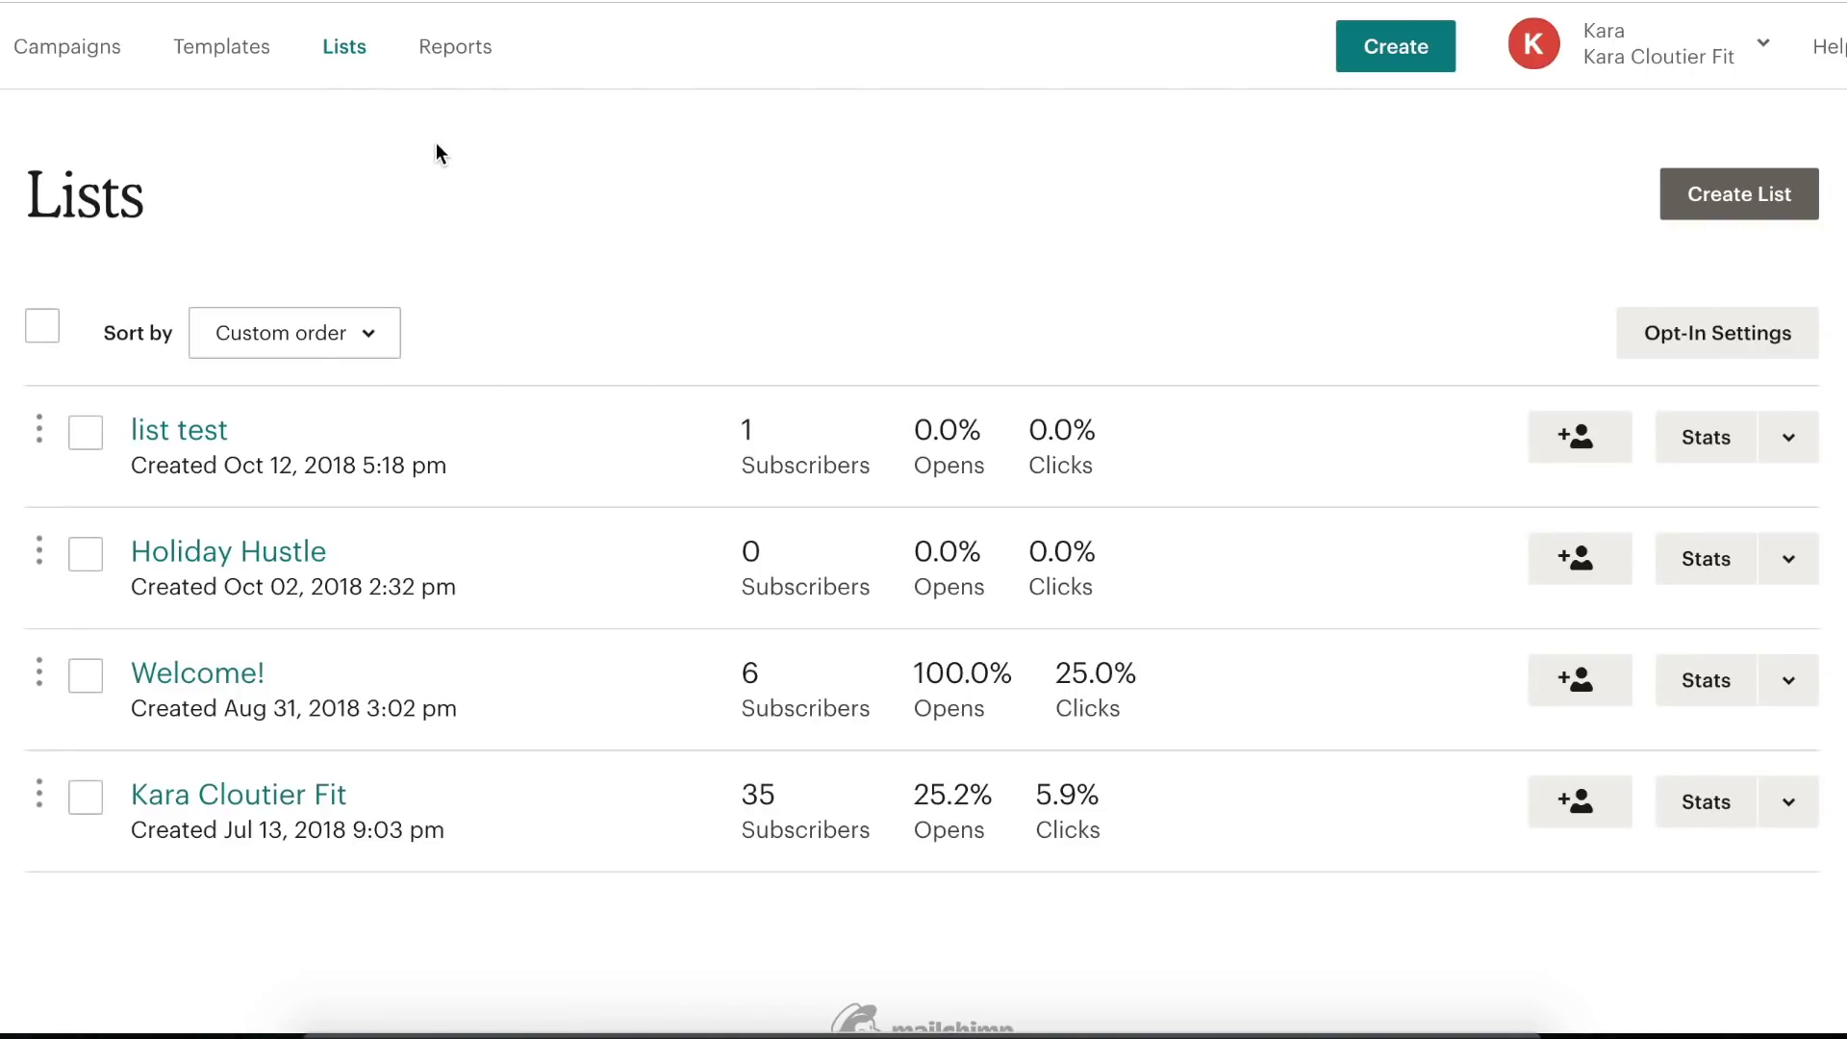
left_click(70, 57)
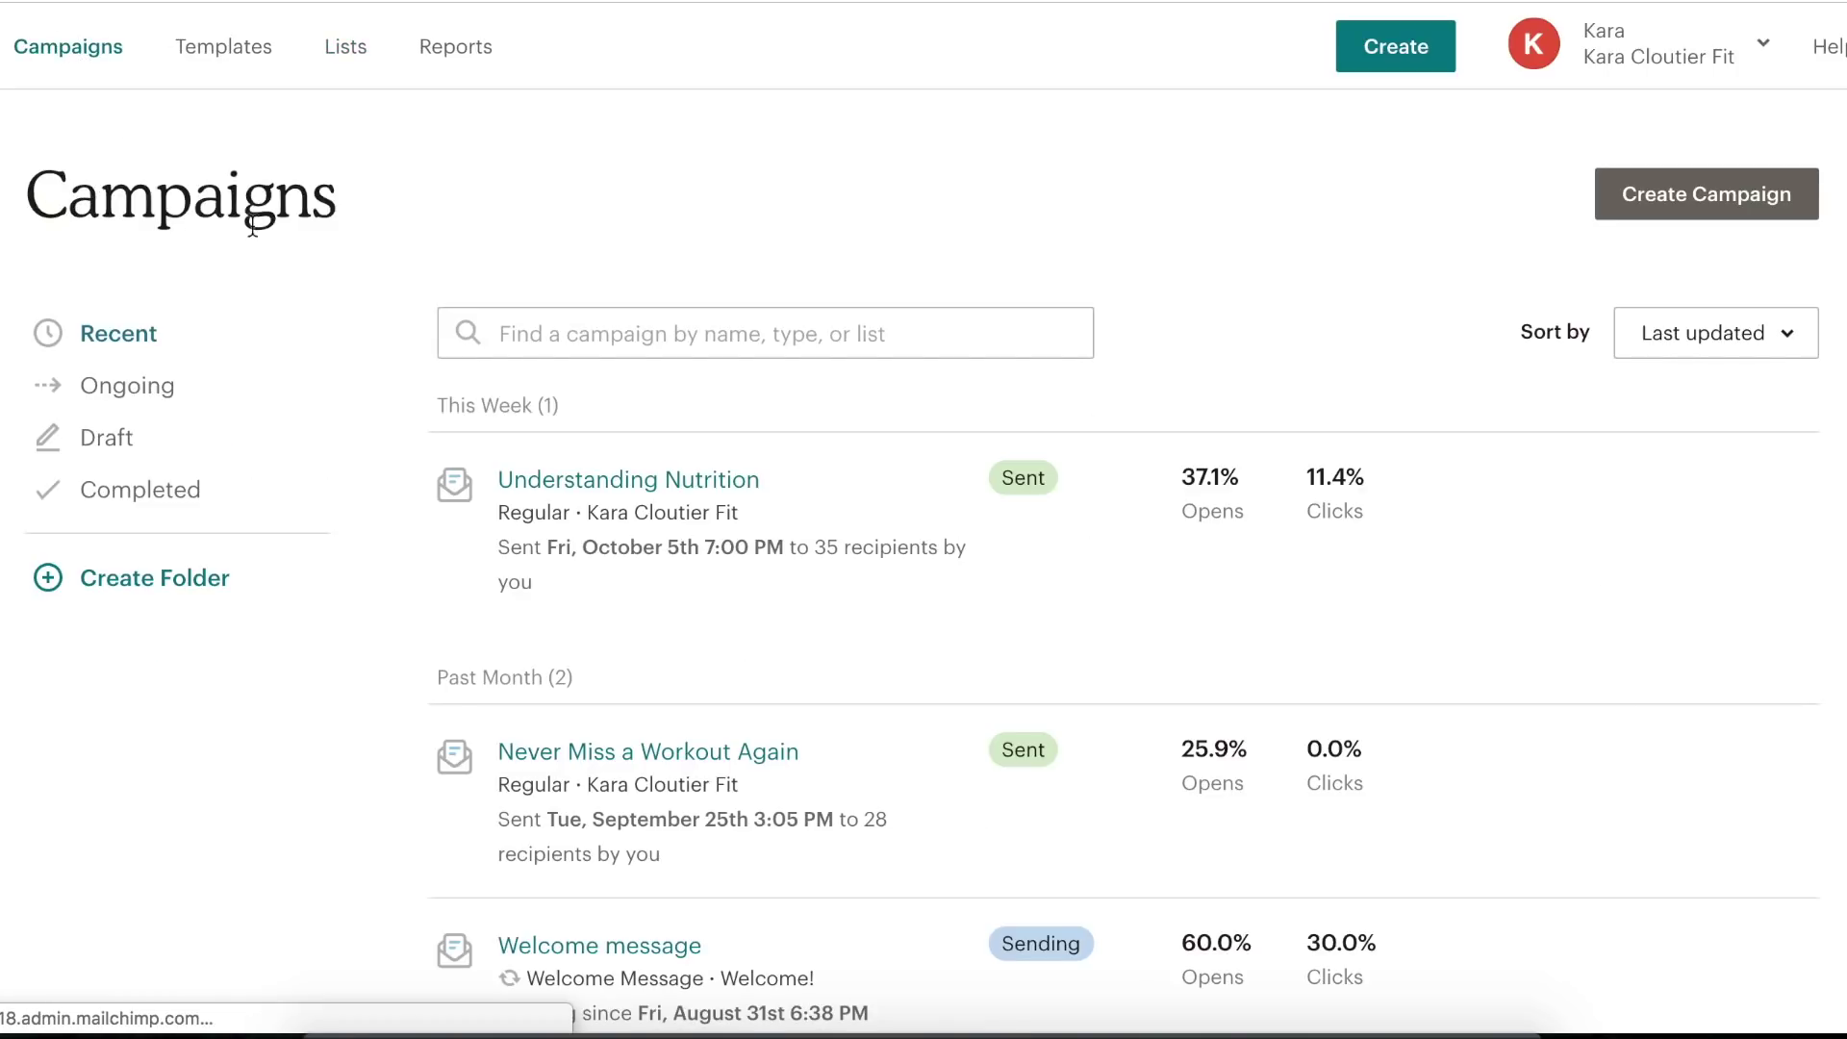
scroll(736, 414, "down", 2)
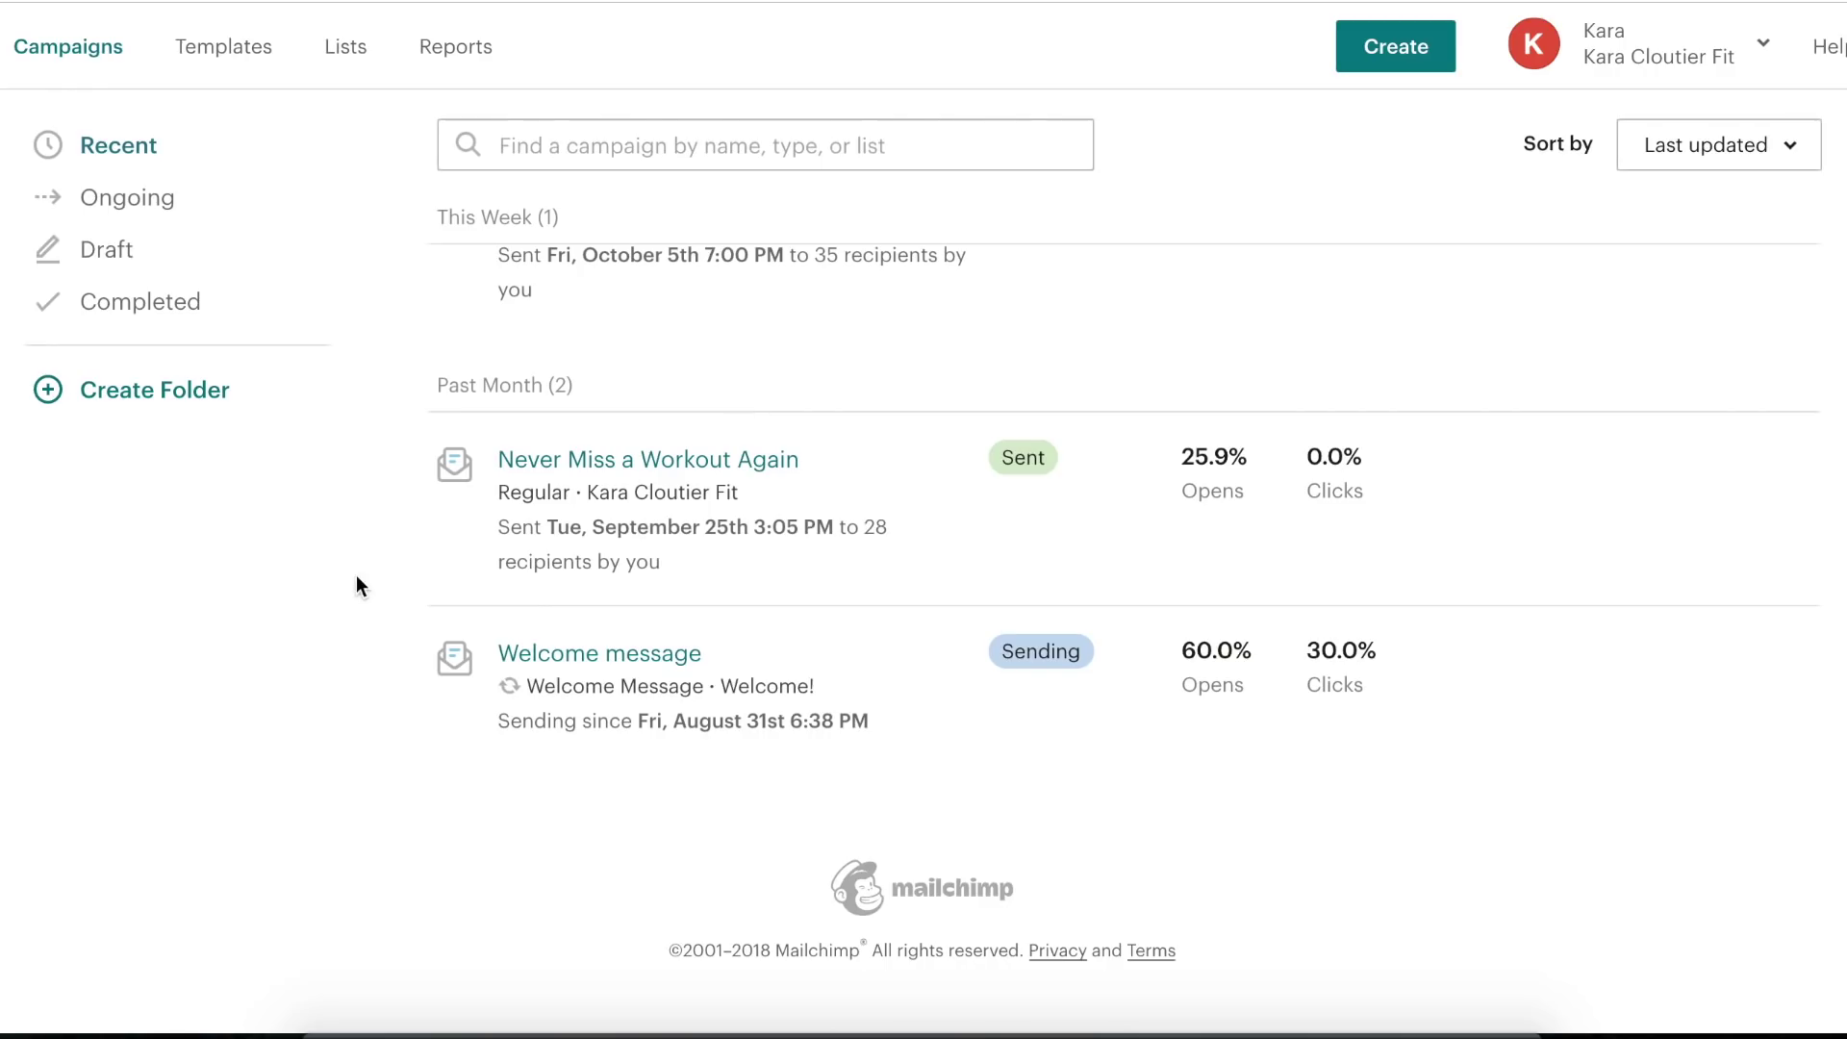
scroll(357, 577, "up", 2)
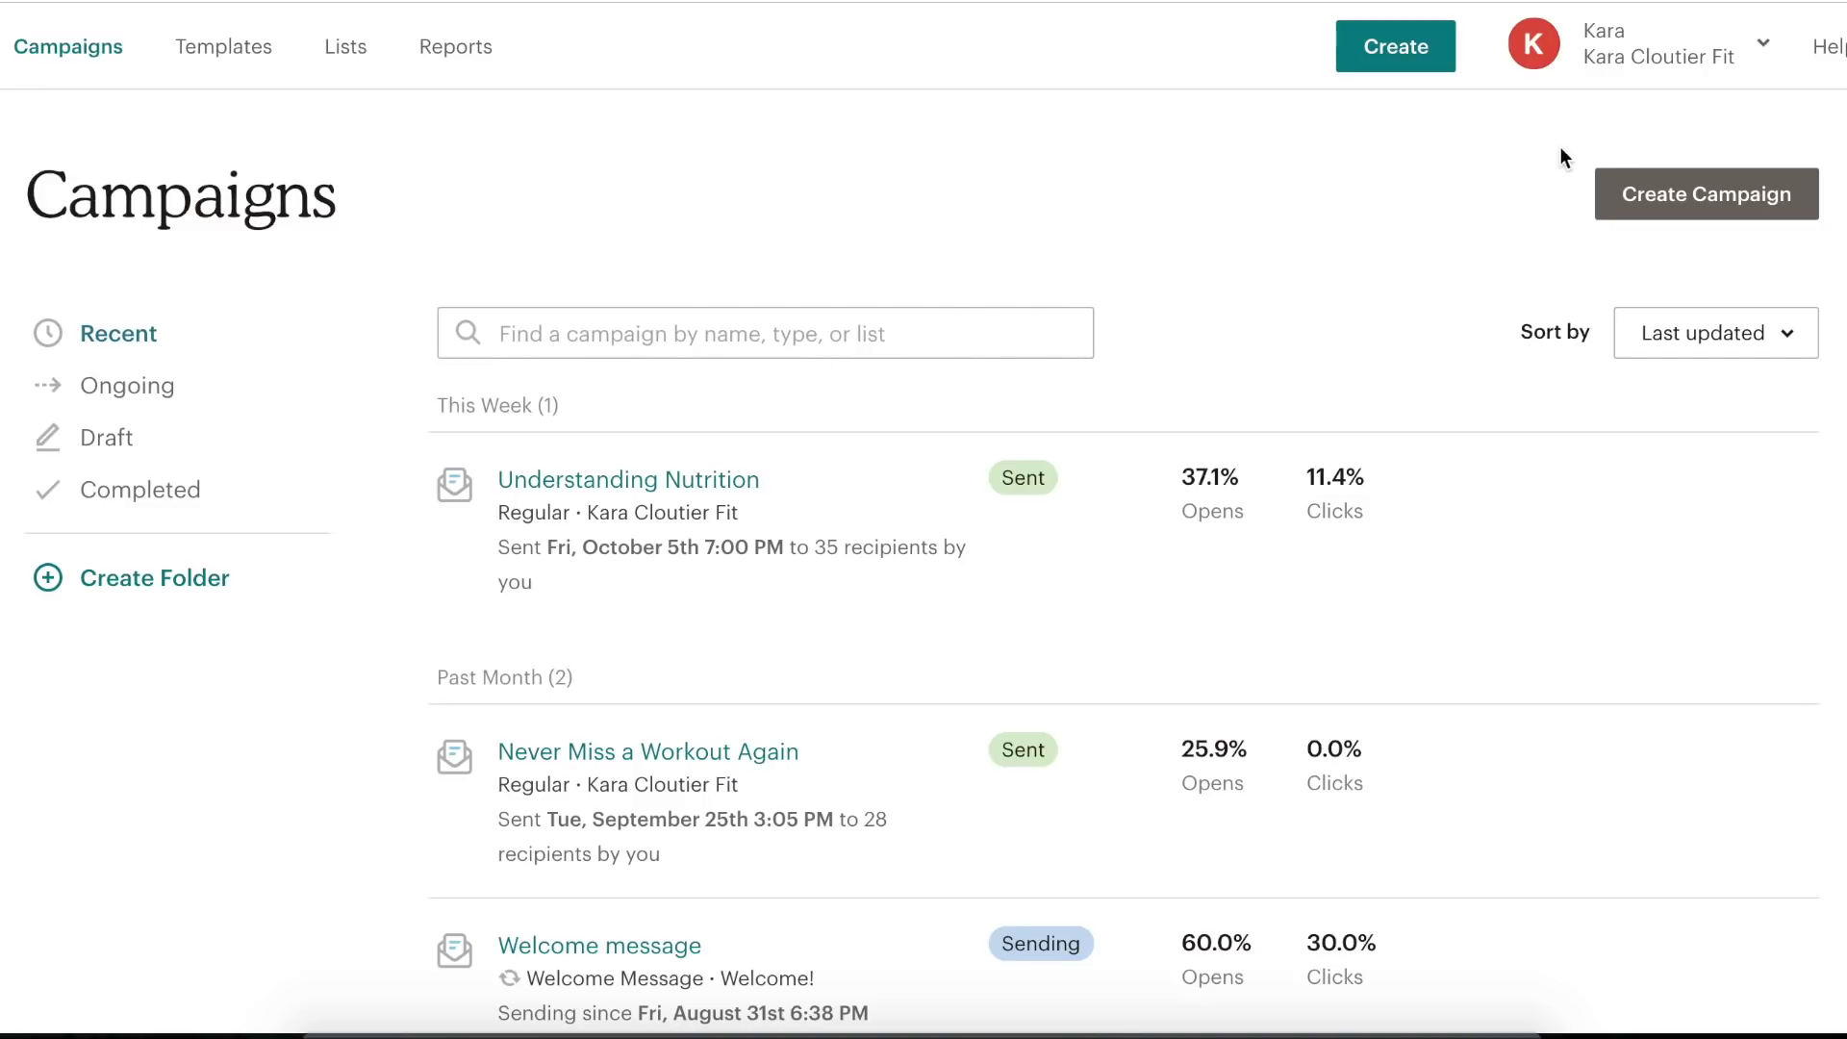
left_click(1671, 195)
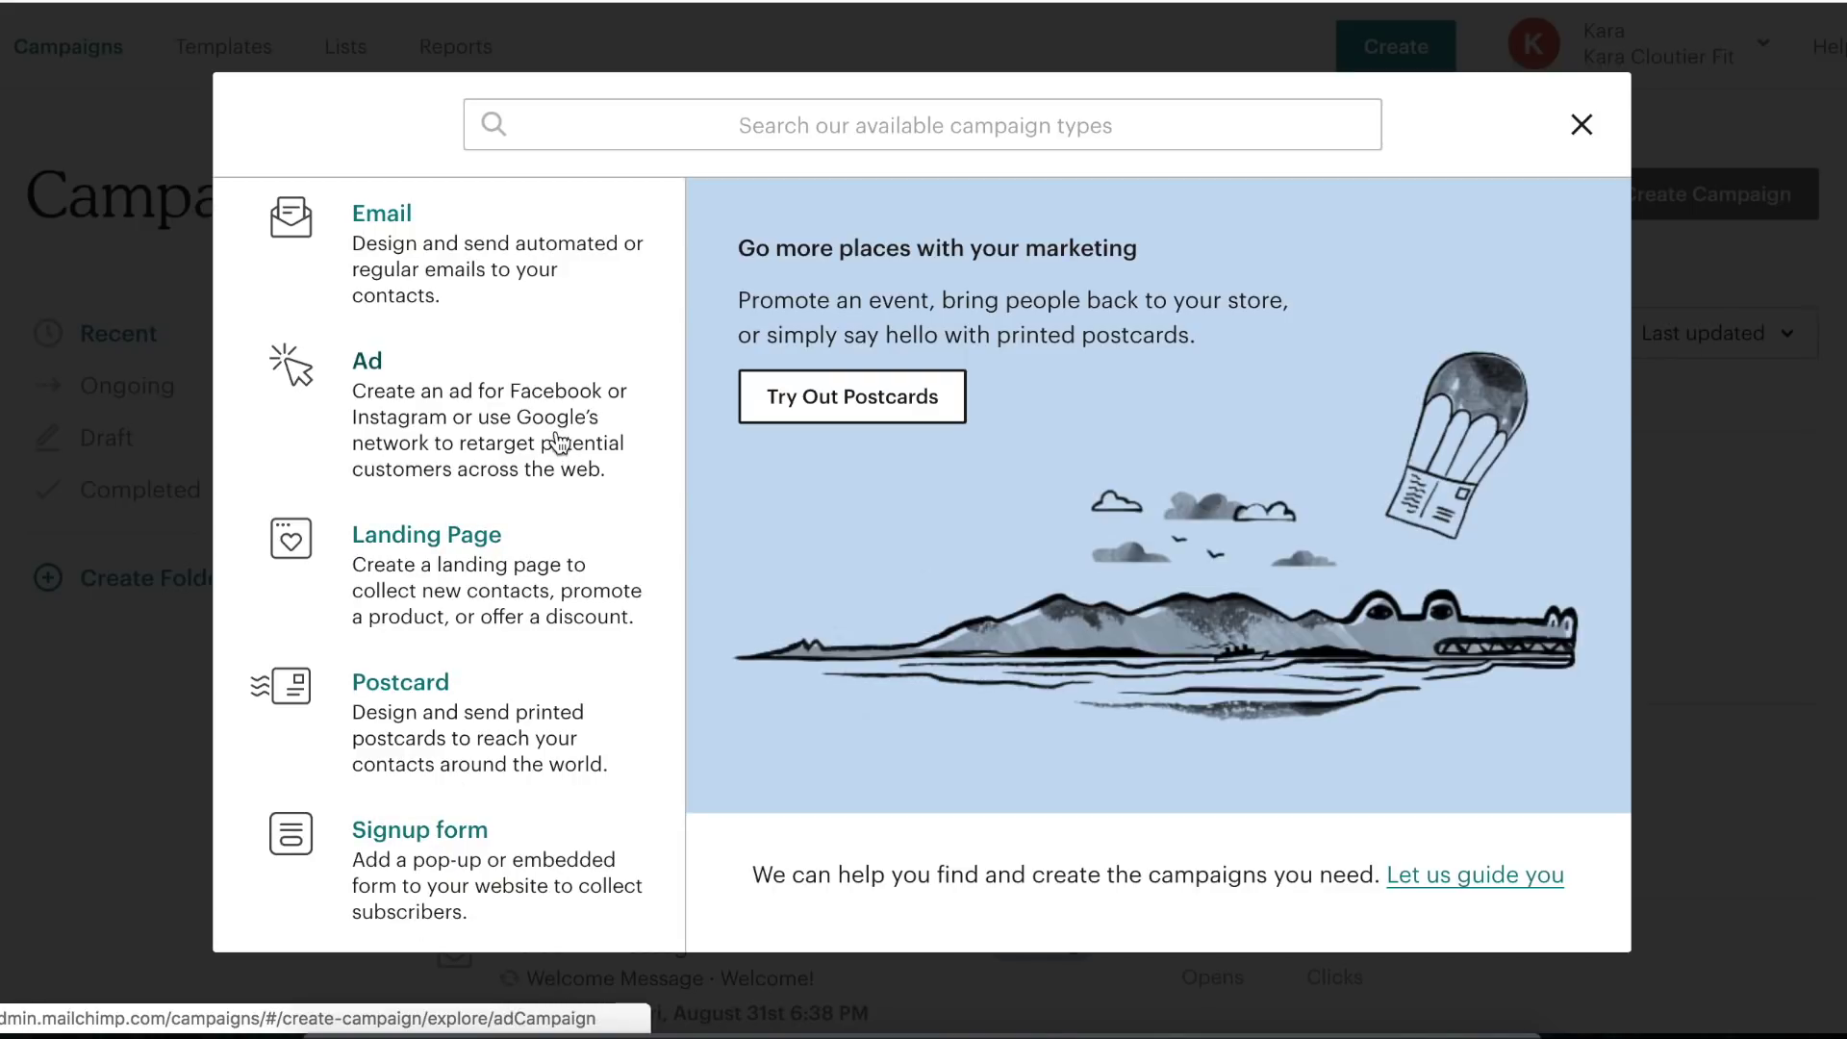
- Choose a Regular email campaign after looking at the automated email options
left_click(393, 229)
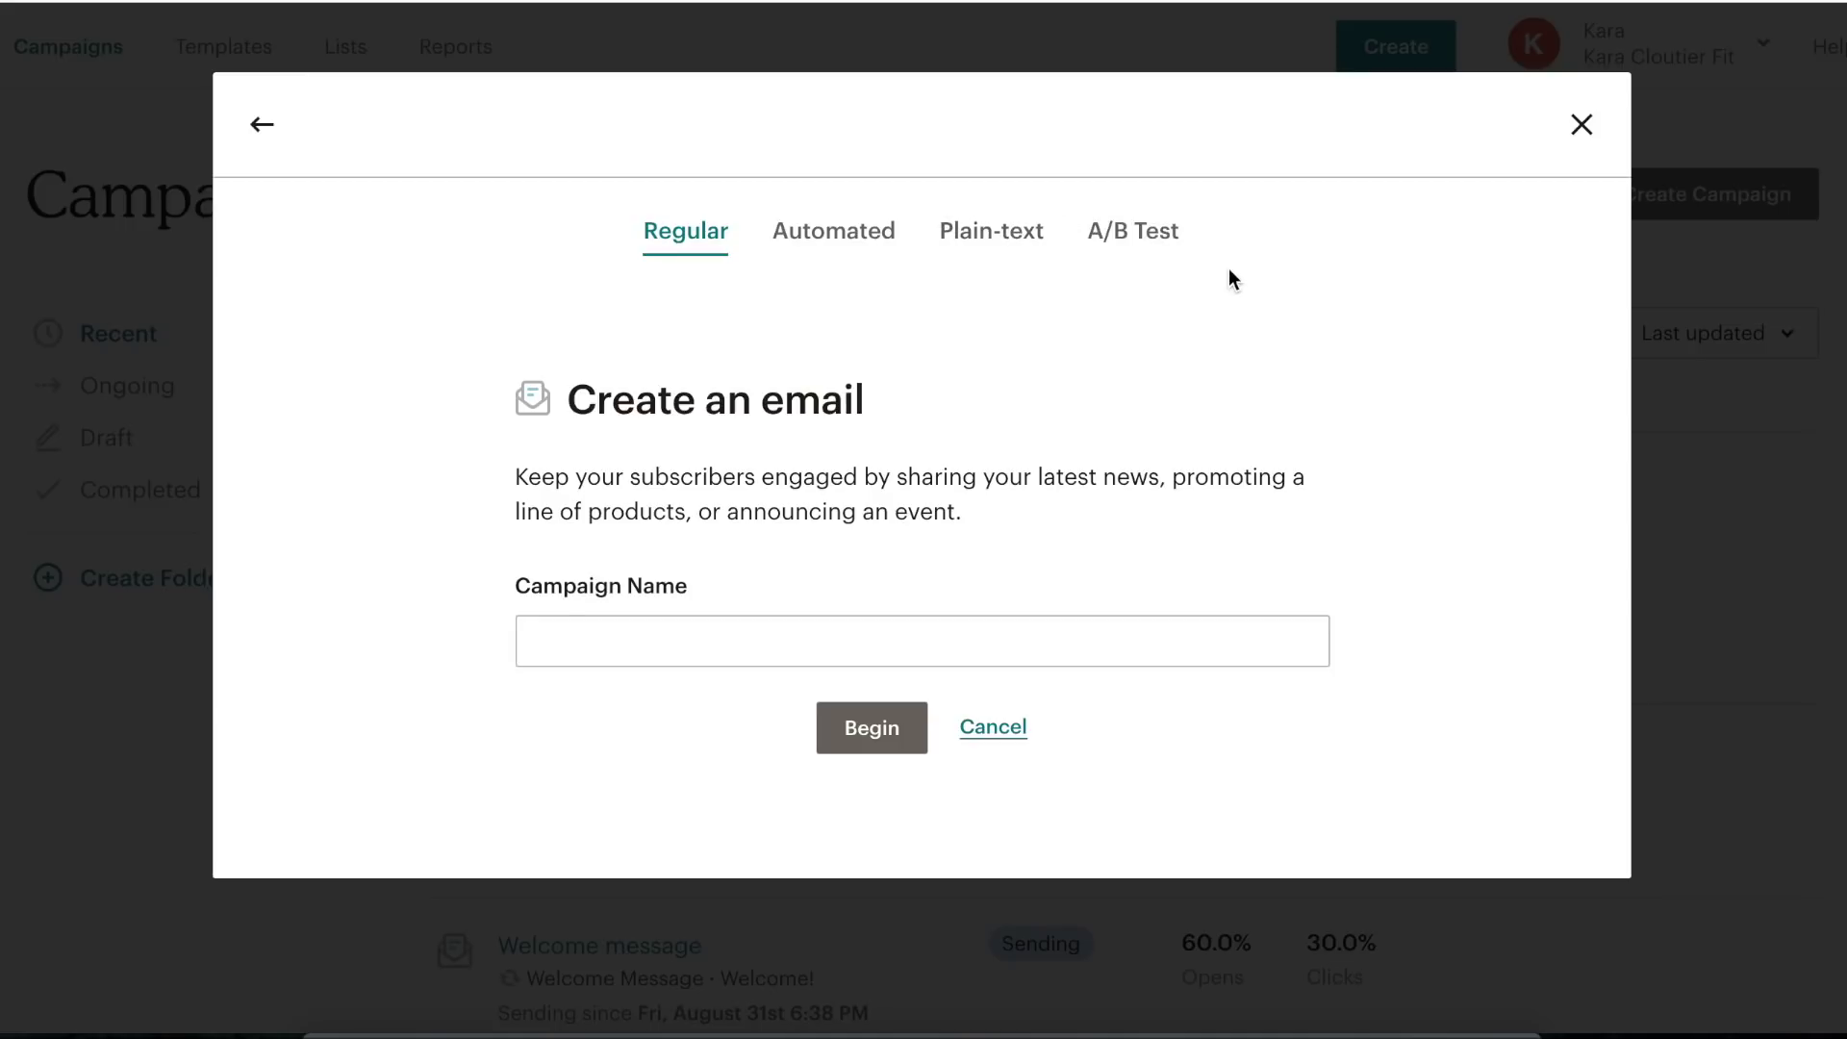
left_click(814, 245)
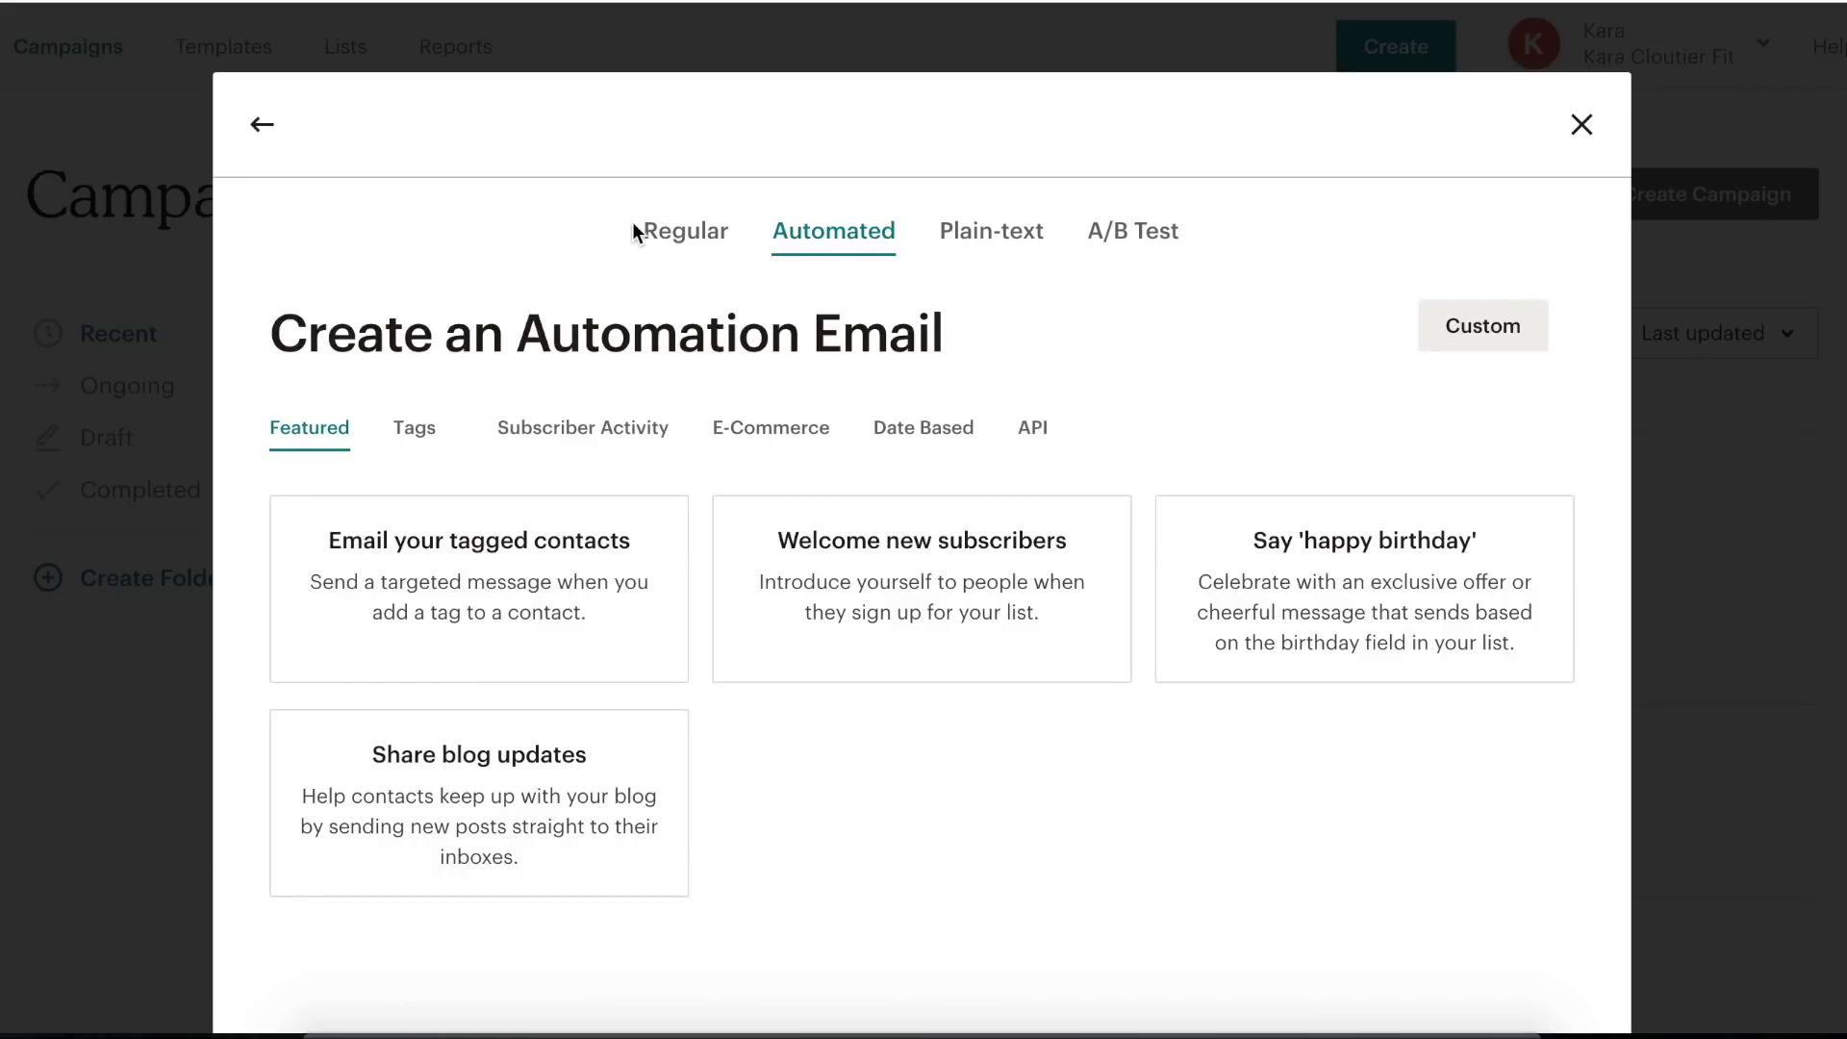
left_click(668, 247)
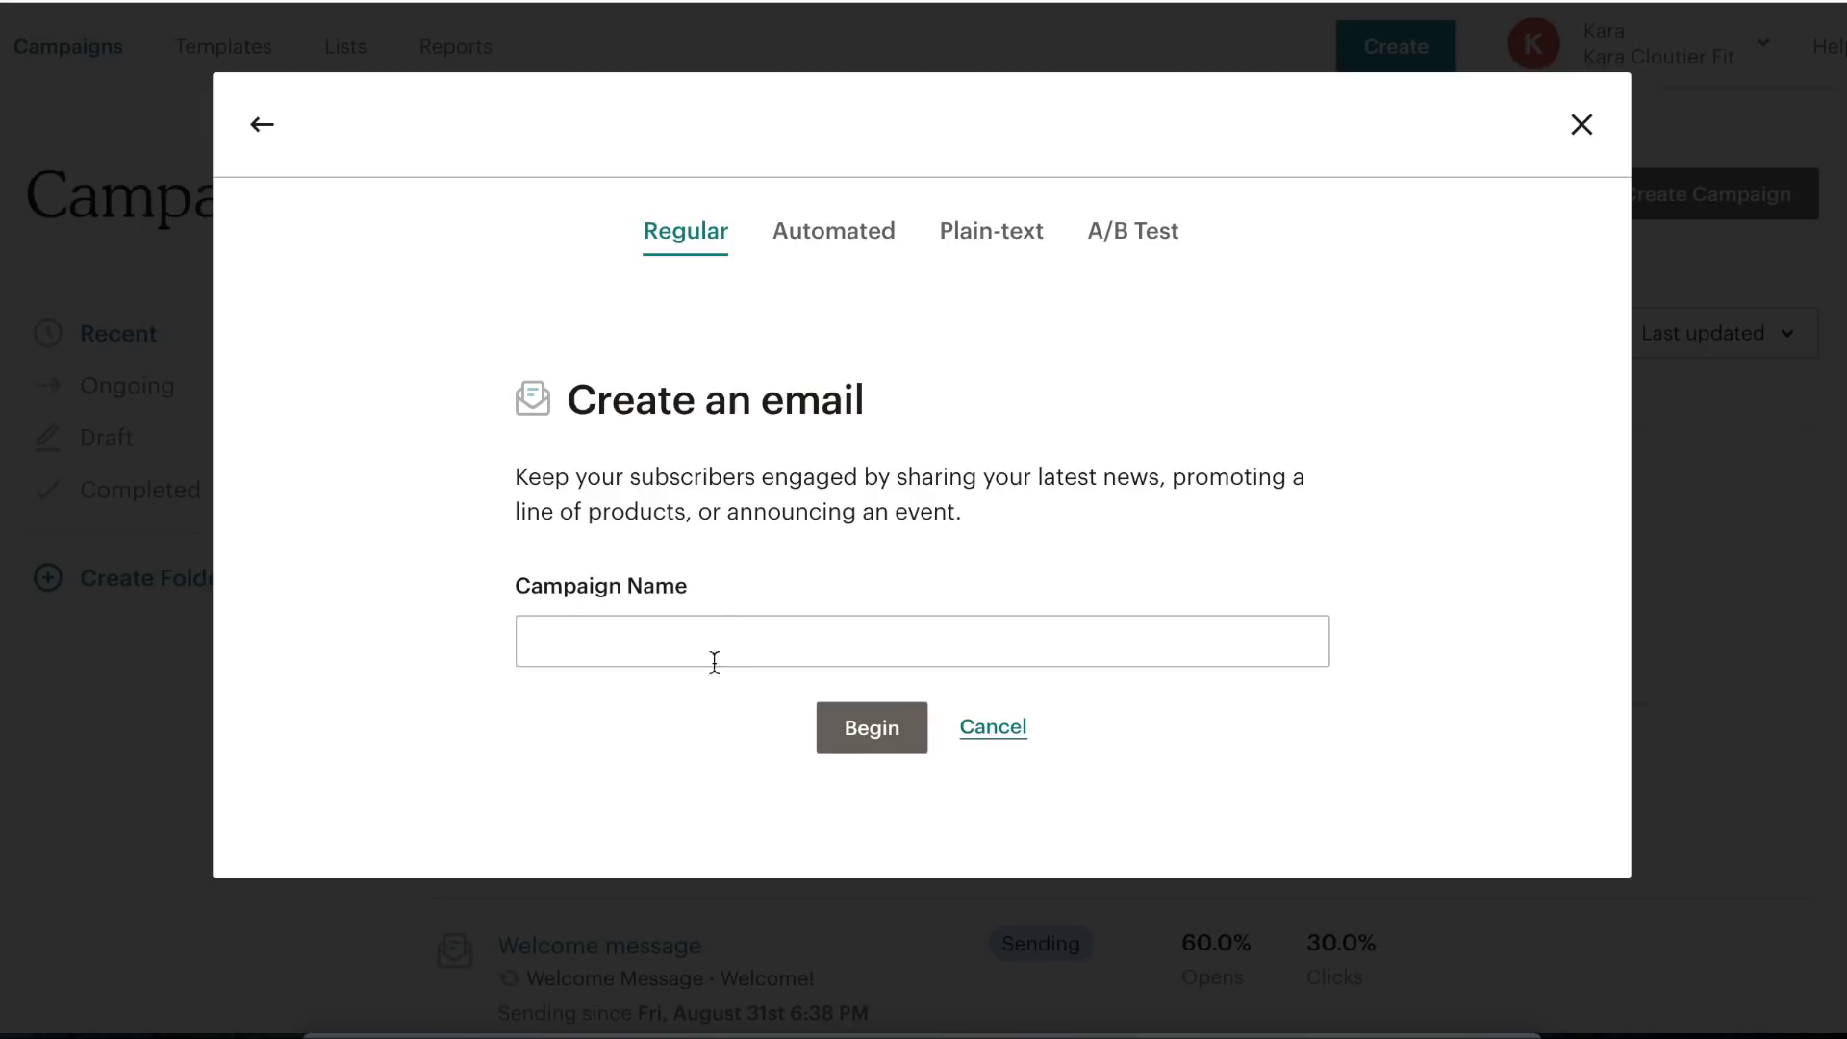
- Name the campaign 'test' and create it
left_click(685, 650)
type("test")
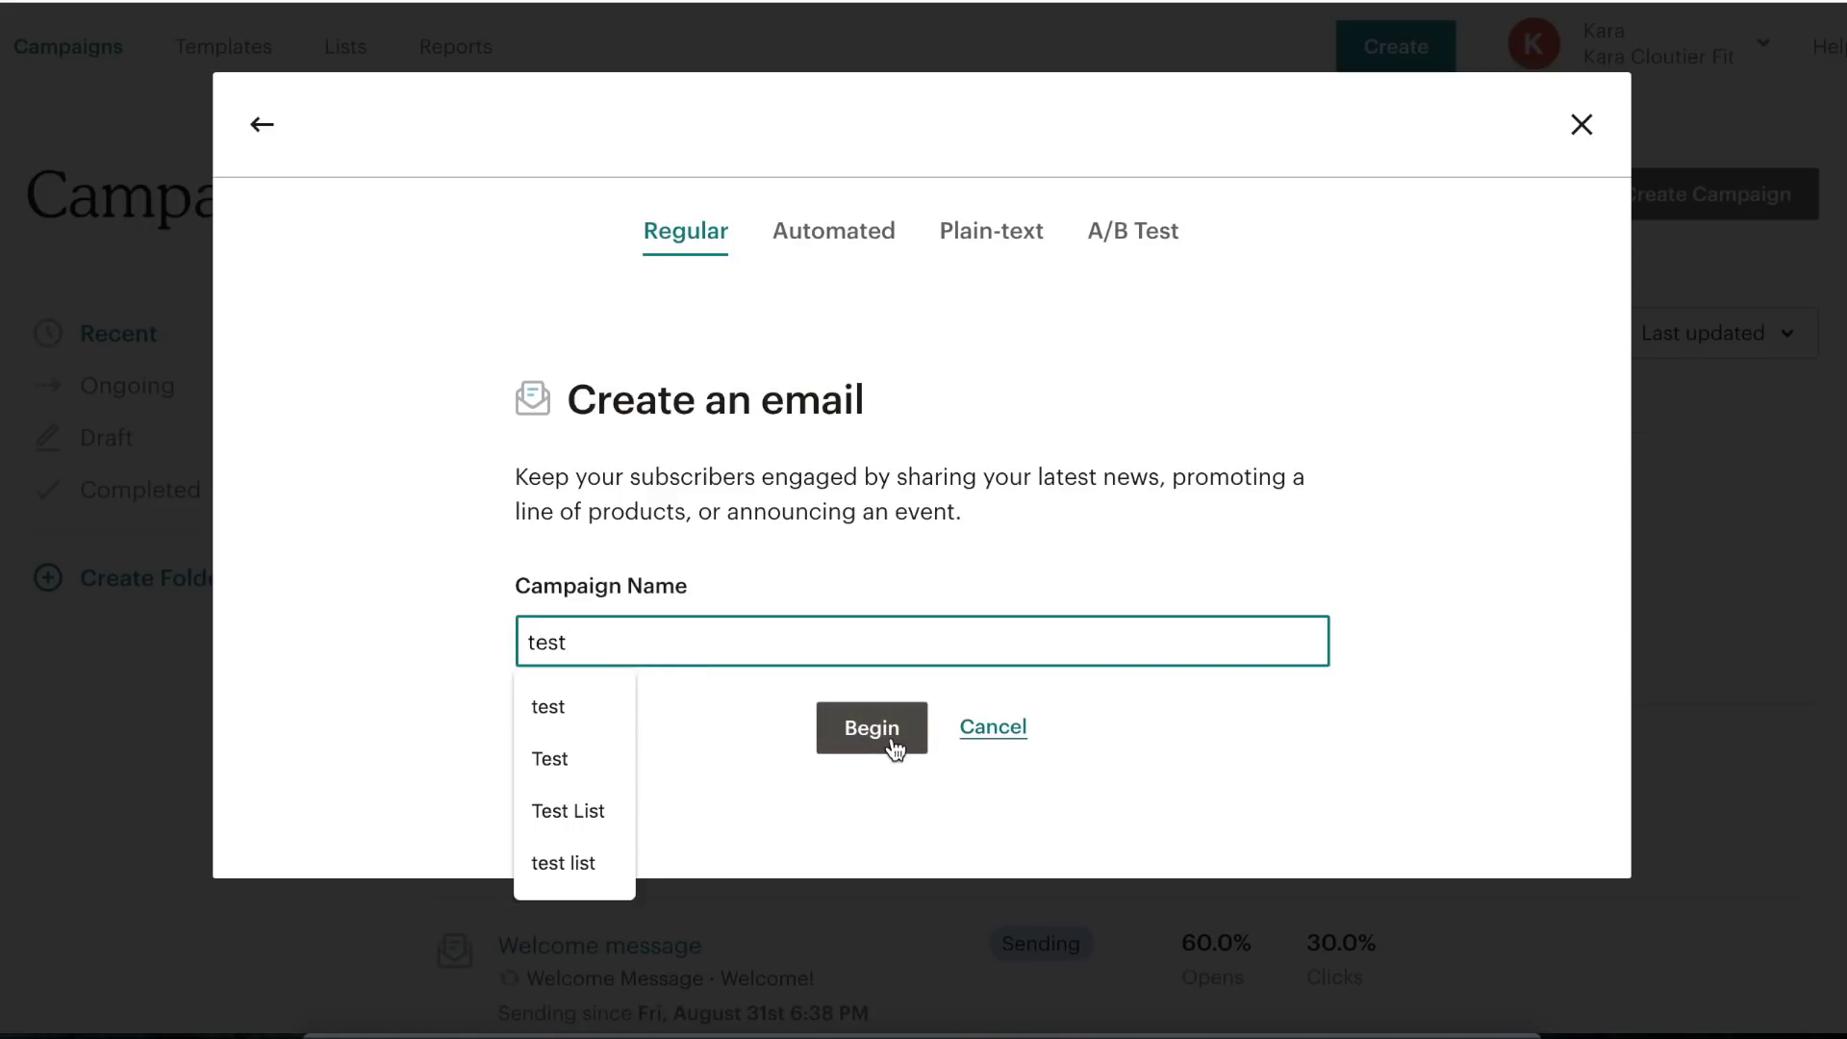
left_click(893, 748)
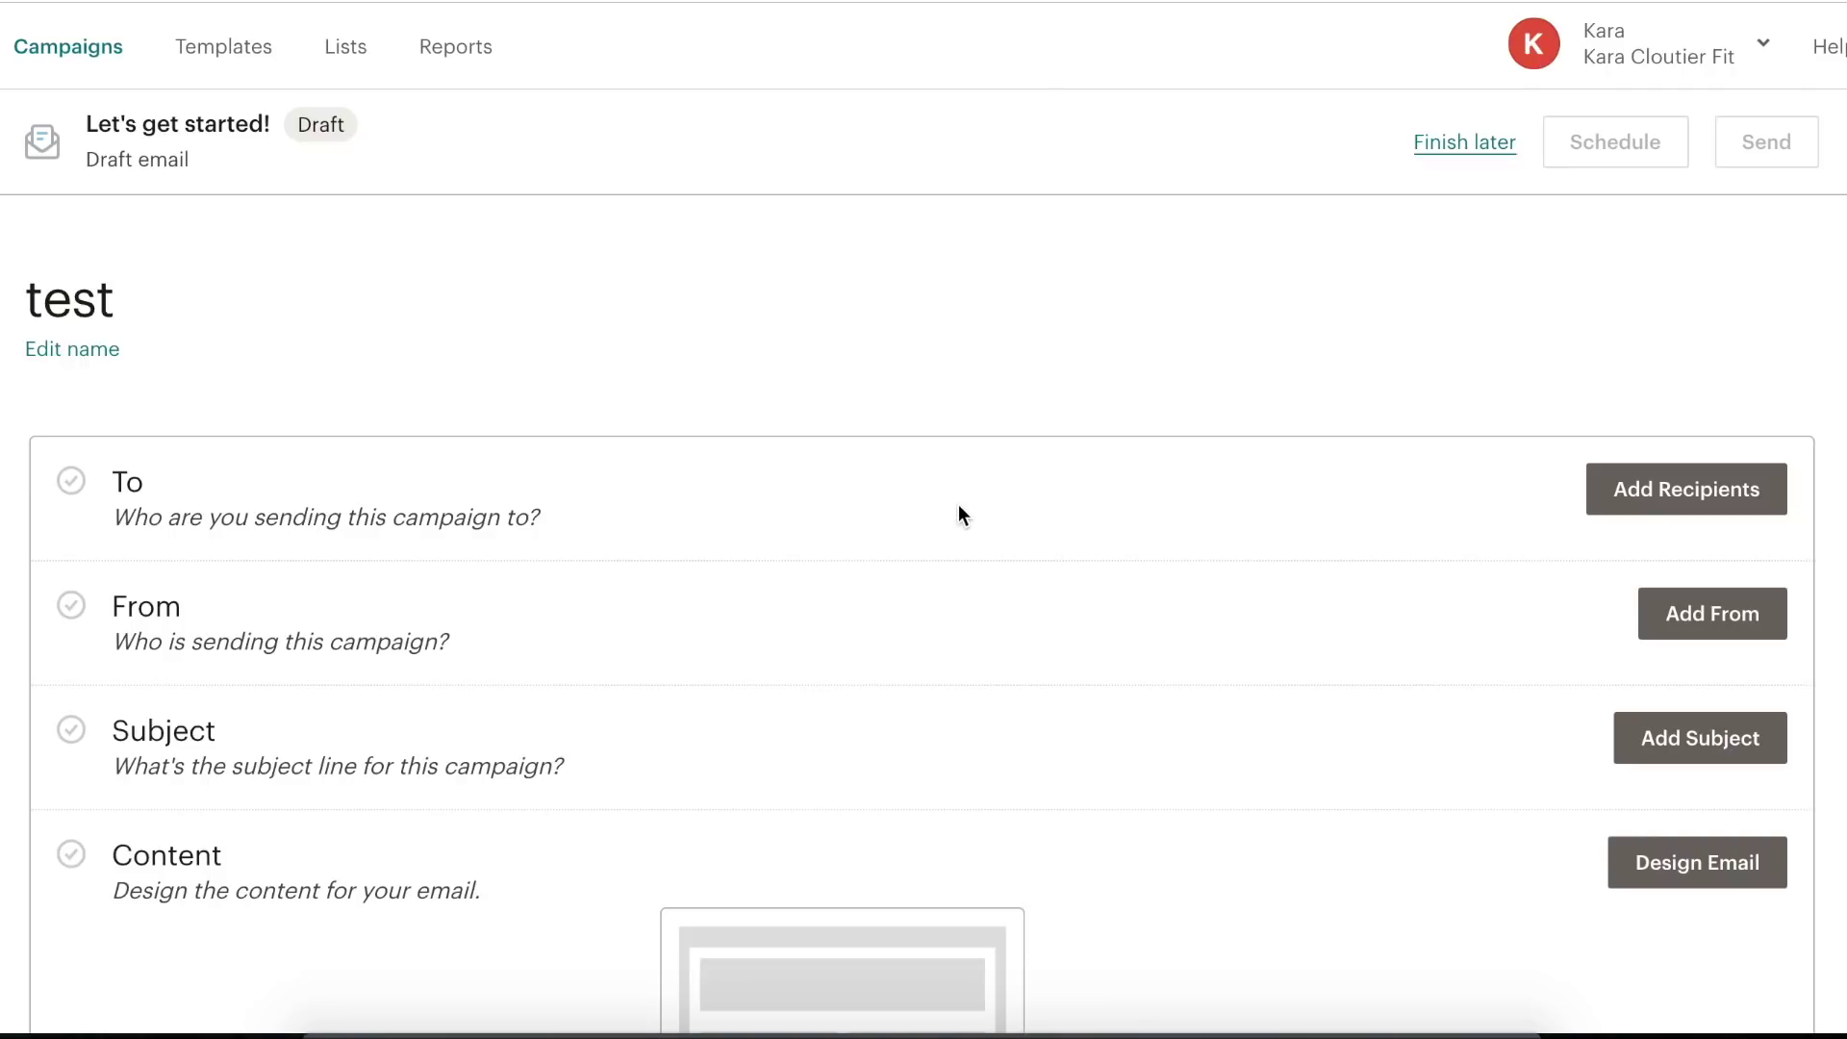
- Choose list test as the campaign's recipients
left_click(1665, 490)
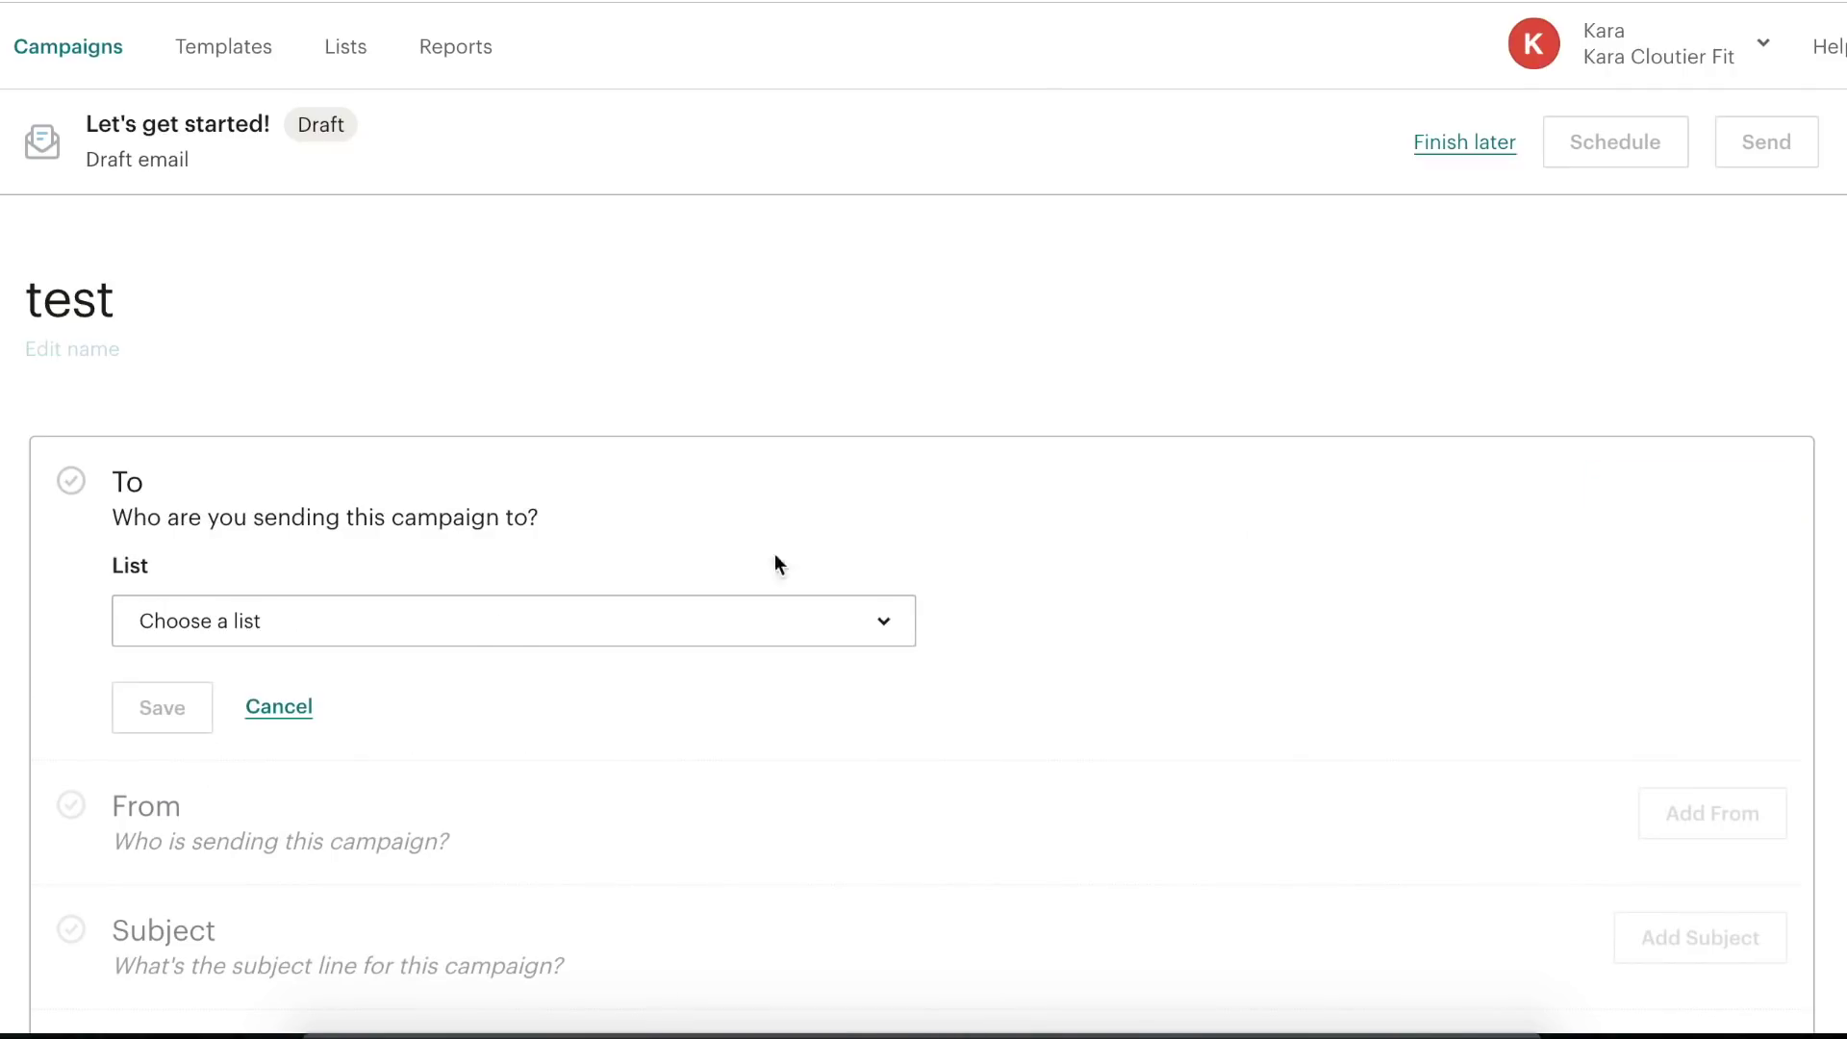
left_click(480, 632)
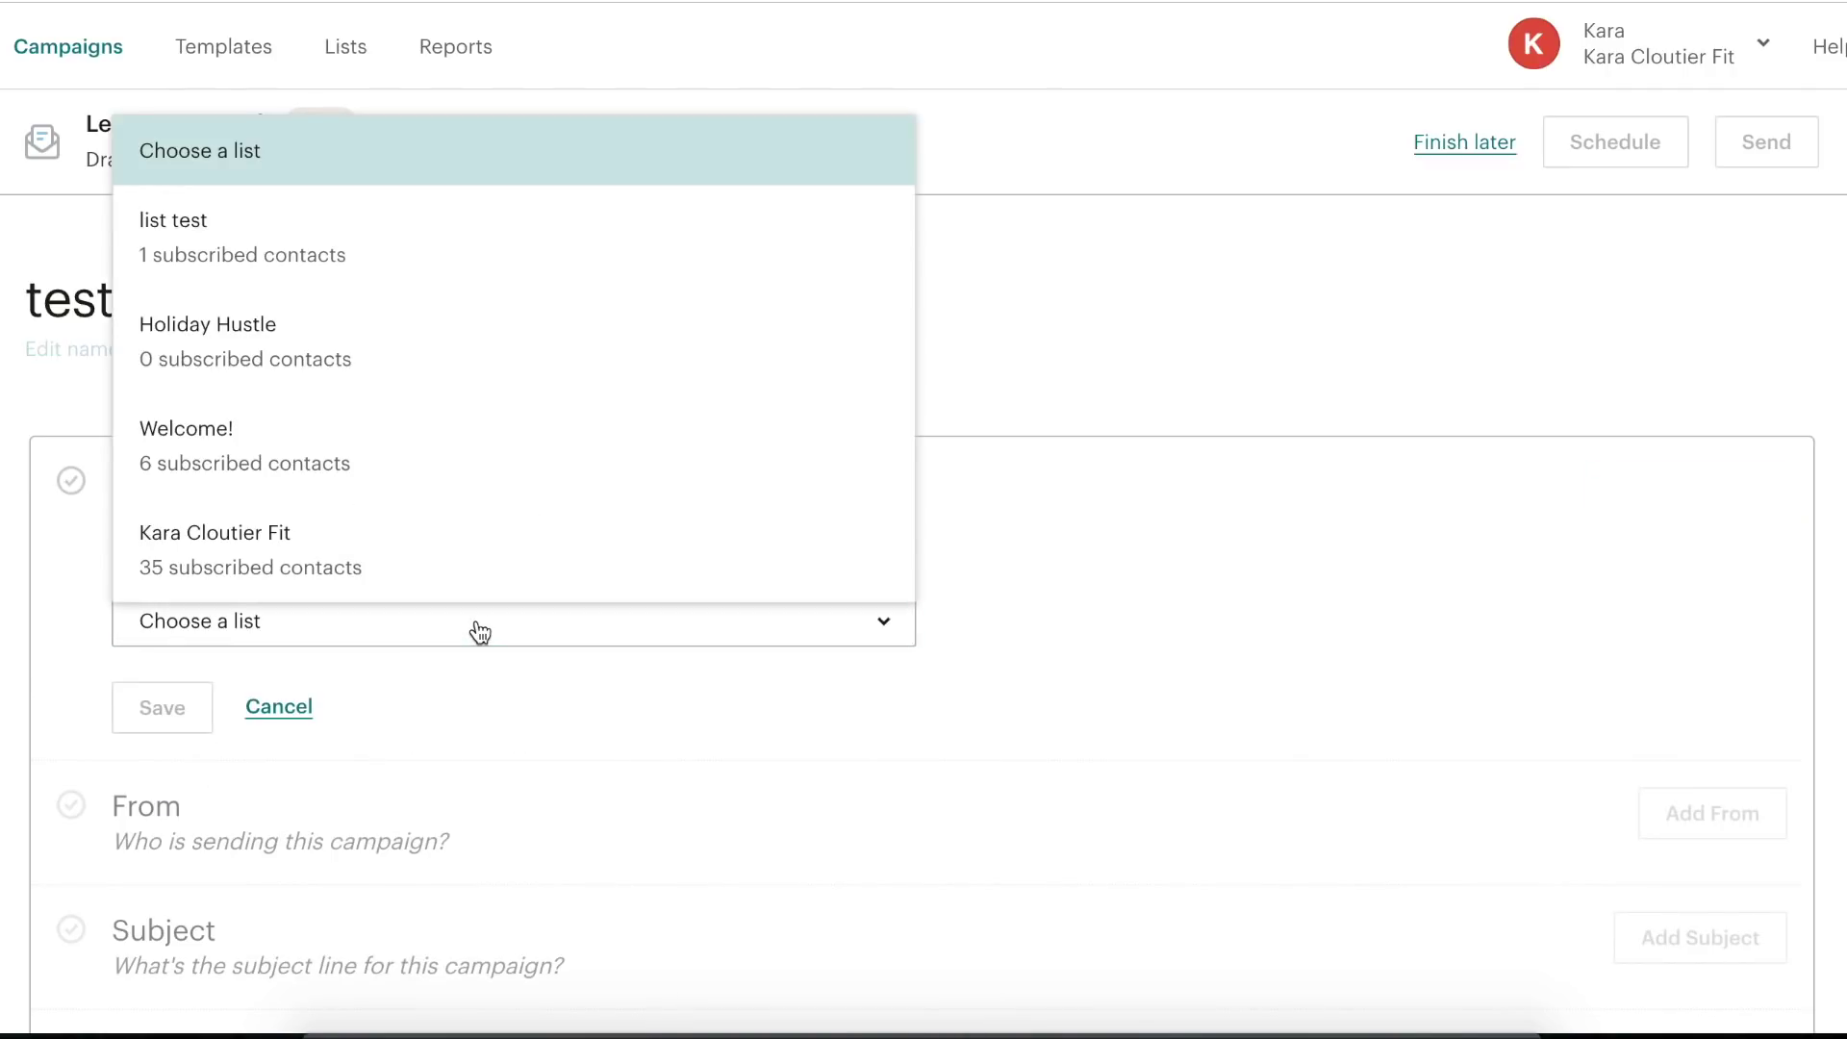
left_click(329, 237)
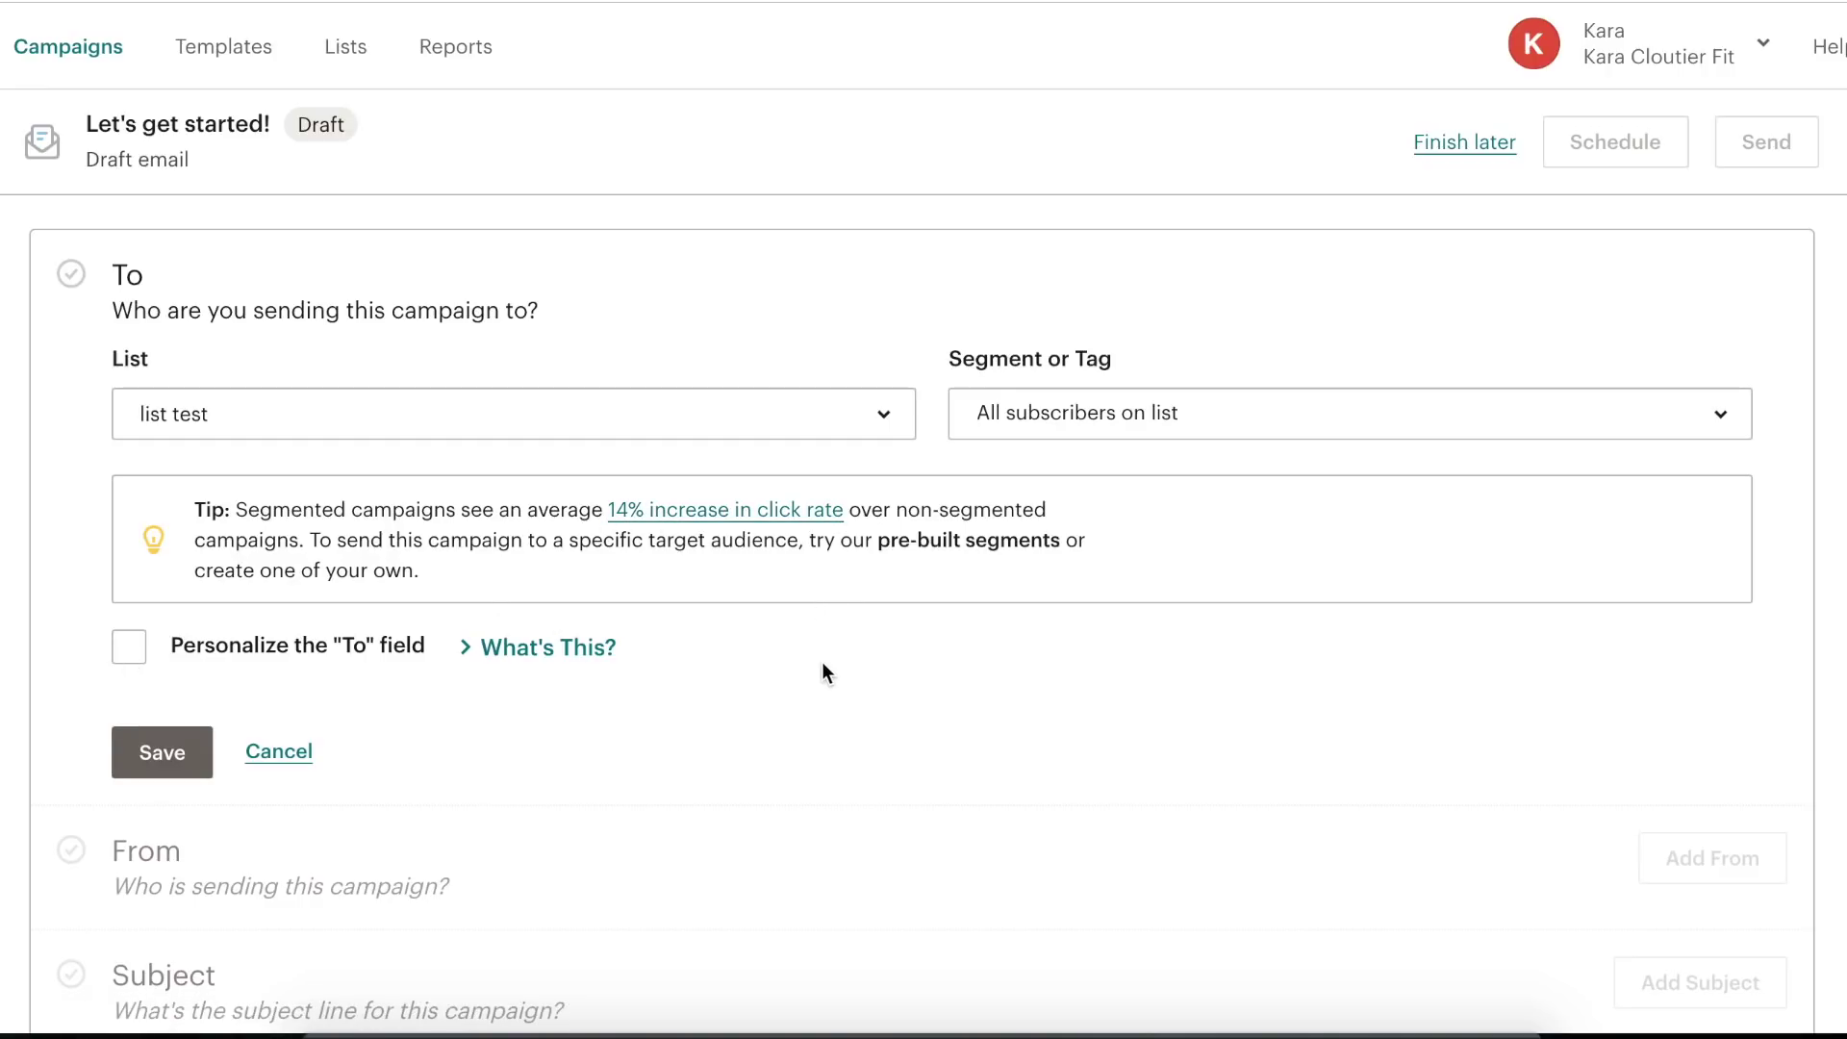
- Personalize the To field with the *|FNAME|* merge tag and save the recipients
left_click(115, 654)
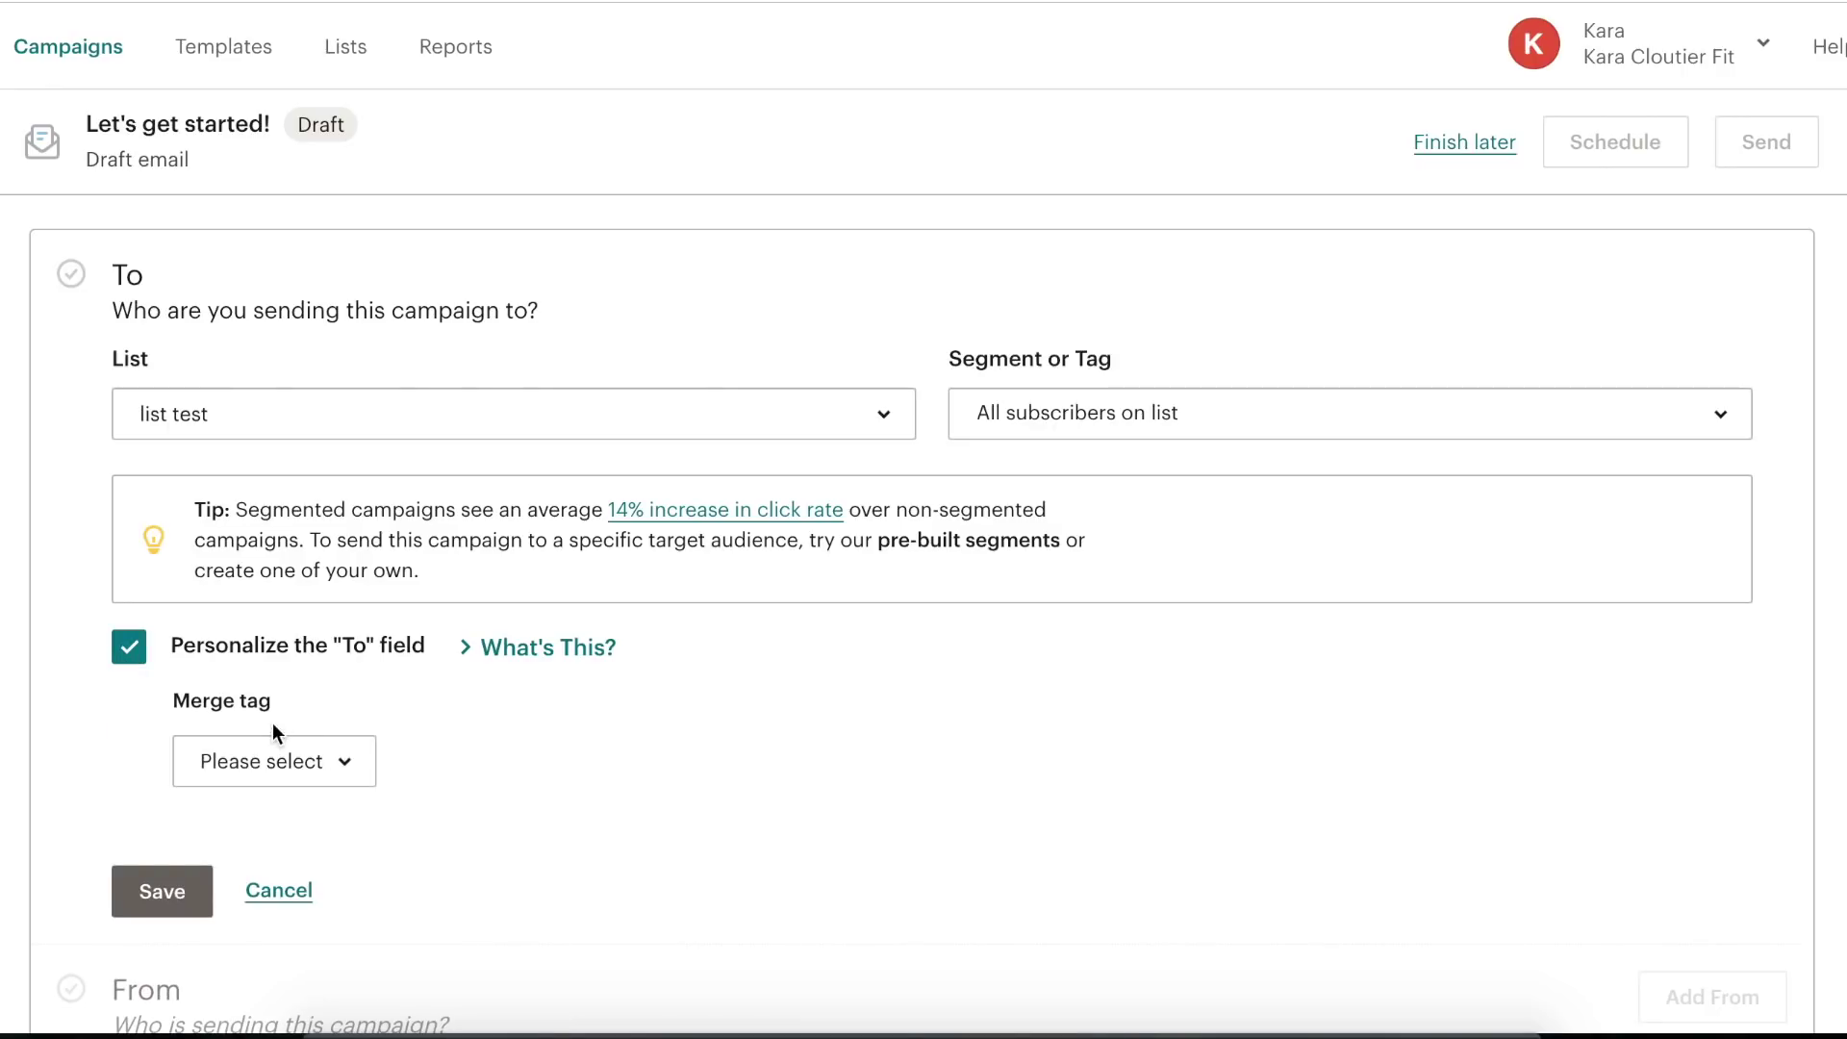
scroll(332, 642, "down", 2)
left_click(310, 608)
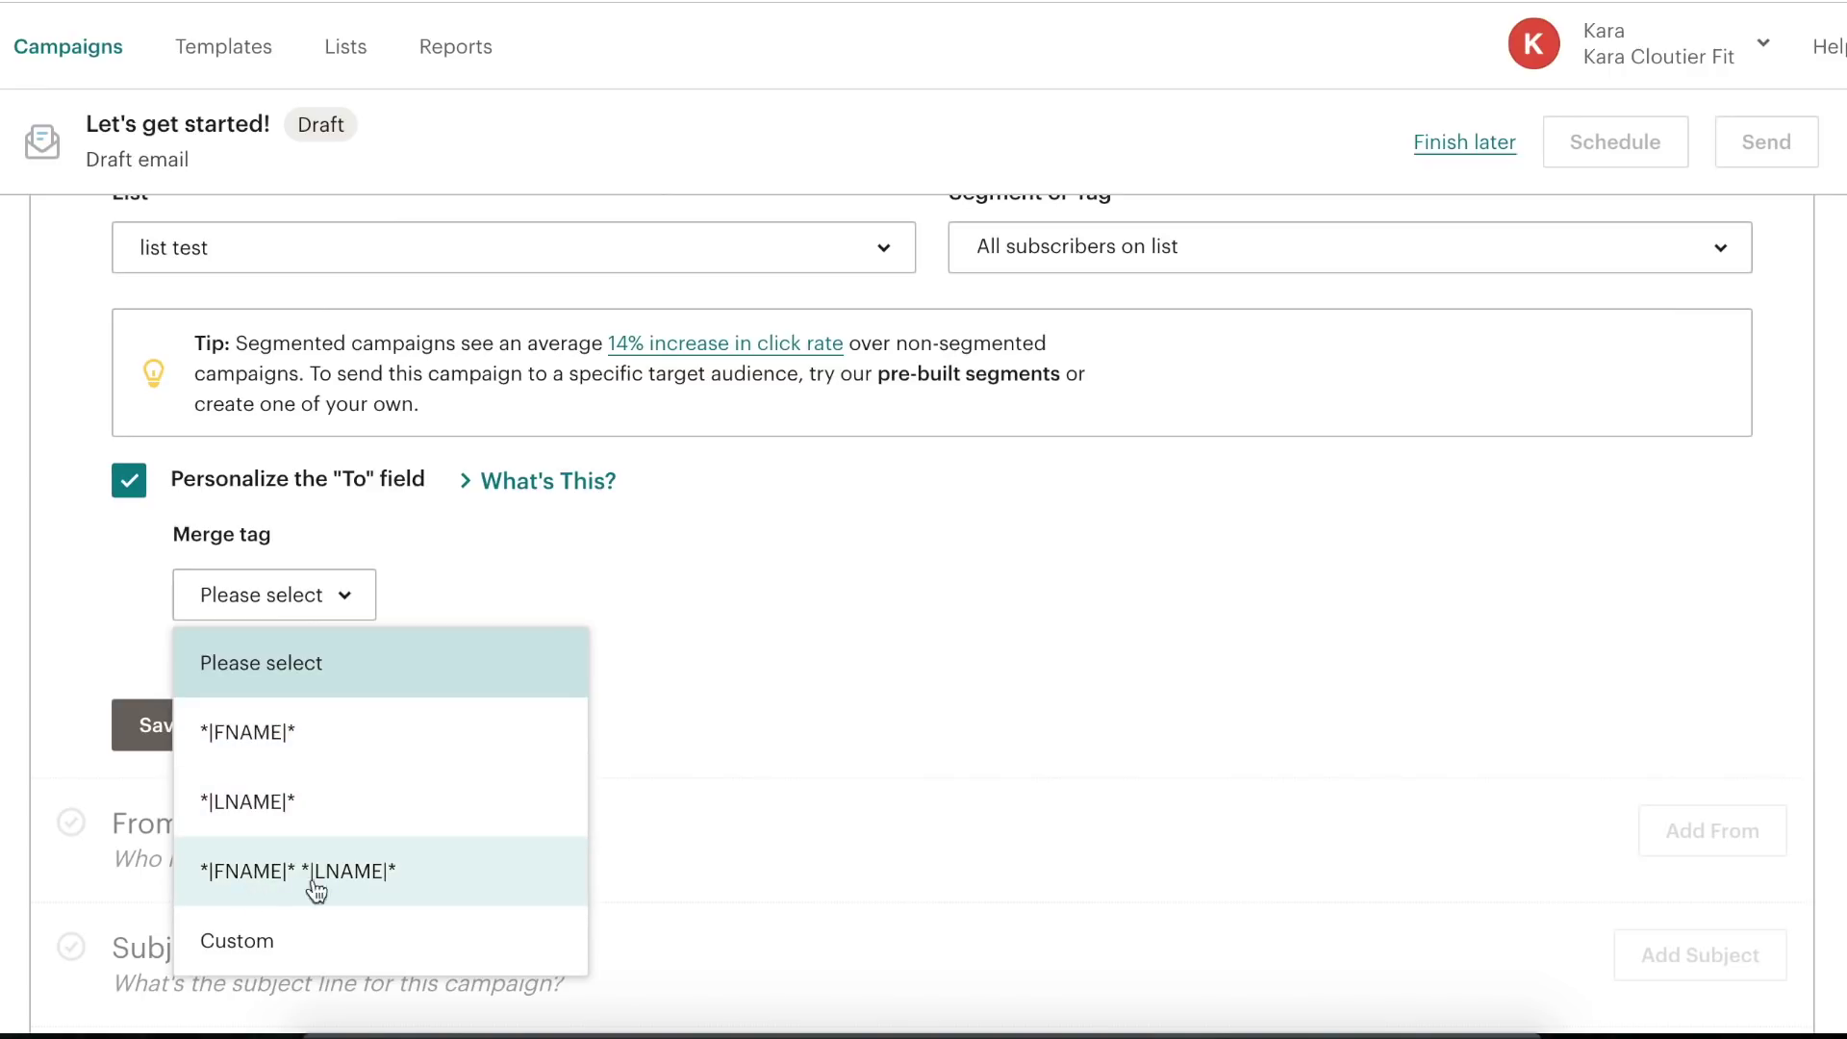
left_click(353, 751)
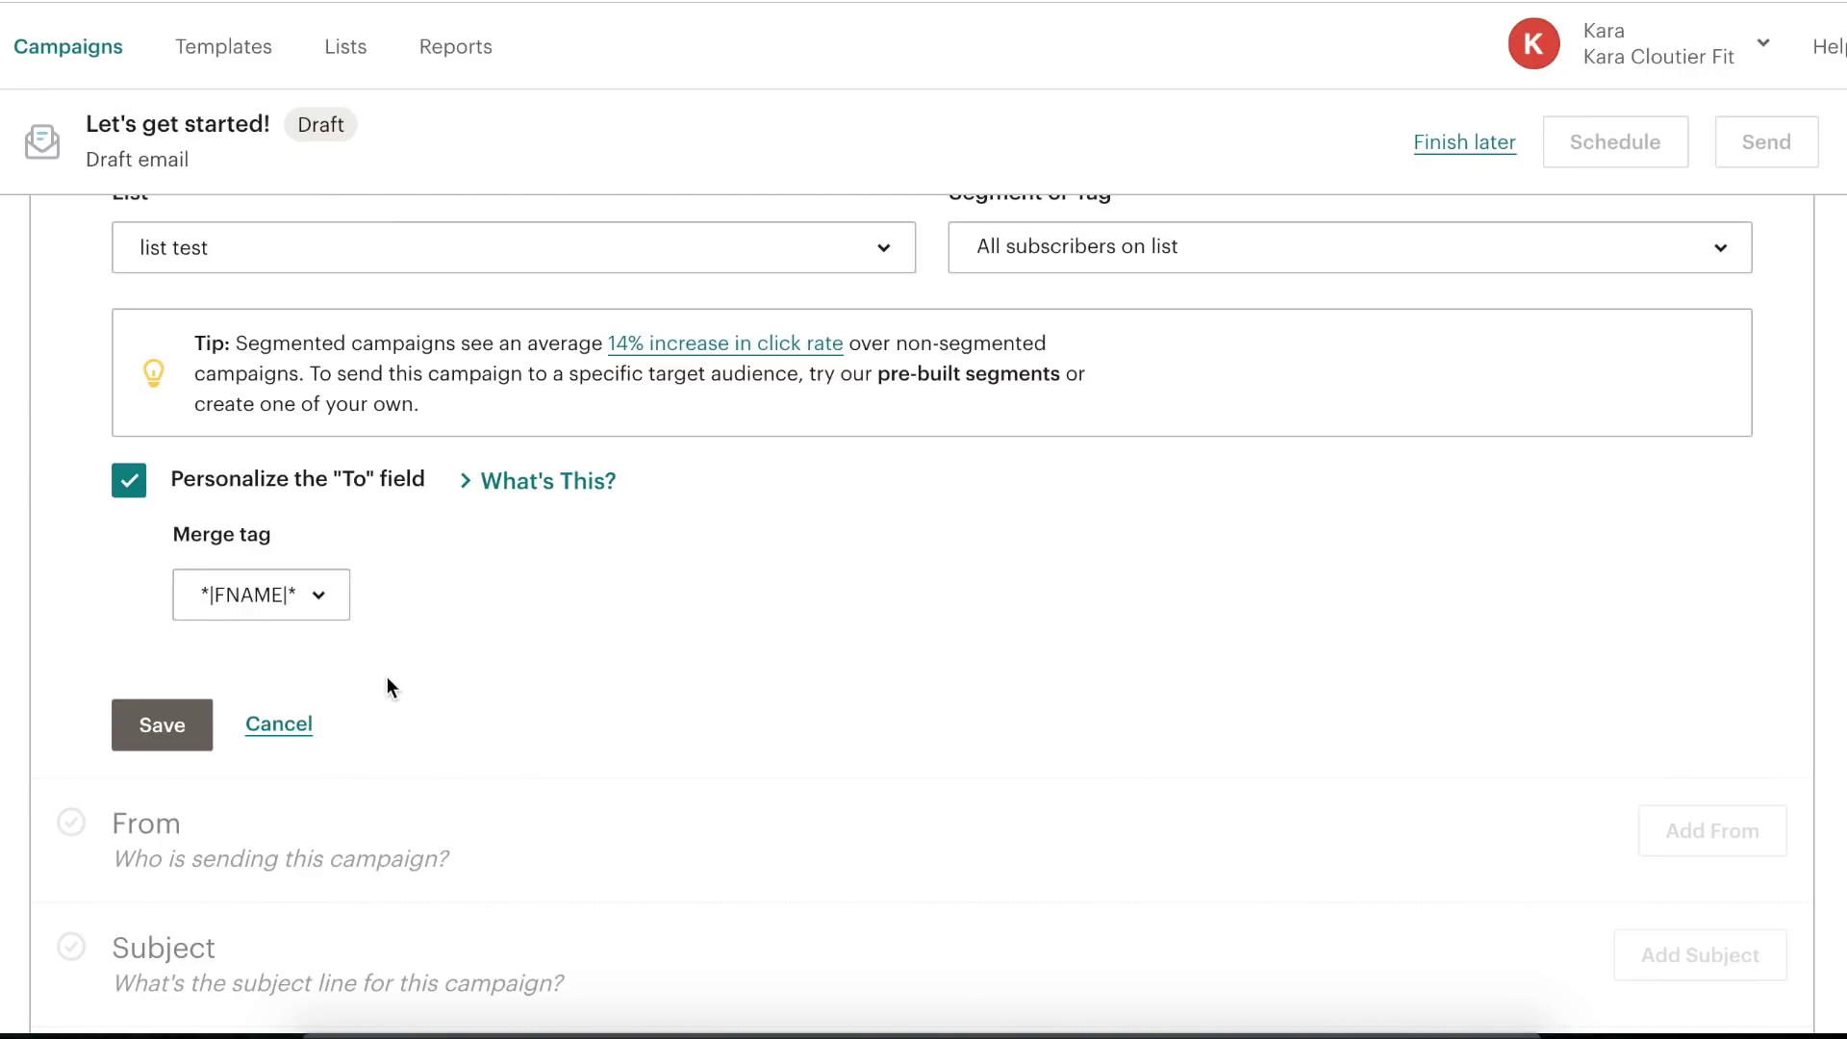
scroll(390, 664, "down", 2)
left_click(169, 561)
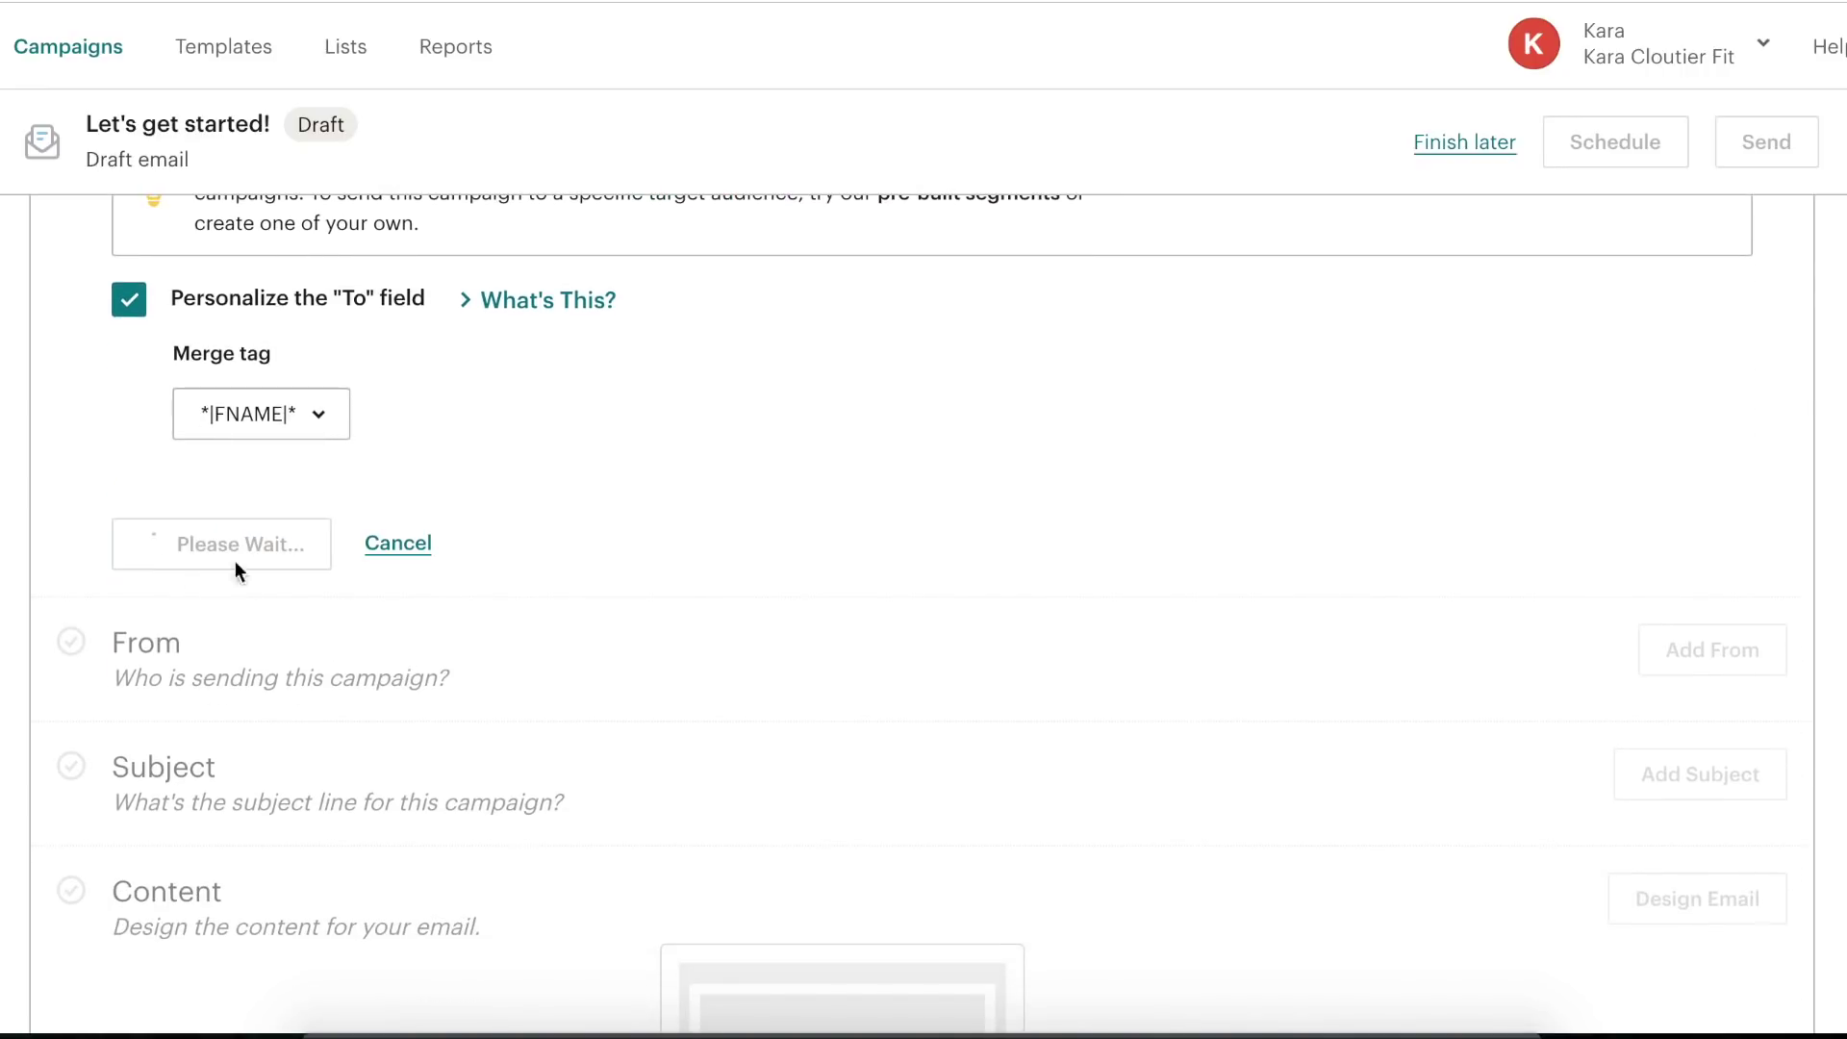
scroll(663, 565, "up", 5)
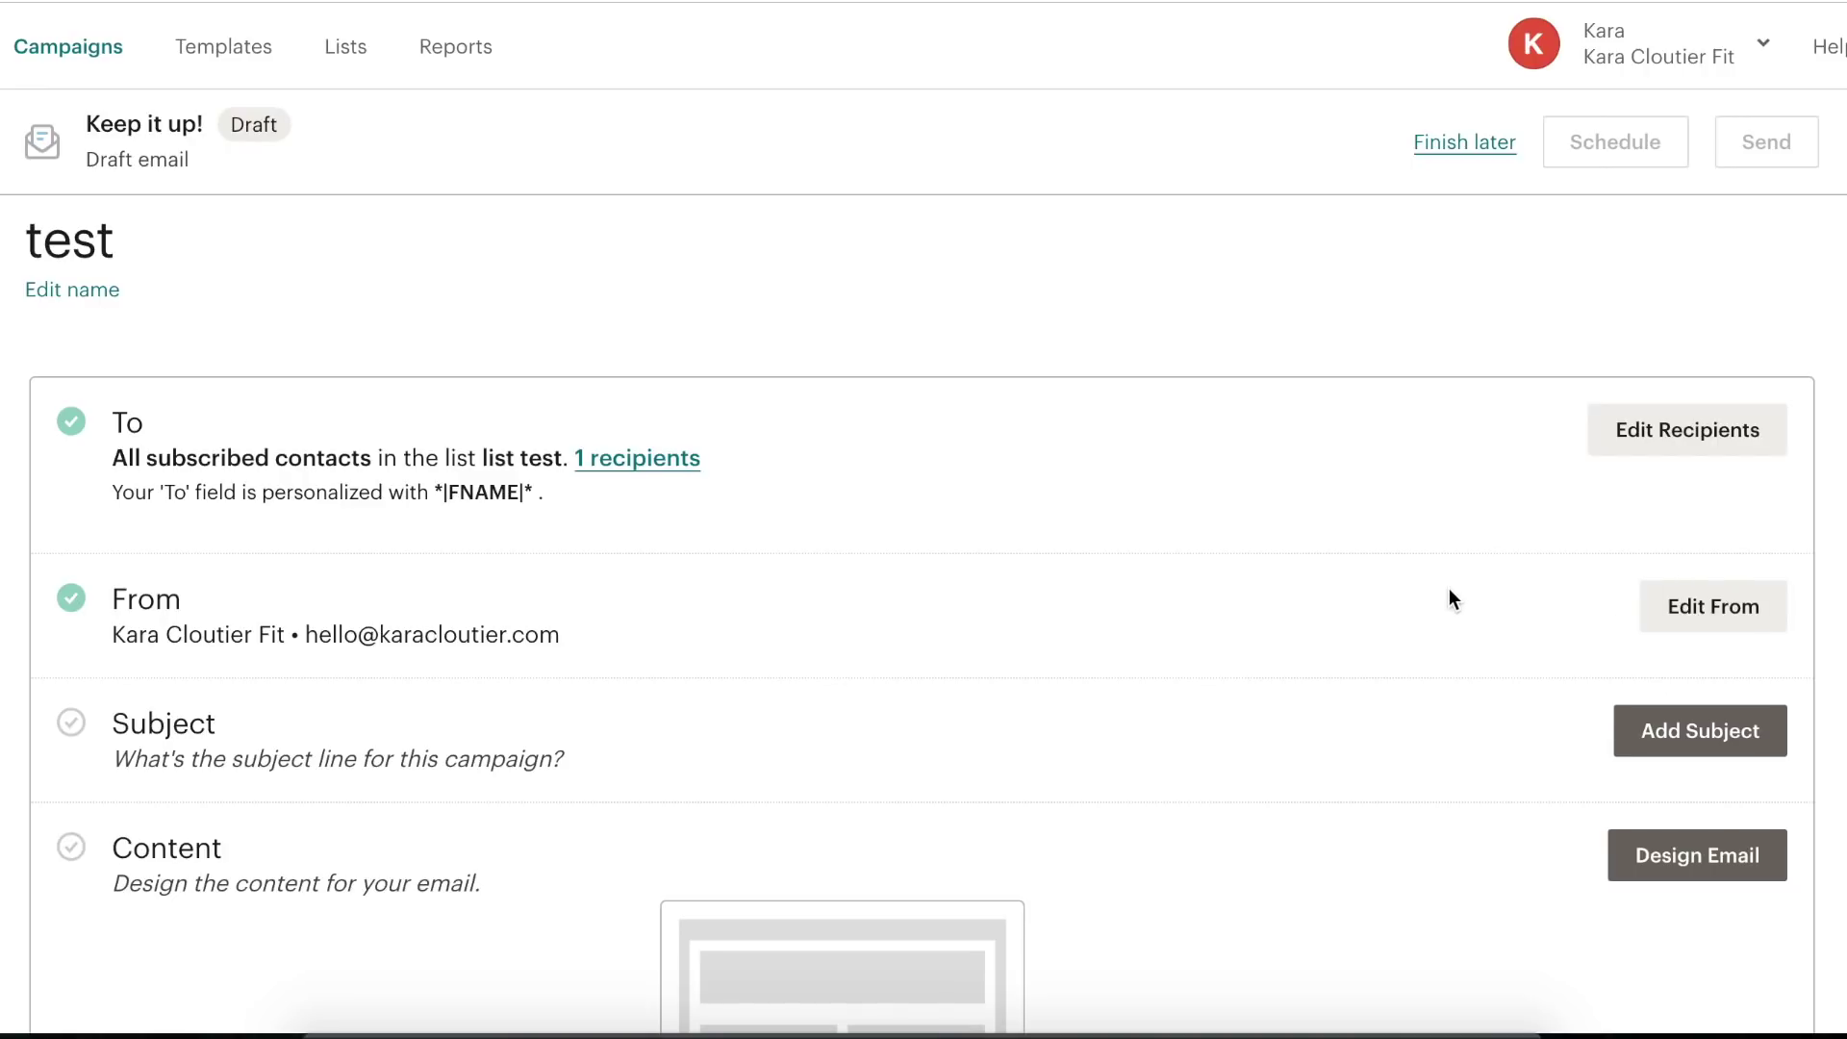
- Enter 'test' as the campaign subject line
scroll(1413, 660, "down", 2)
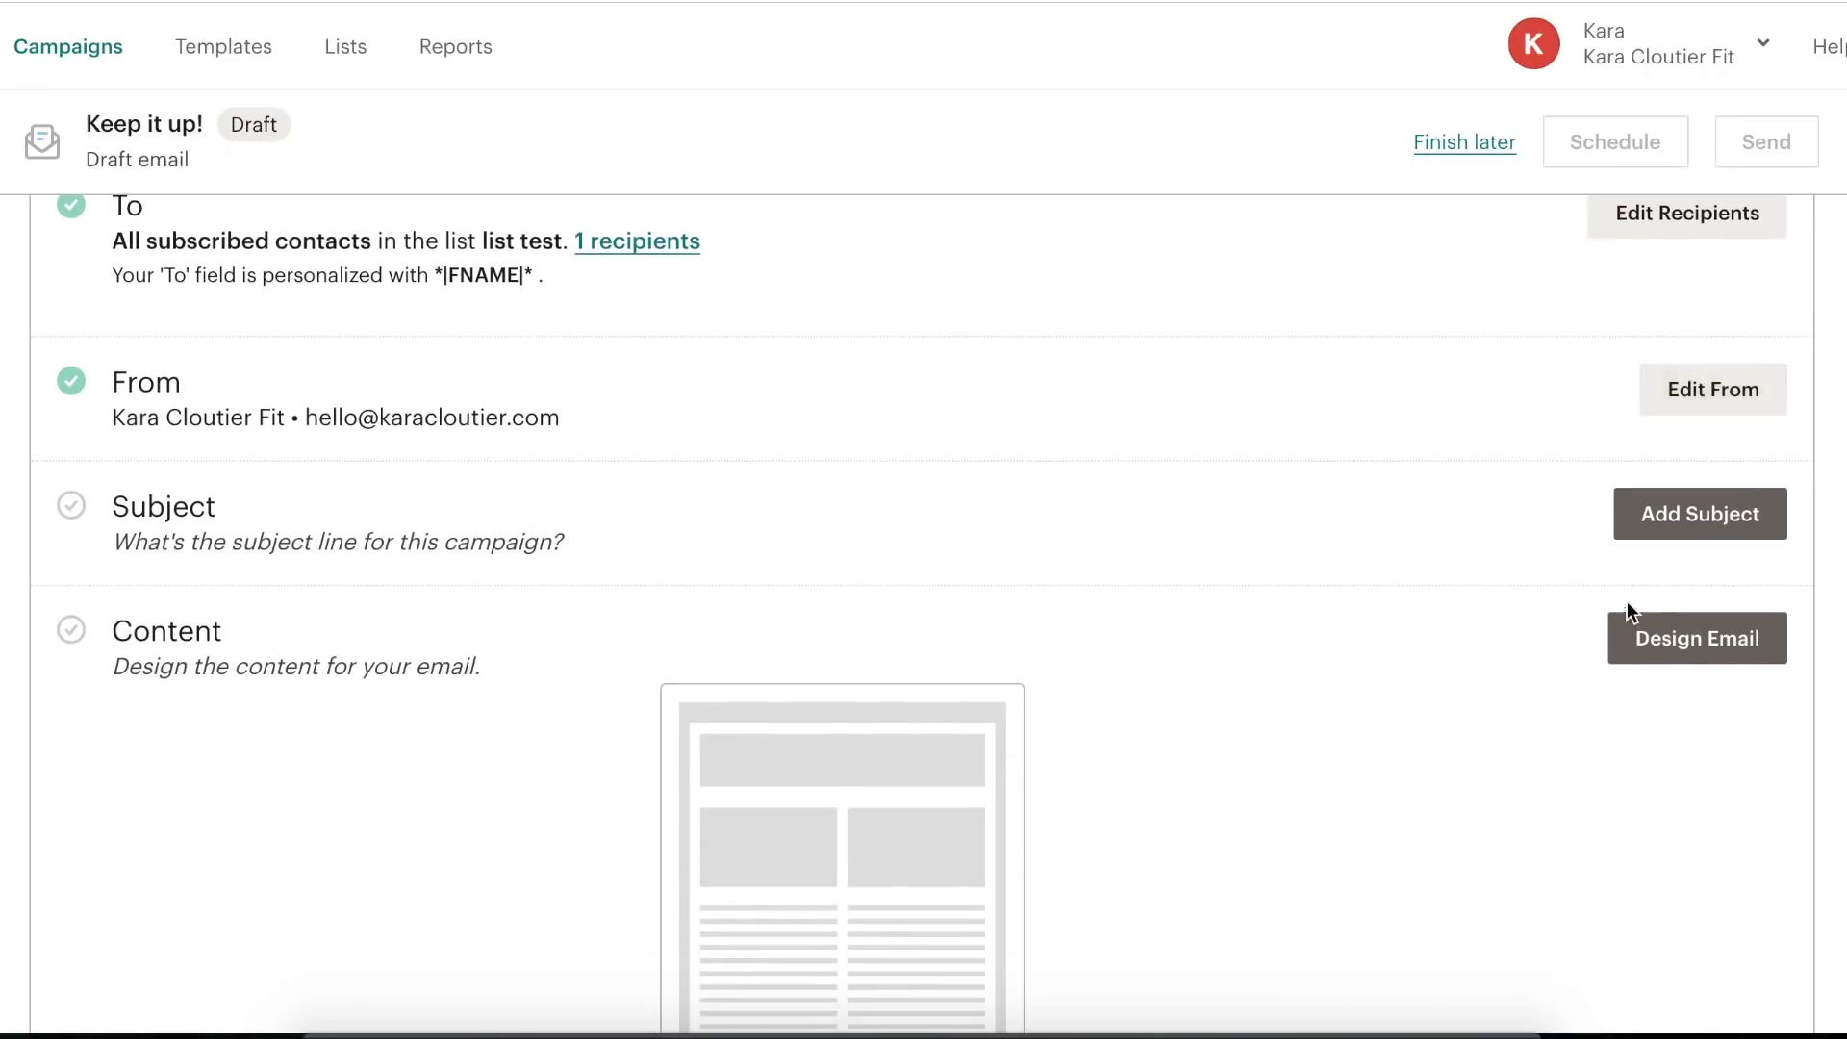
left_click(1681, 512)
left_click(670, 621)
type("test")
left_click(1067, 381)
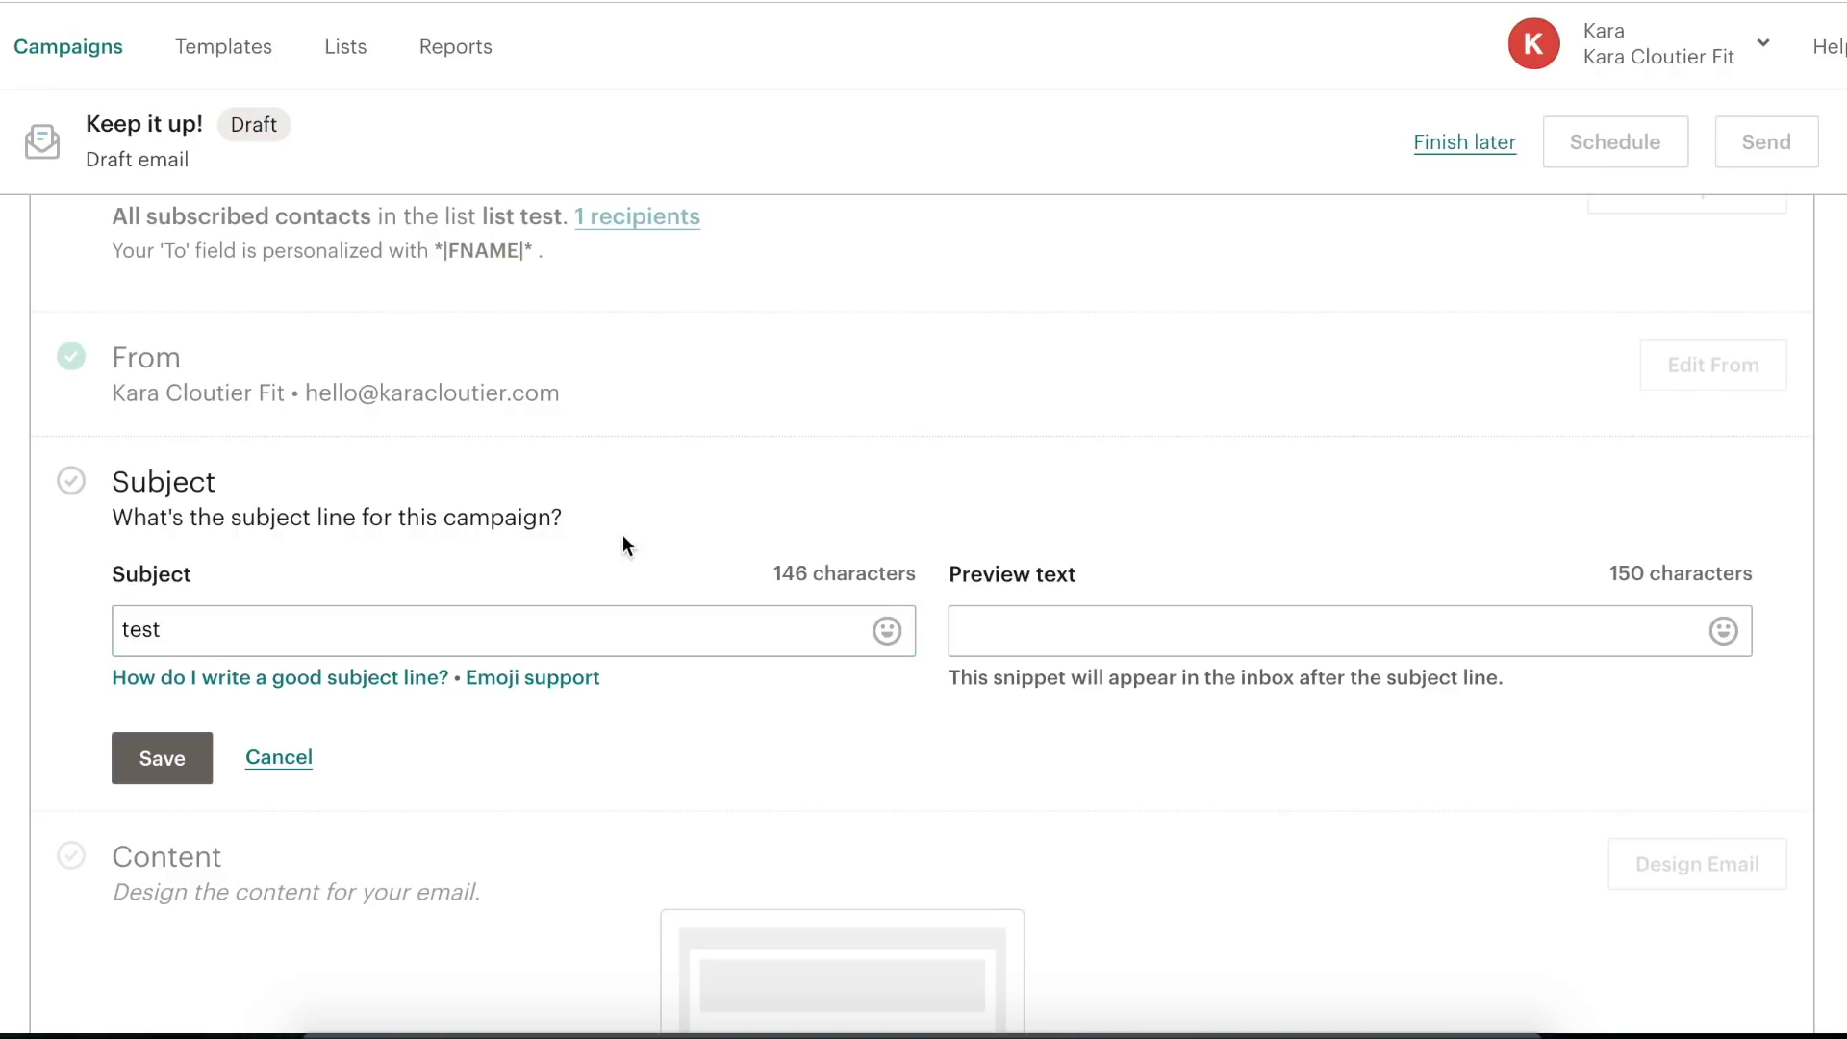
- Append the 😃 emoji to the subject and save it as 'test😃'
left_click(885, 629)
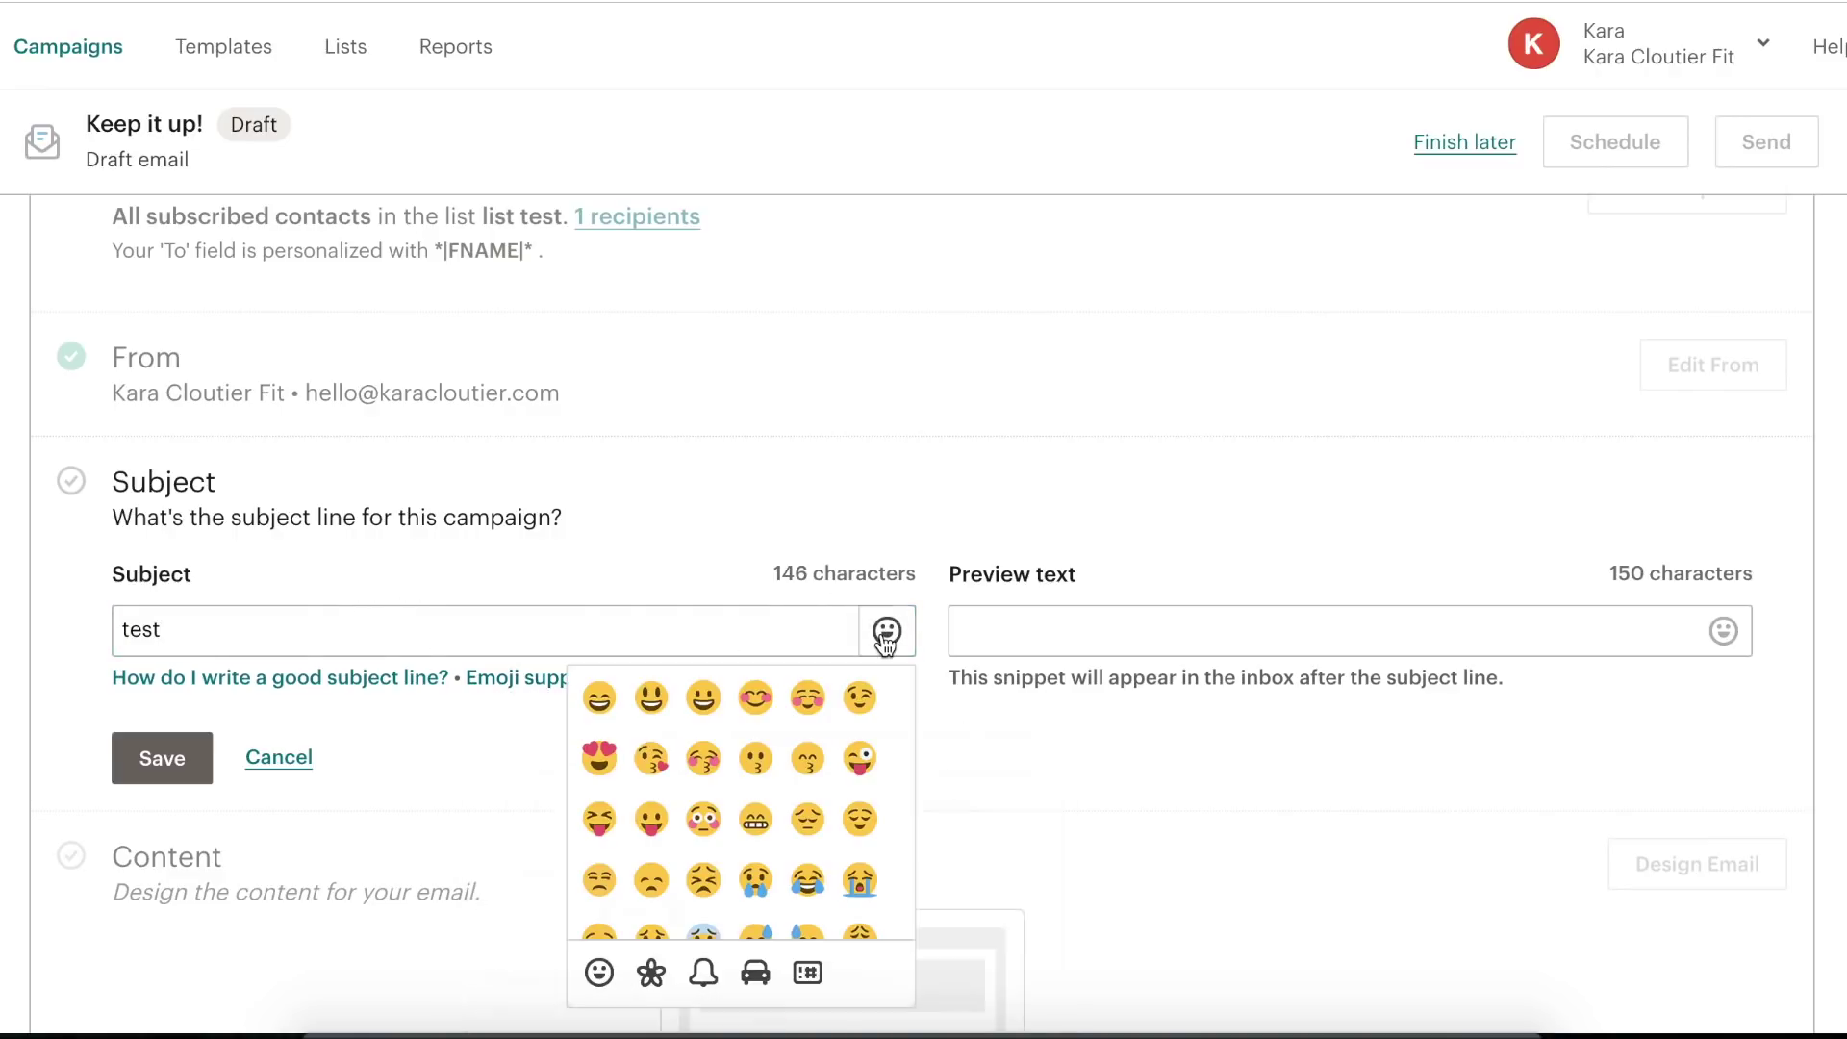
left_click(651, 699)
left_click(334, 627)
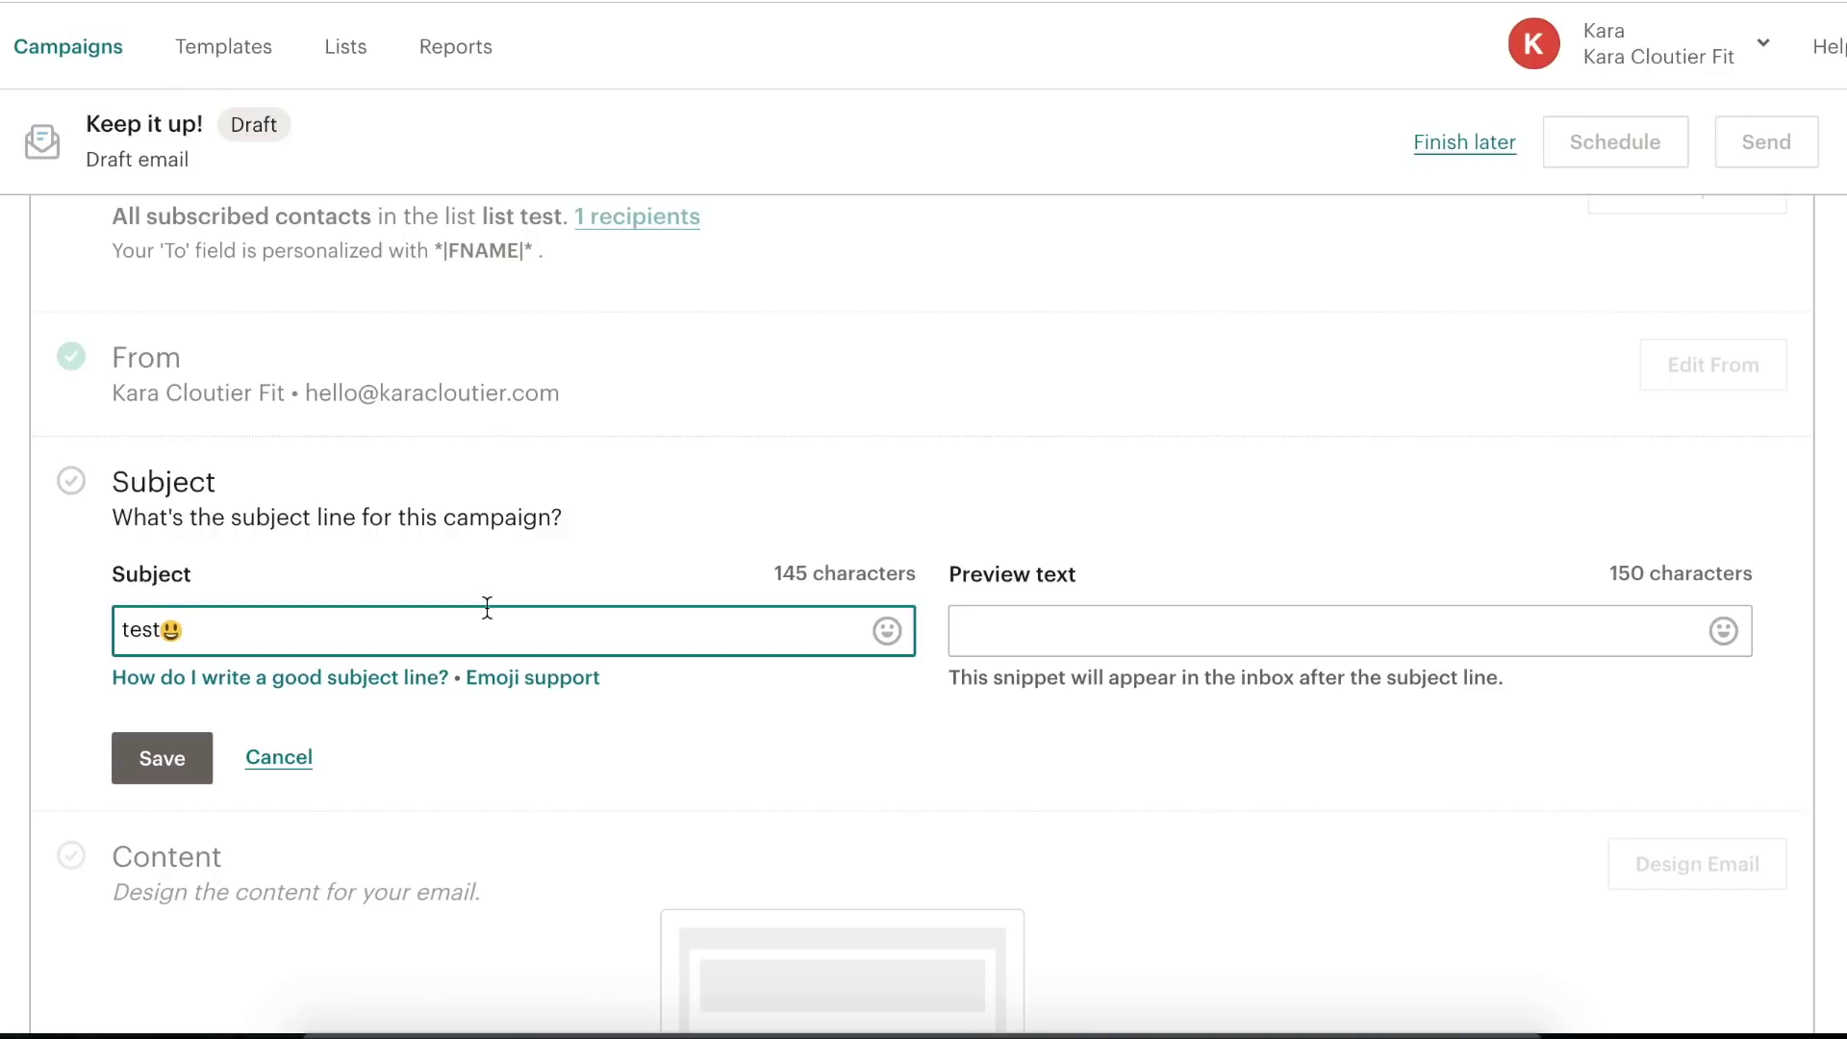
left_click(998, 632)
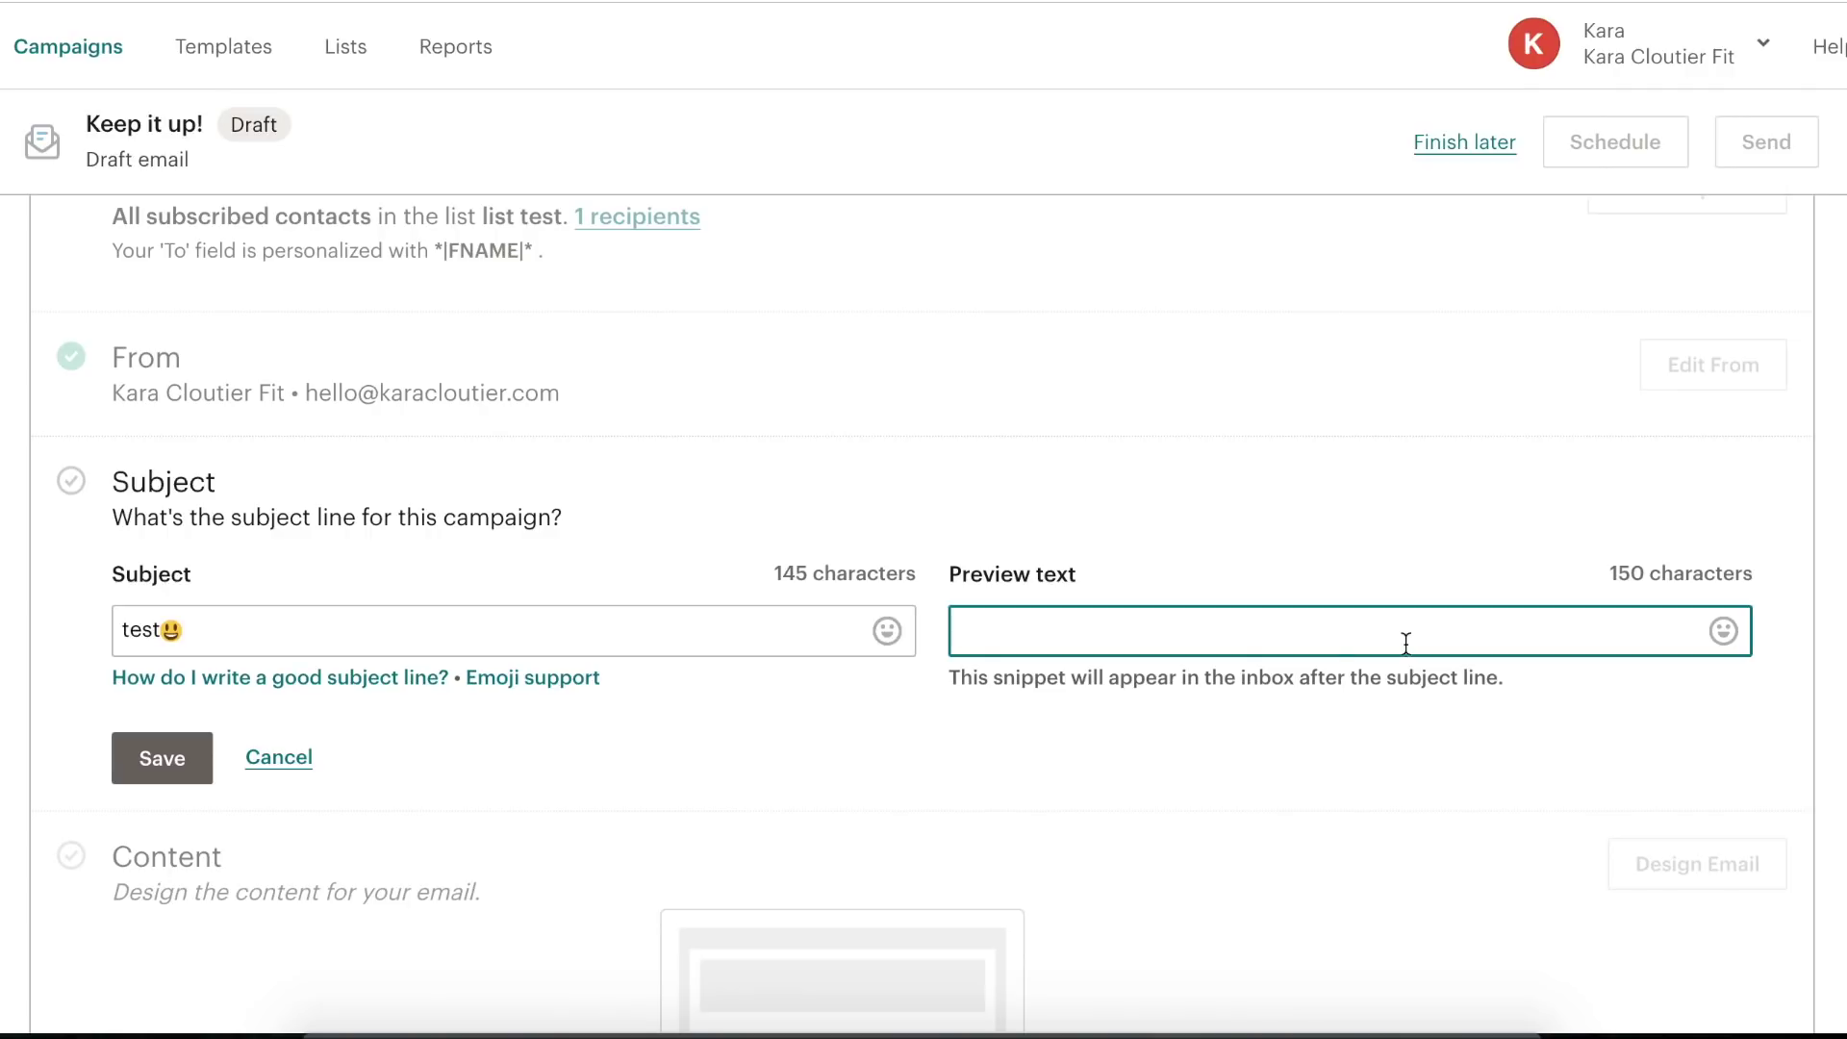
scroll(871, 716, "down", 1)
left_click(122, 664)
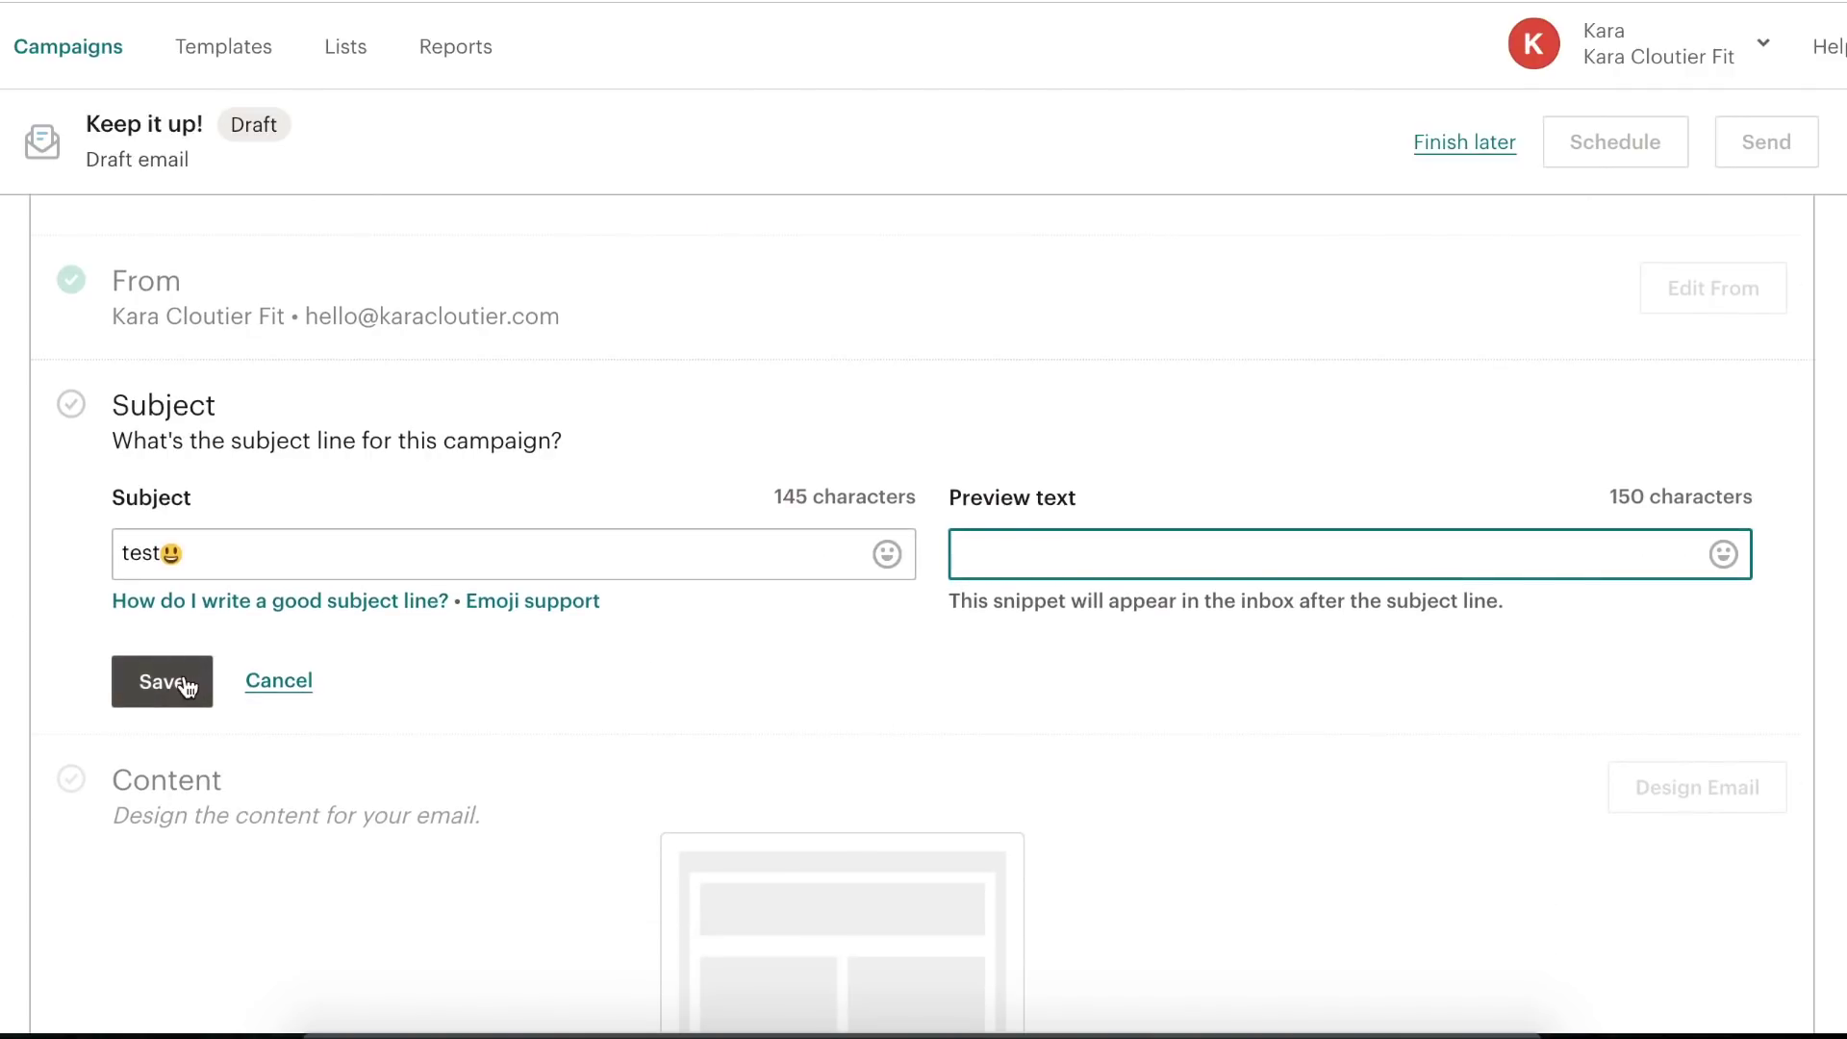
scroll(413, 505, "down", 3)
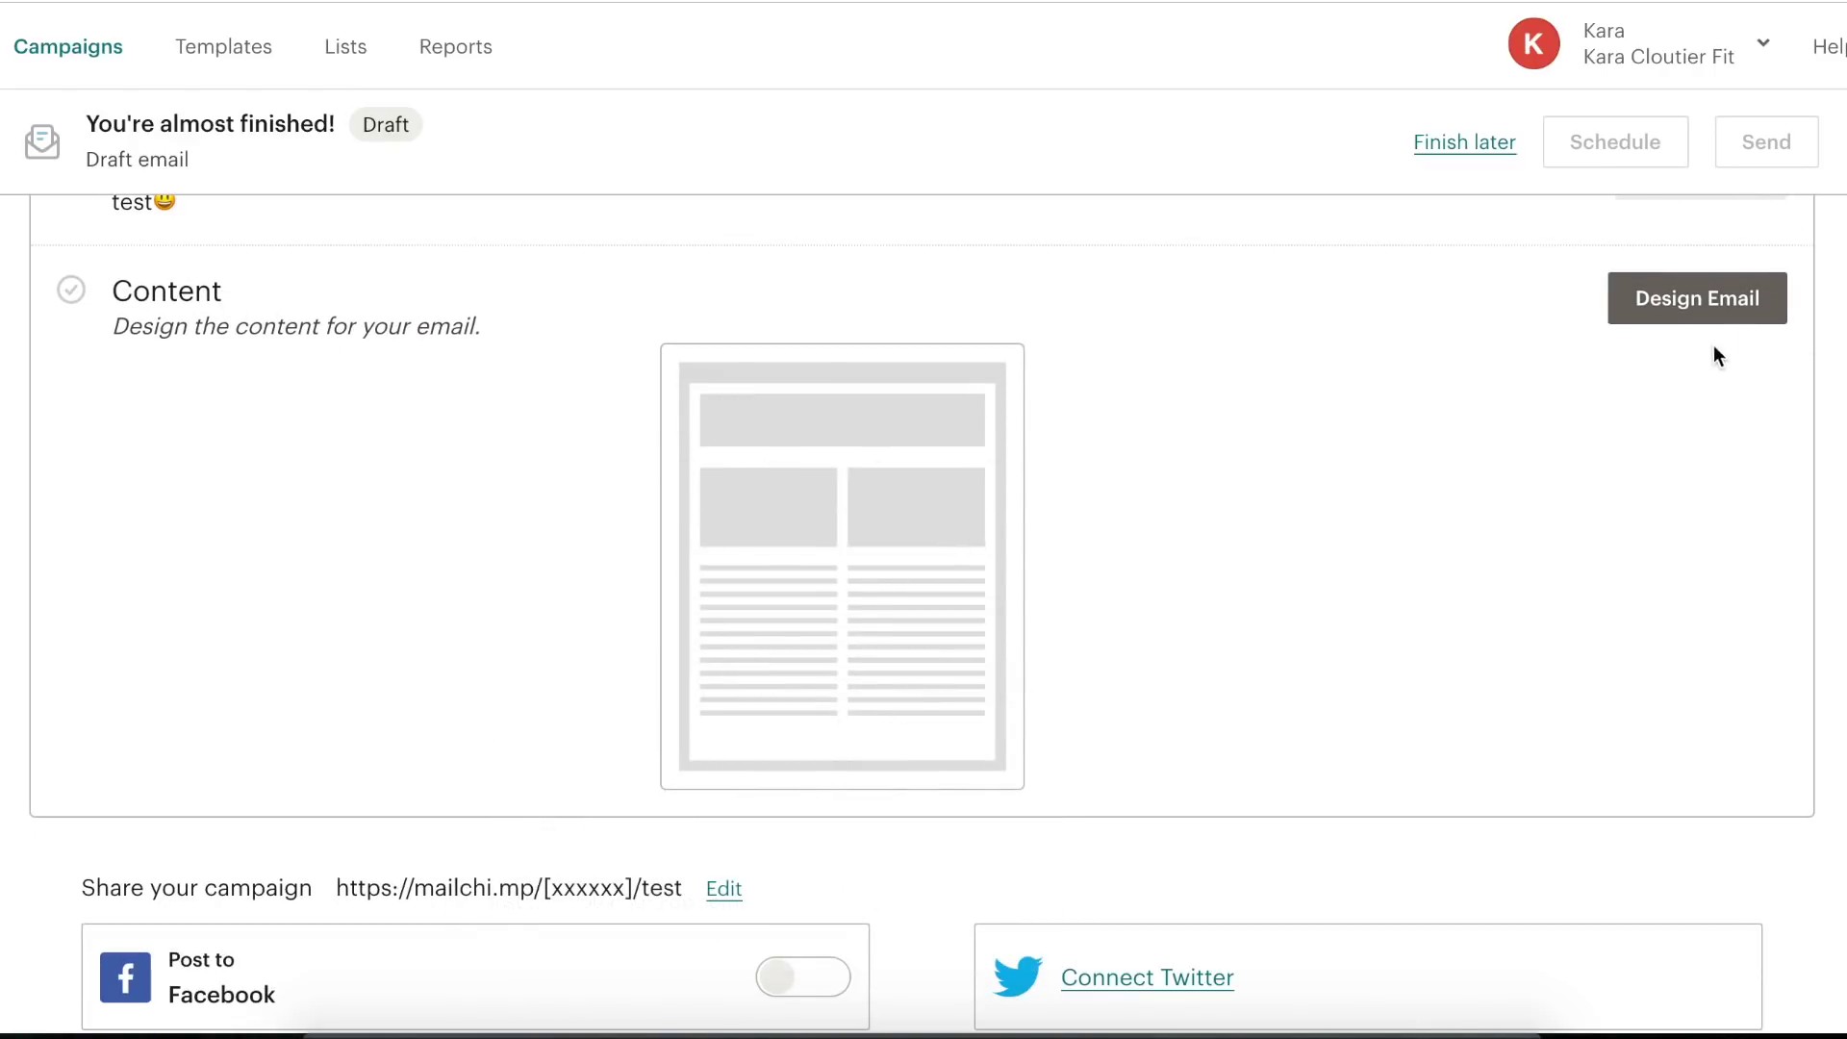
- Start the email design from the 1 Column layout
left_click(1694, 313)
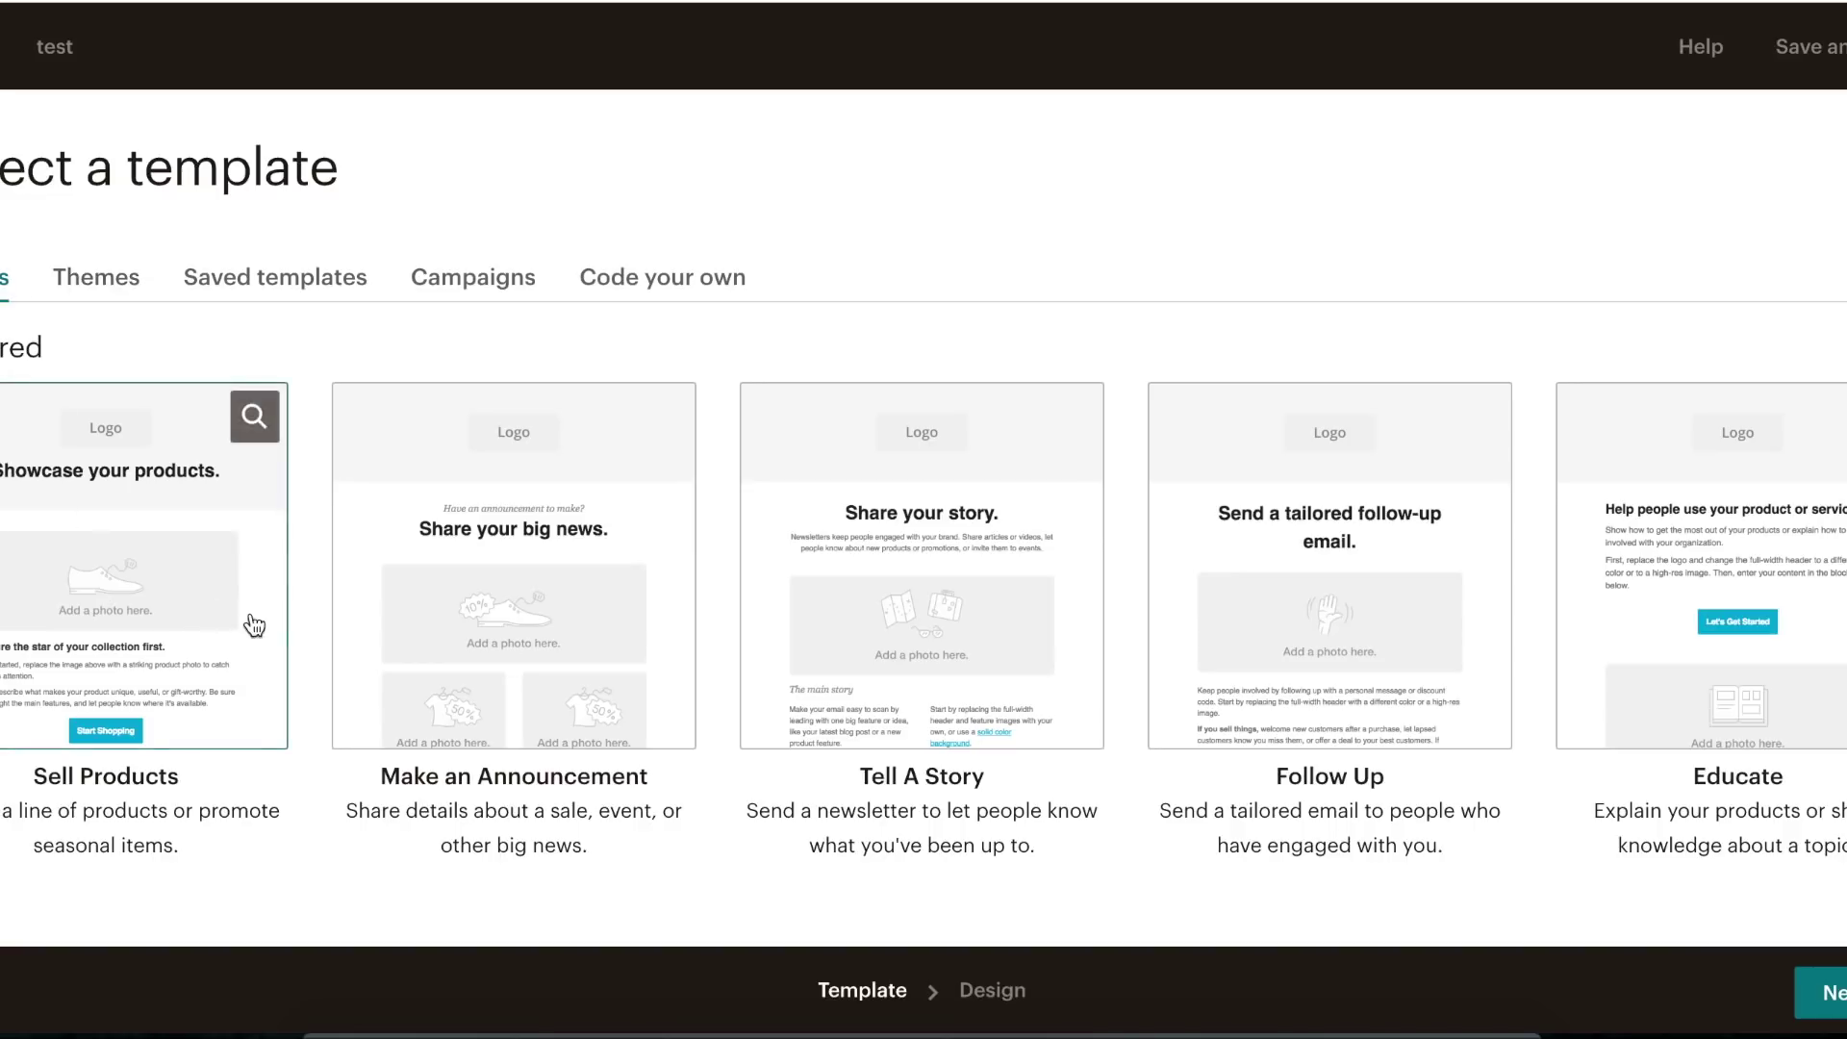
scroll(360, 587, "down", 10)
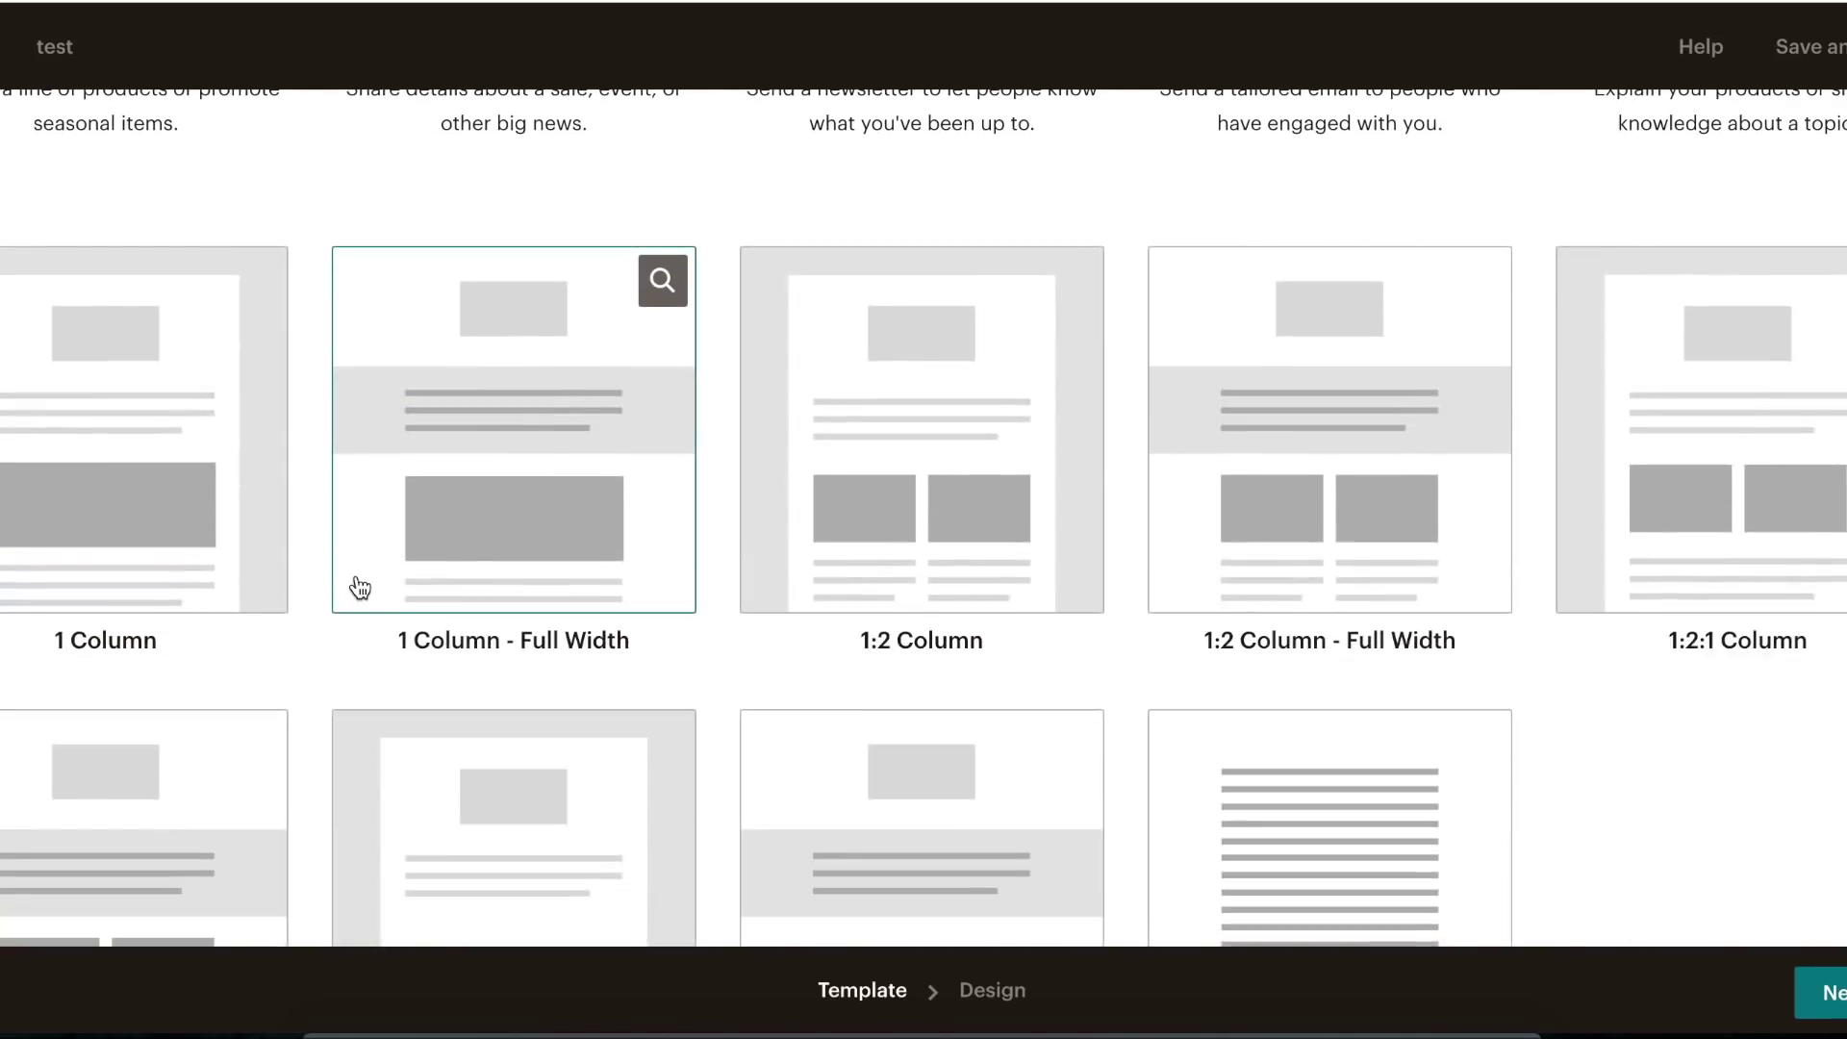
scroll(359, 587, "up", 5)
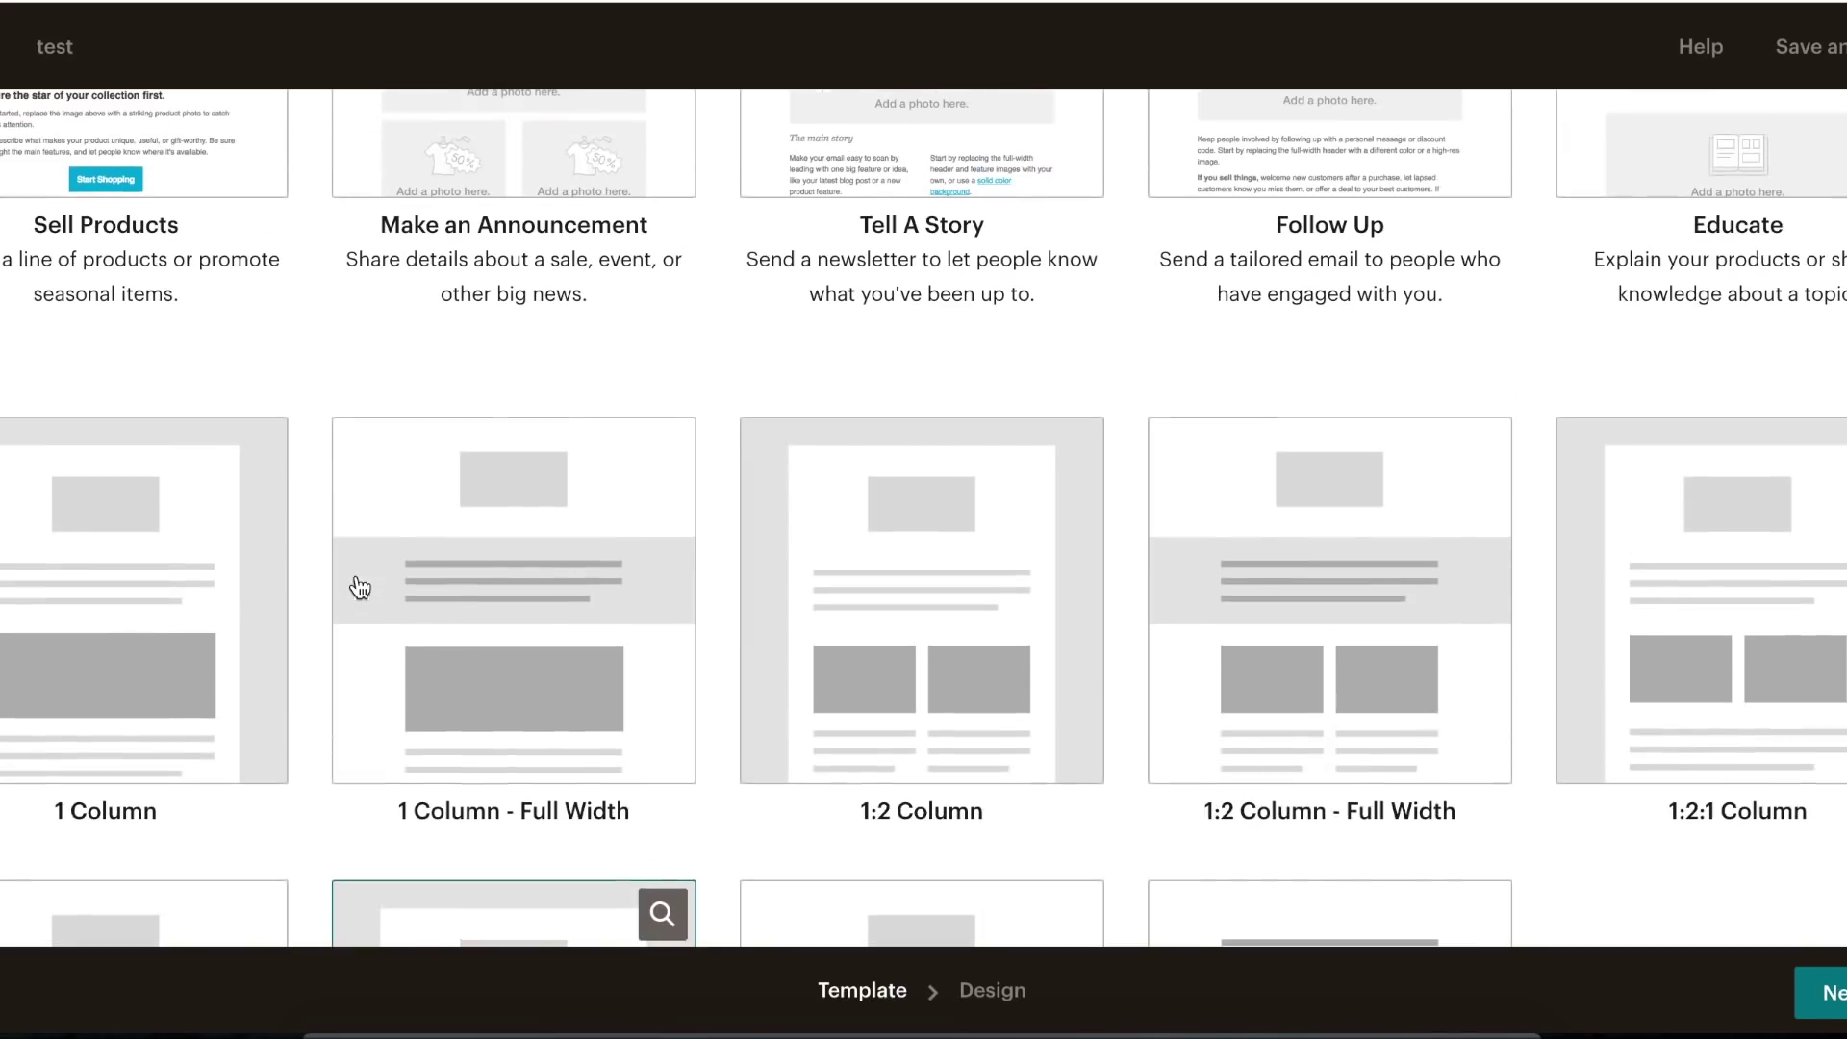
left_click(159, 563)
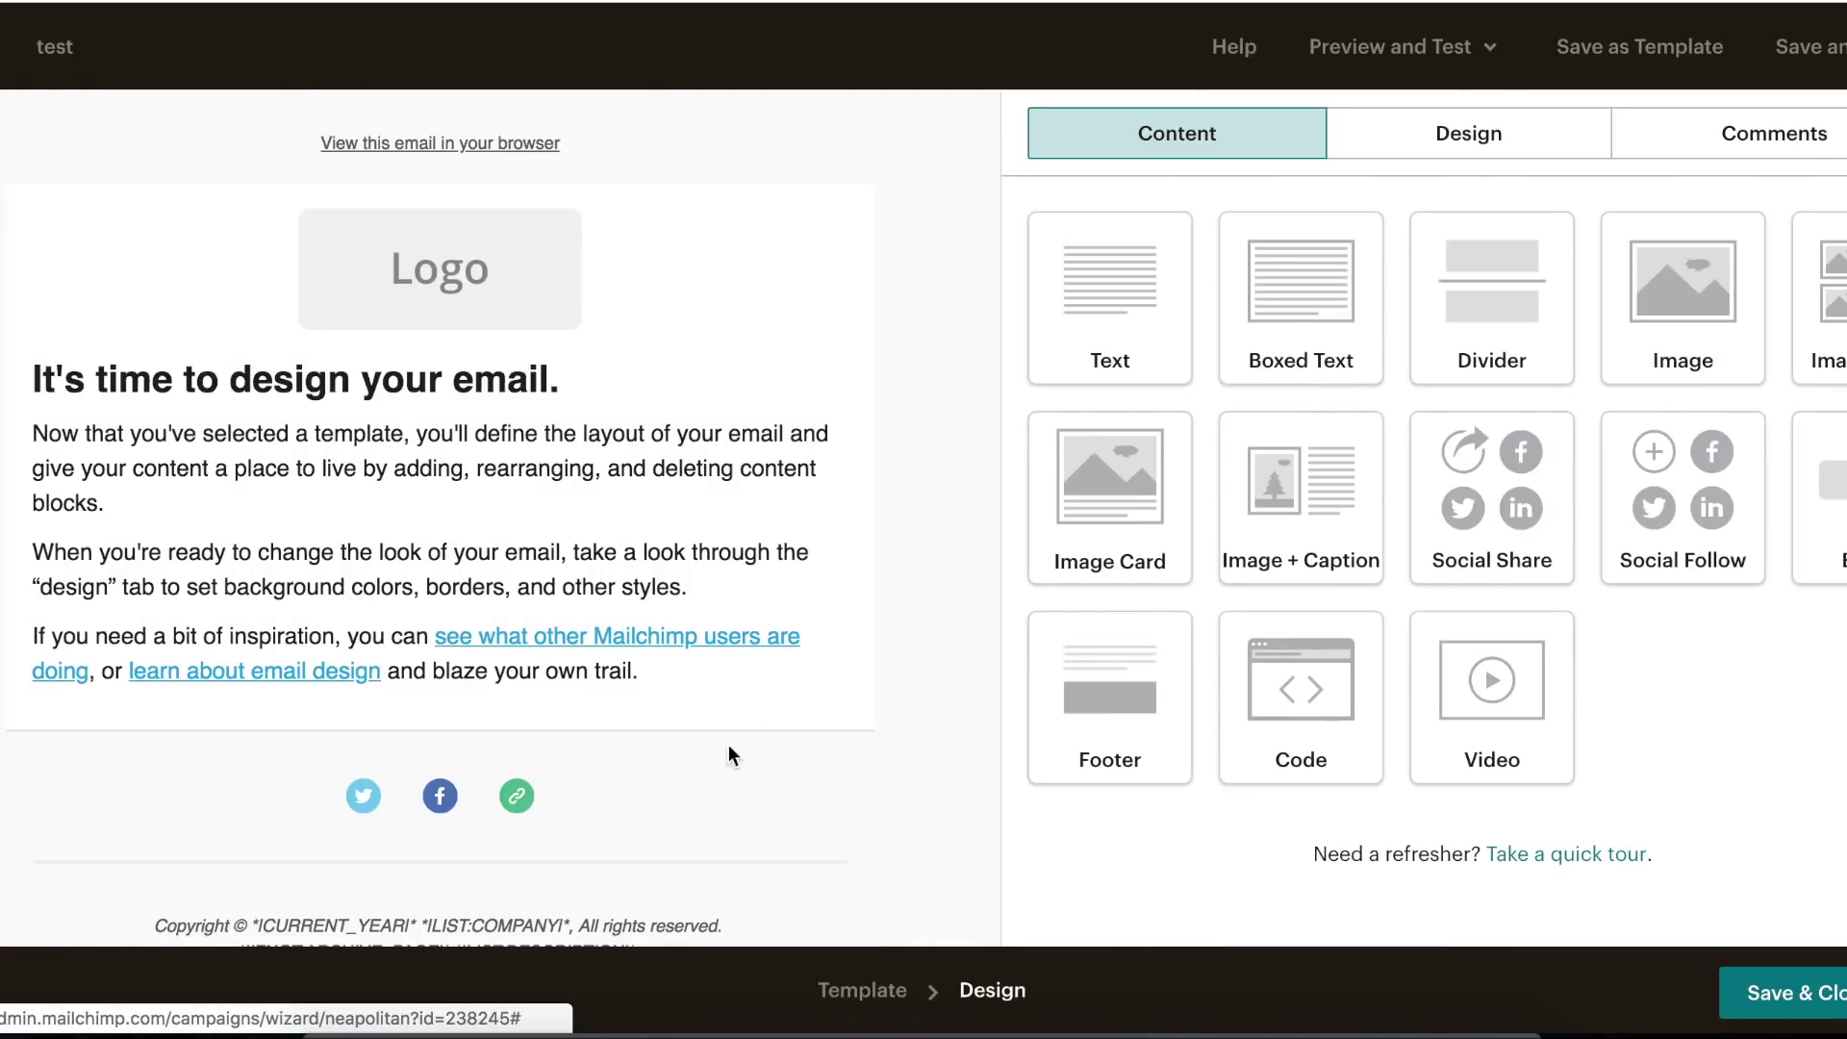
- Delete the social icons, text, footer and logo blocks, confirming each deletion
left_click(831, 784)
left_click(596, 642)
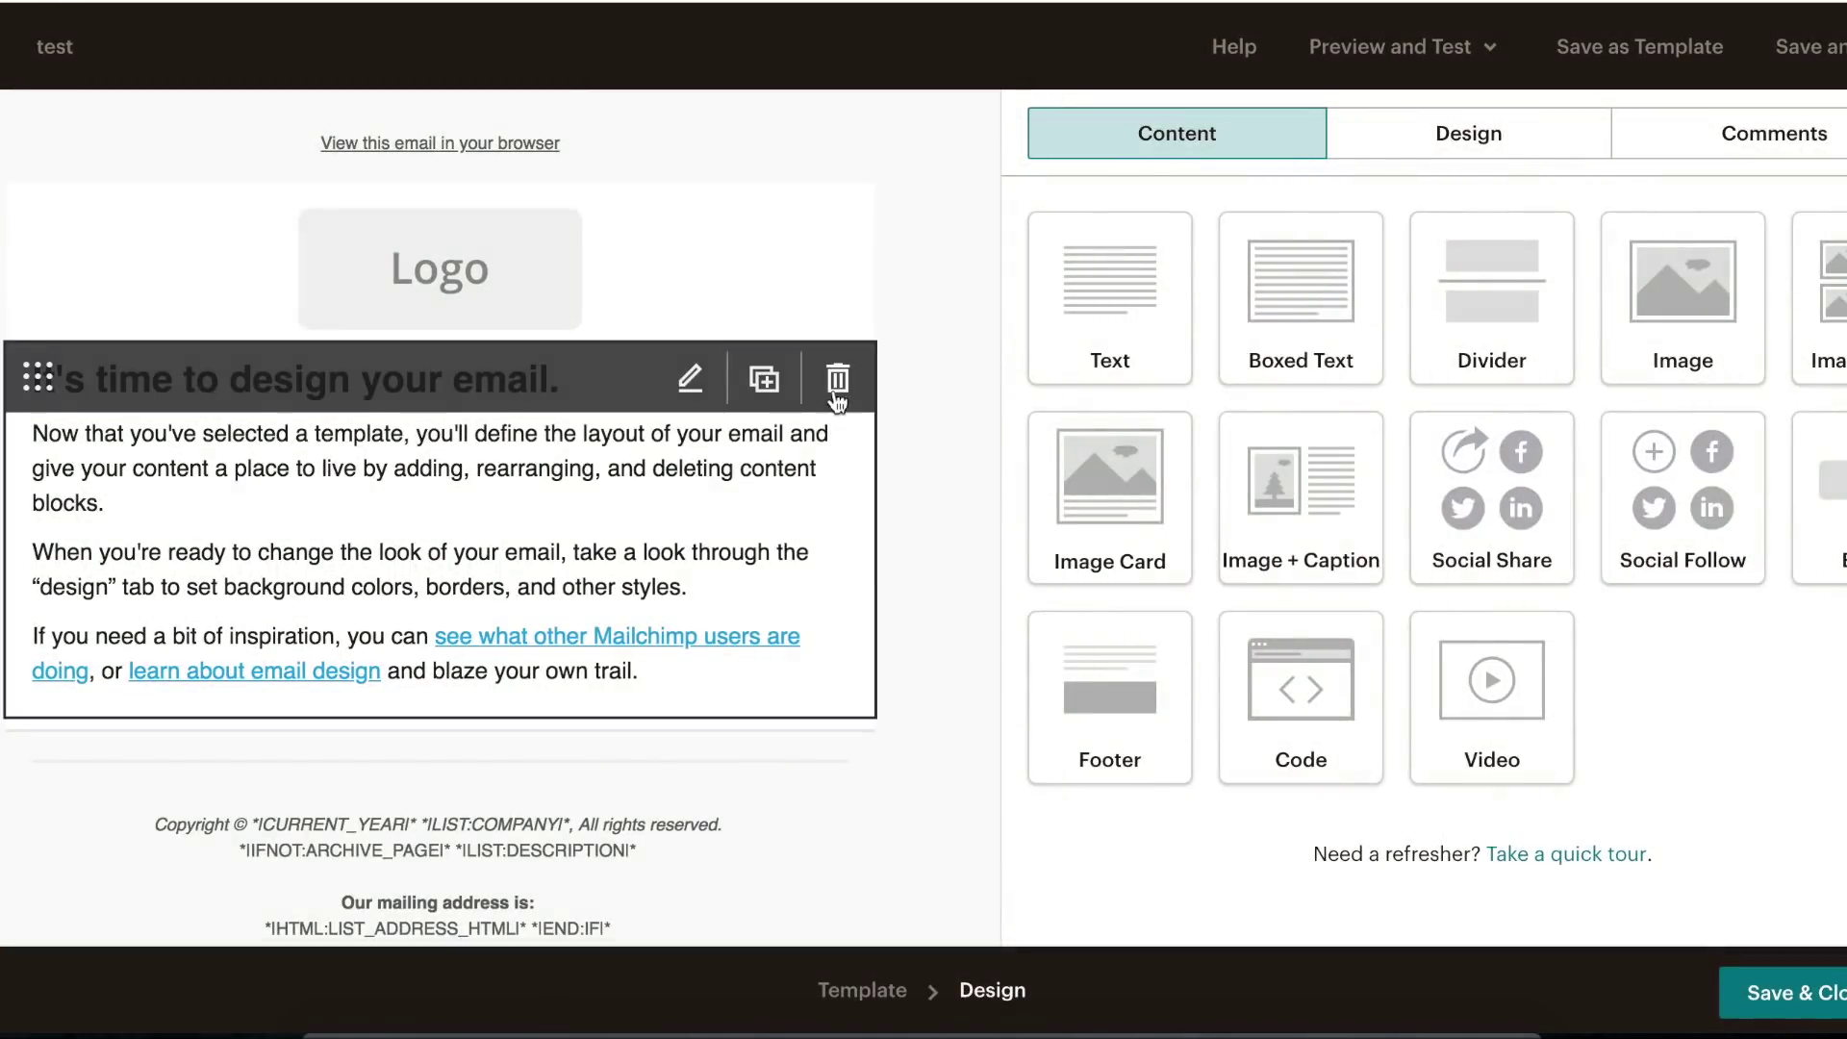
left_click(834, 394)
left_click(593, 638)
left_click(838, 582)
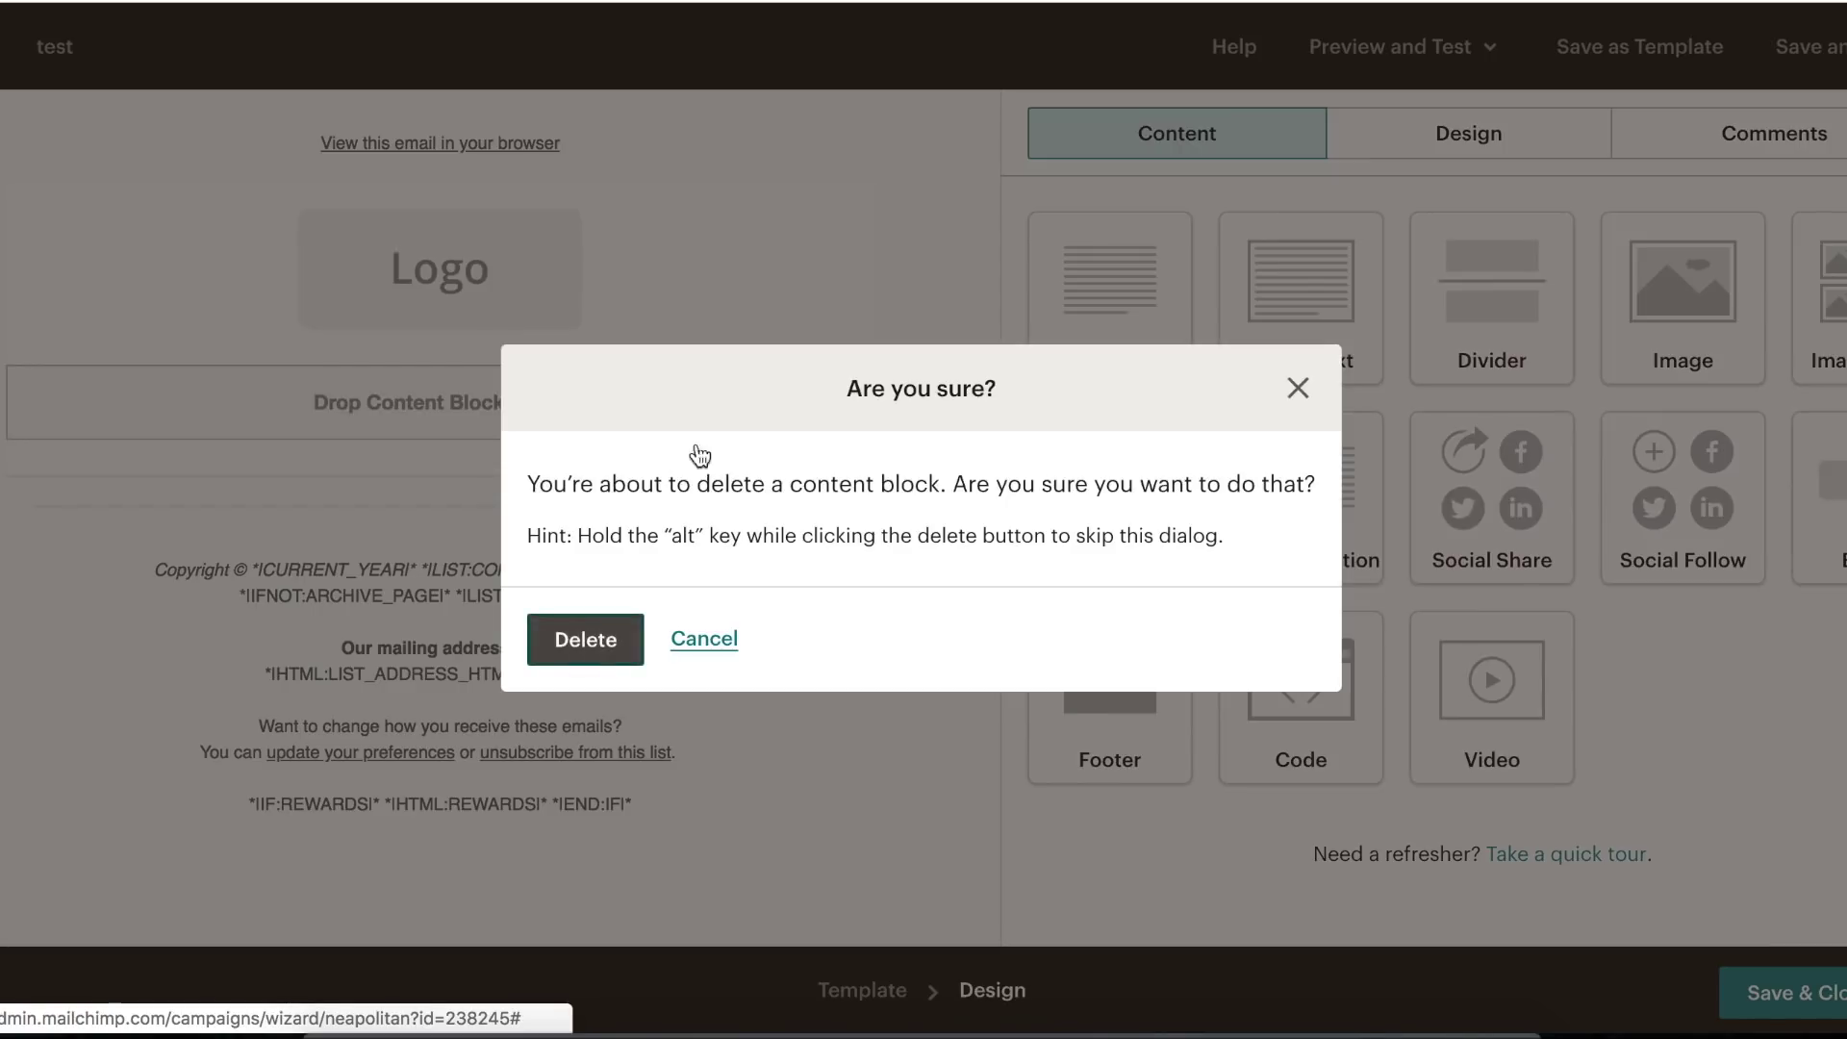
left_click(589, 641)
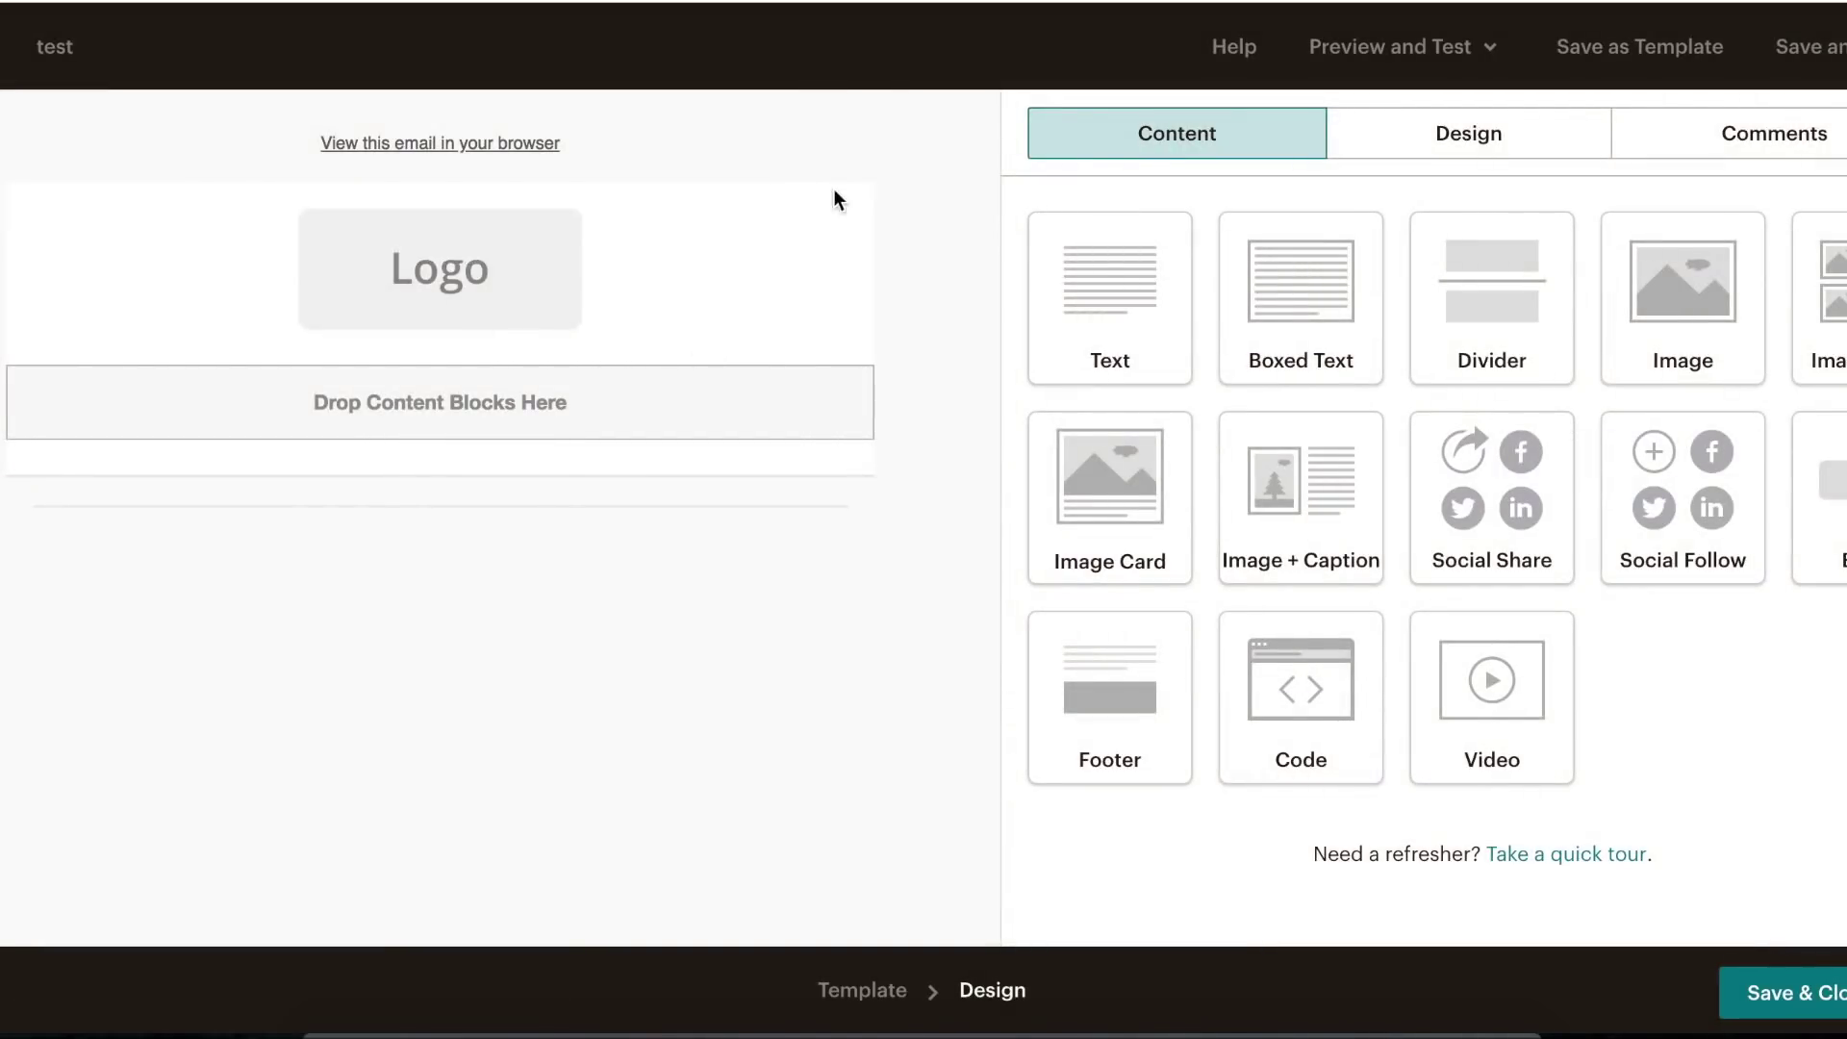
left_click(840, 231)
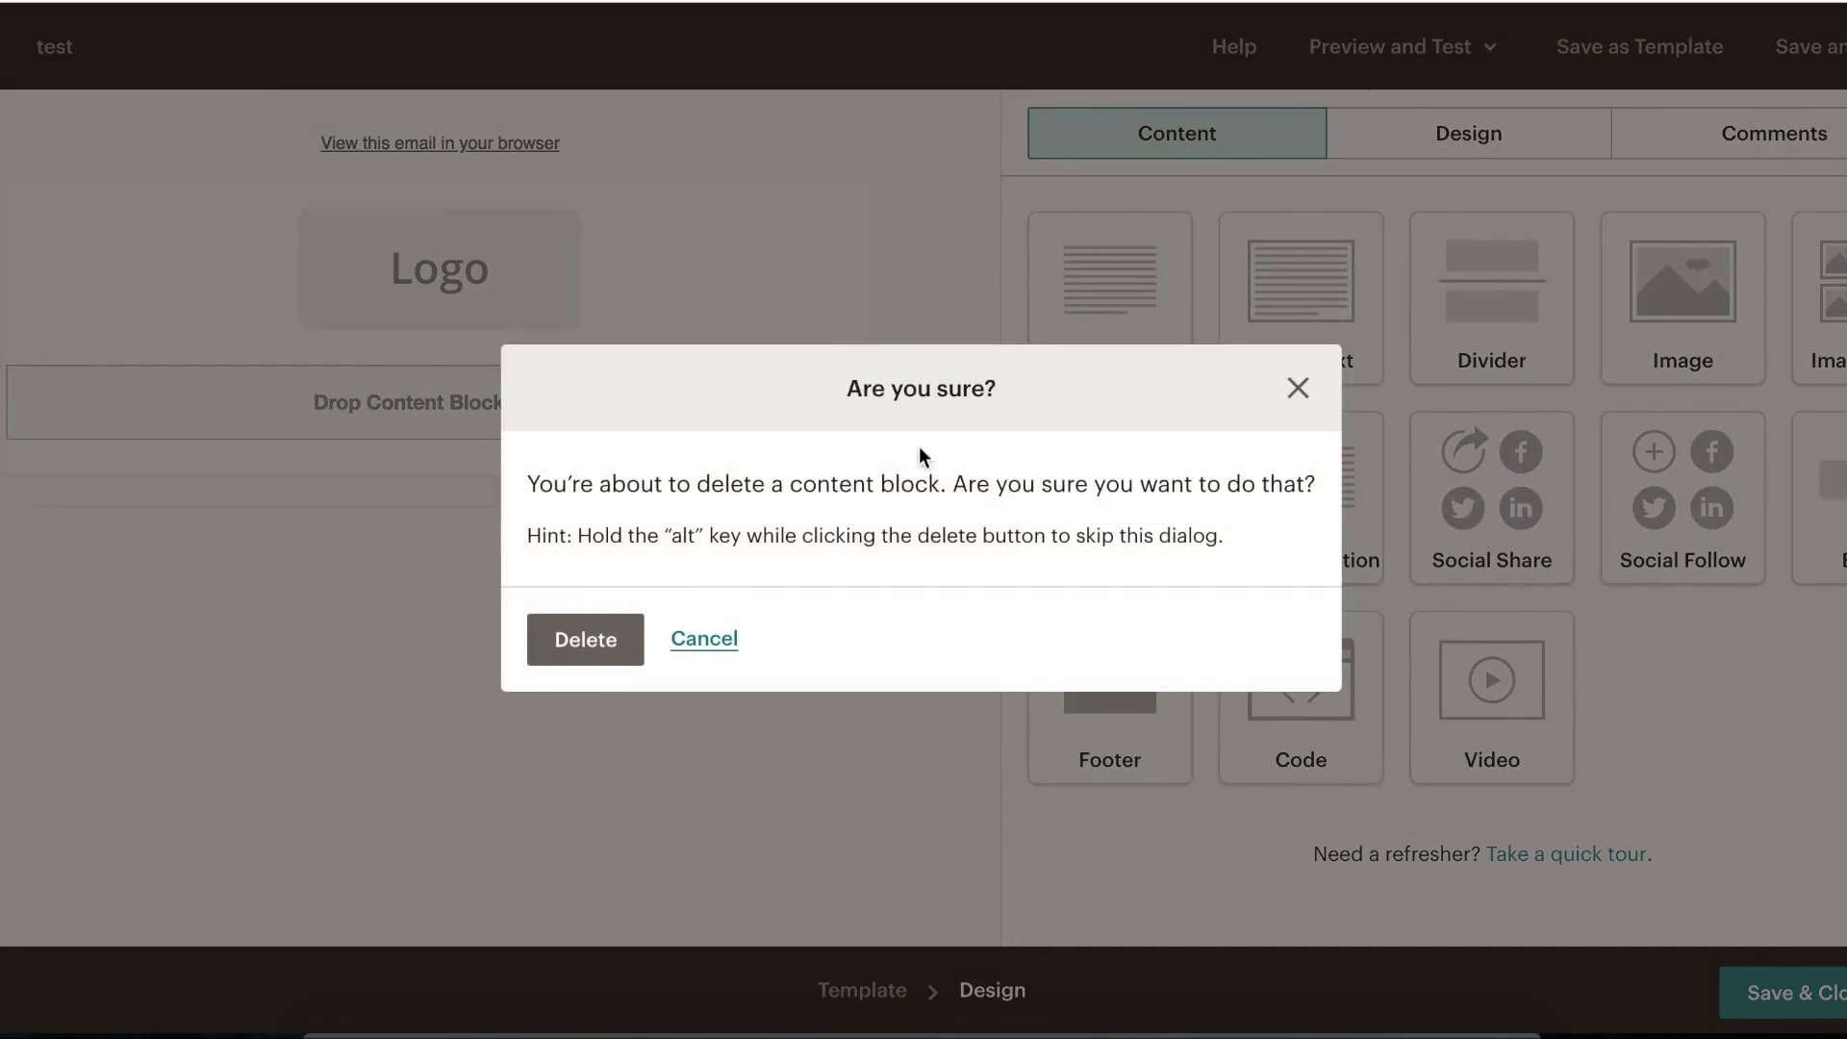
left_click(597, 650)
mouse_move(785, 500)
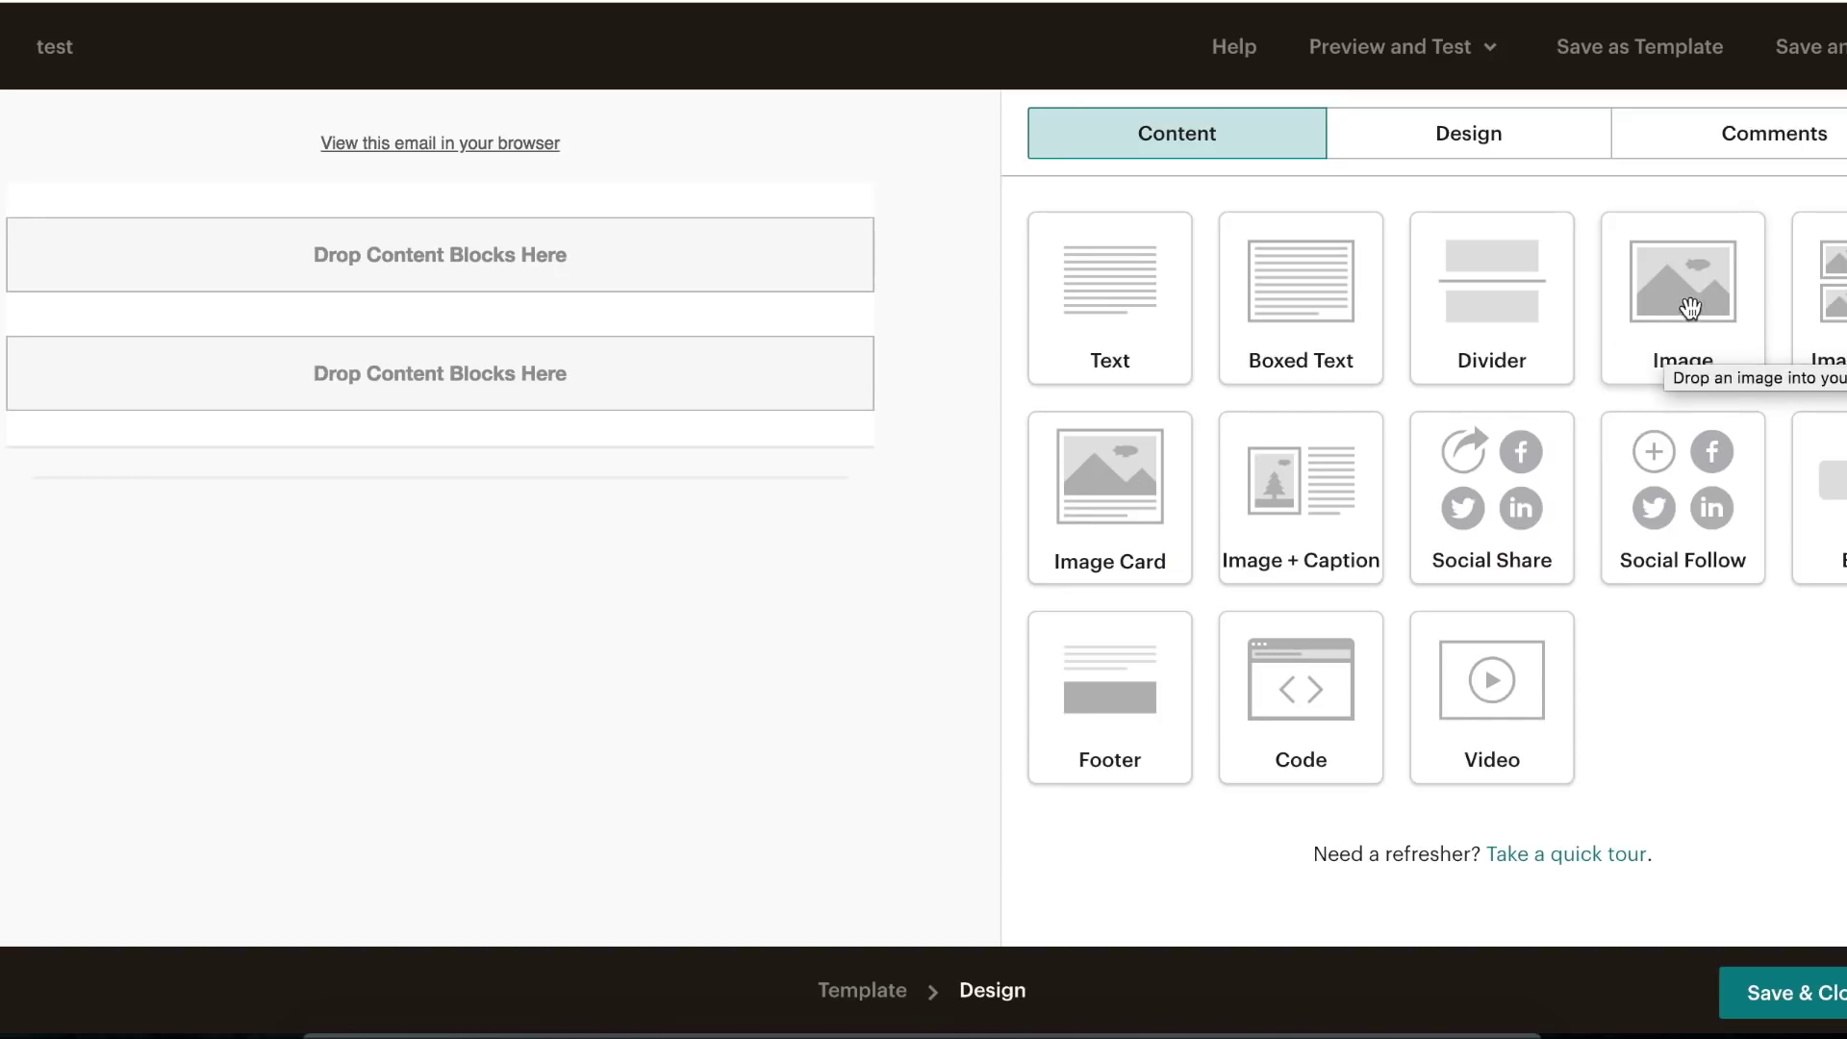
- Add an image block at the top with the WELCOME.png Understanding Nutrition image
left_click_drag(1690, 301, 580, 142)
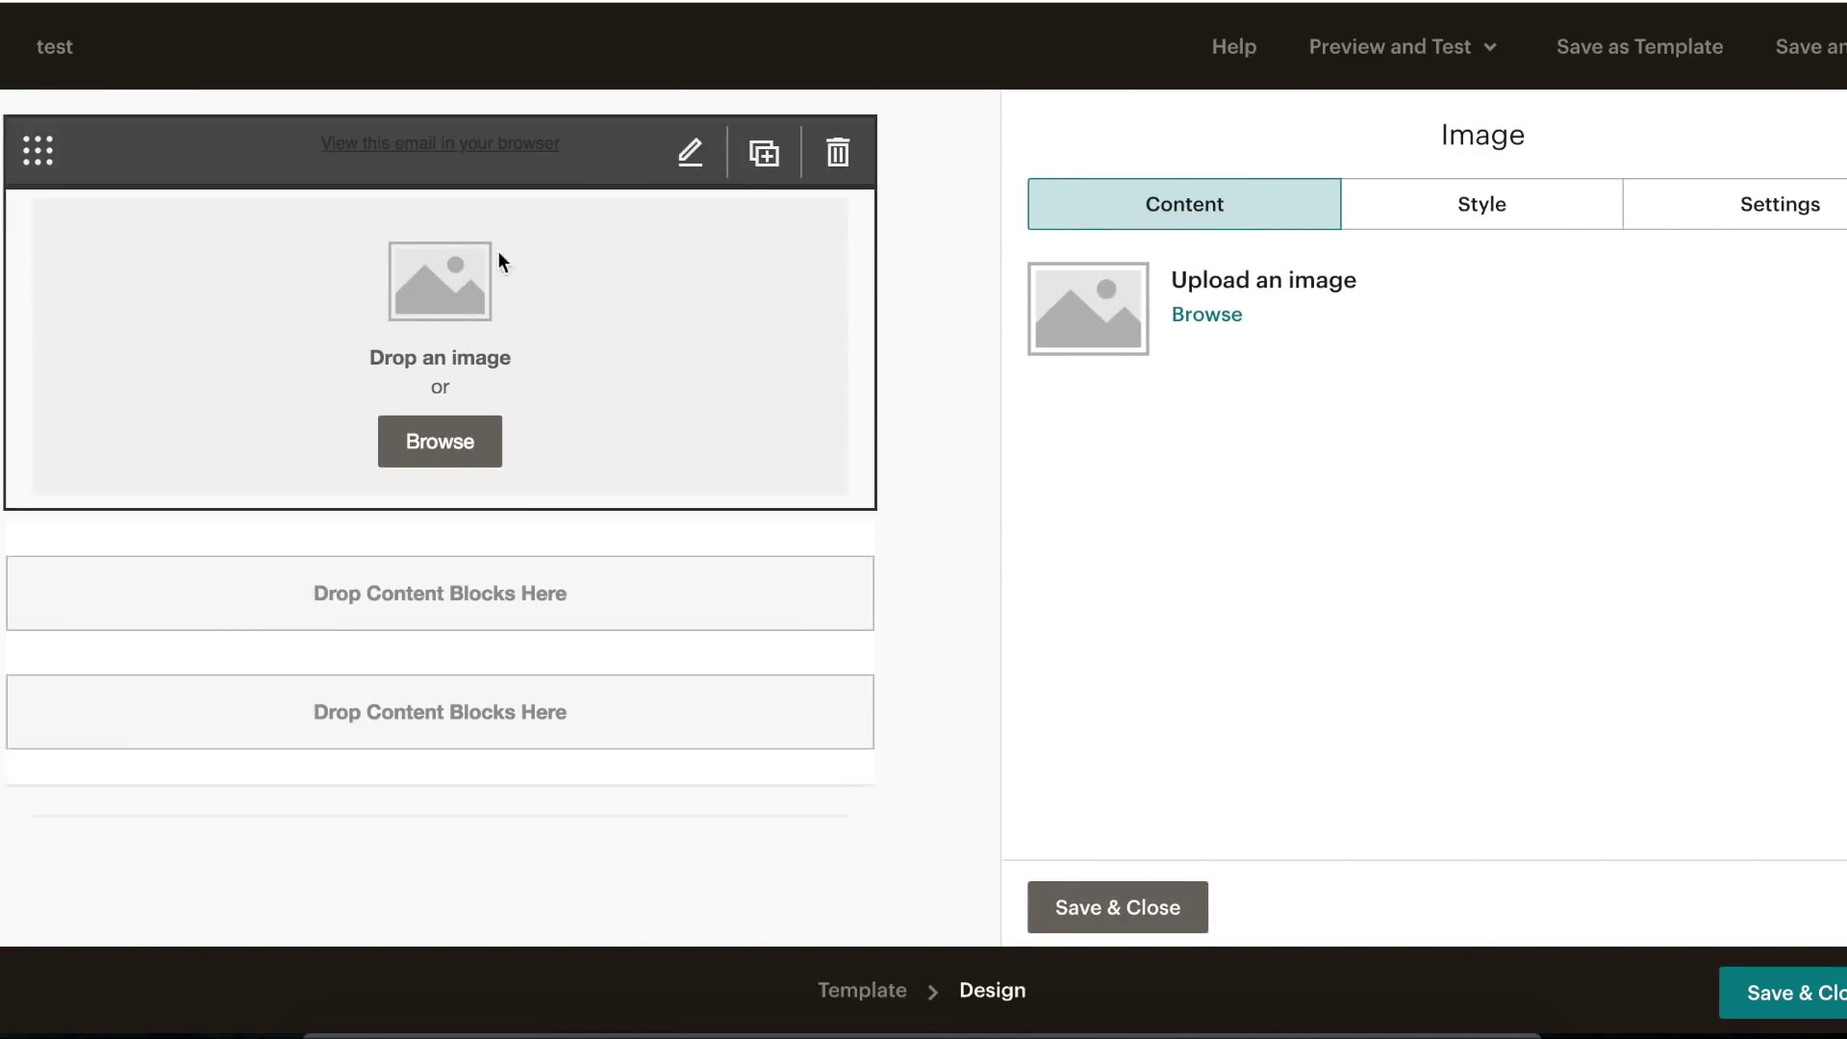
left_click(1199, 320)
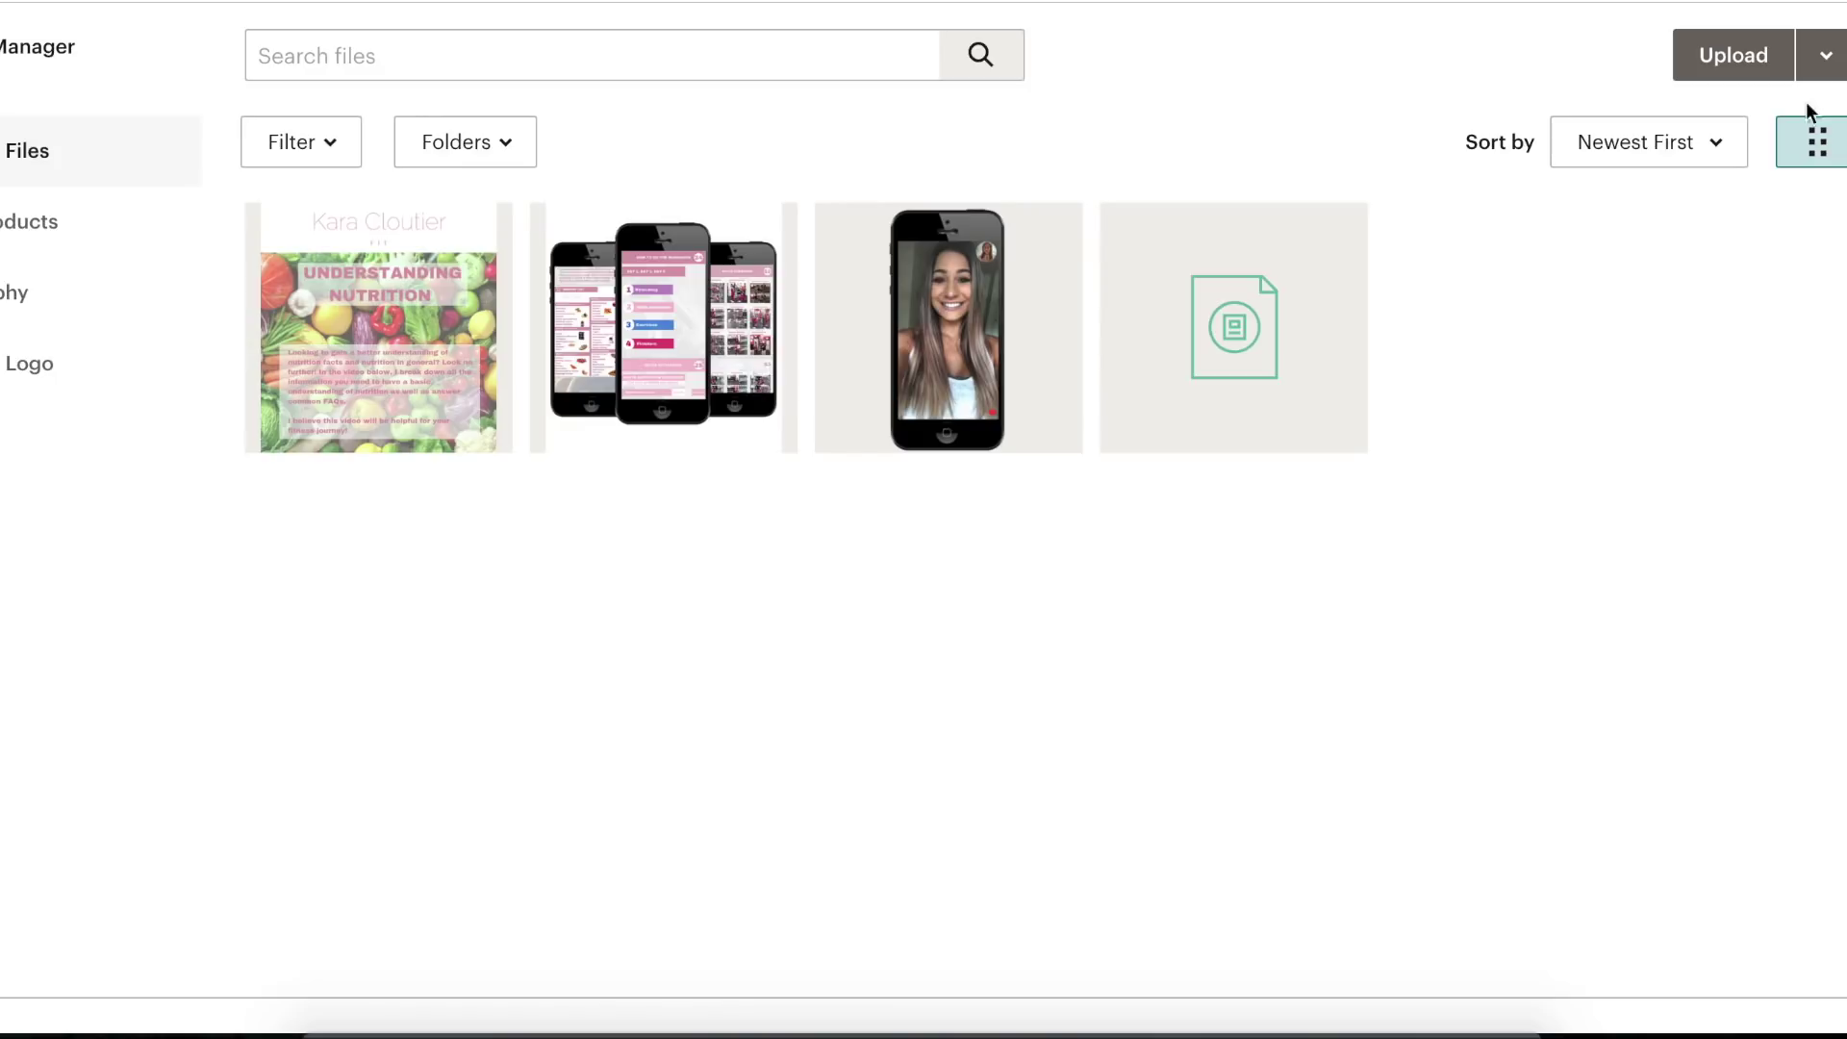
left_click(1735, 68)
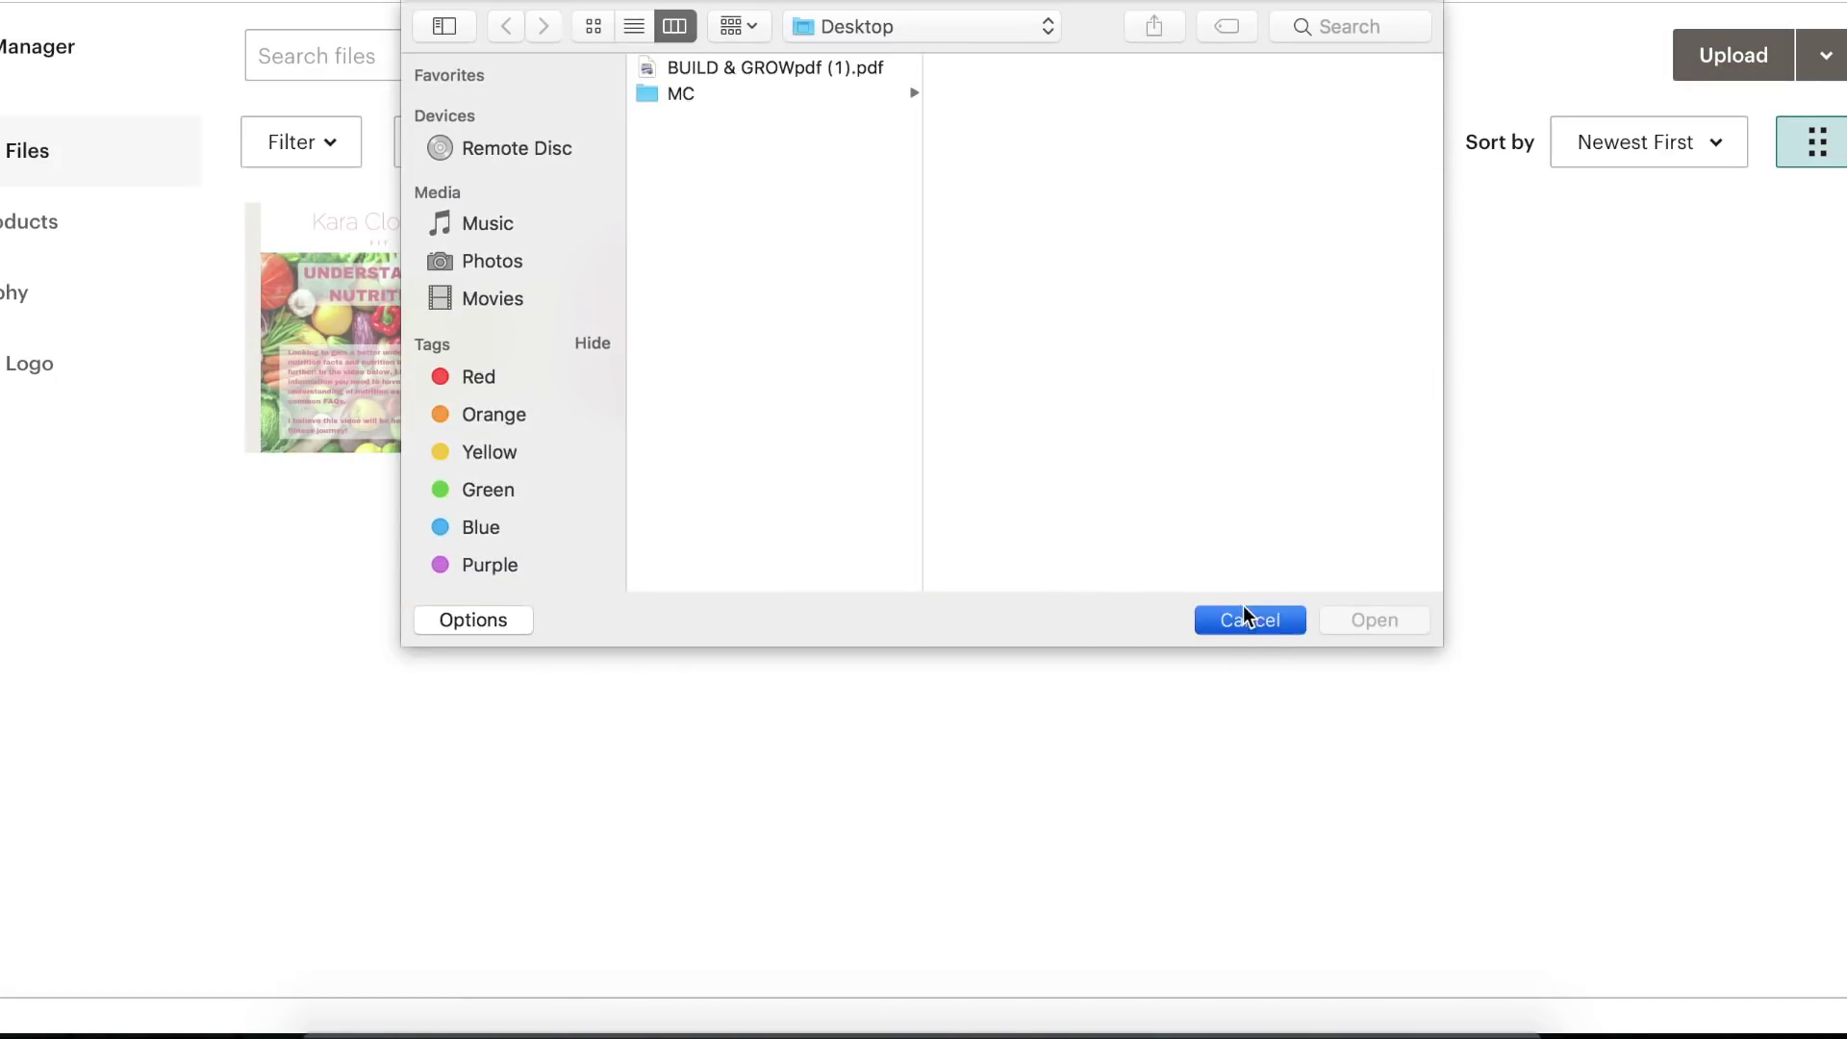
left_click(1249, 619)
left_click(450, 352)
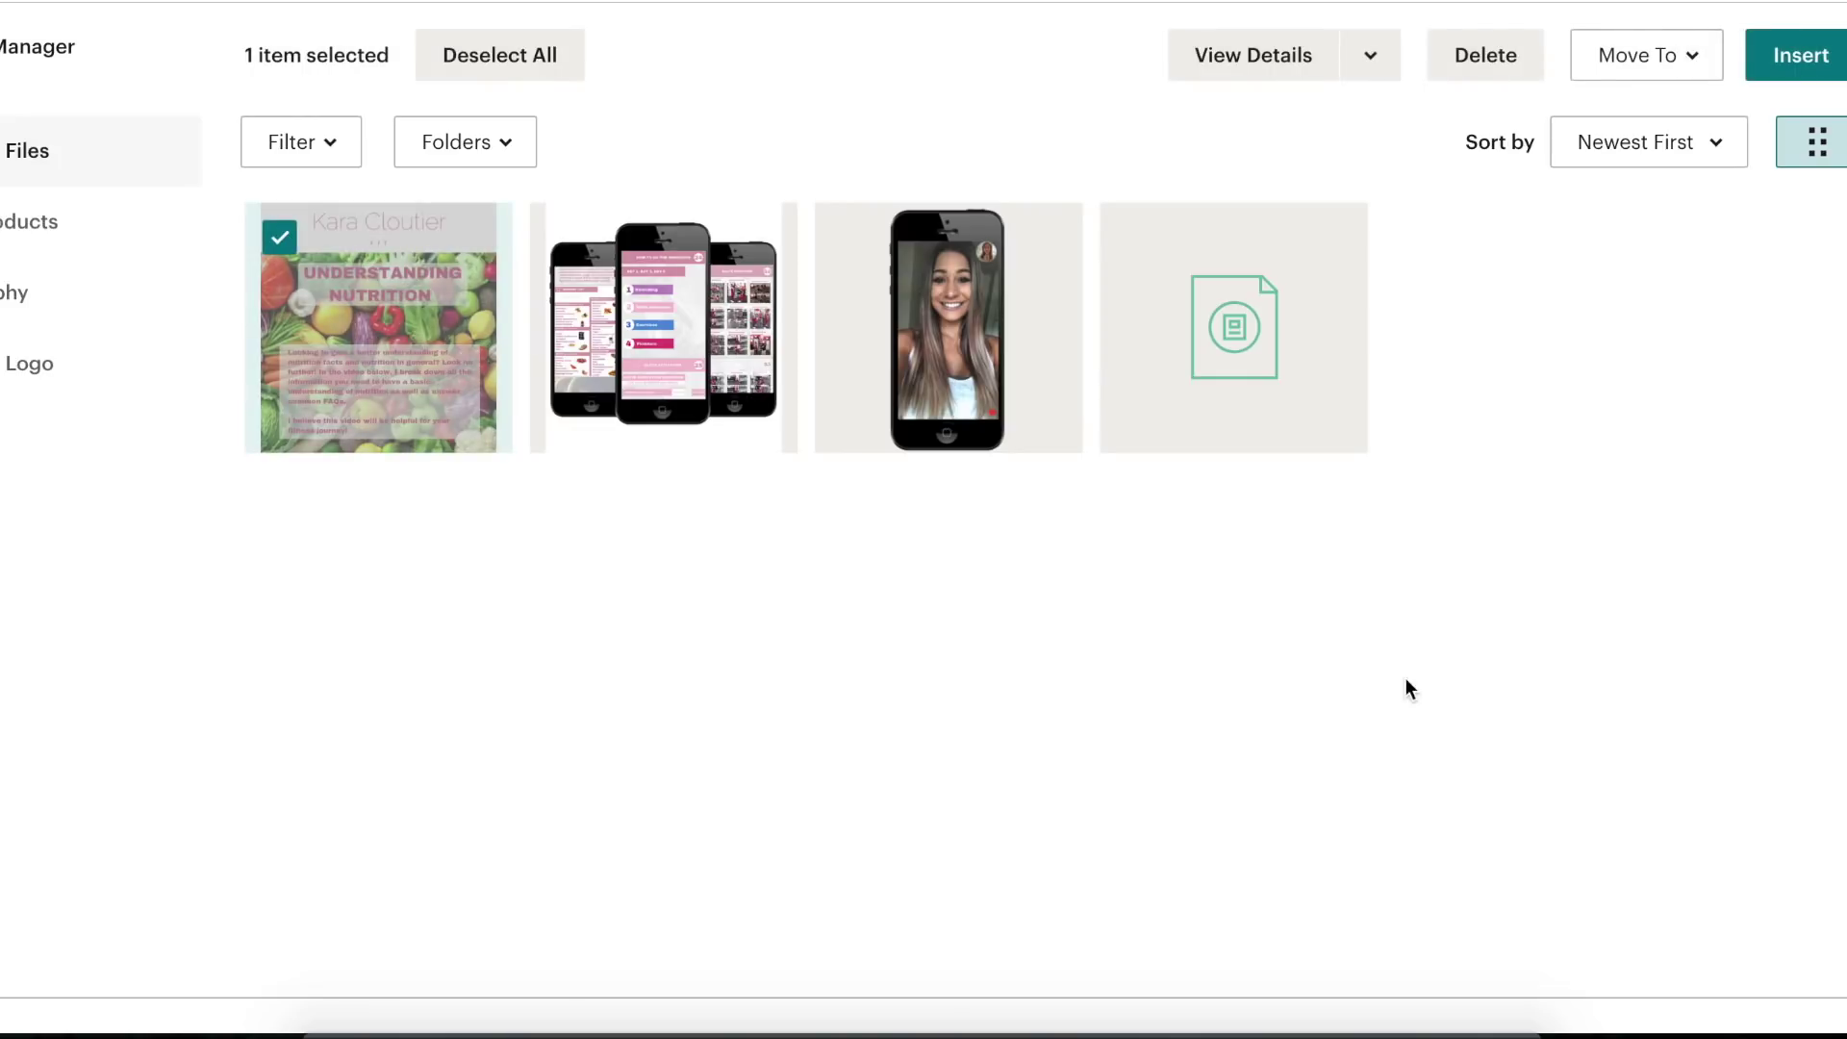
left_click(1789, 67)
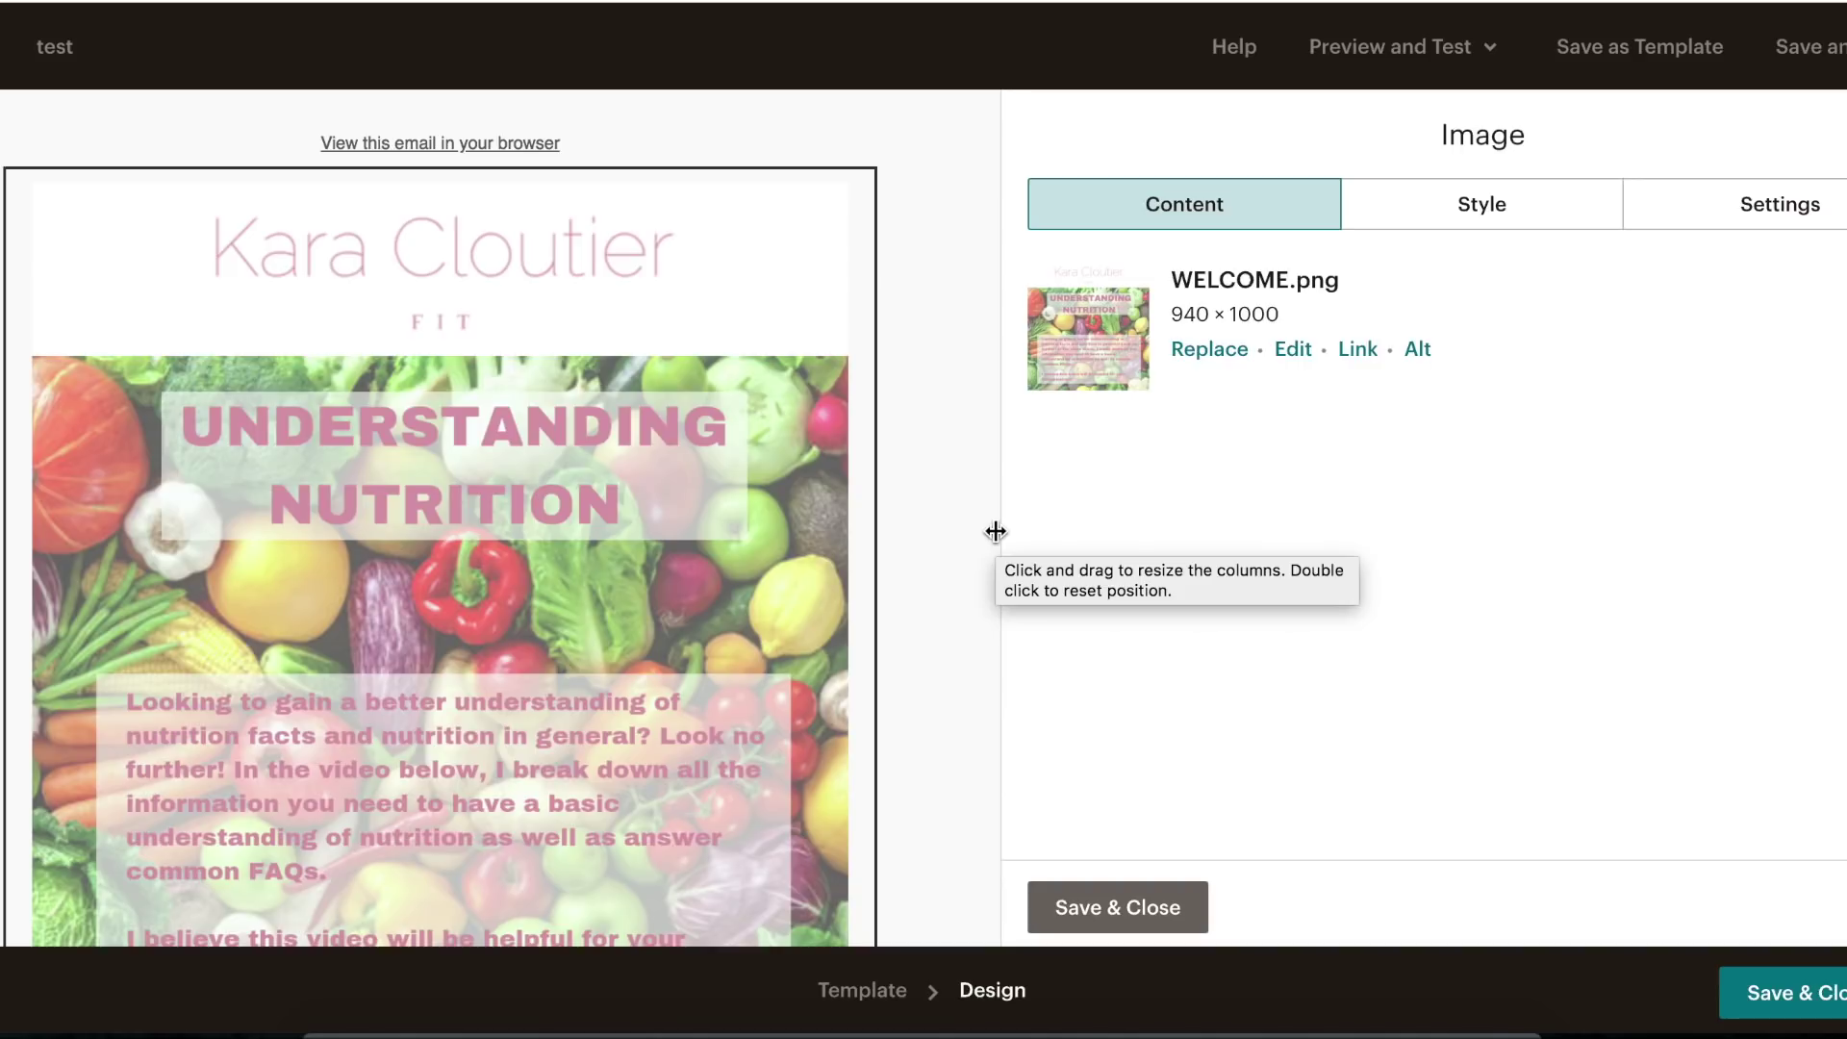
- Review the header image and save and close its settings
scroll(956, 554, "down", 4)
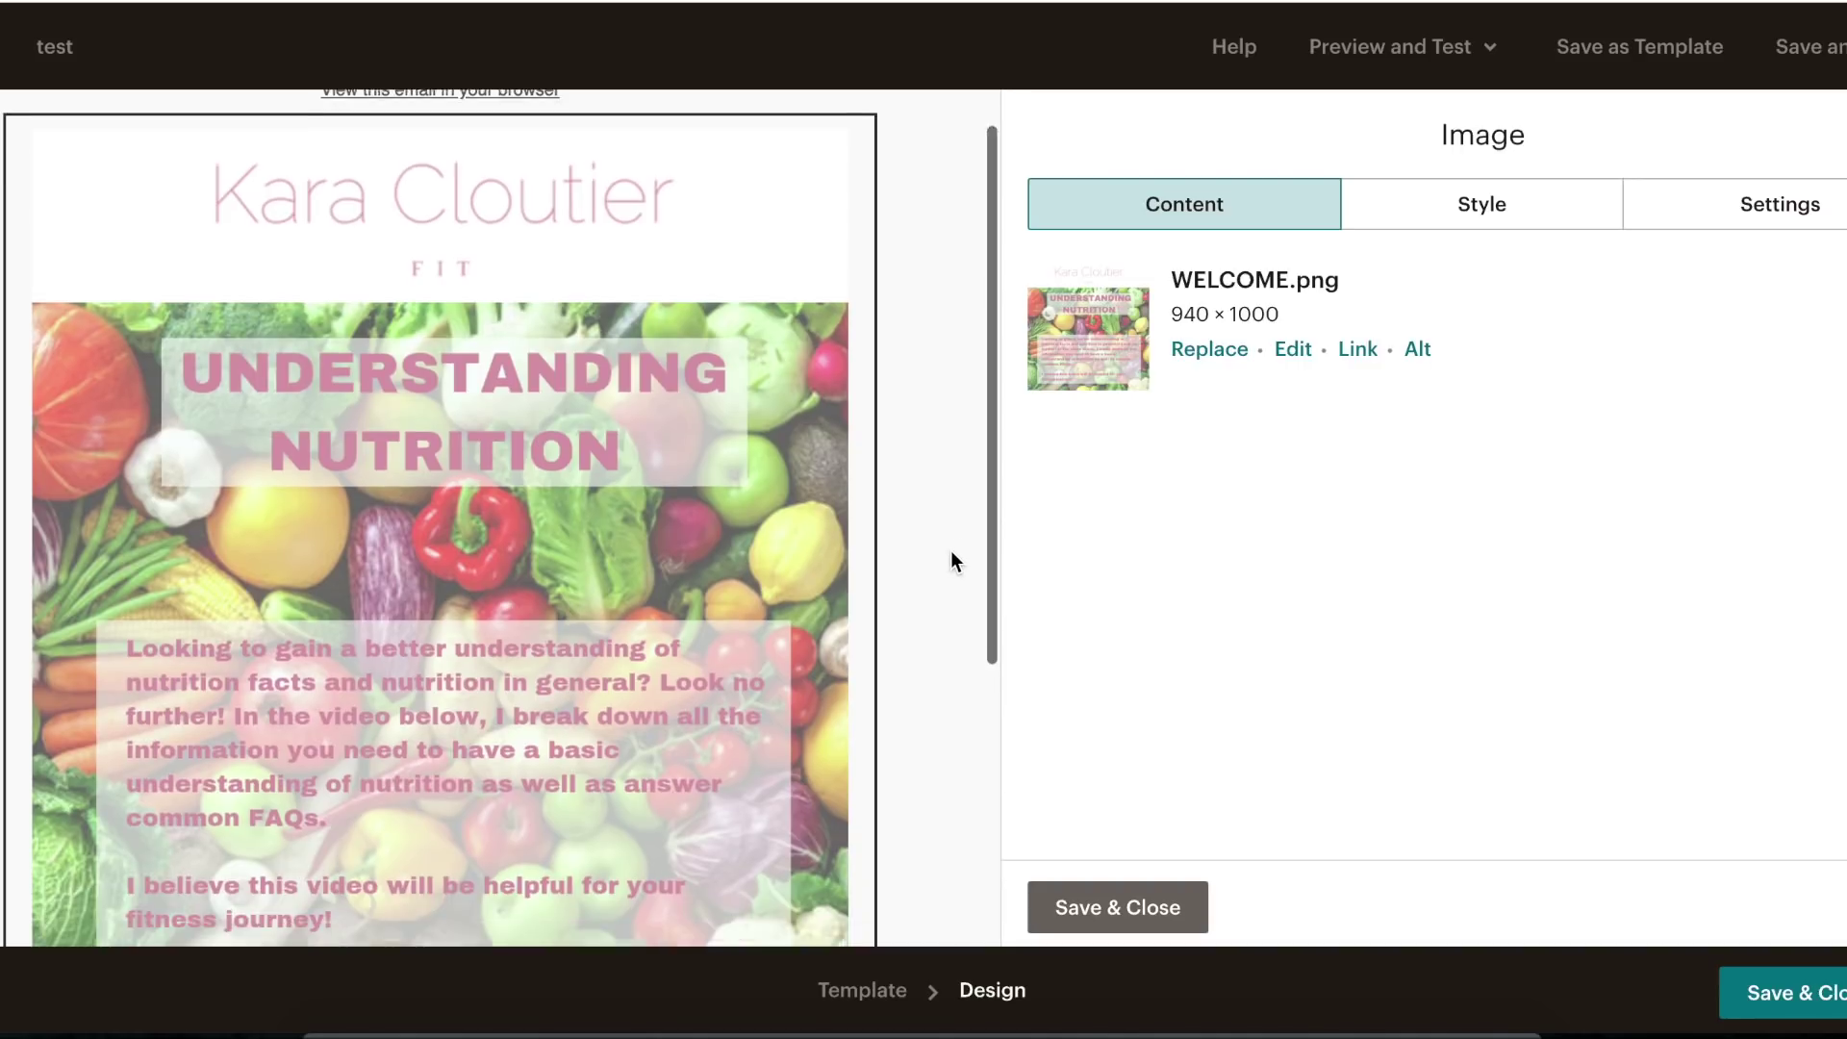
scroll(954, 560, "up", 1)
scroll(951, 552, "up", 3)
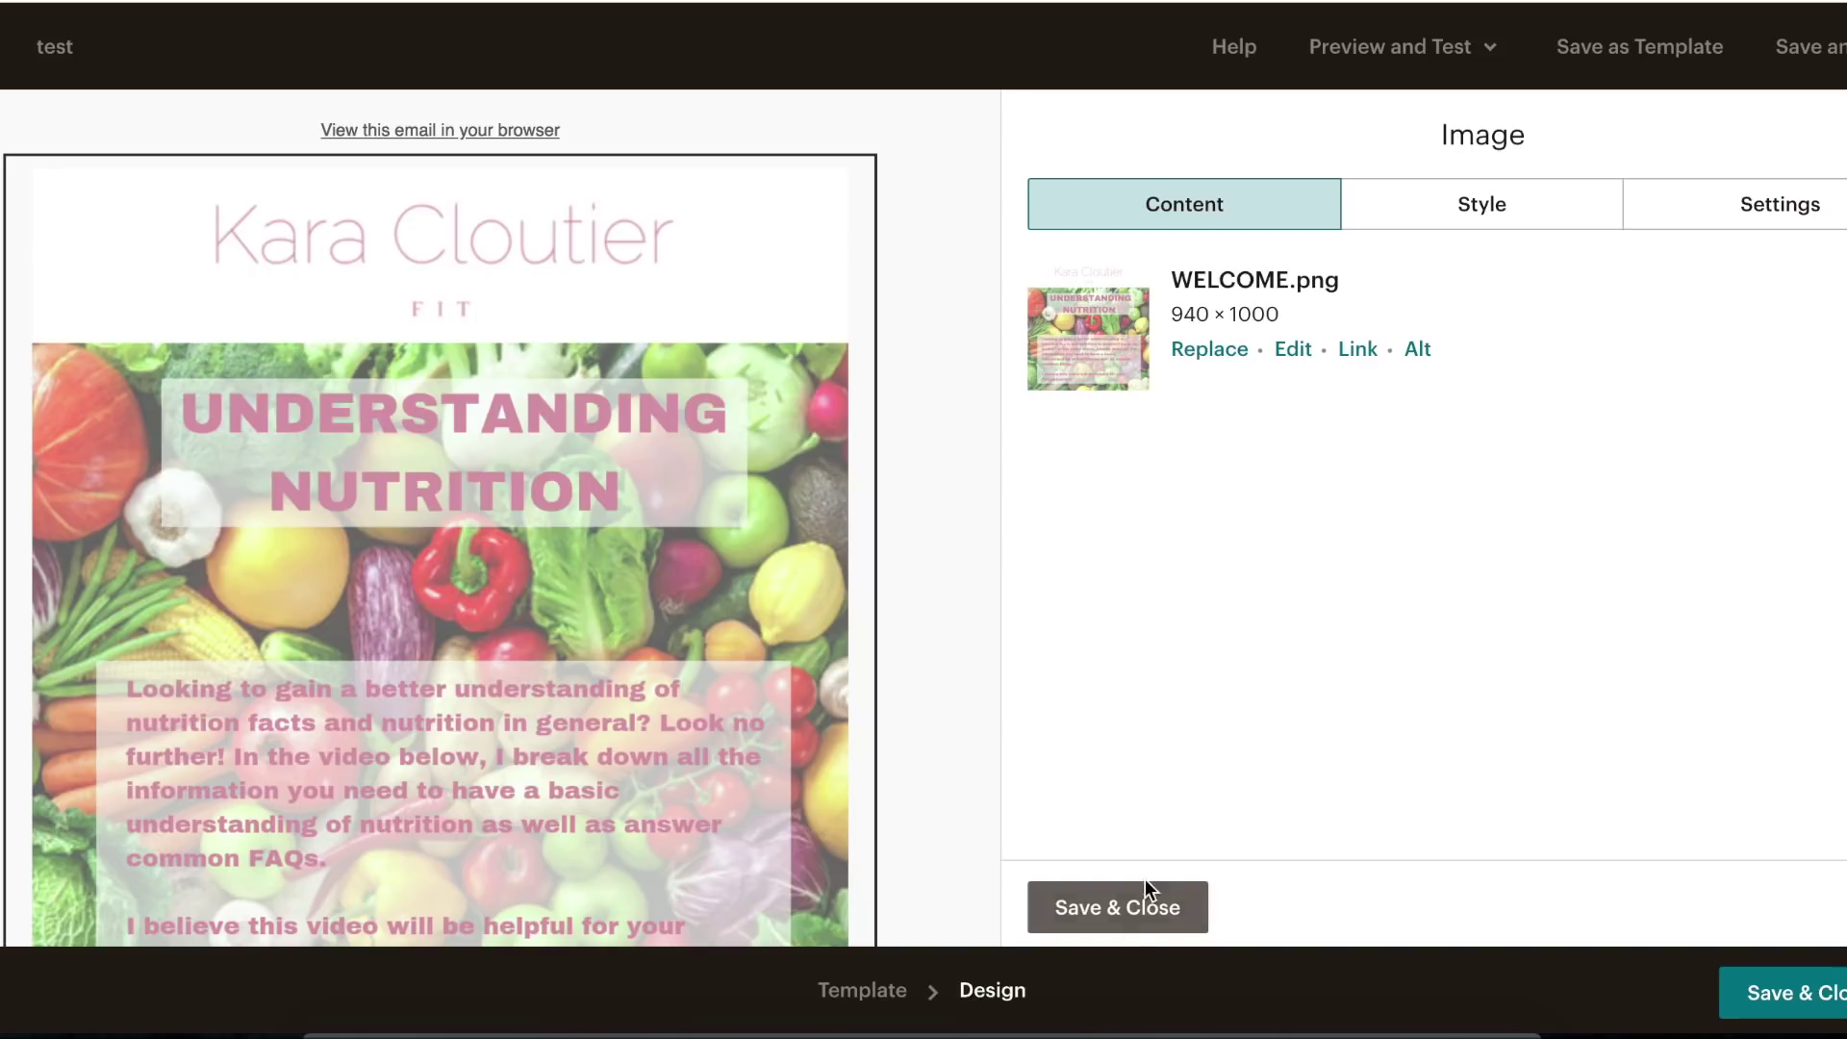
left_click(1133, 909)
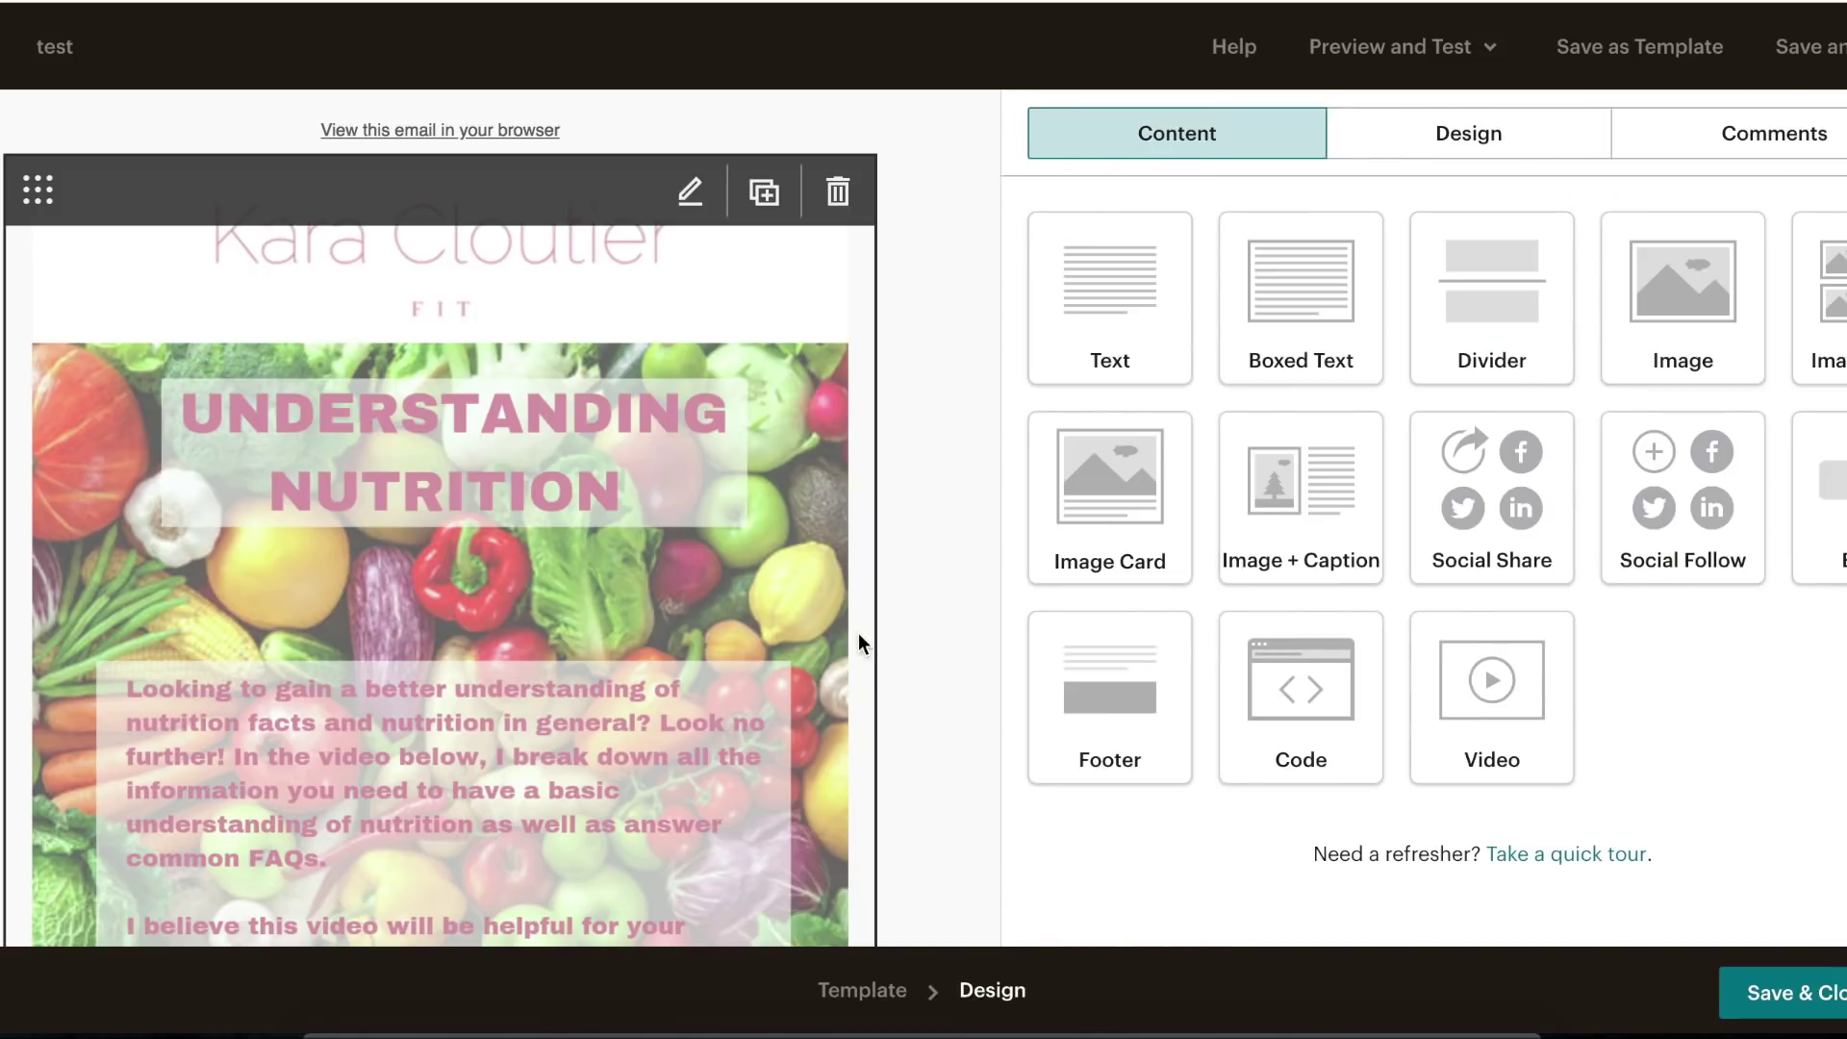
- Add a video block below the header with the Beginners Guide to Nutrition YouTube URL
scroll(858, 633, "down", 5)
scroll(410, 378, "up", 5)
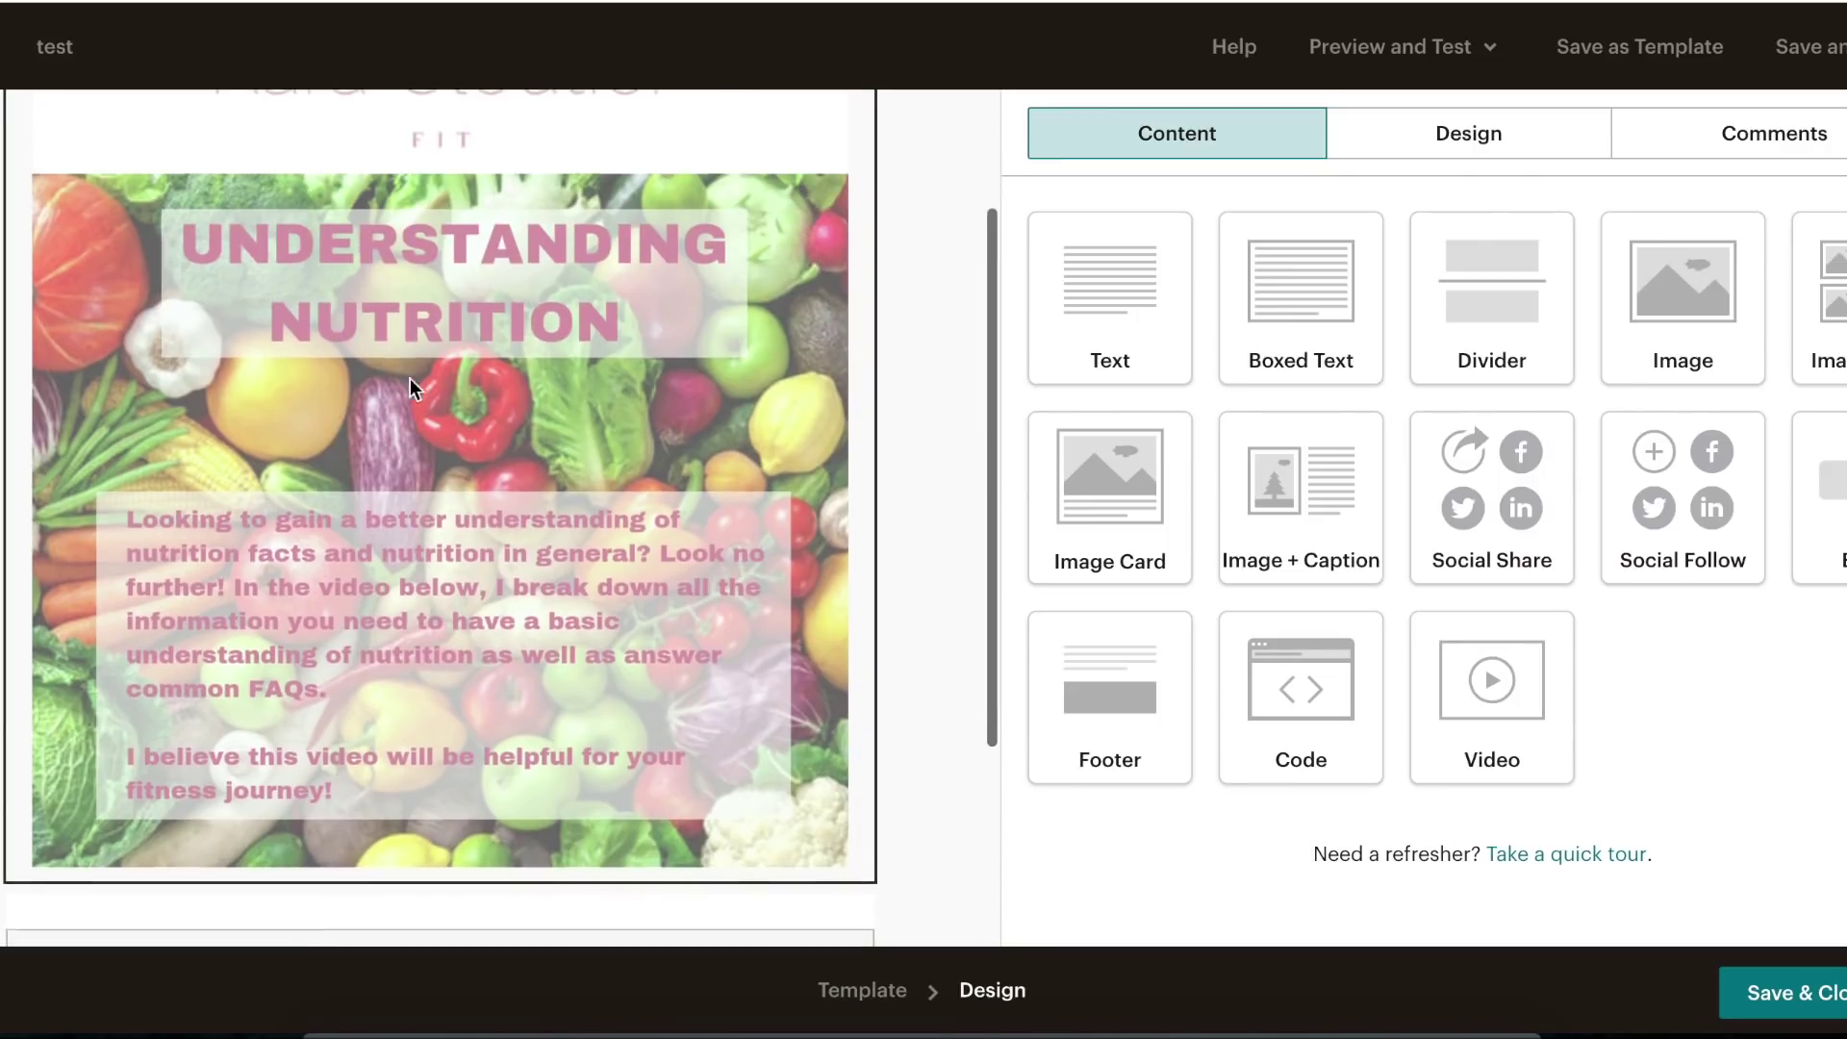
scroll(521, 510, "down", 5)
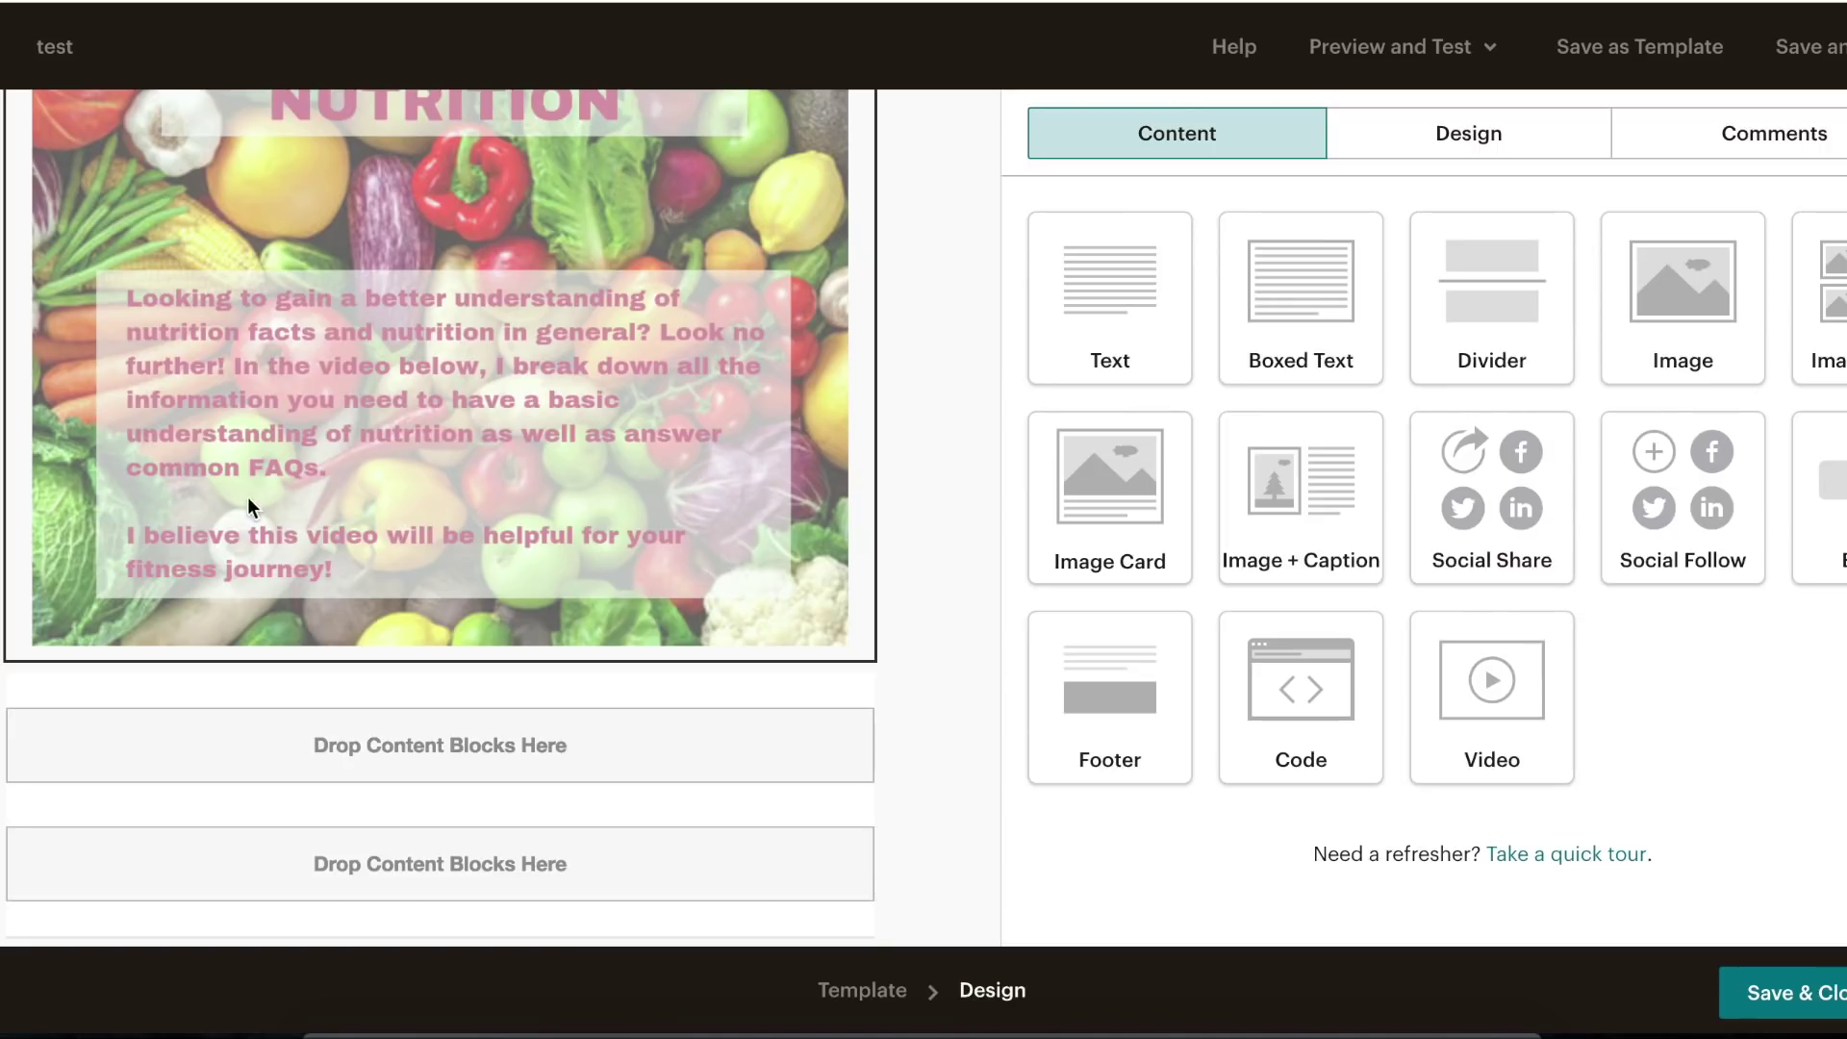
scroll(412, 651, "down", 1)
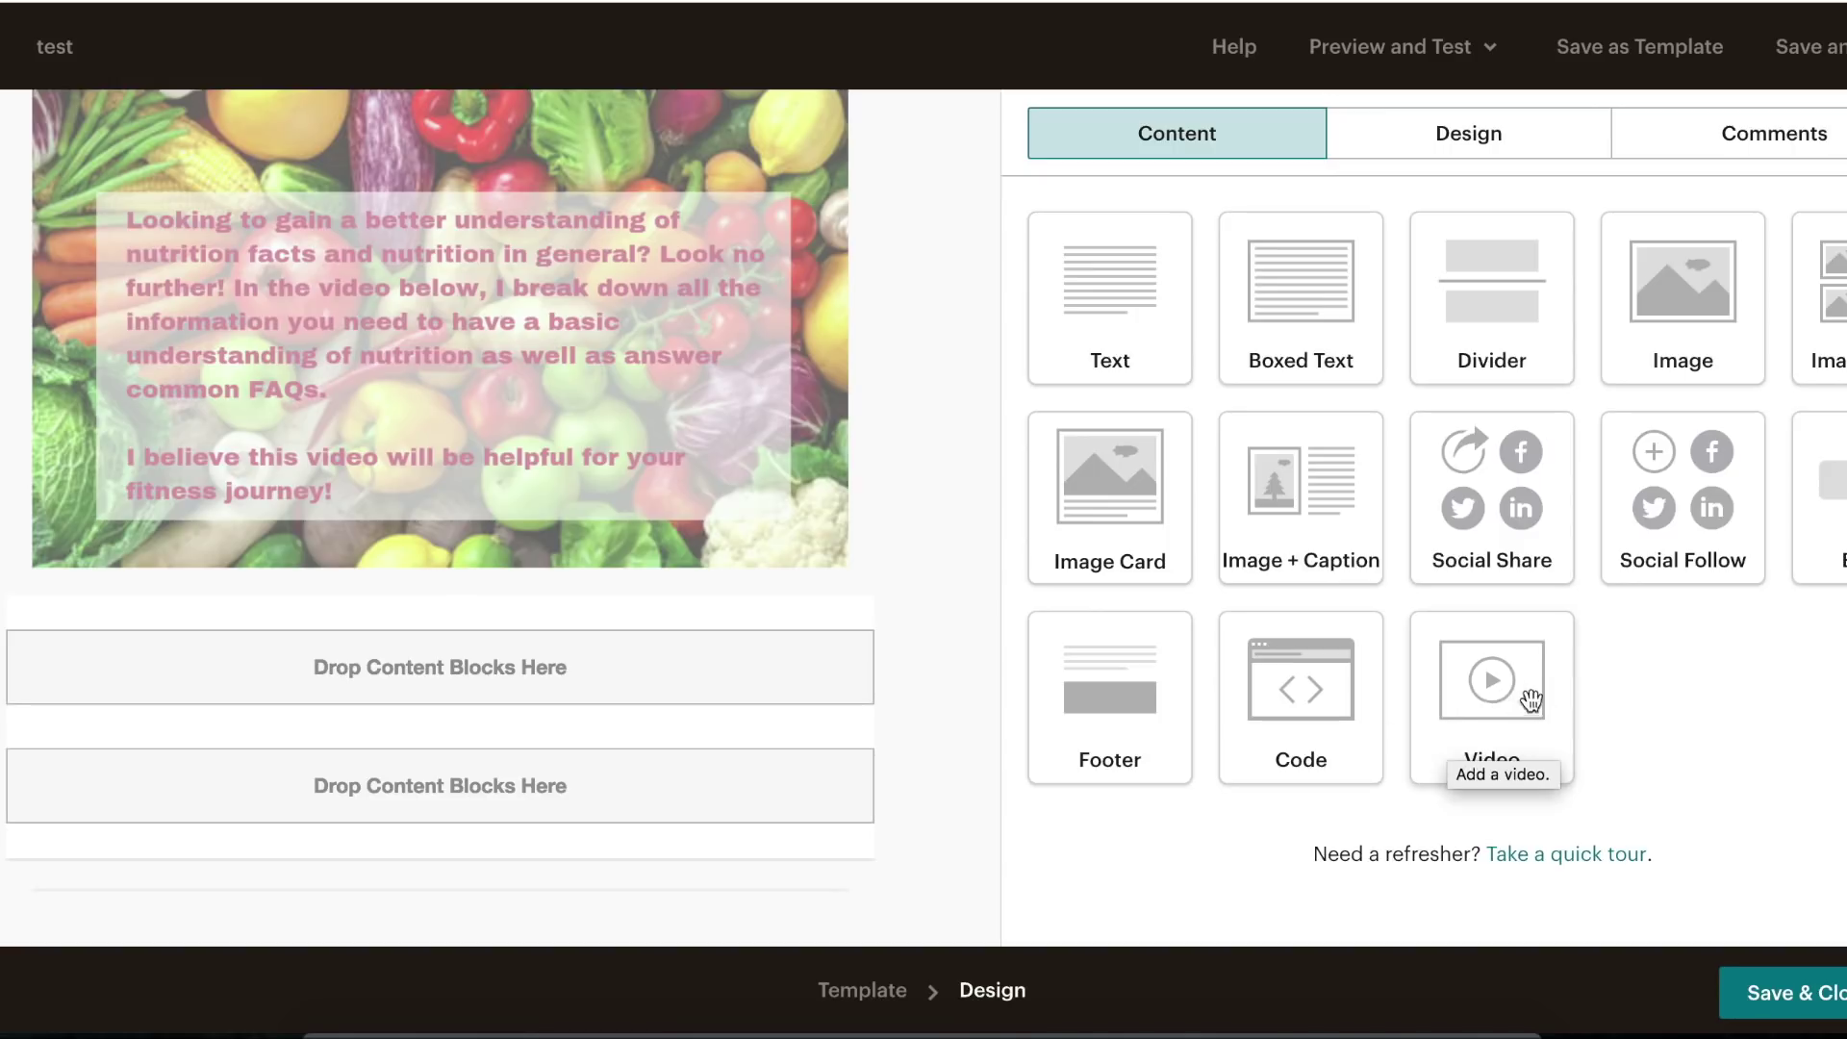
left_click_drag(1471, 685, 522, 602)
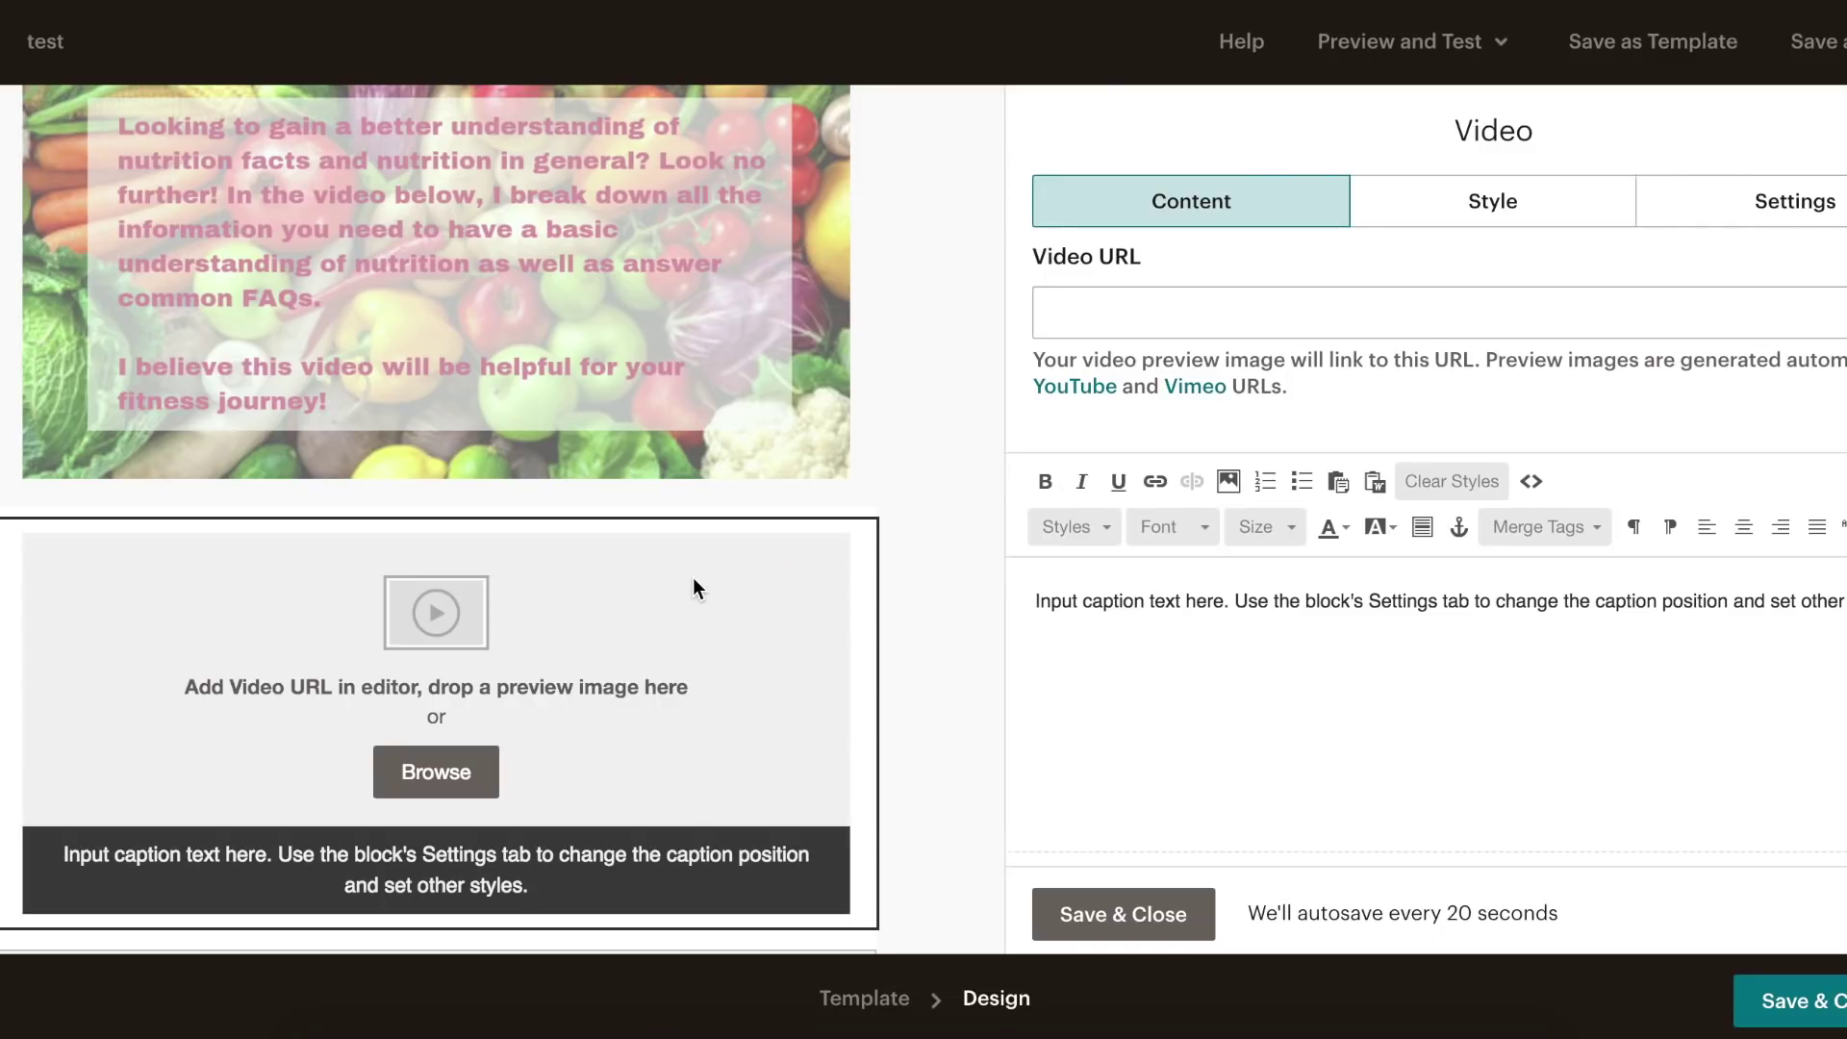
left_click(1112, 308)
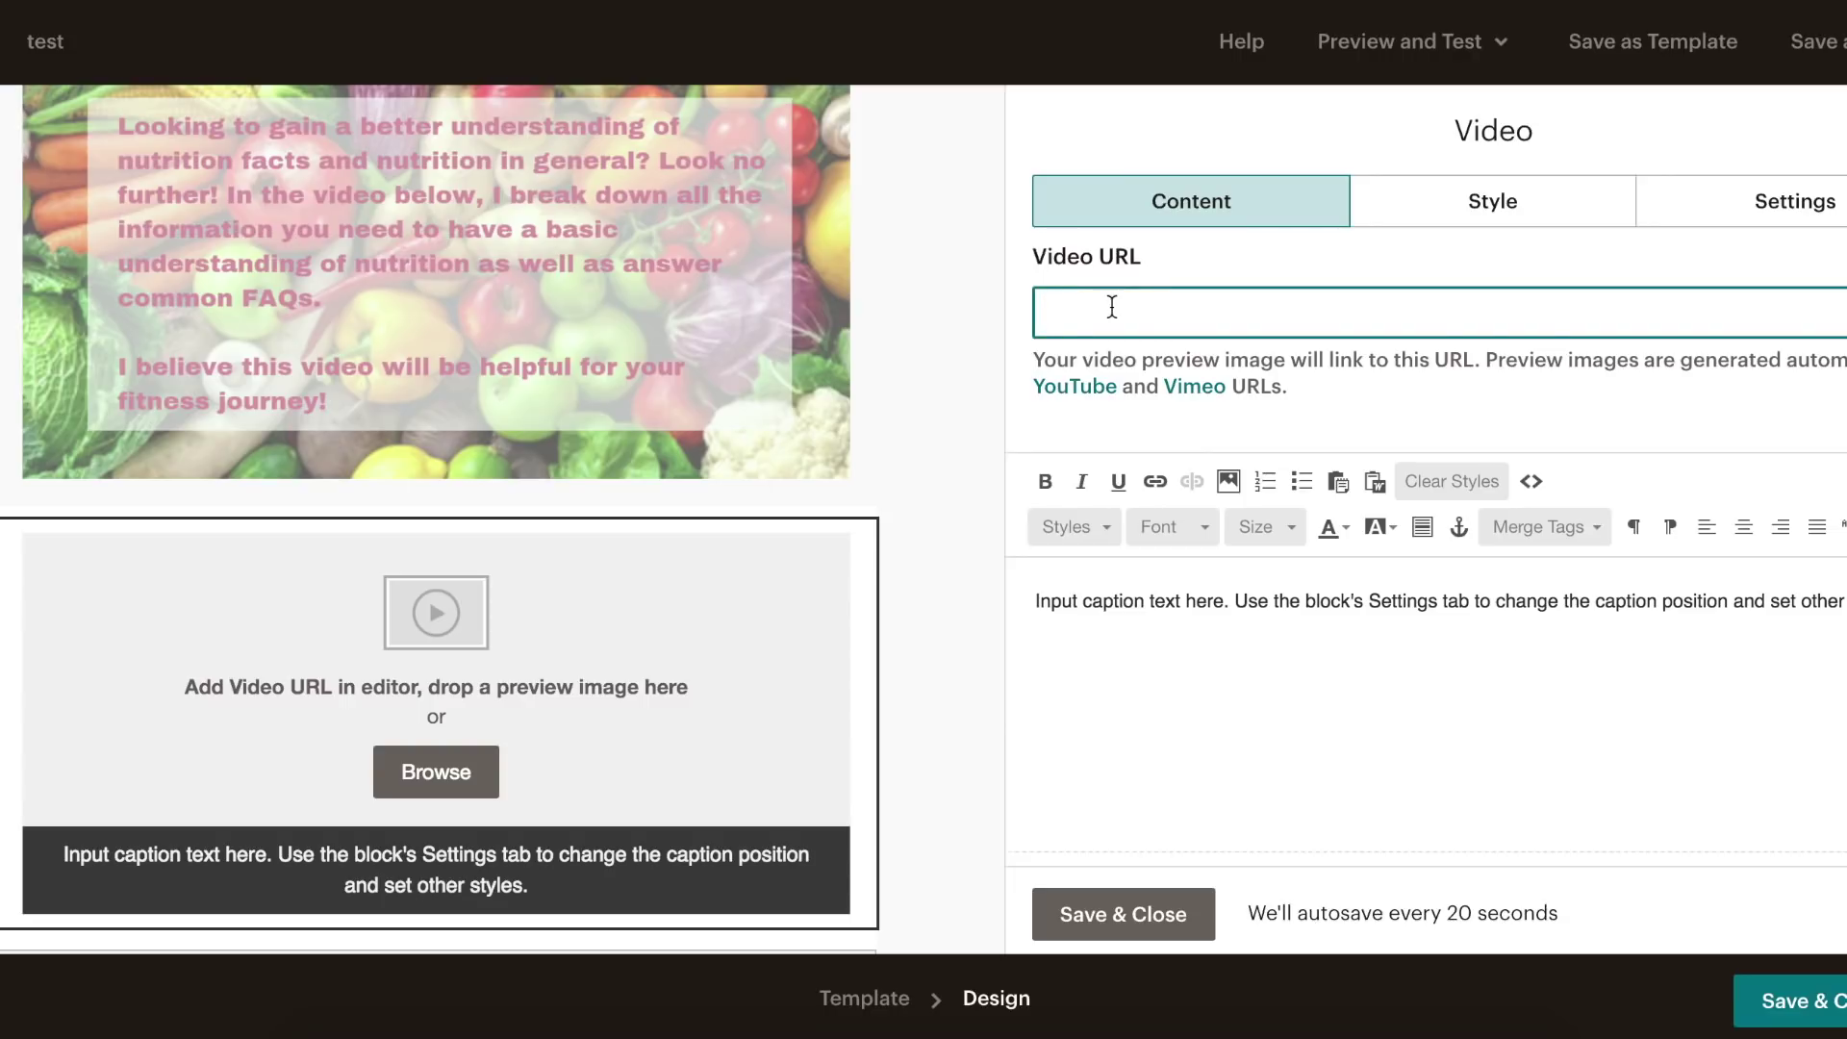
type("https://www.youtube.com/watch?v=BB_FcngMhBg&t=5s")
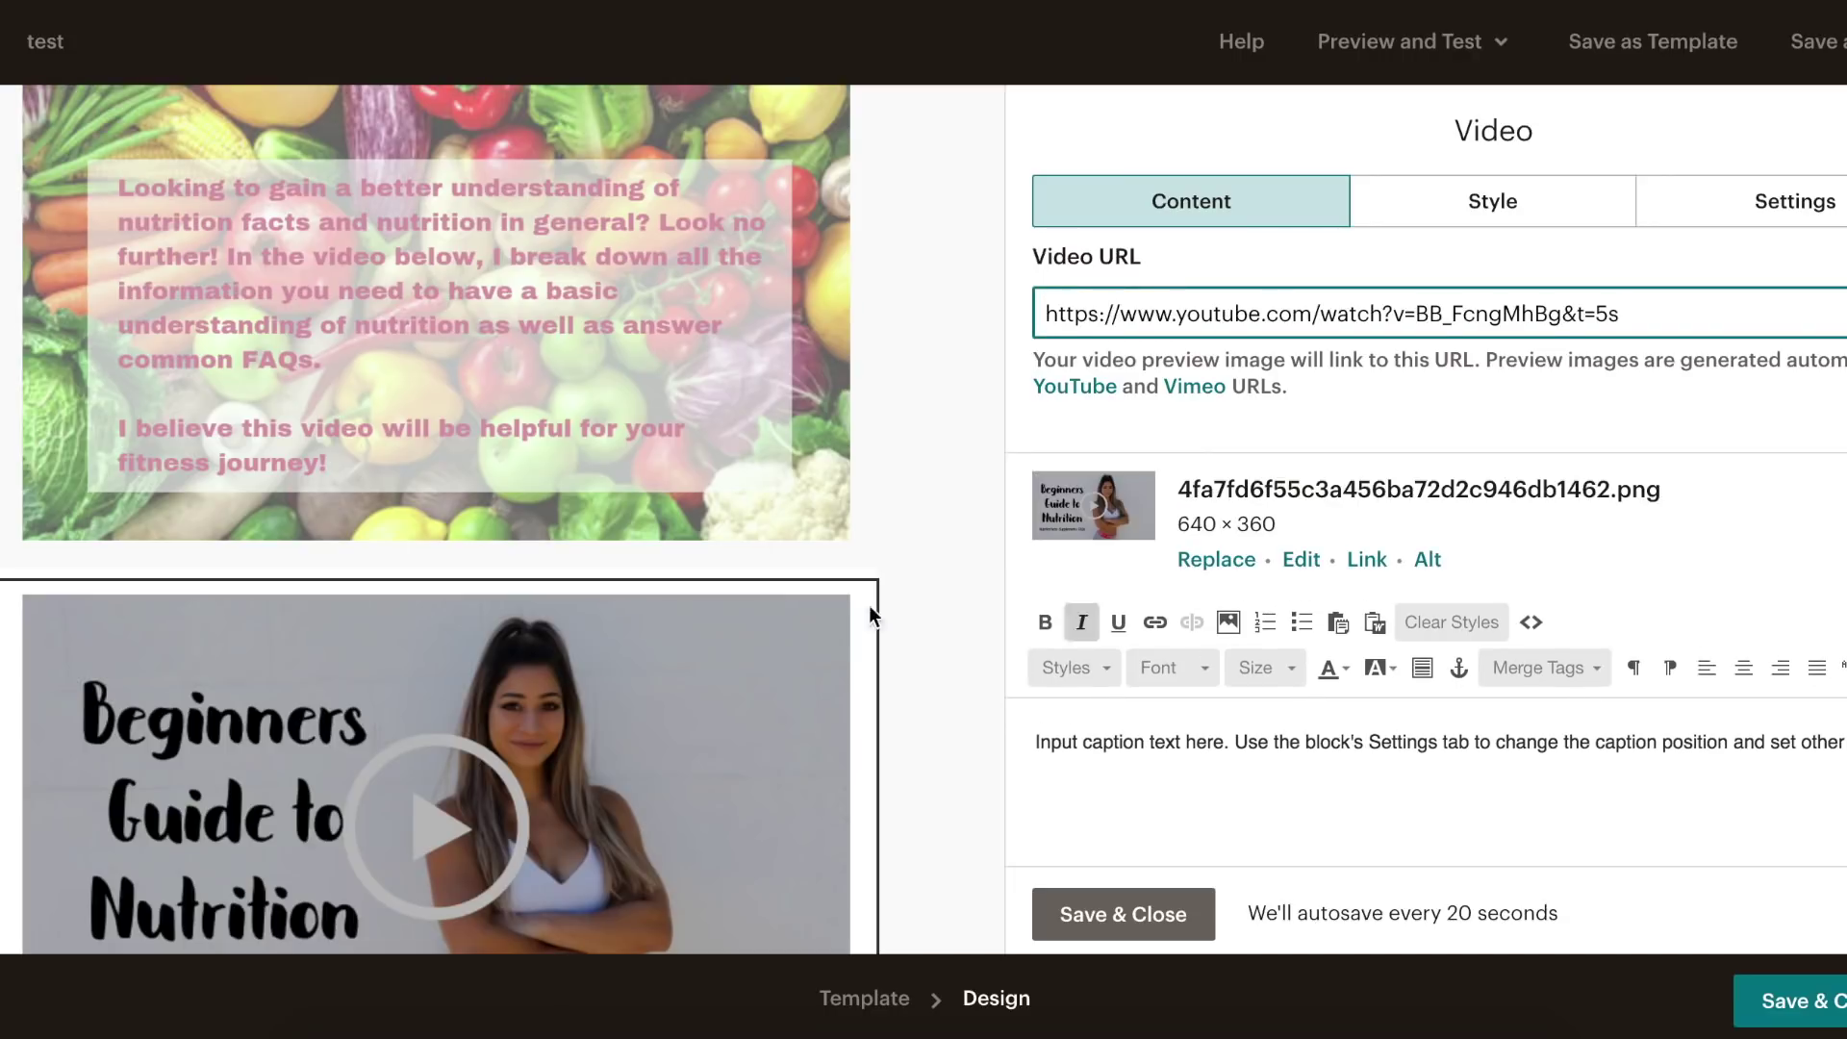
- Remove the video's default caption and save the video block
scroll(869, 604, "down", 2)
scroll(974, 522, "down", 1)
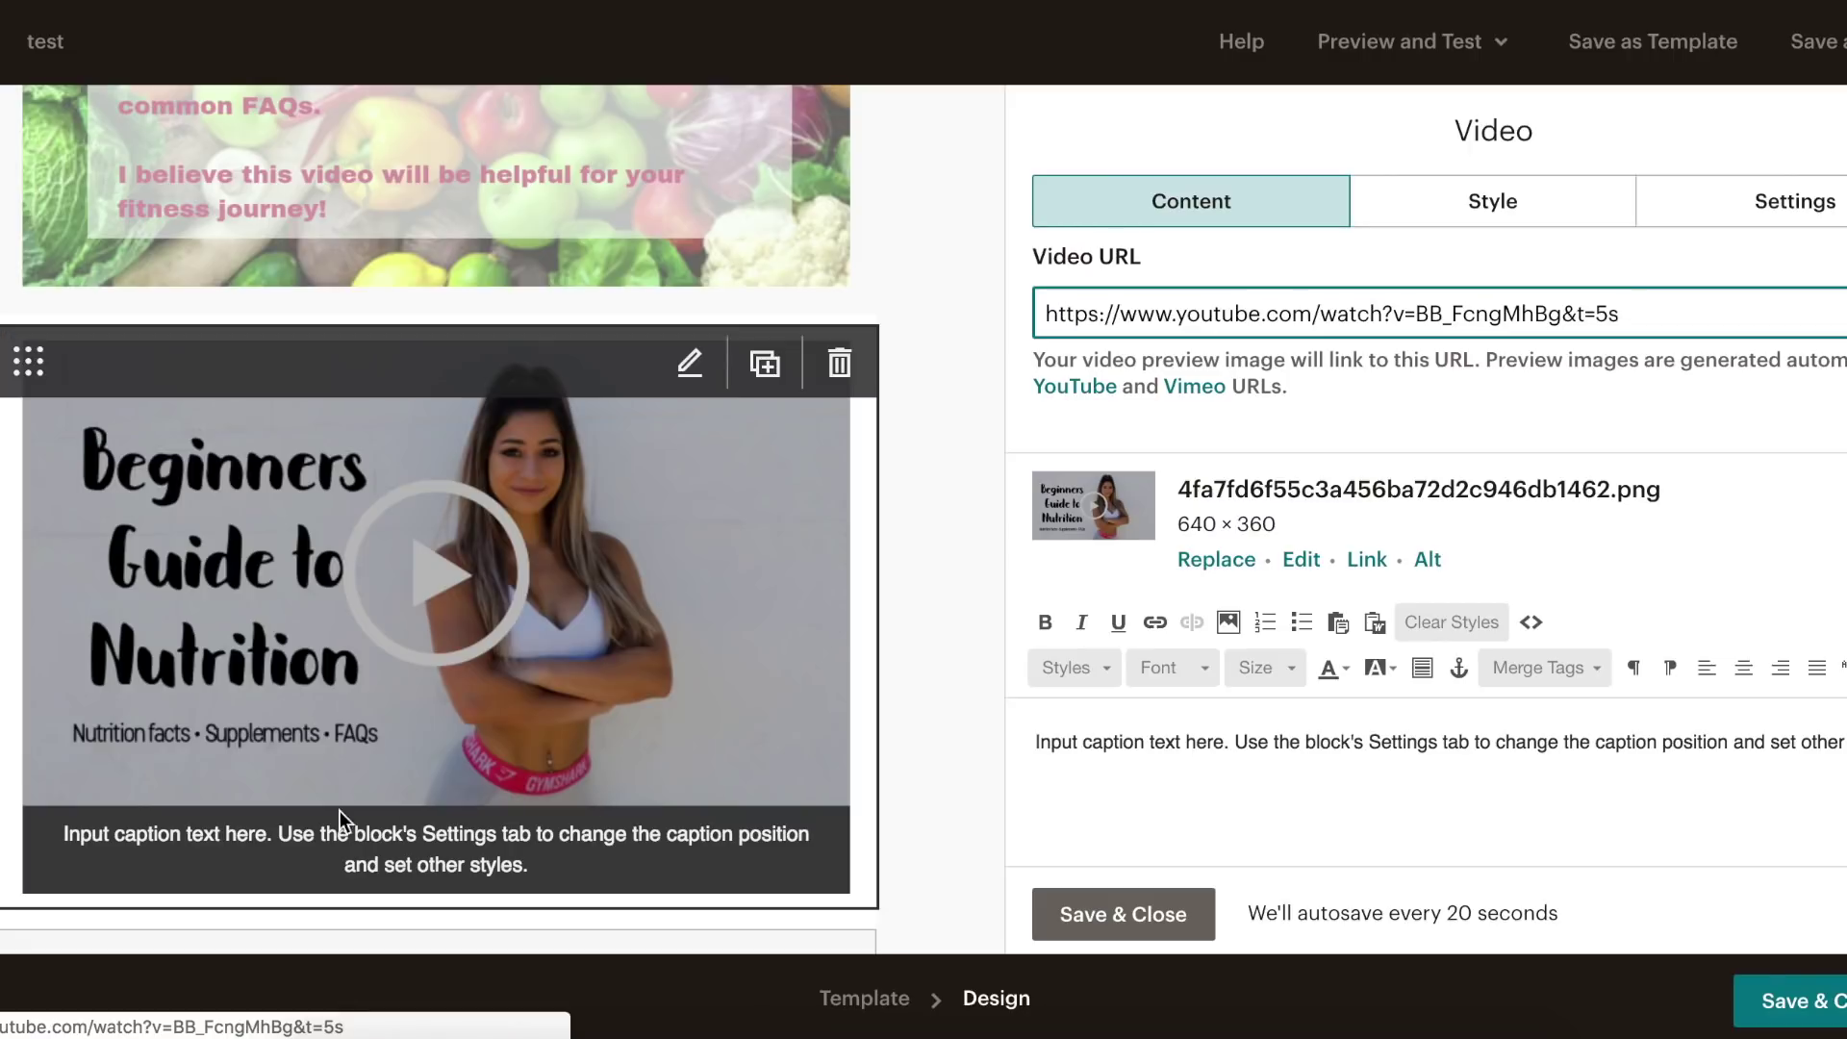
left_click_drag(1837, 742, 1674, 679)
left_click(1673, 720)
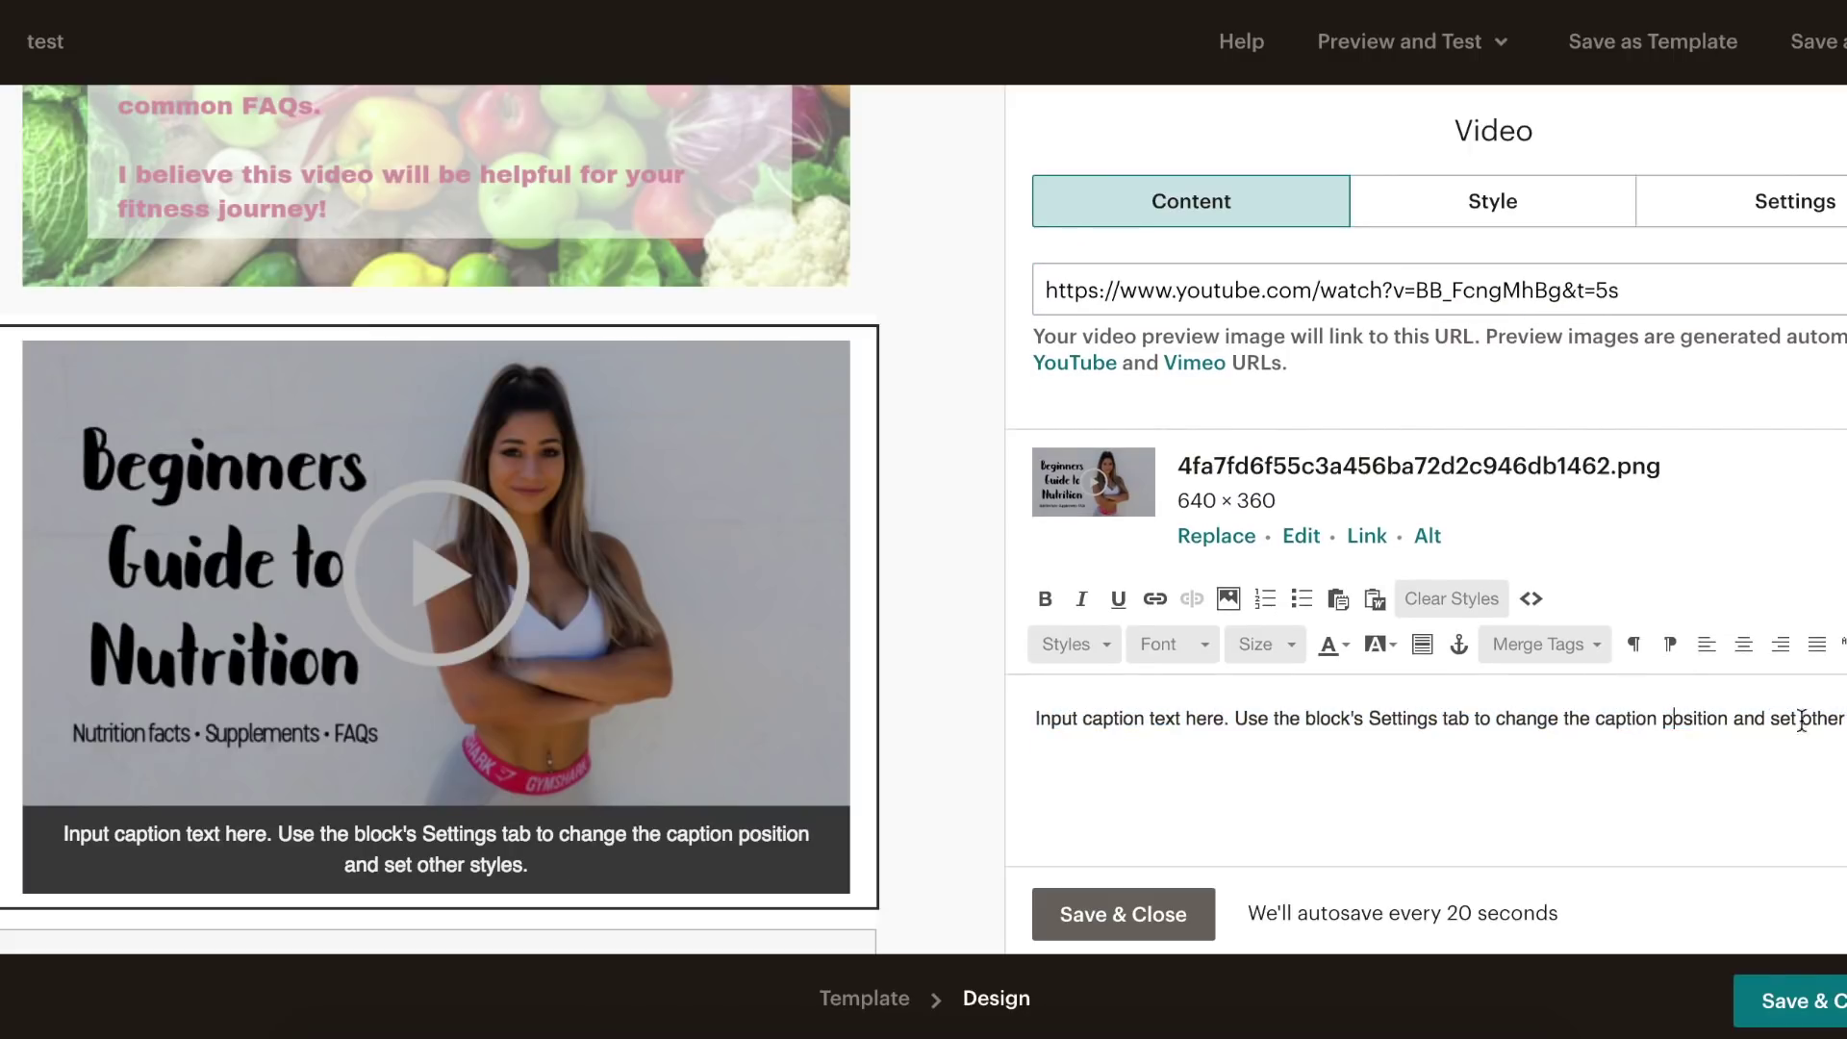
left_click_drag(1841, 719, 1038, 717)
key("BackSpace")
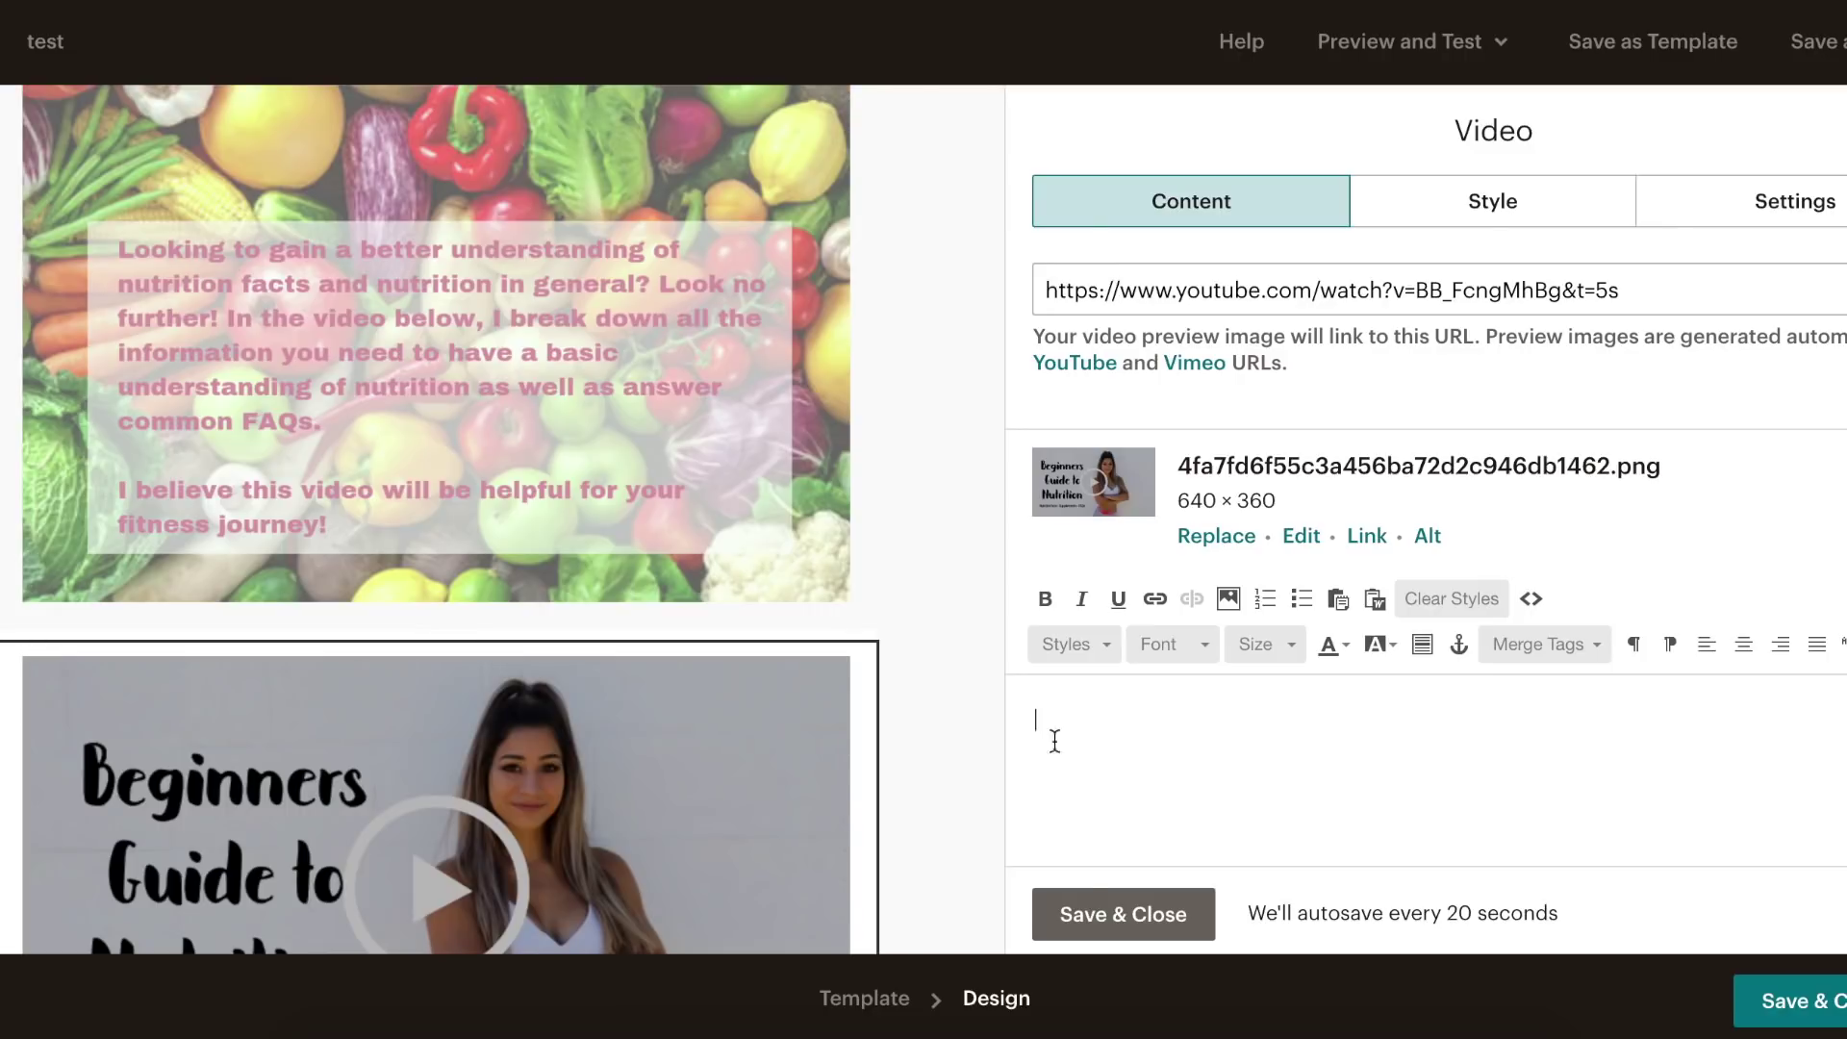
left_click(1088, 914)
scroll(927, 742, "down", 3)
scroll(929, 736, "down", 3)
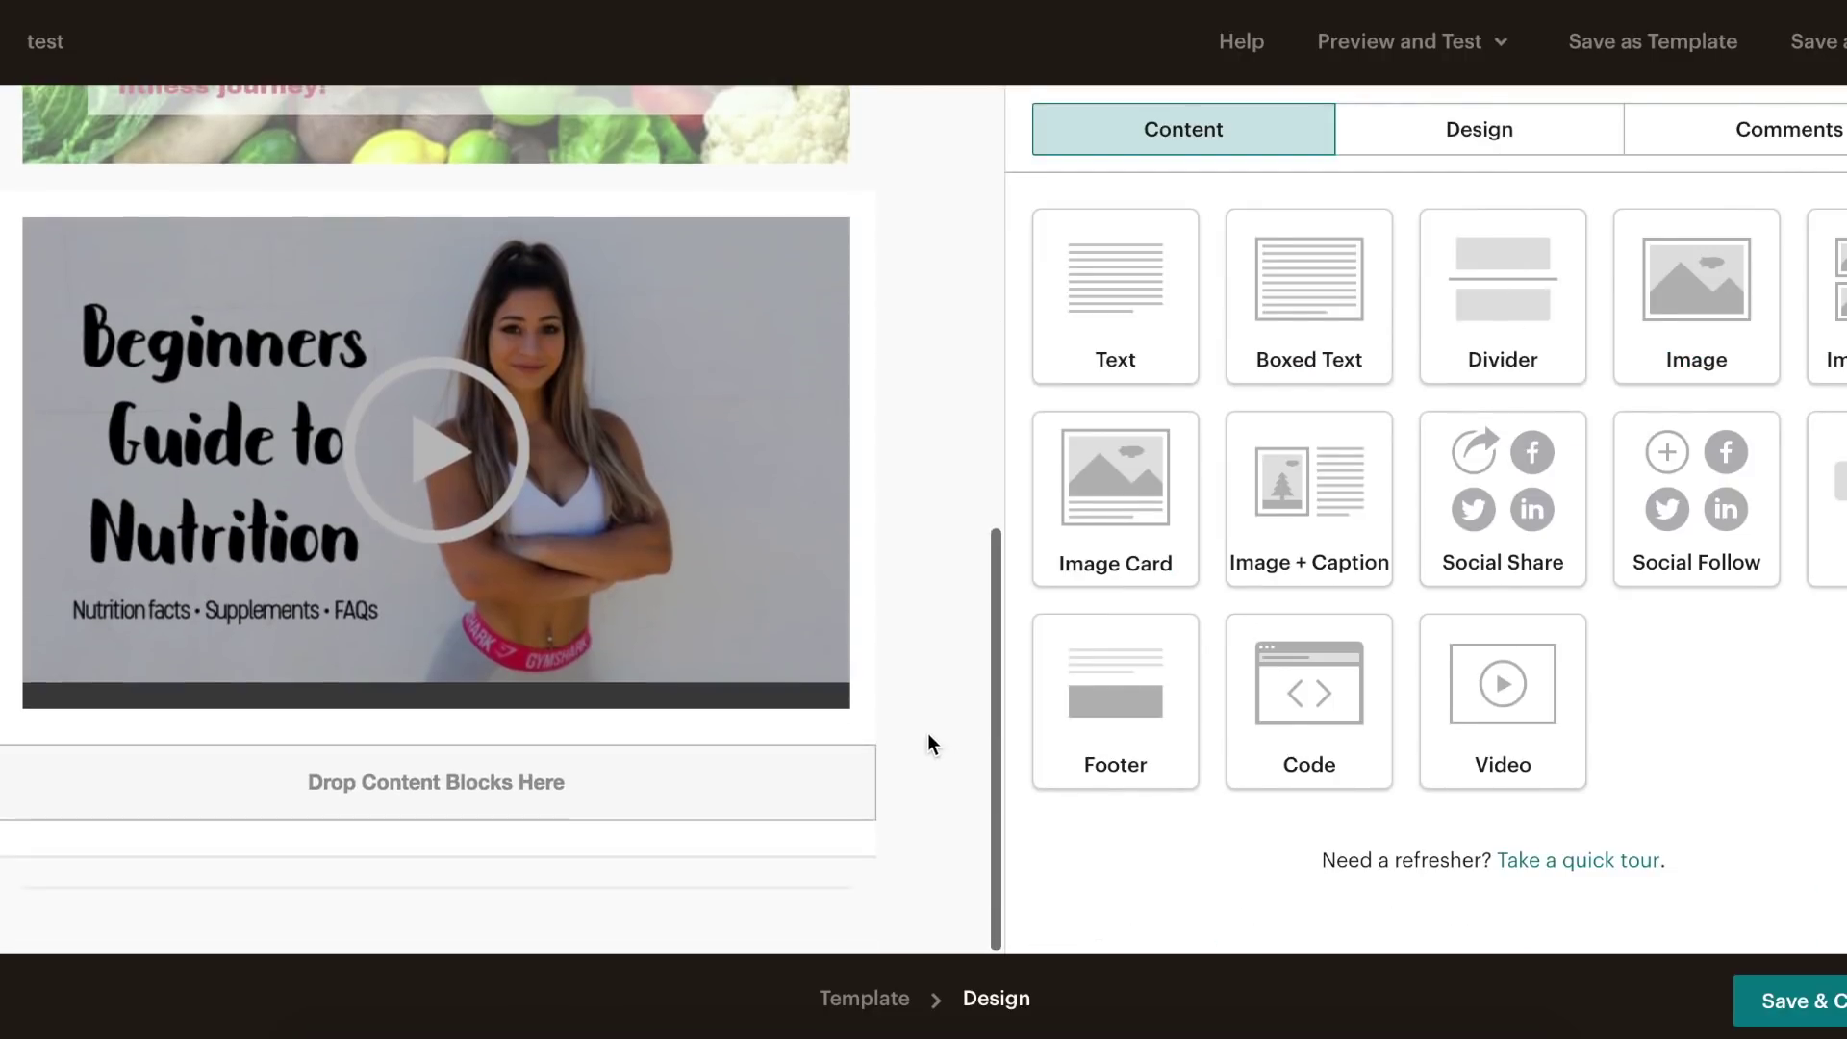
- Place an Image Group block below the video
scroll(927, 733, "up", 10)
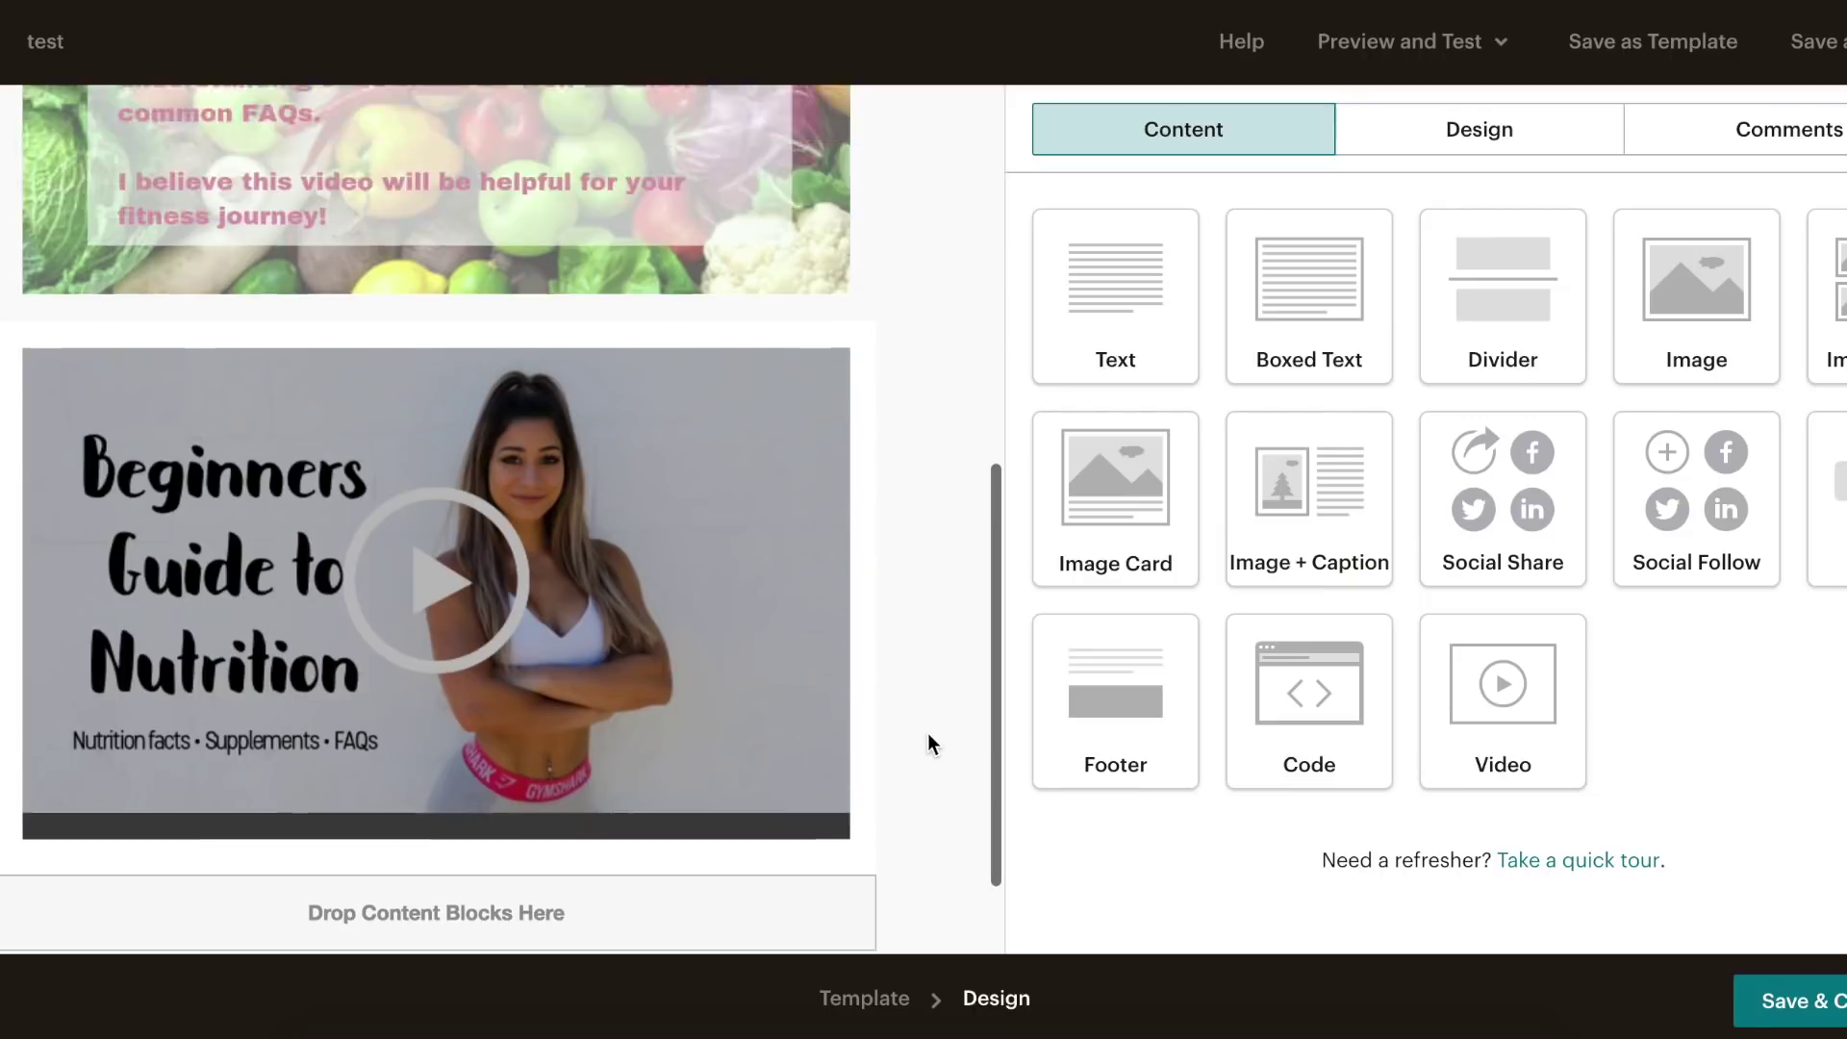
scroll(545, 529, "down", 4)
scroll(544, 529, "down", 4)
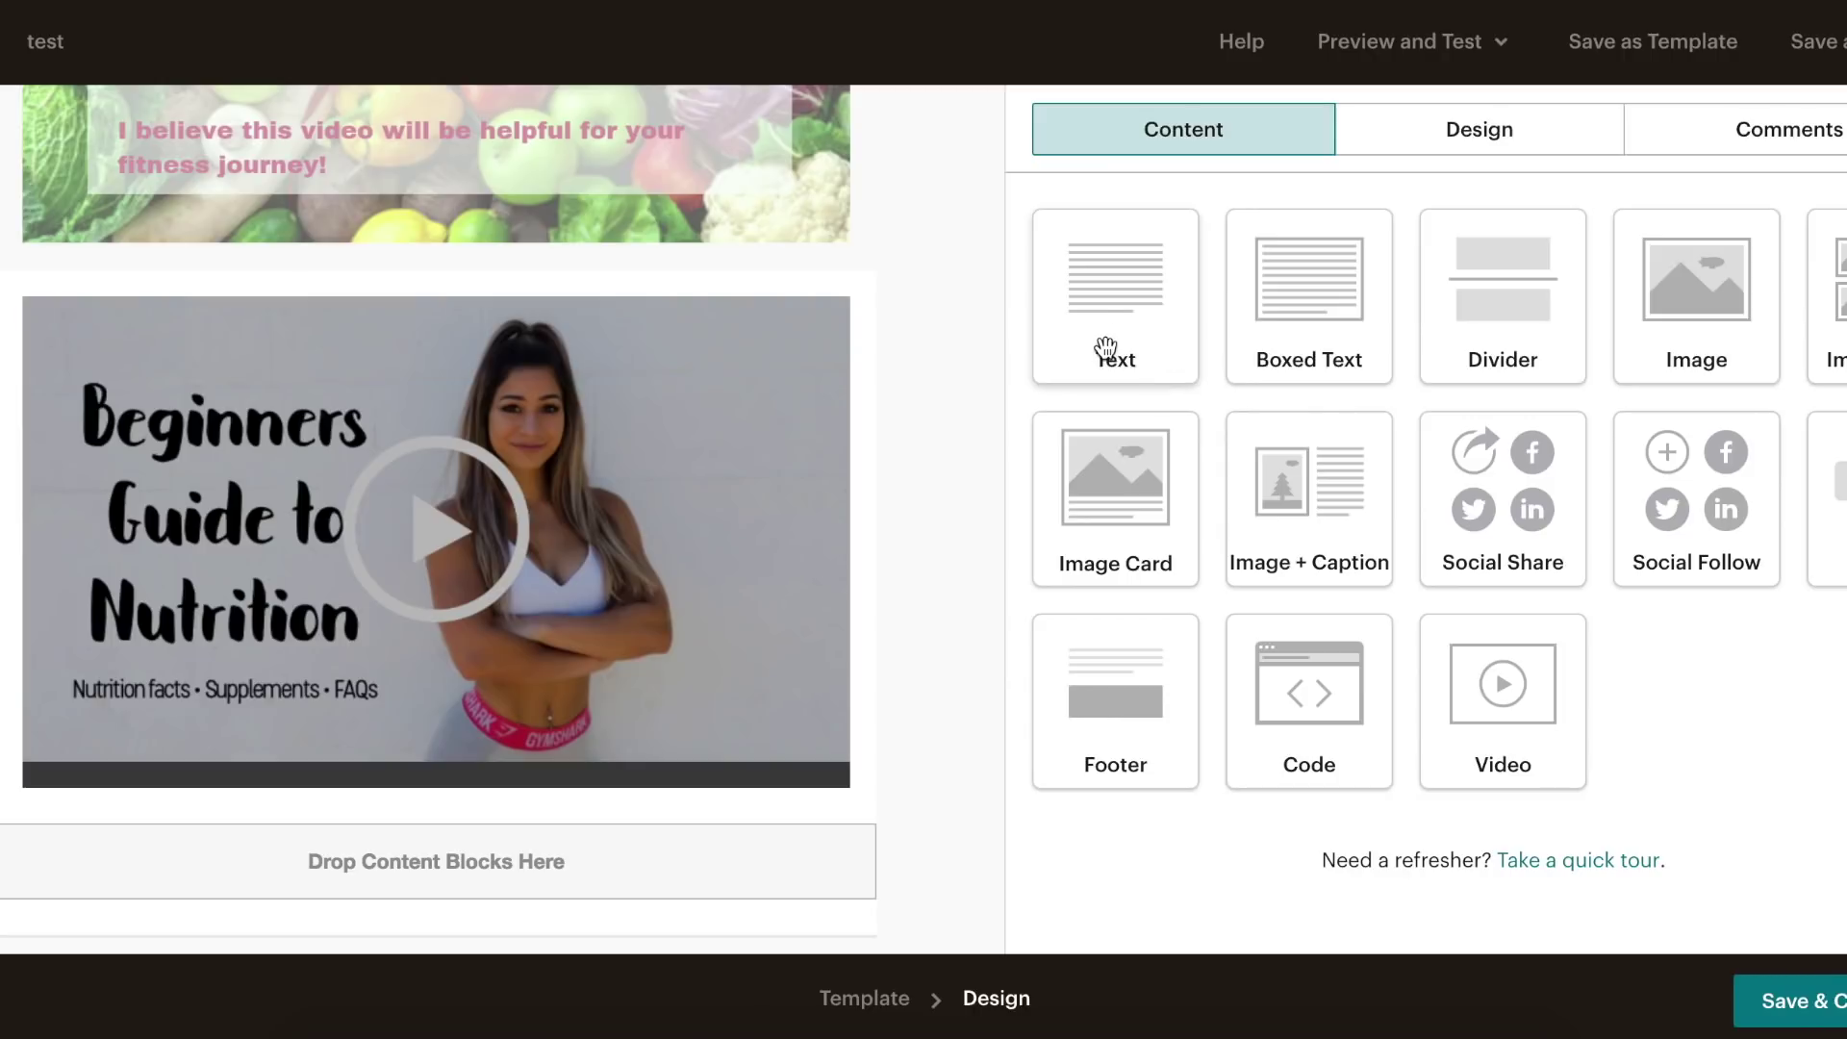
scroll(816, 507, "down", 1)
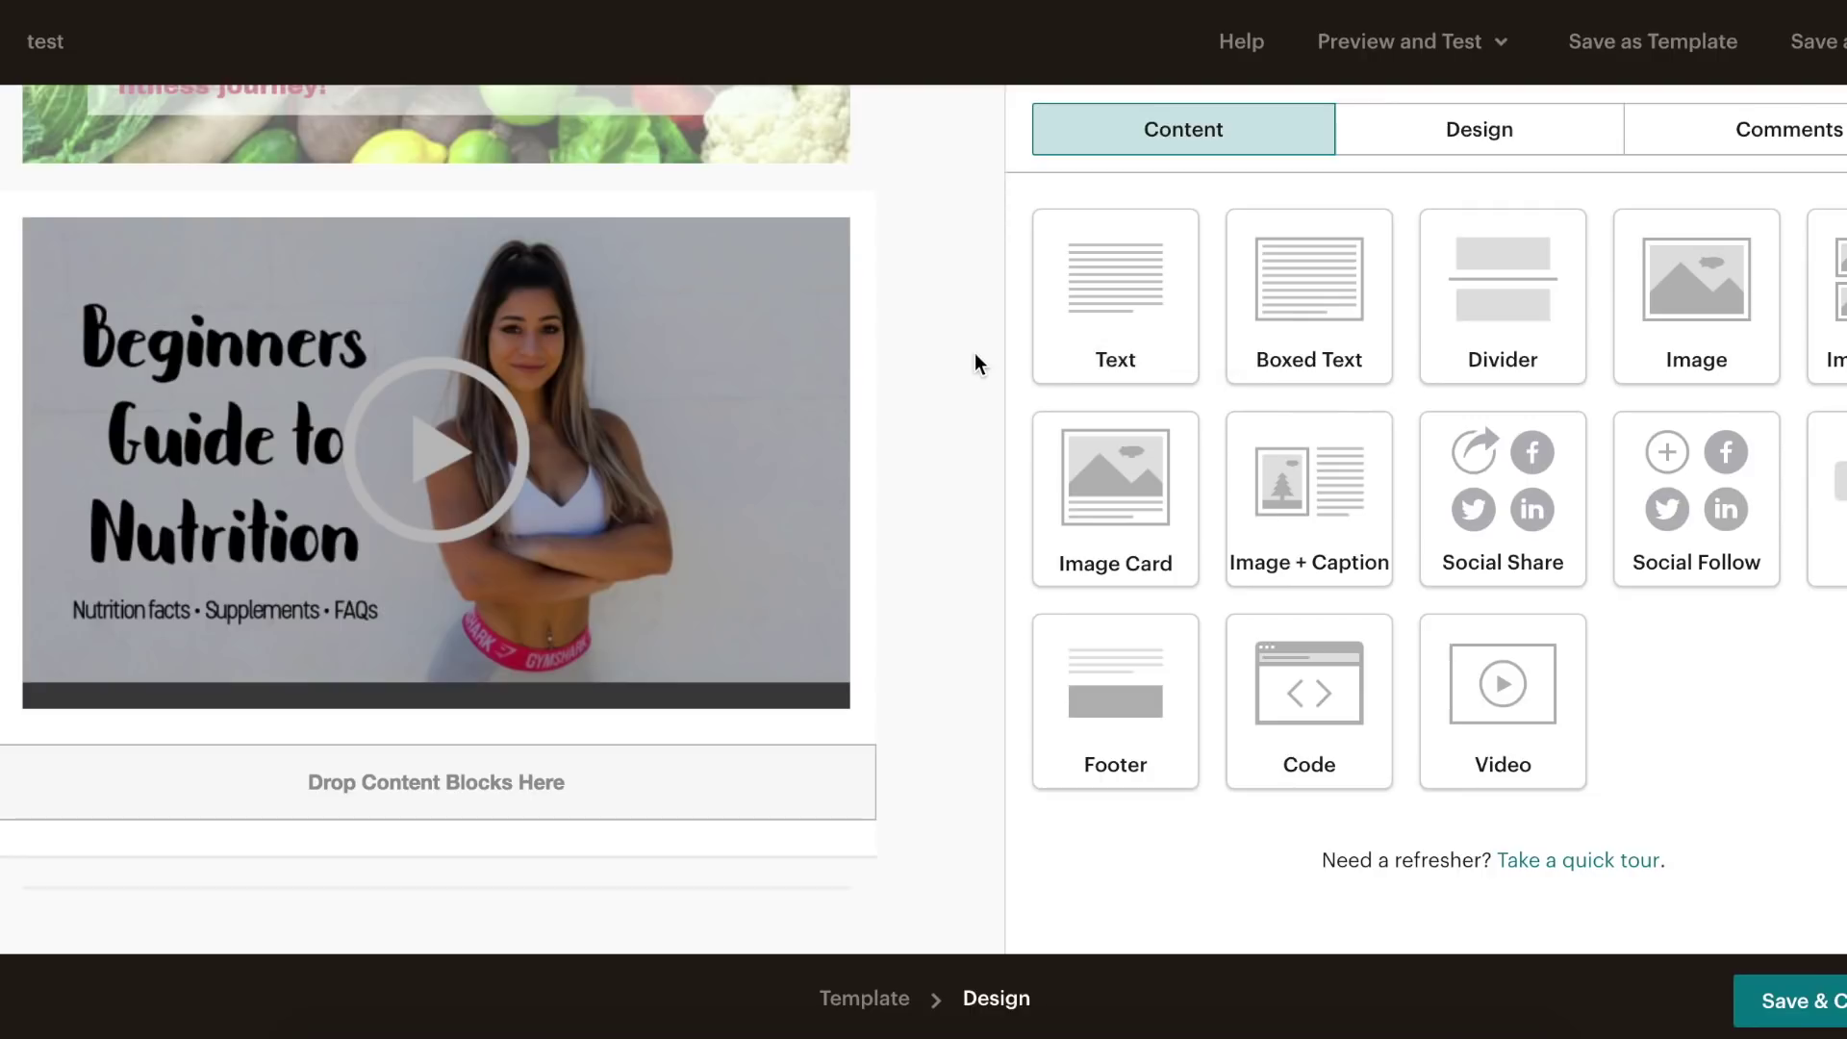
left_click_drag(1828, 298, 376, 779)
left_click_drag(1828, 299, 458, 684)
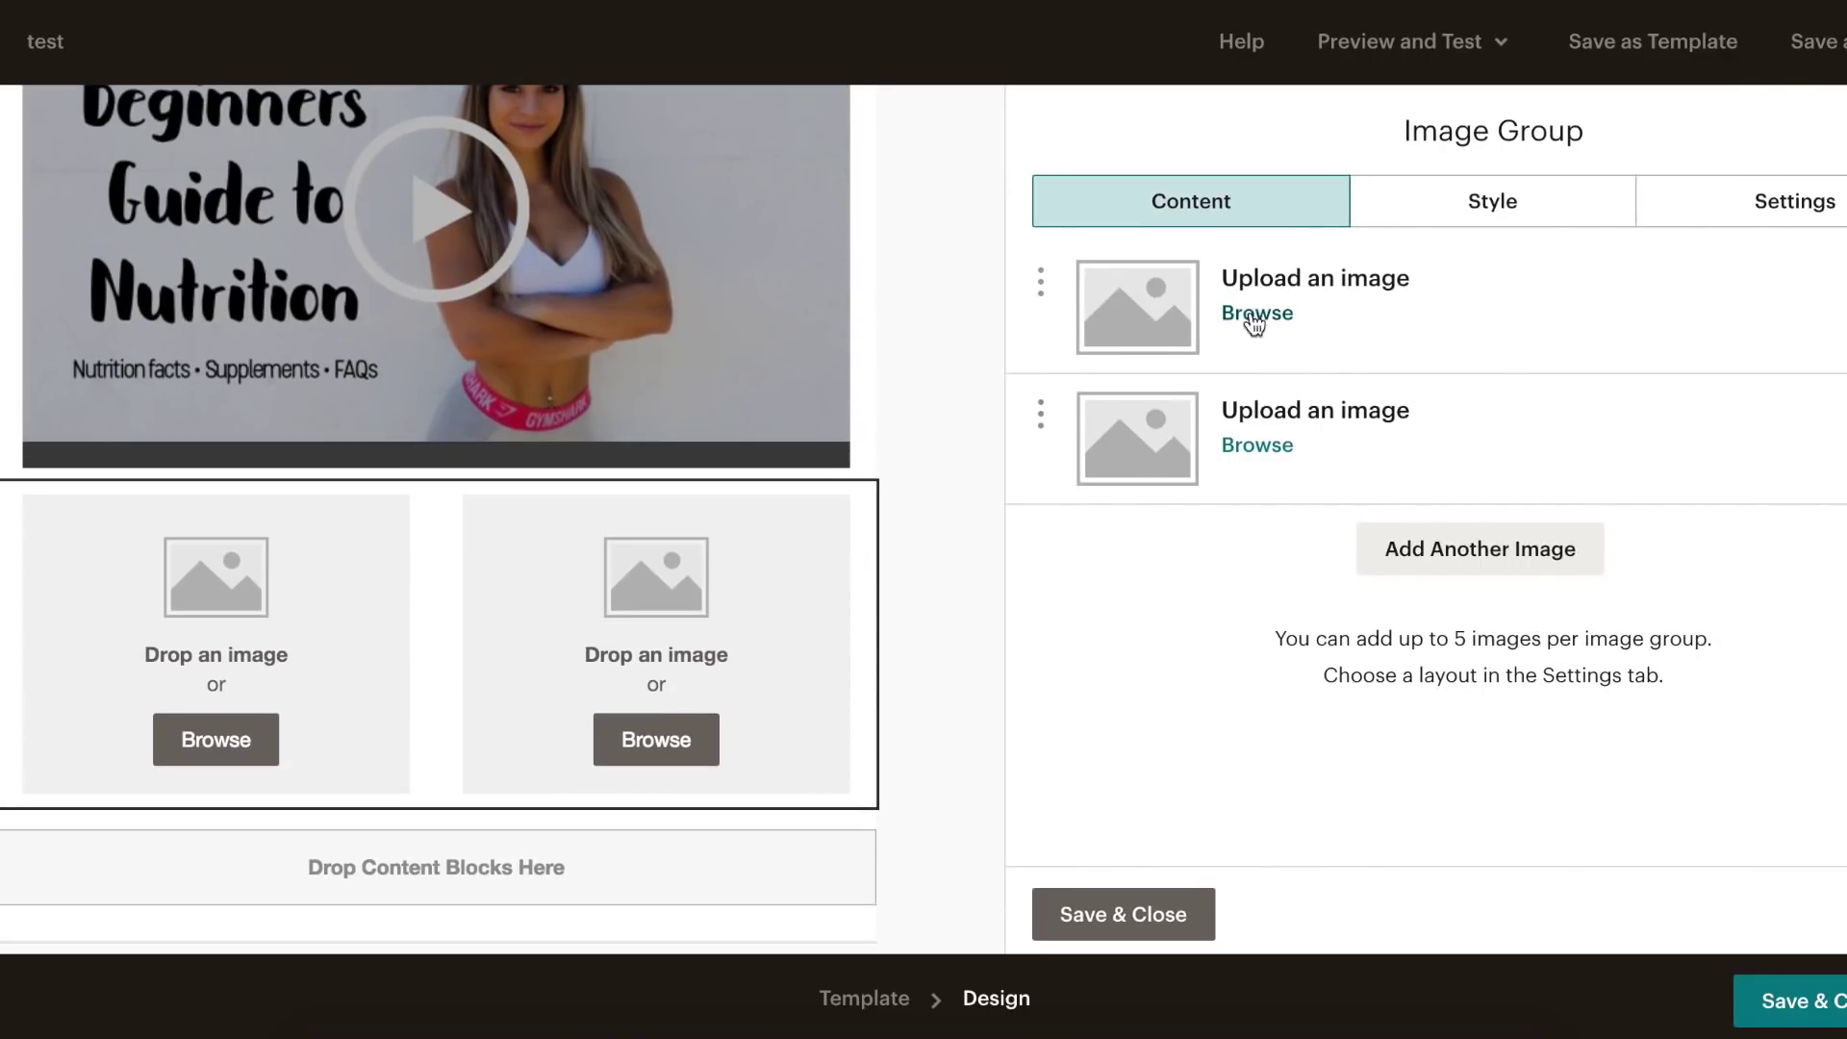
- Fill the image group with Untitled design (14).png and 2.01.png, then save it
left_click(1255, 315)
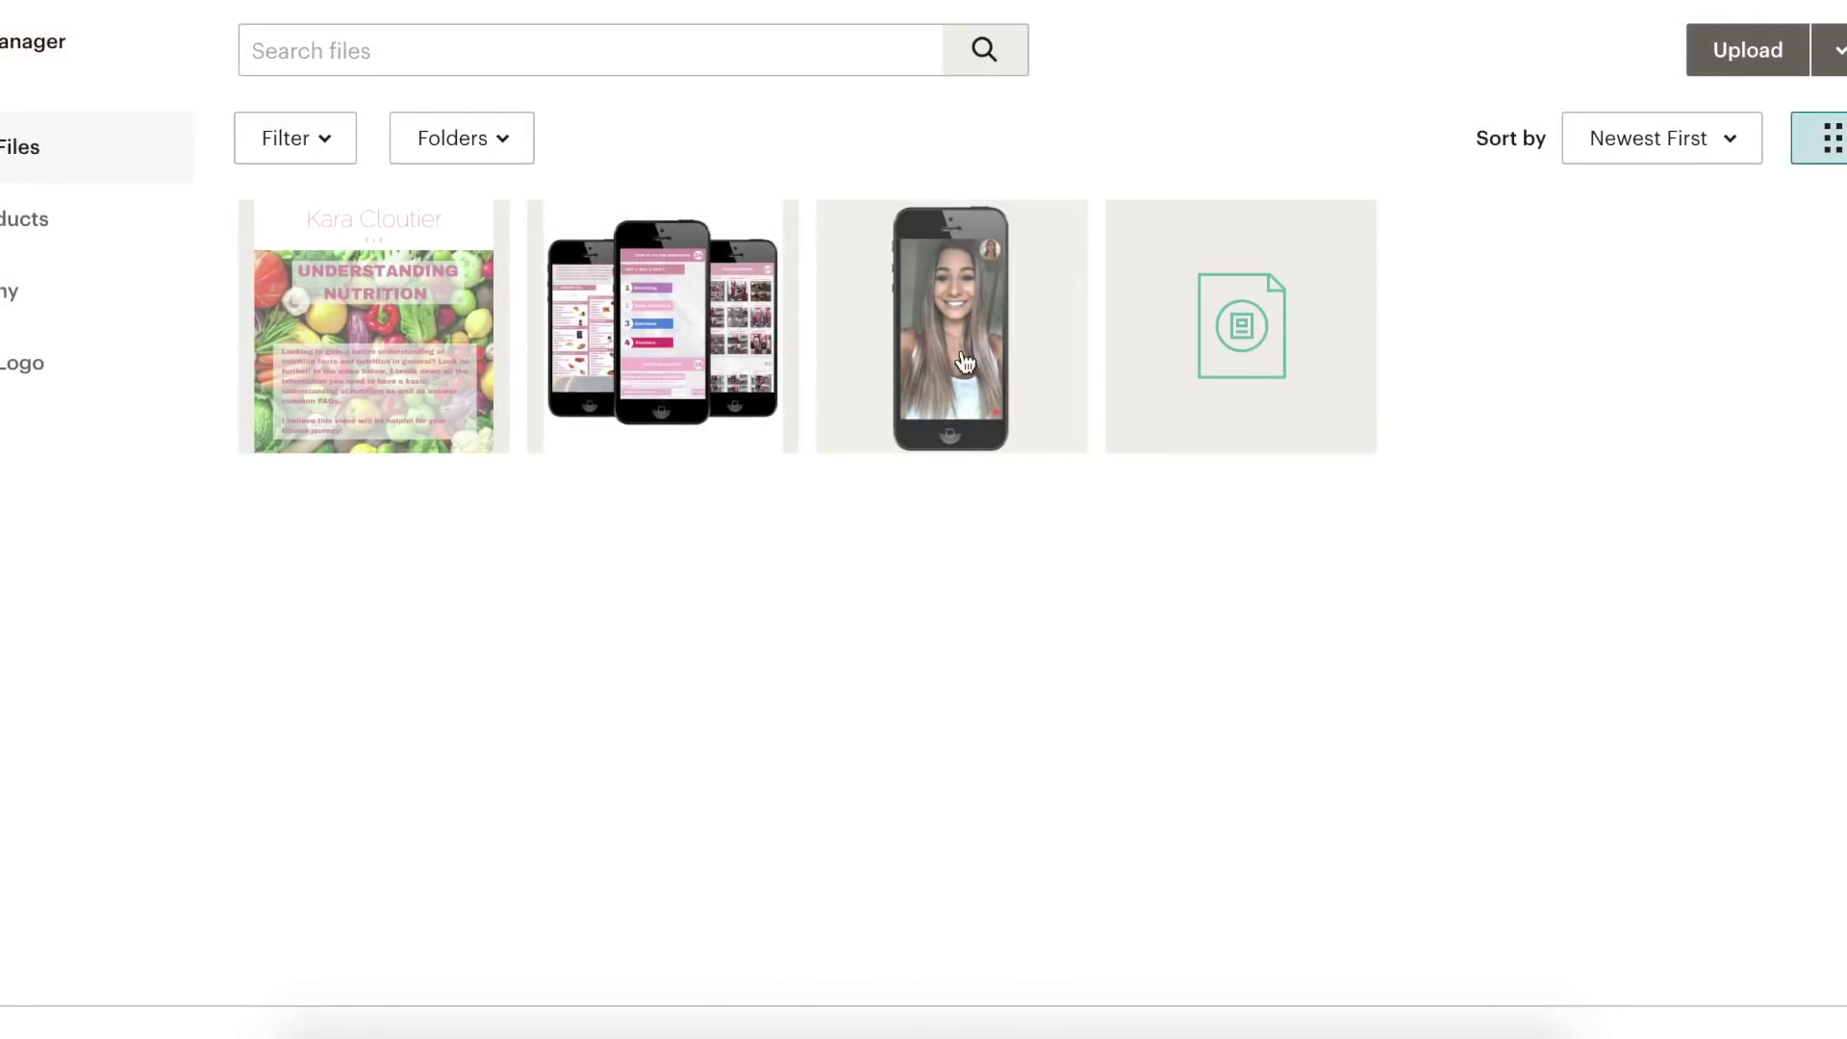
left_click(1007, 306)
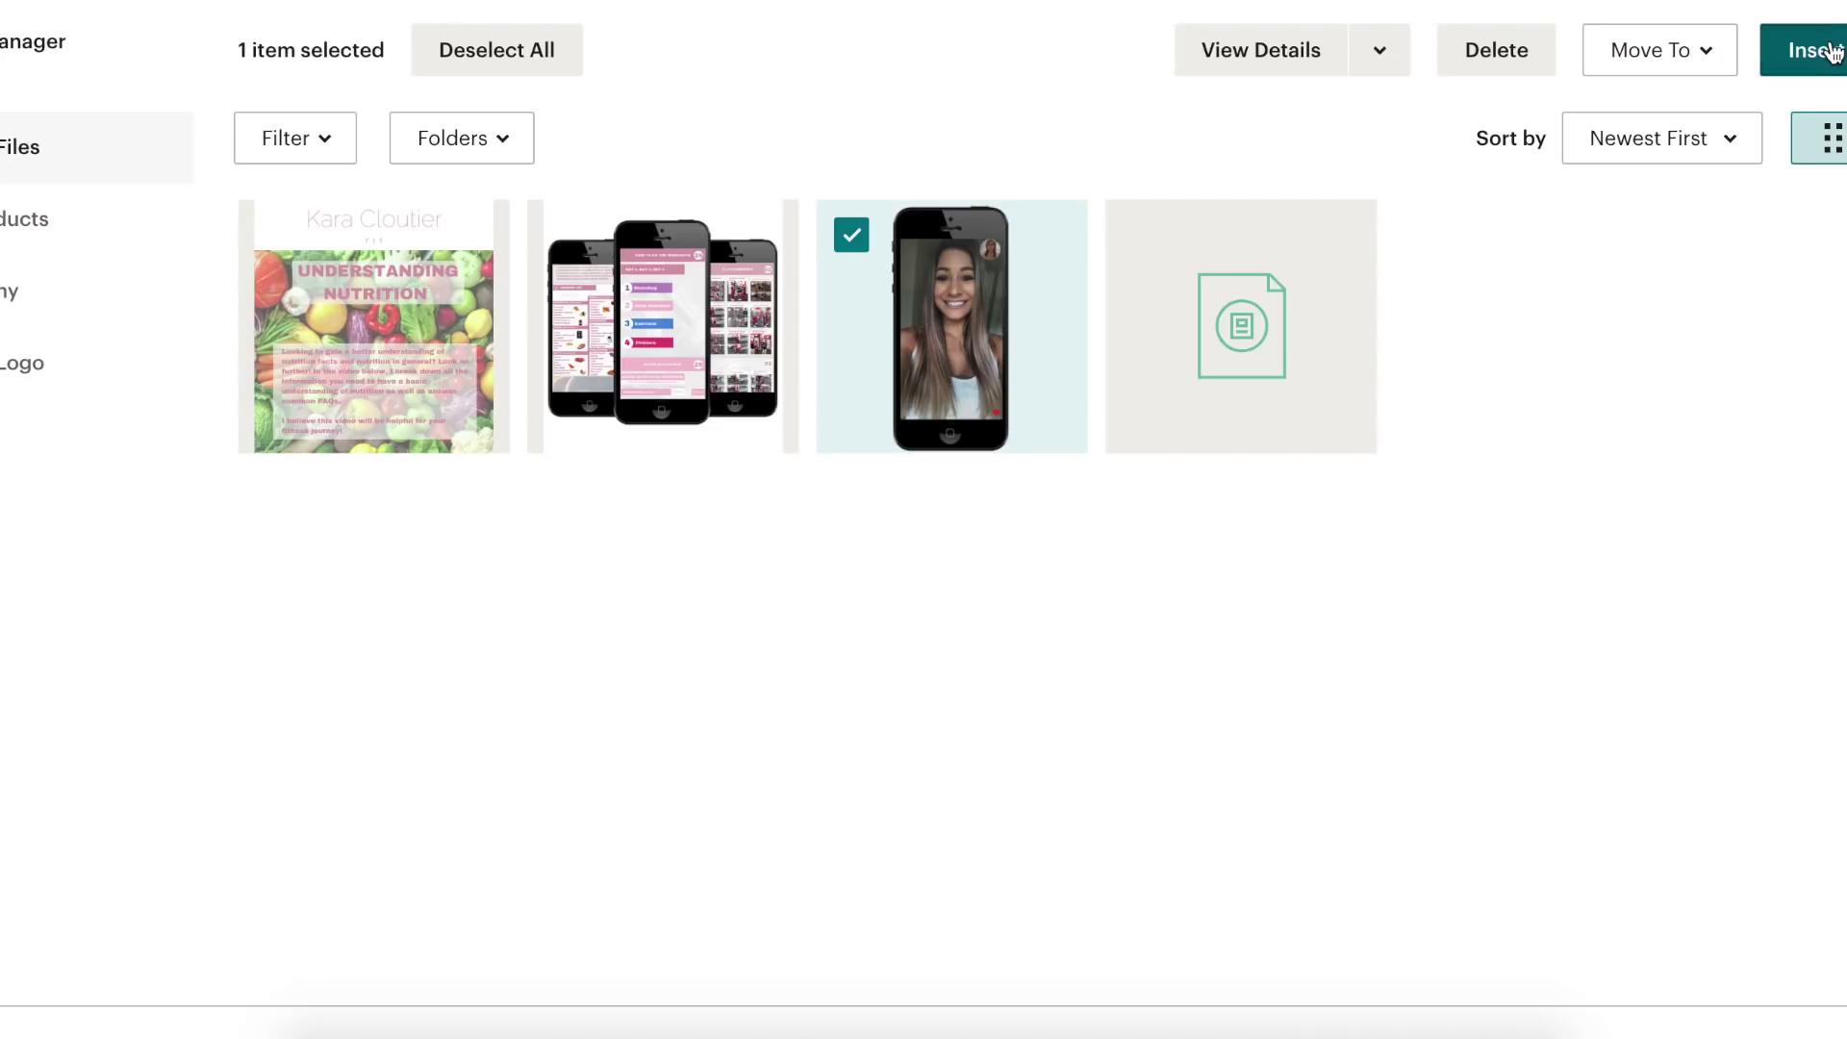
left_click(1831, 51)
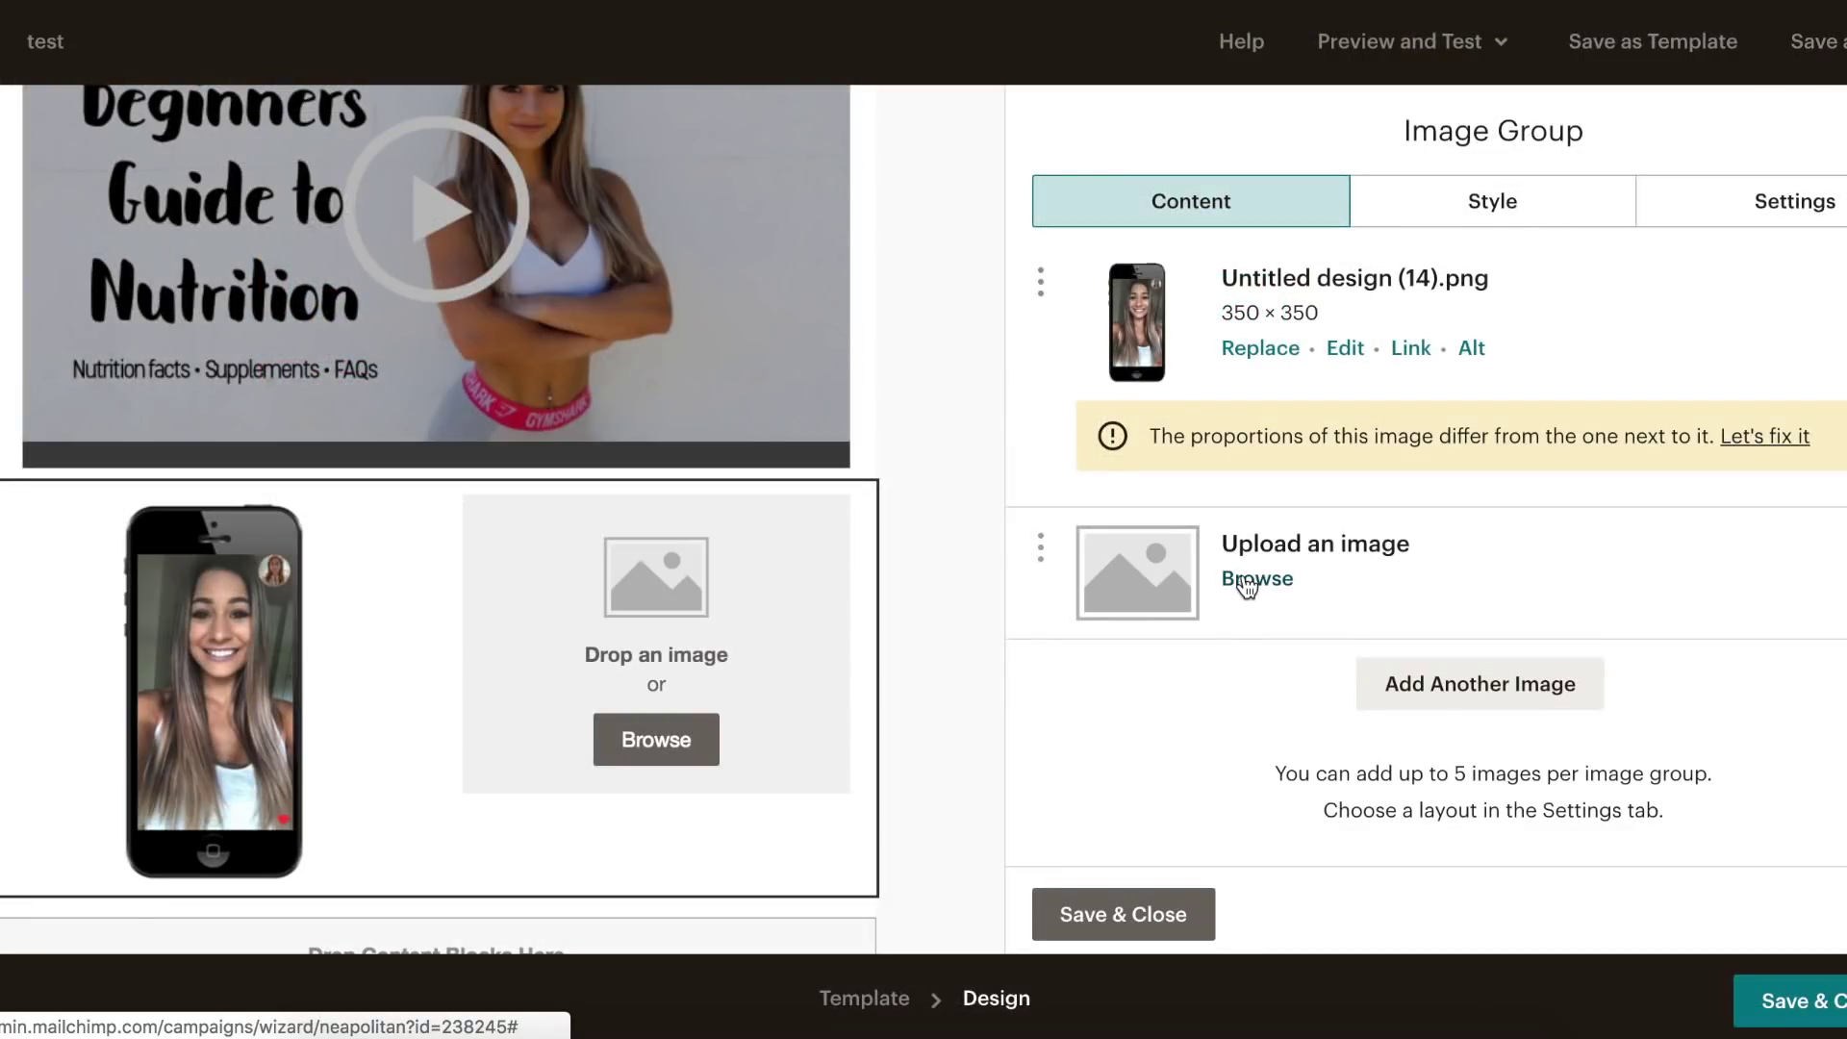
left_click(1247, 580)
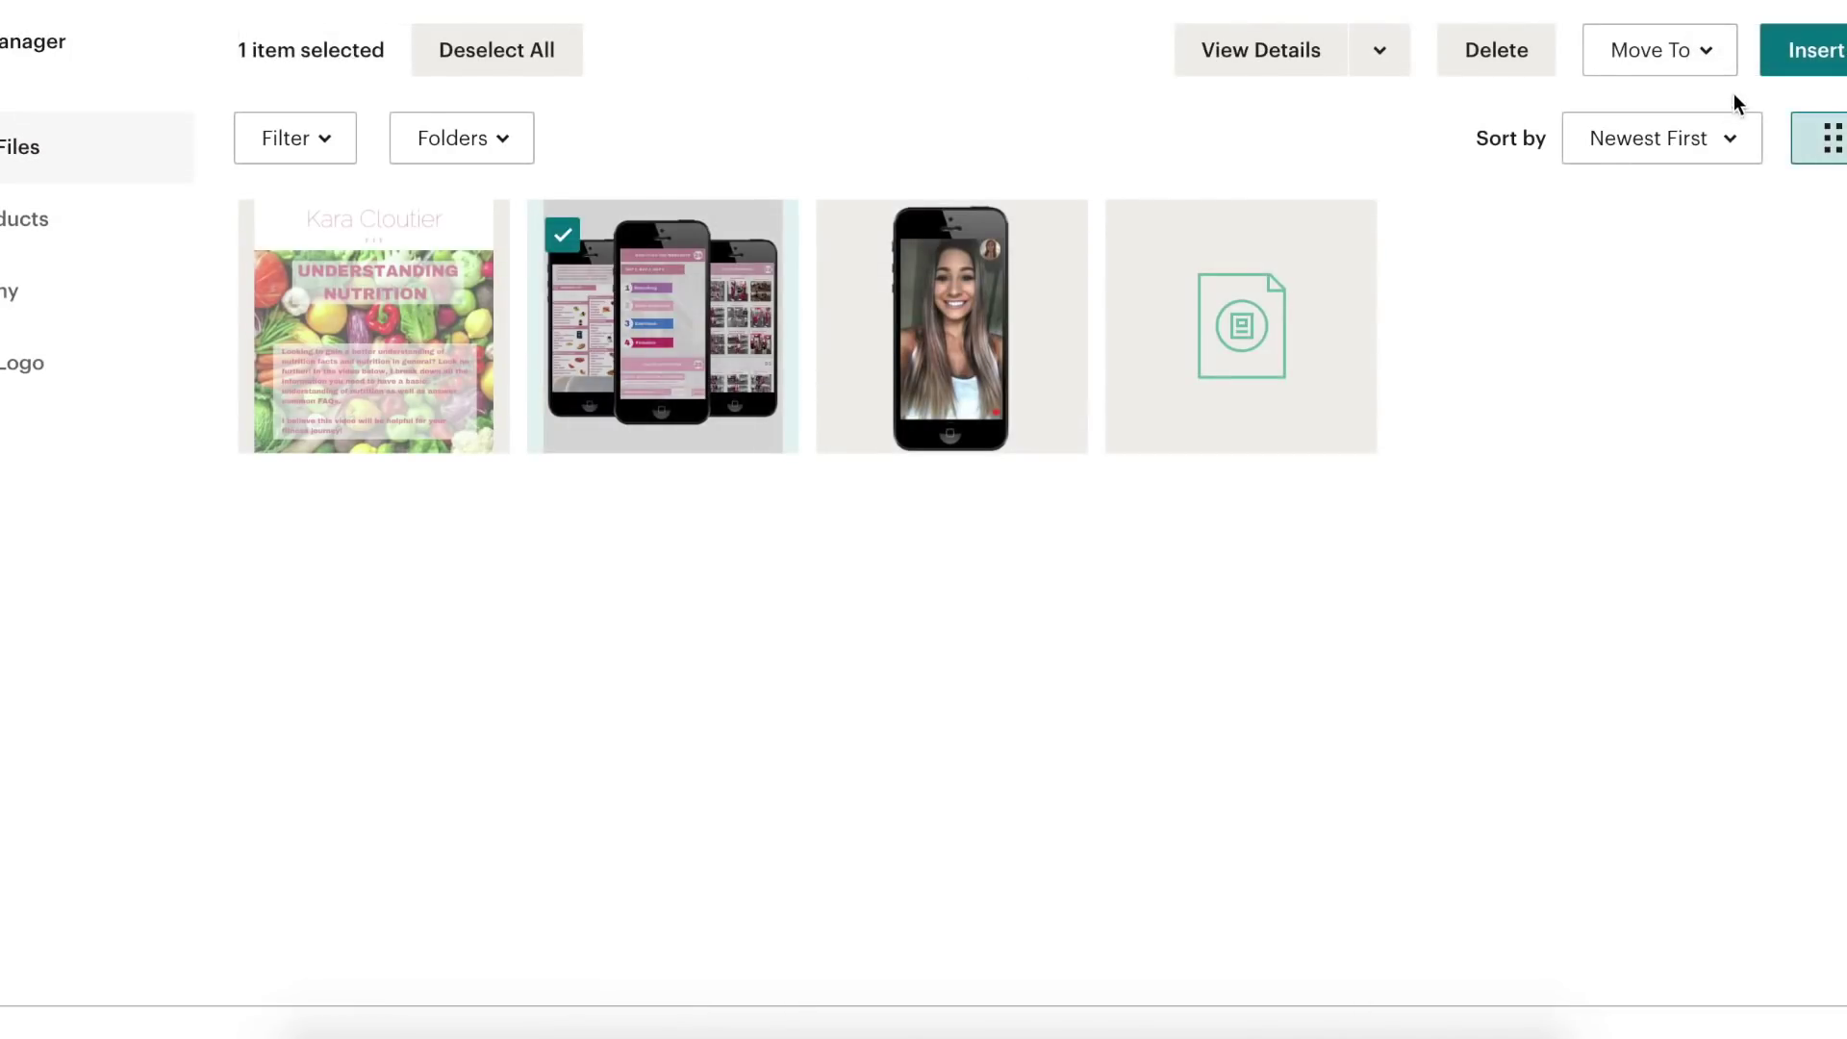
left_click(1812, 50)
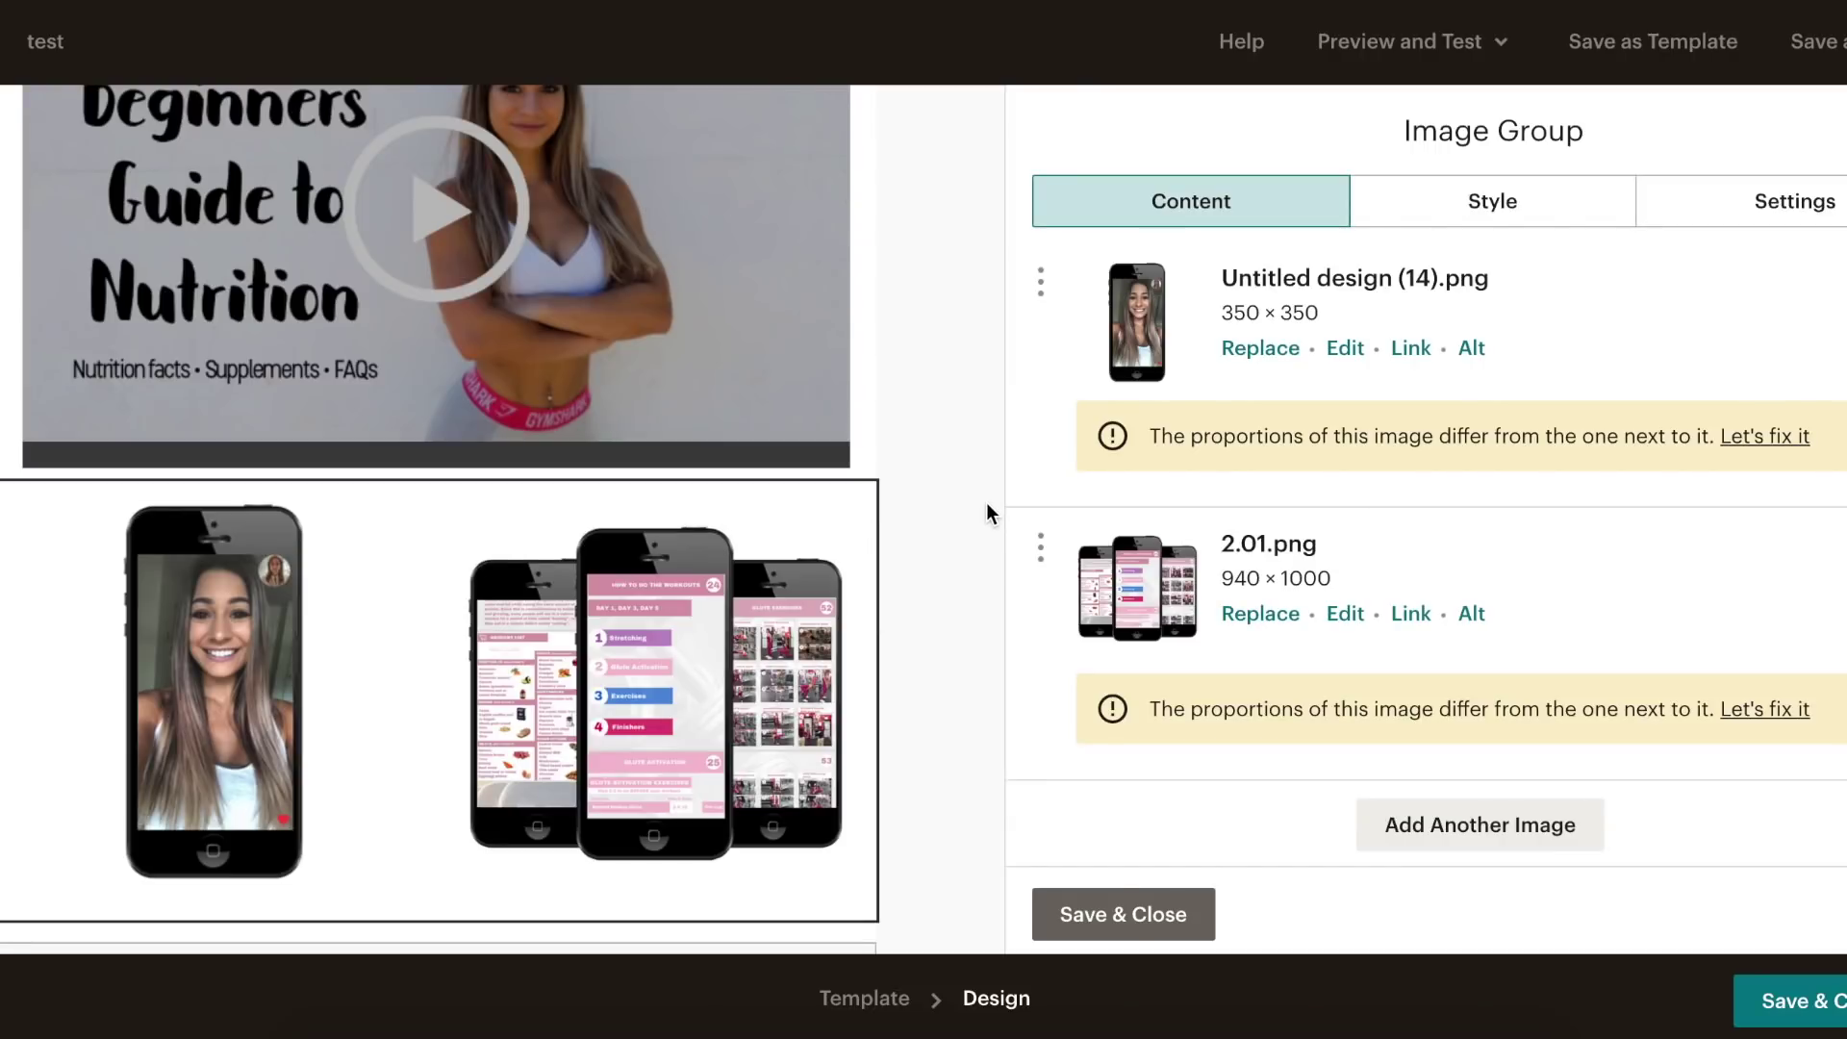
scroll(985, 502, "down", 1)
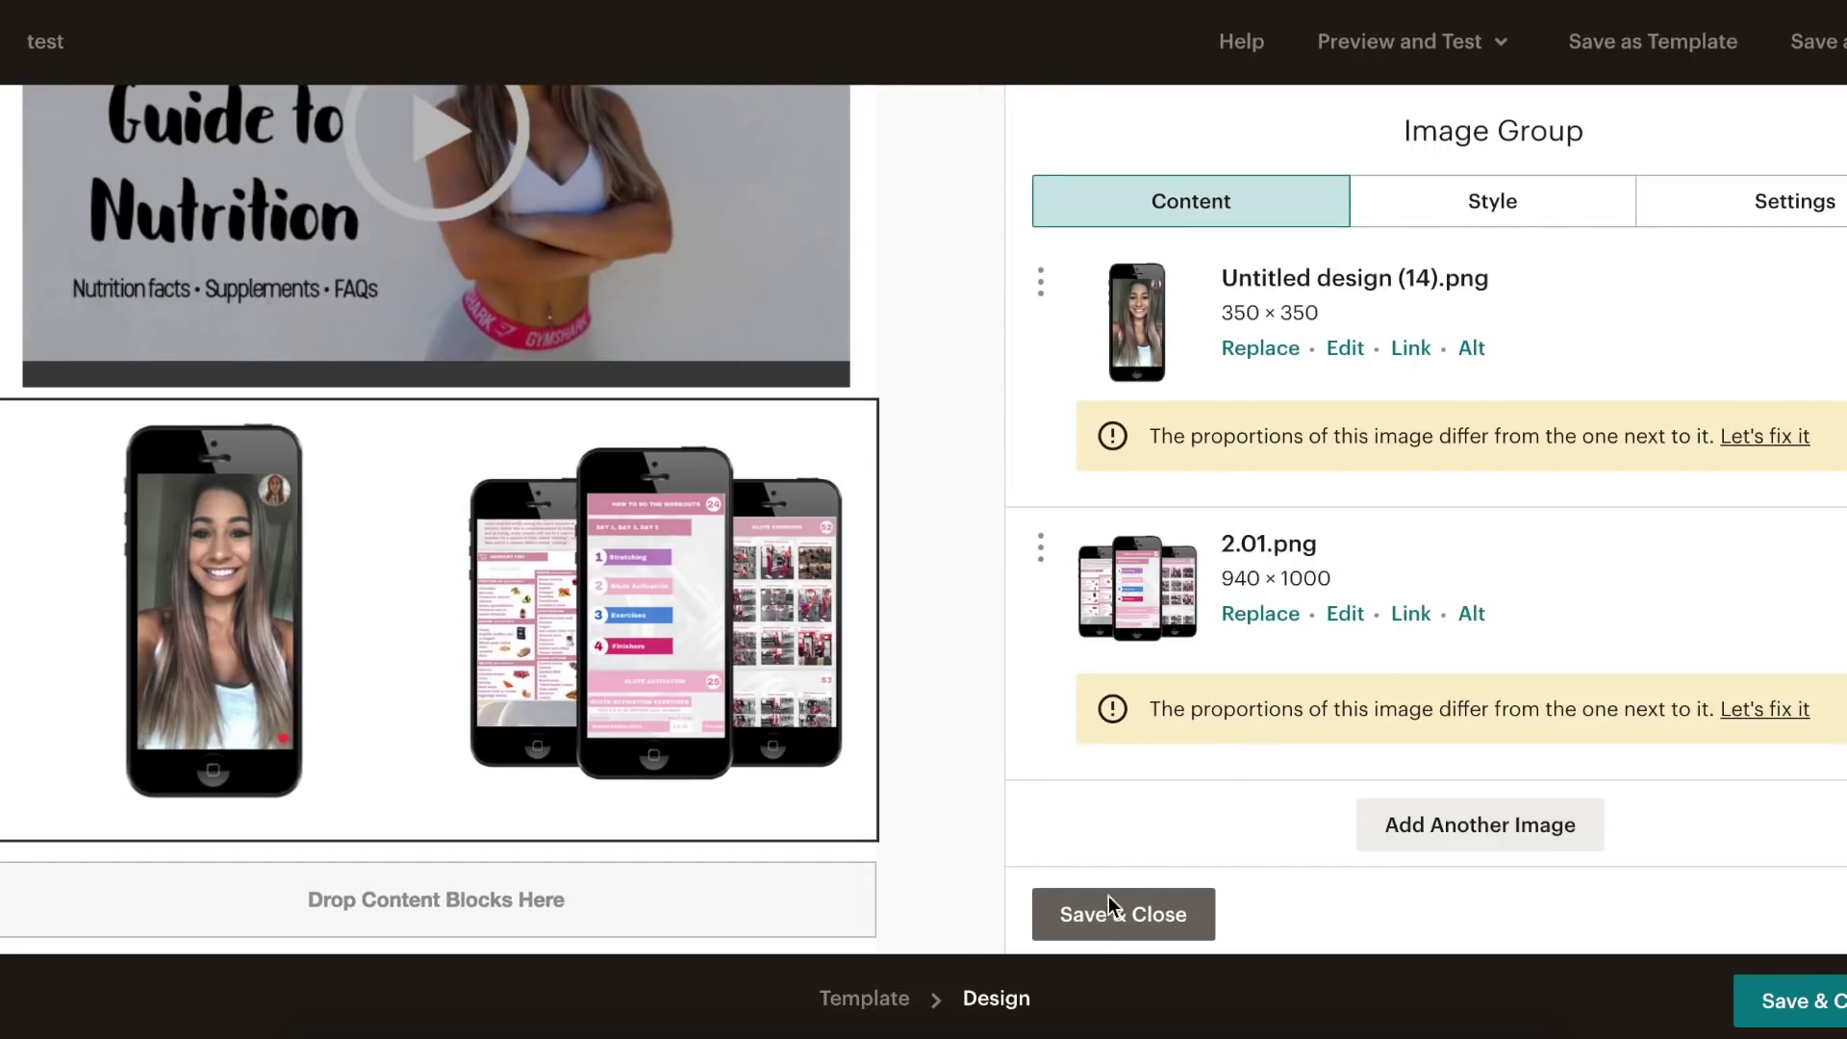
left_click(1147, 922)
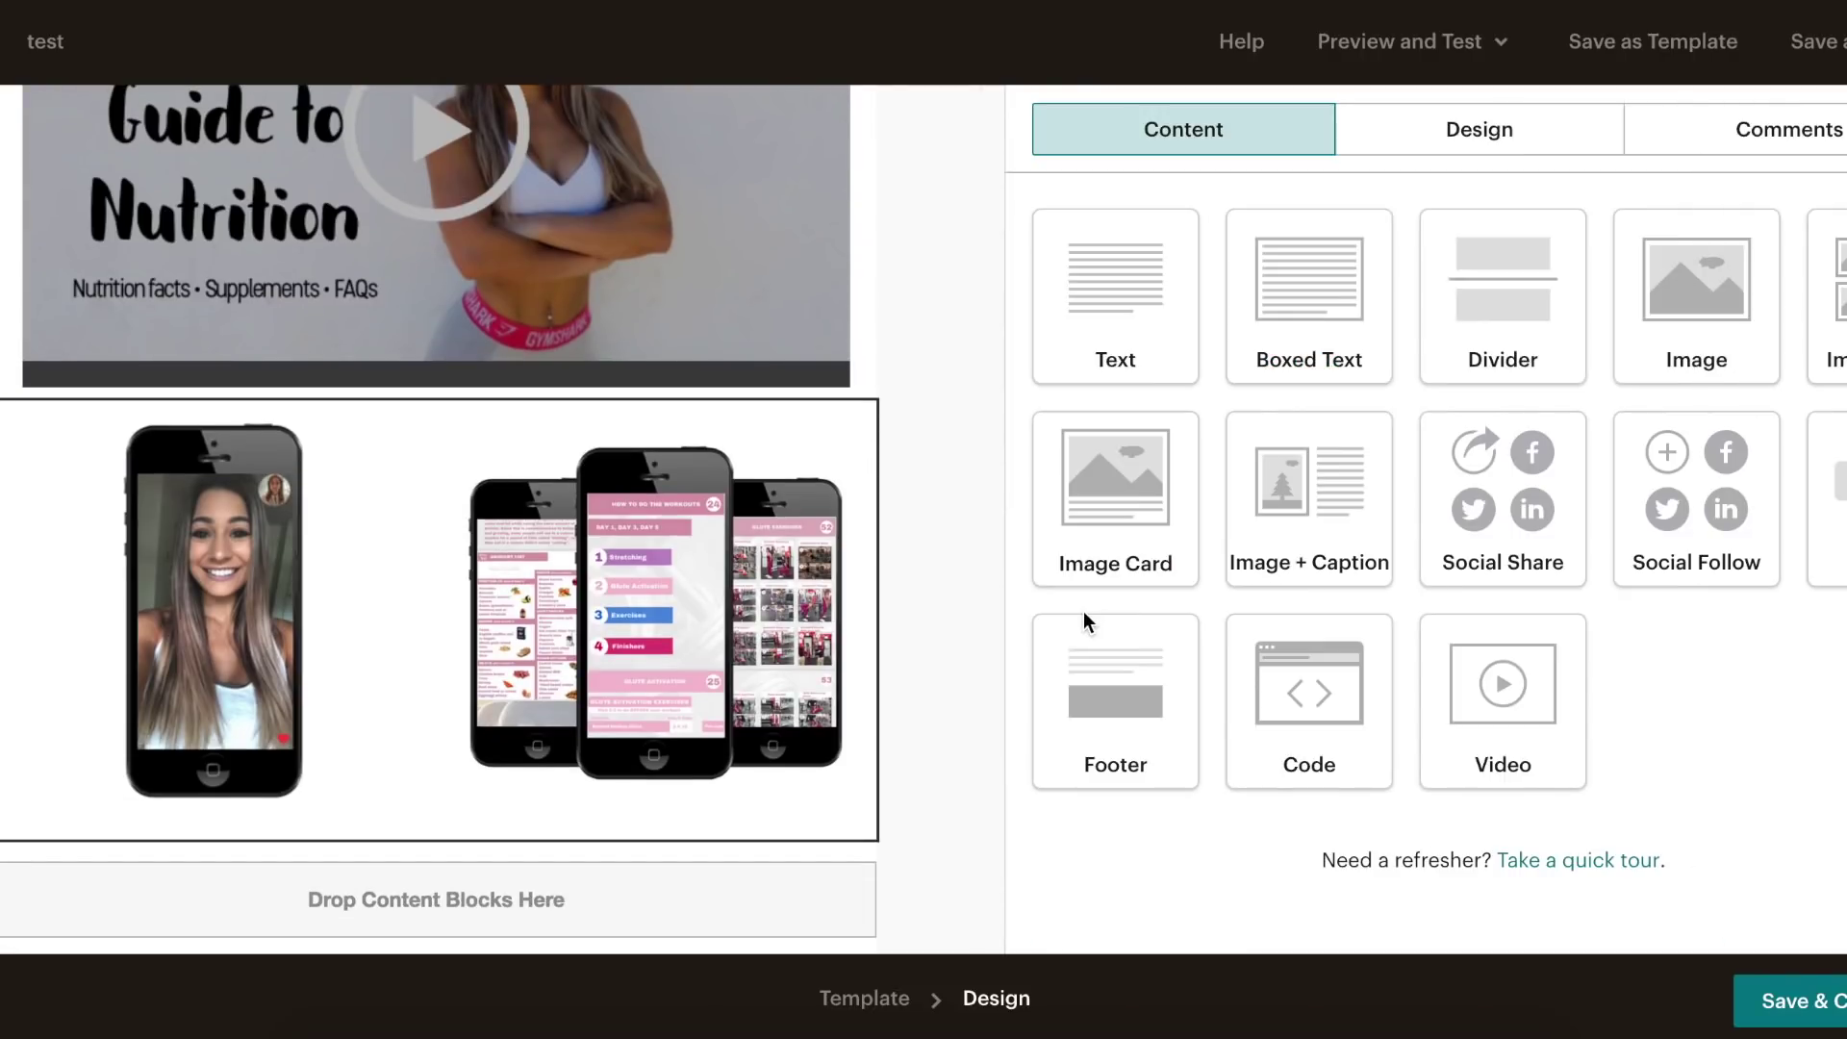
- Add a text block between the video and image group, copying a paragraph from Notes
scroll(939, 433, "up", 1)
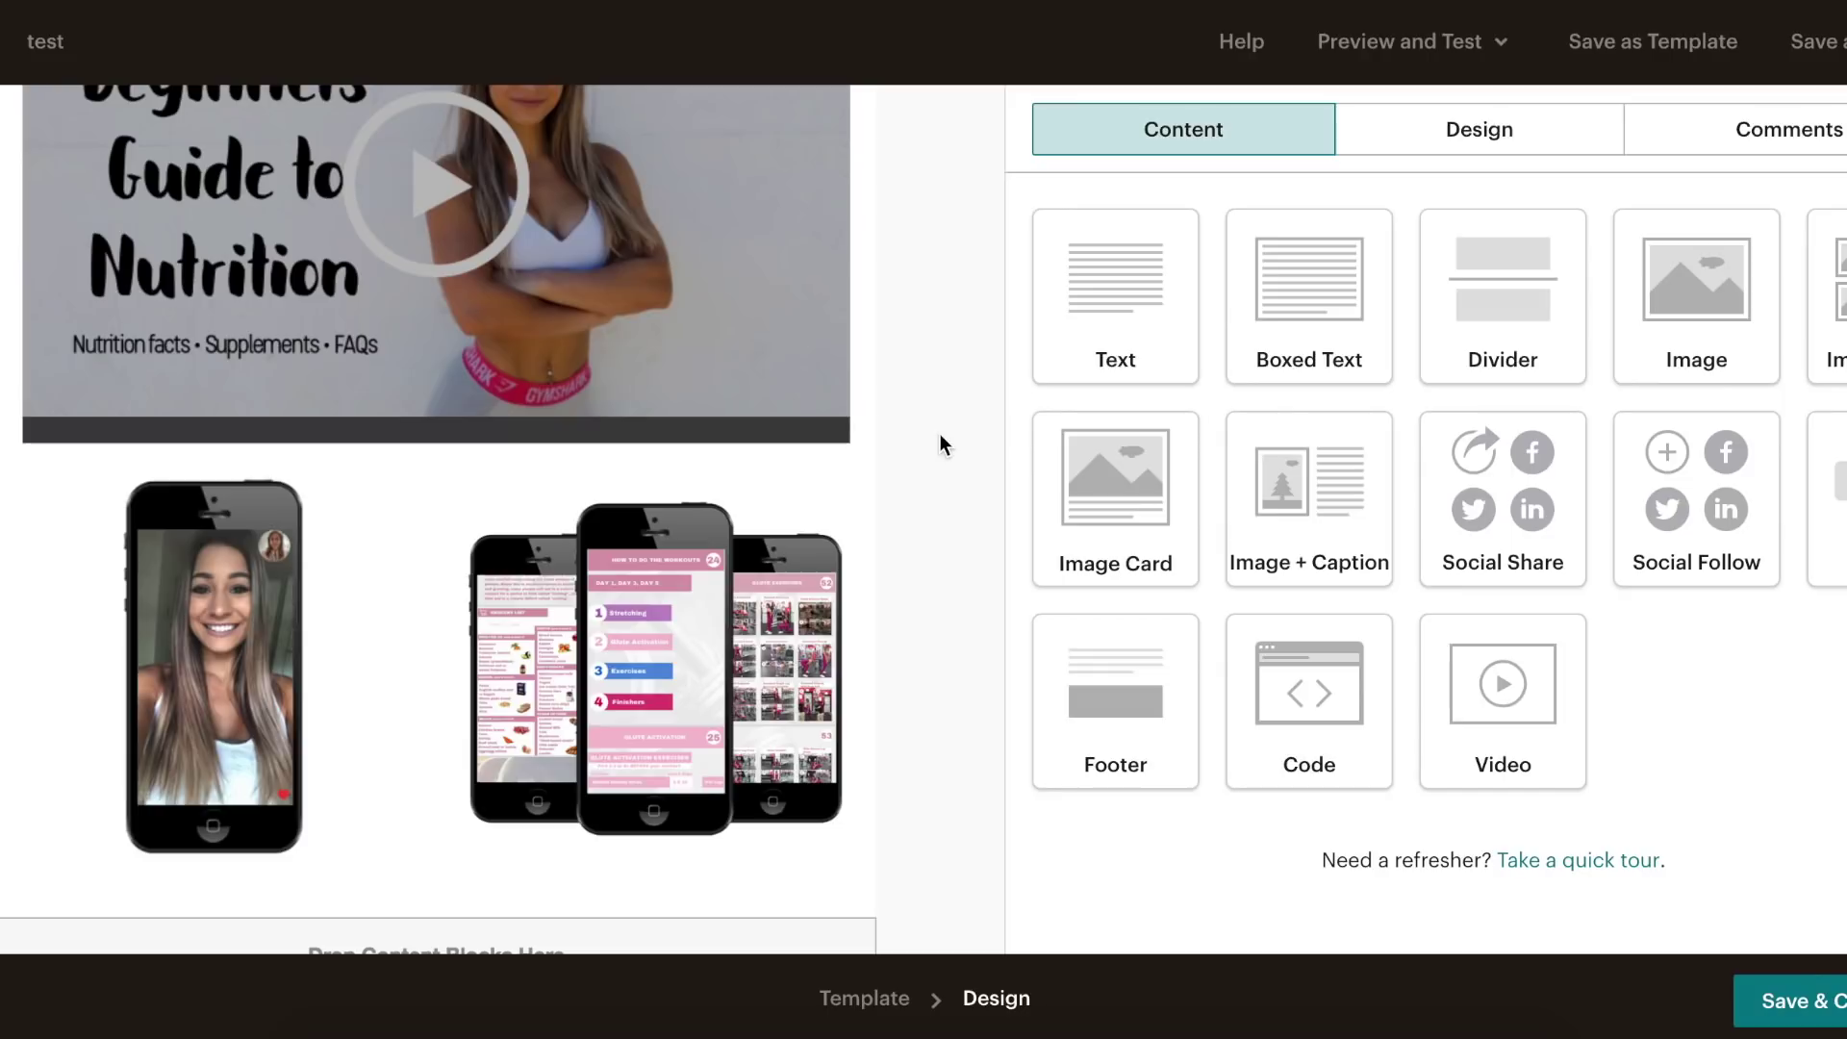
left_click_drag(1133, 270, 445, 470)
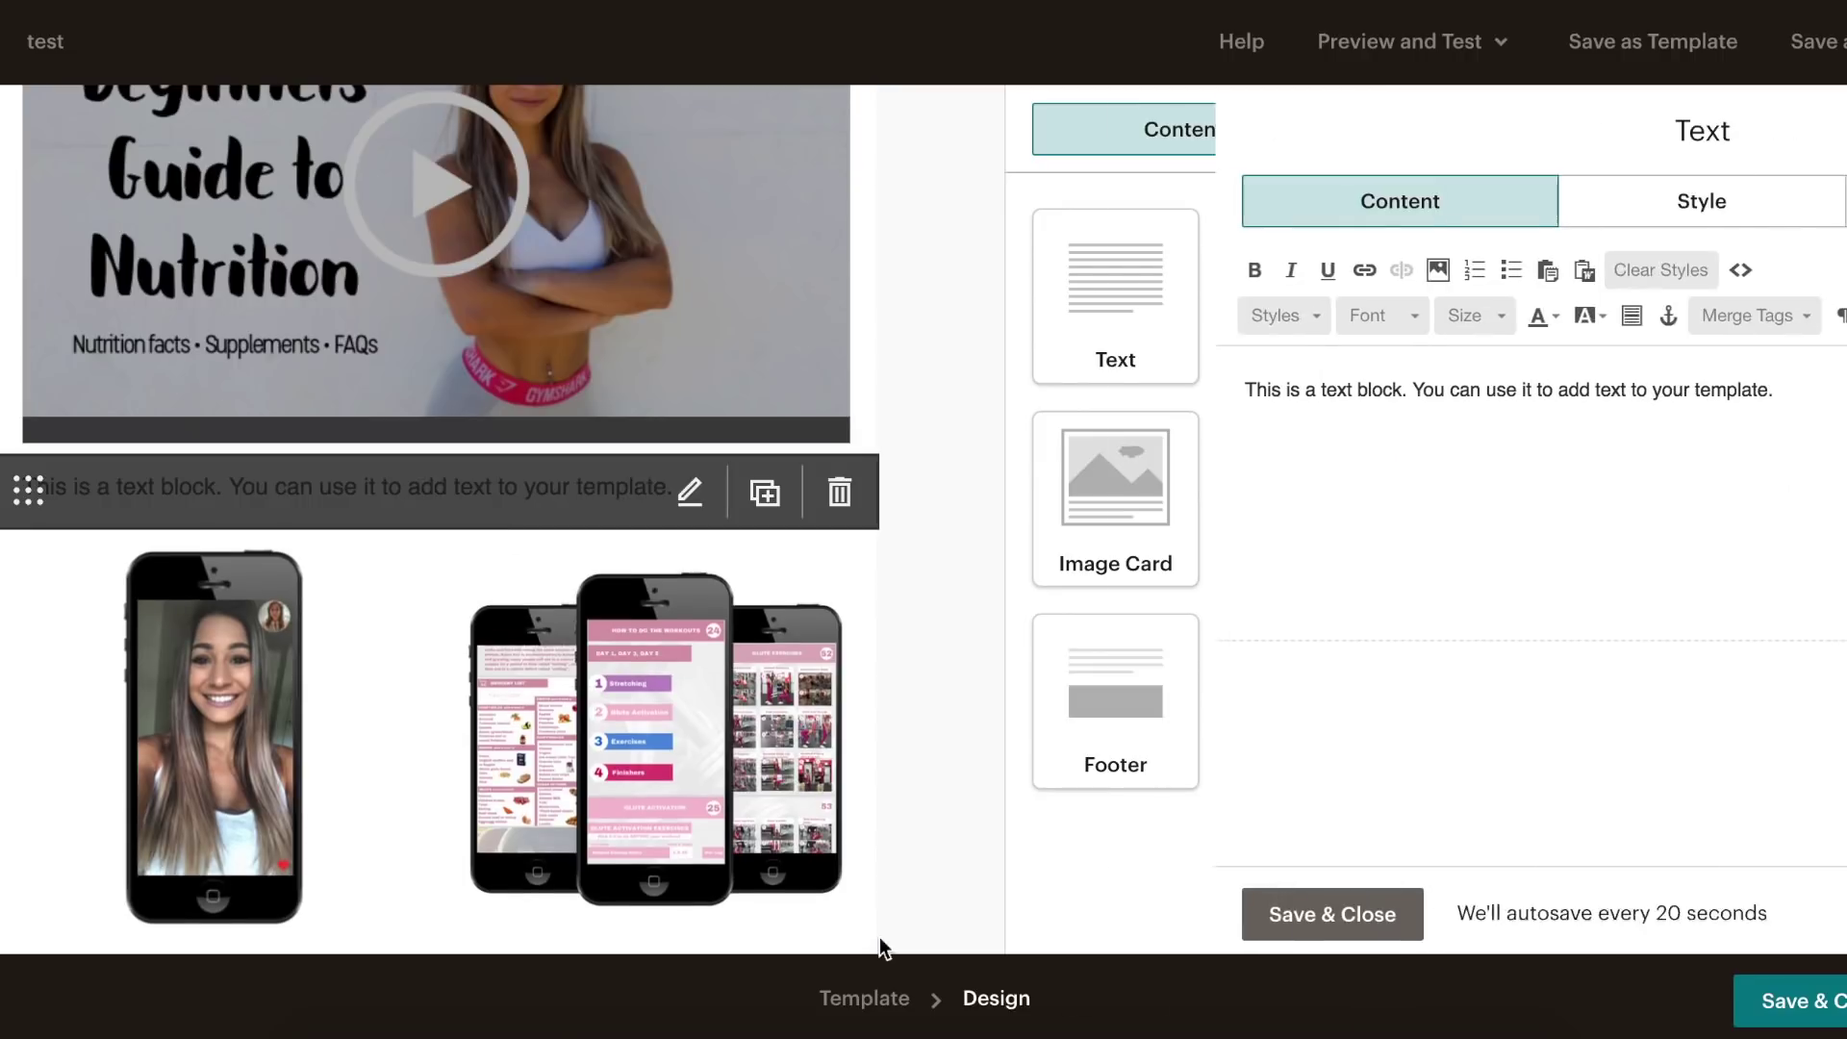
left_click(678, 1002)
left_click_drag(1254, 188, 1112, 59)
left_click(1560, 398)
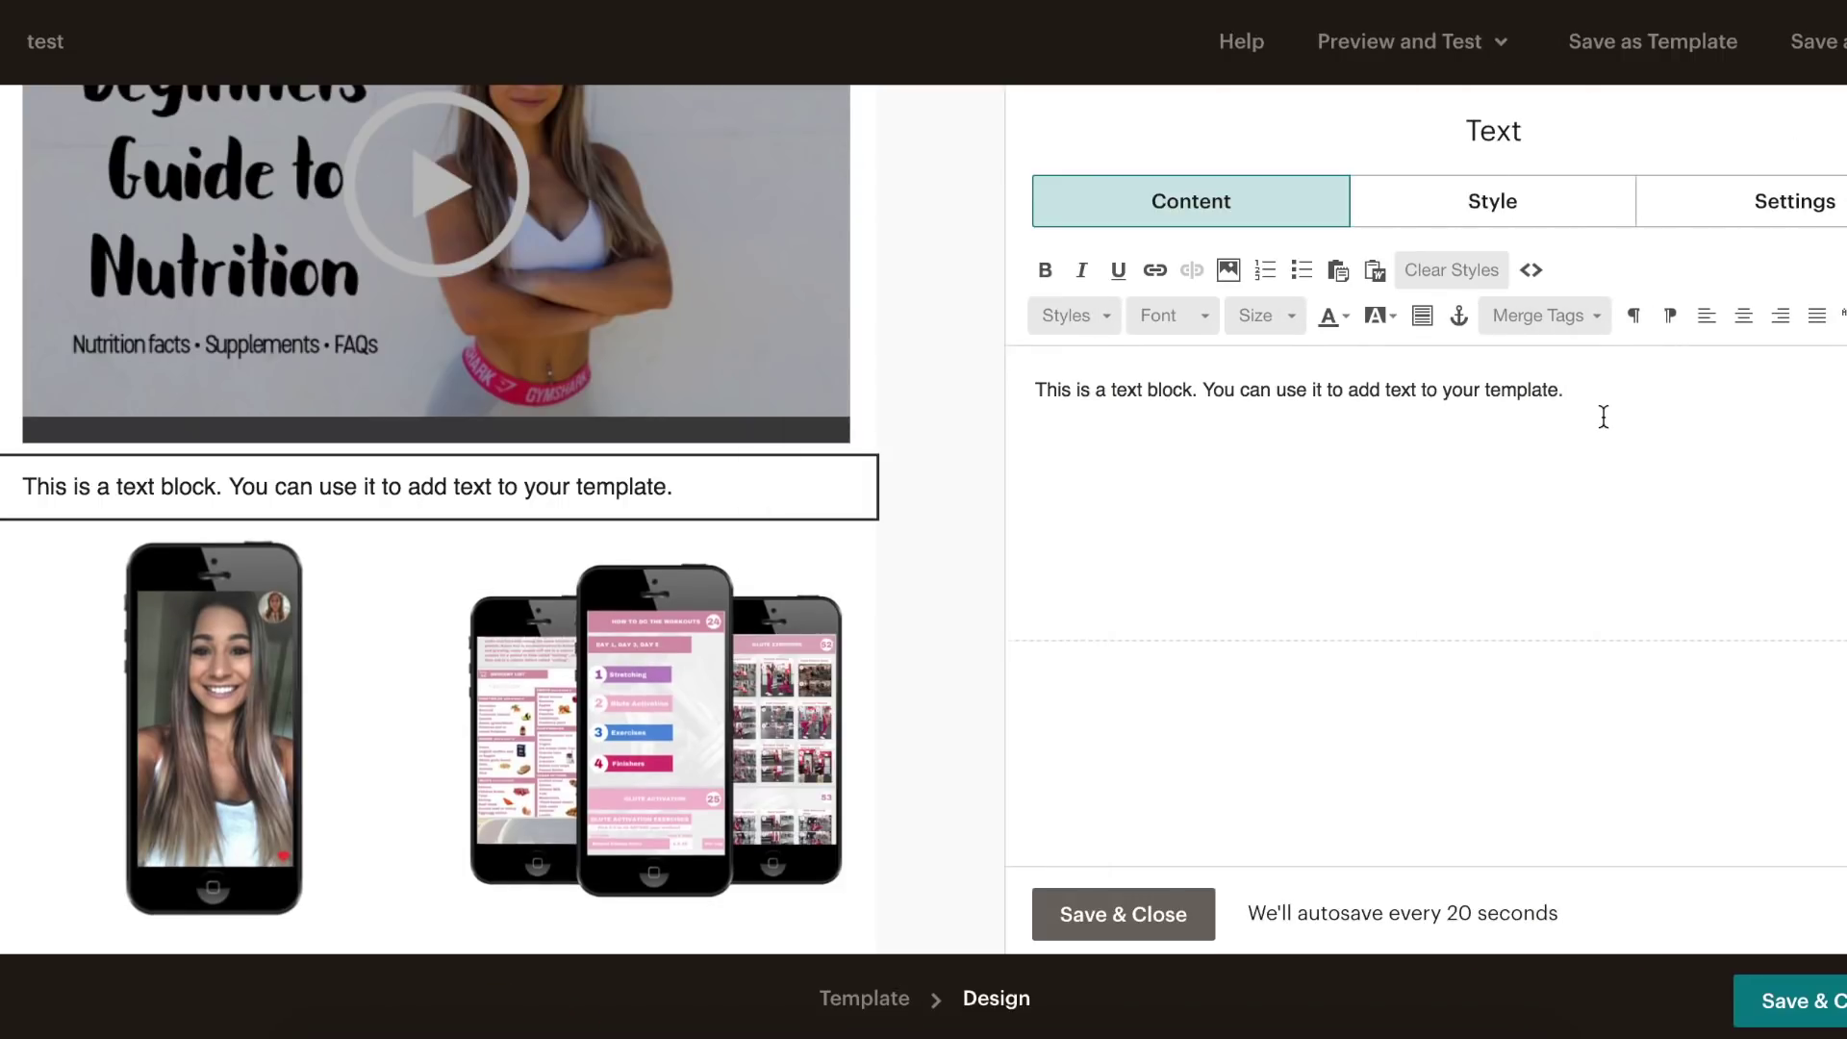
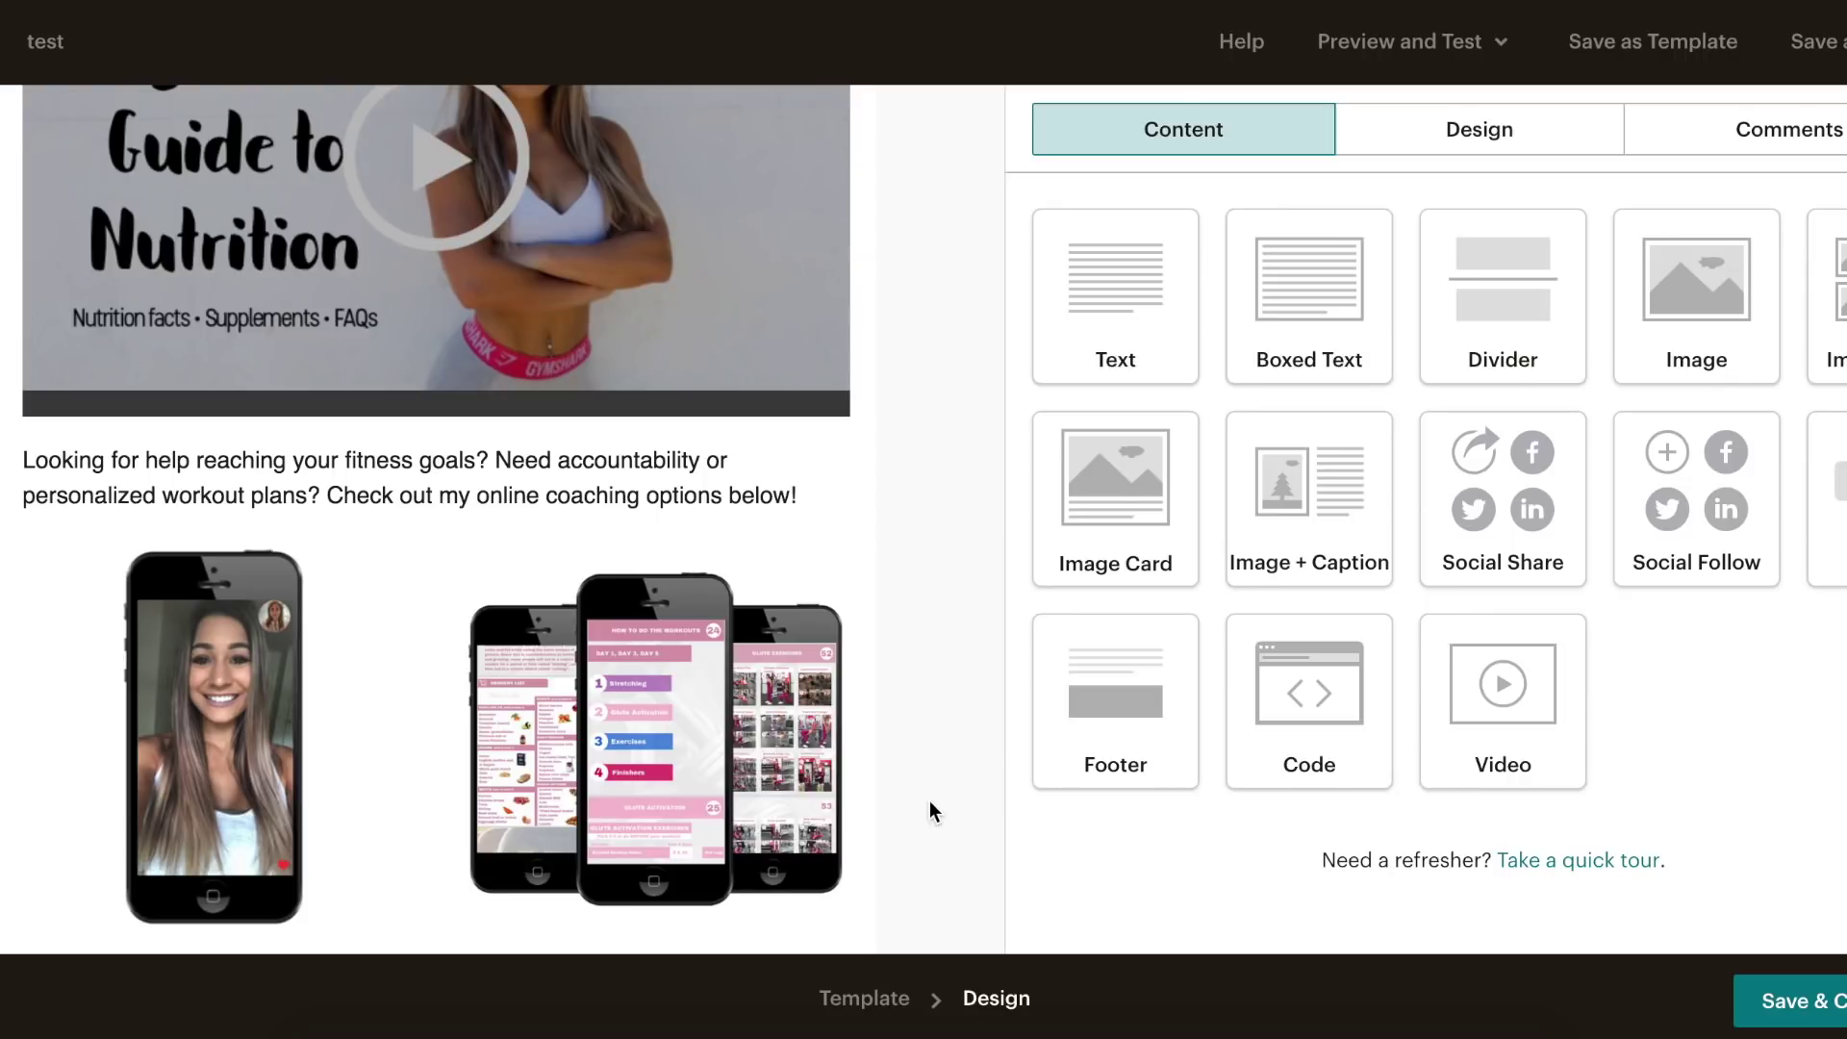
- Add a button below the coaching paragraph labelled 'CHECK OUT ONLINE COACHING!'
scroll(983, 692, "down", 1)
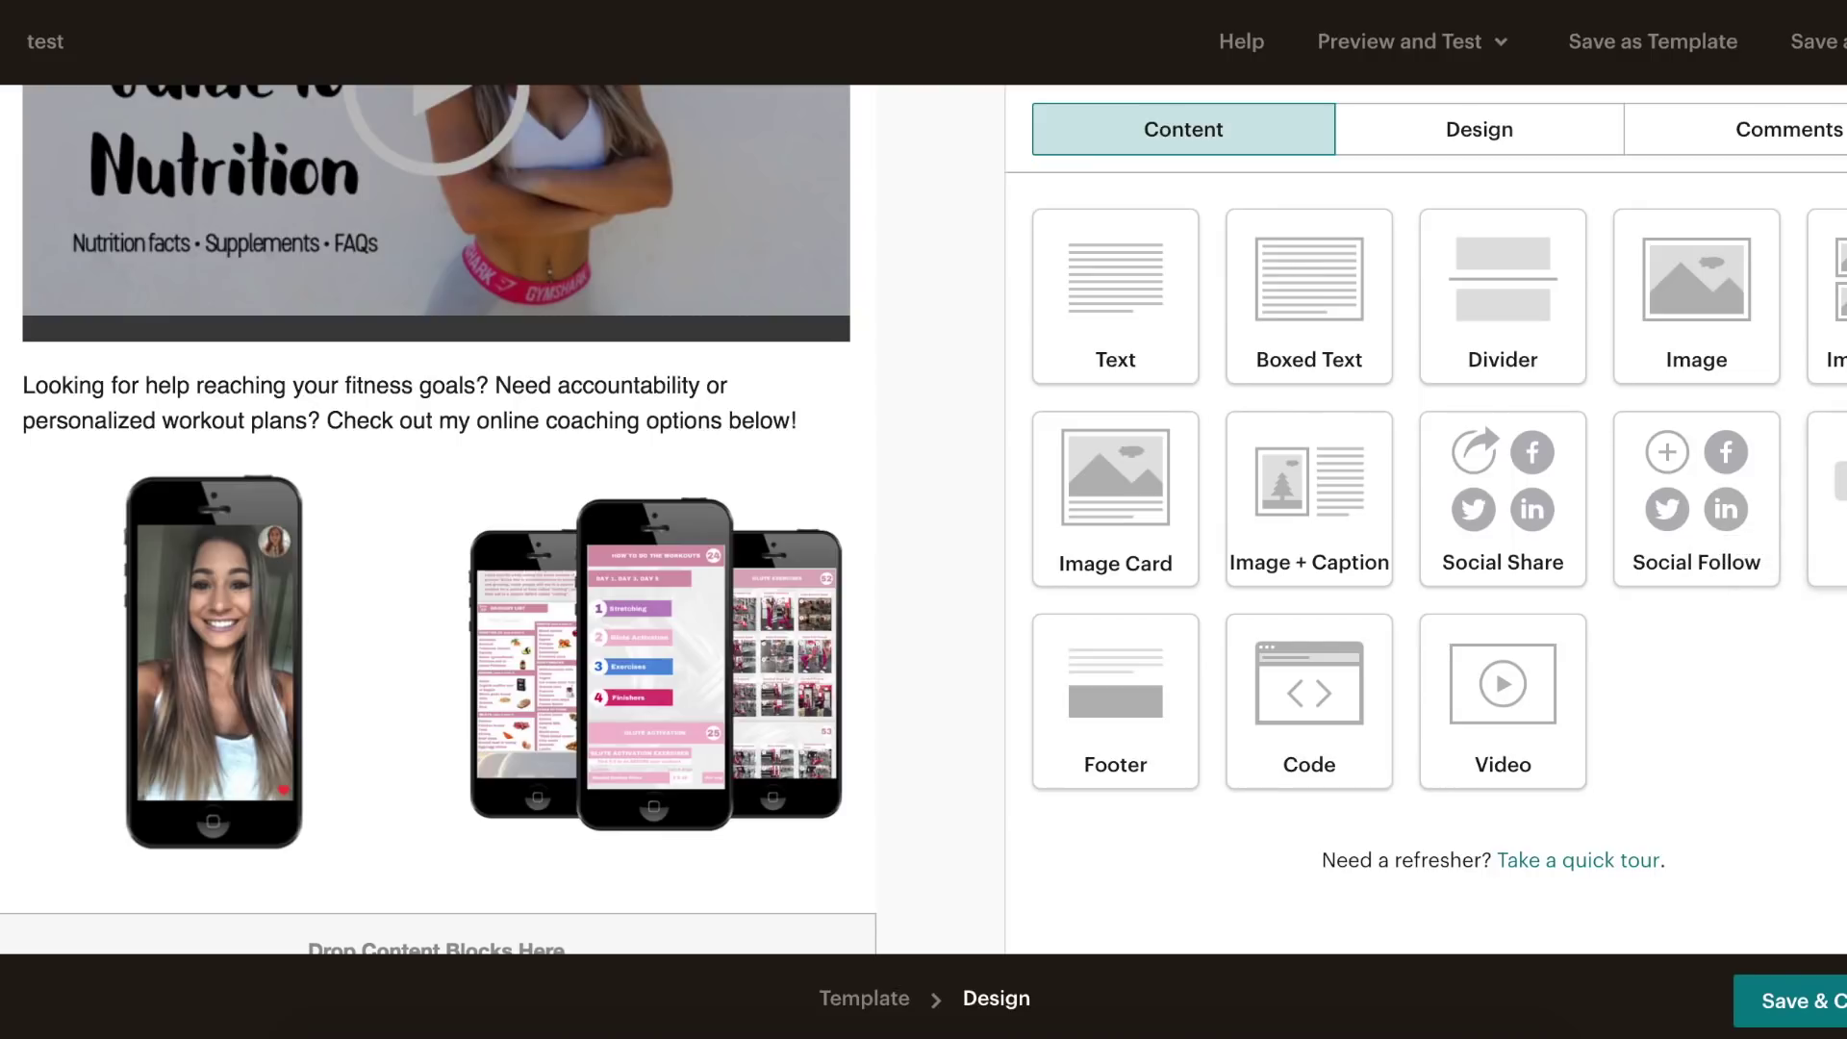
left_click_drag(1783, 507, 452, 471)
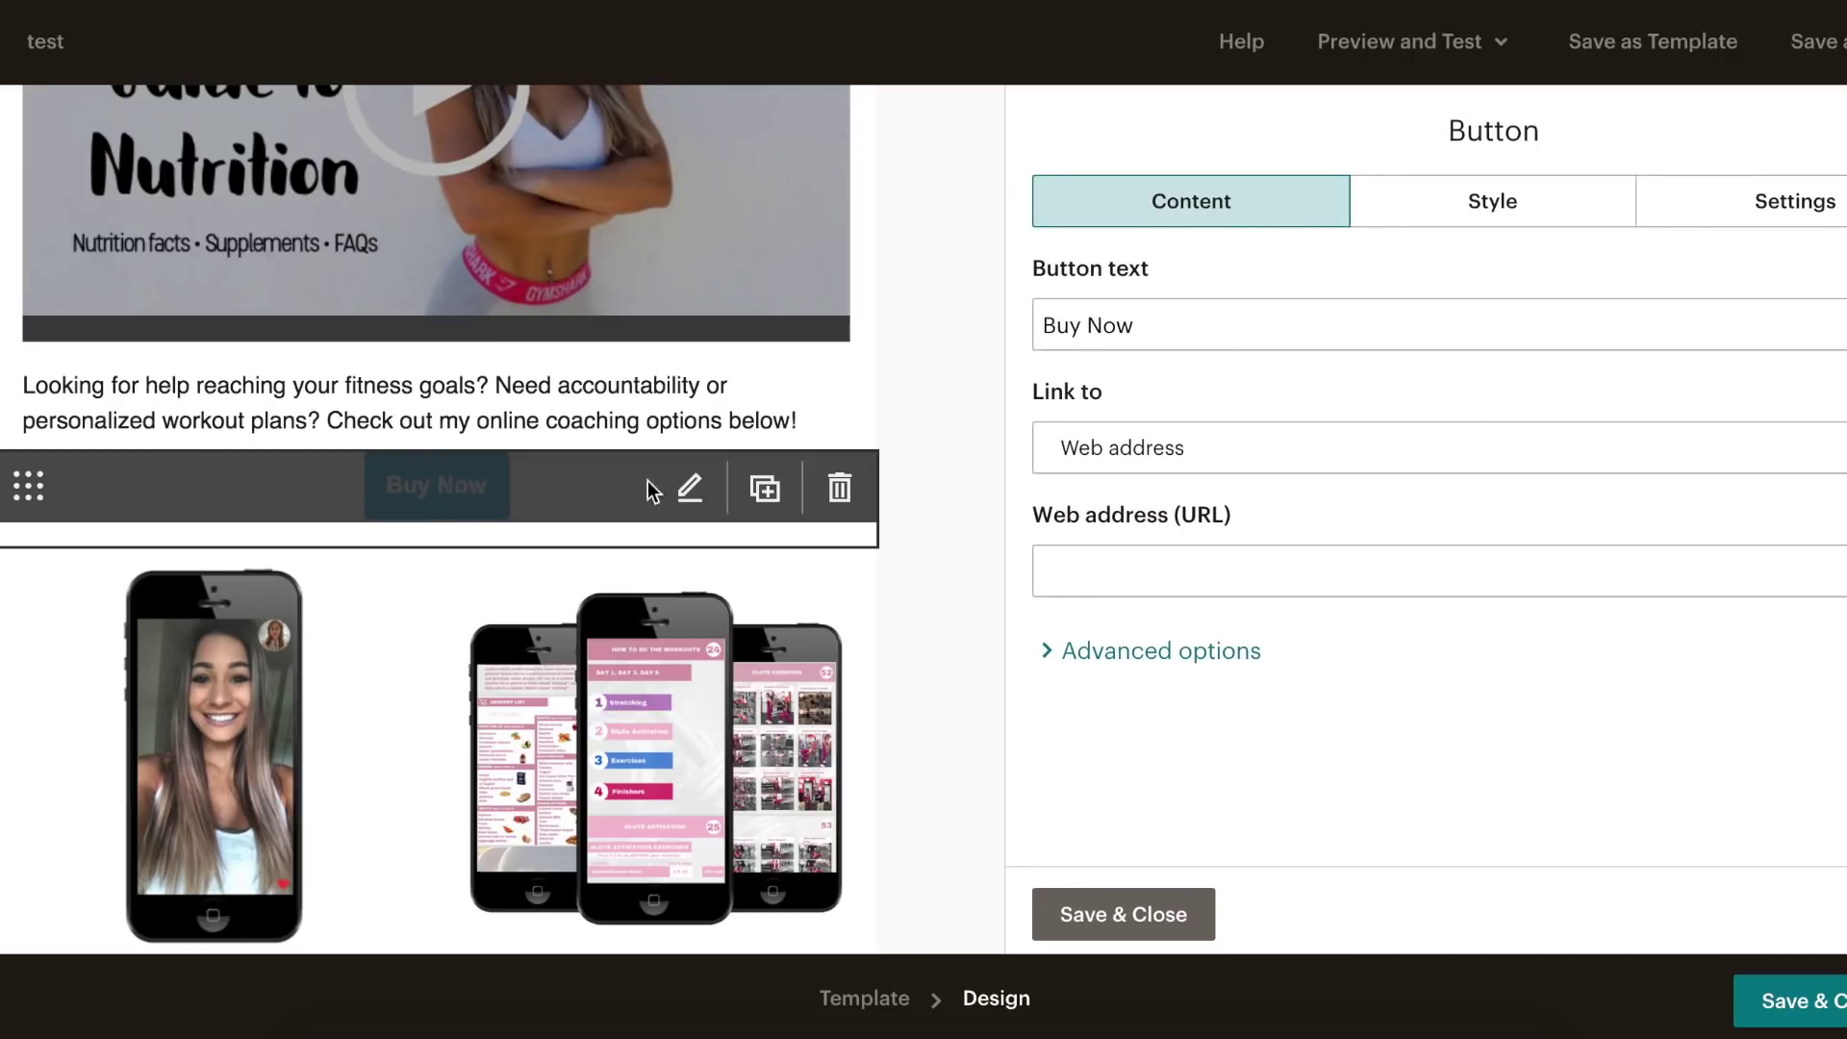
triple_click(1171, 325)
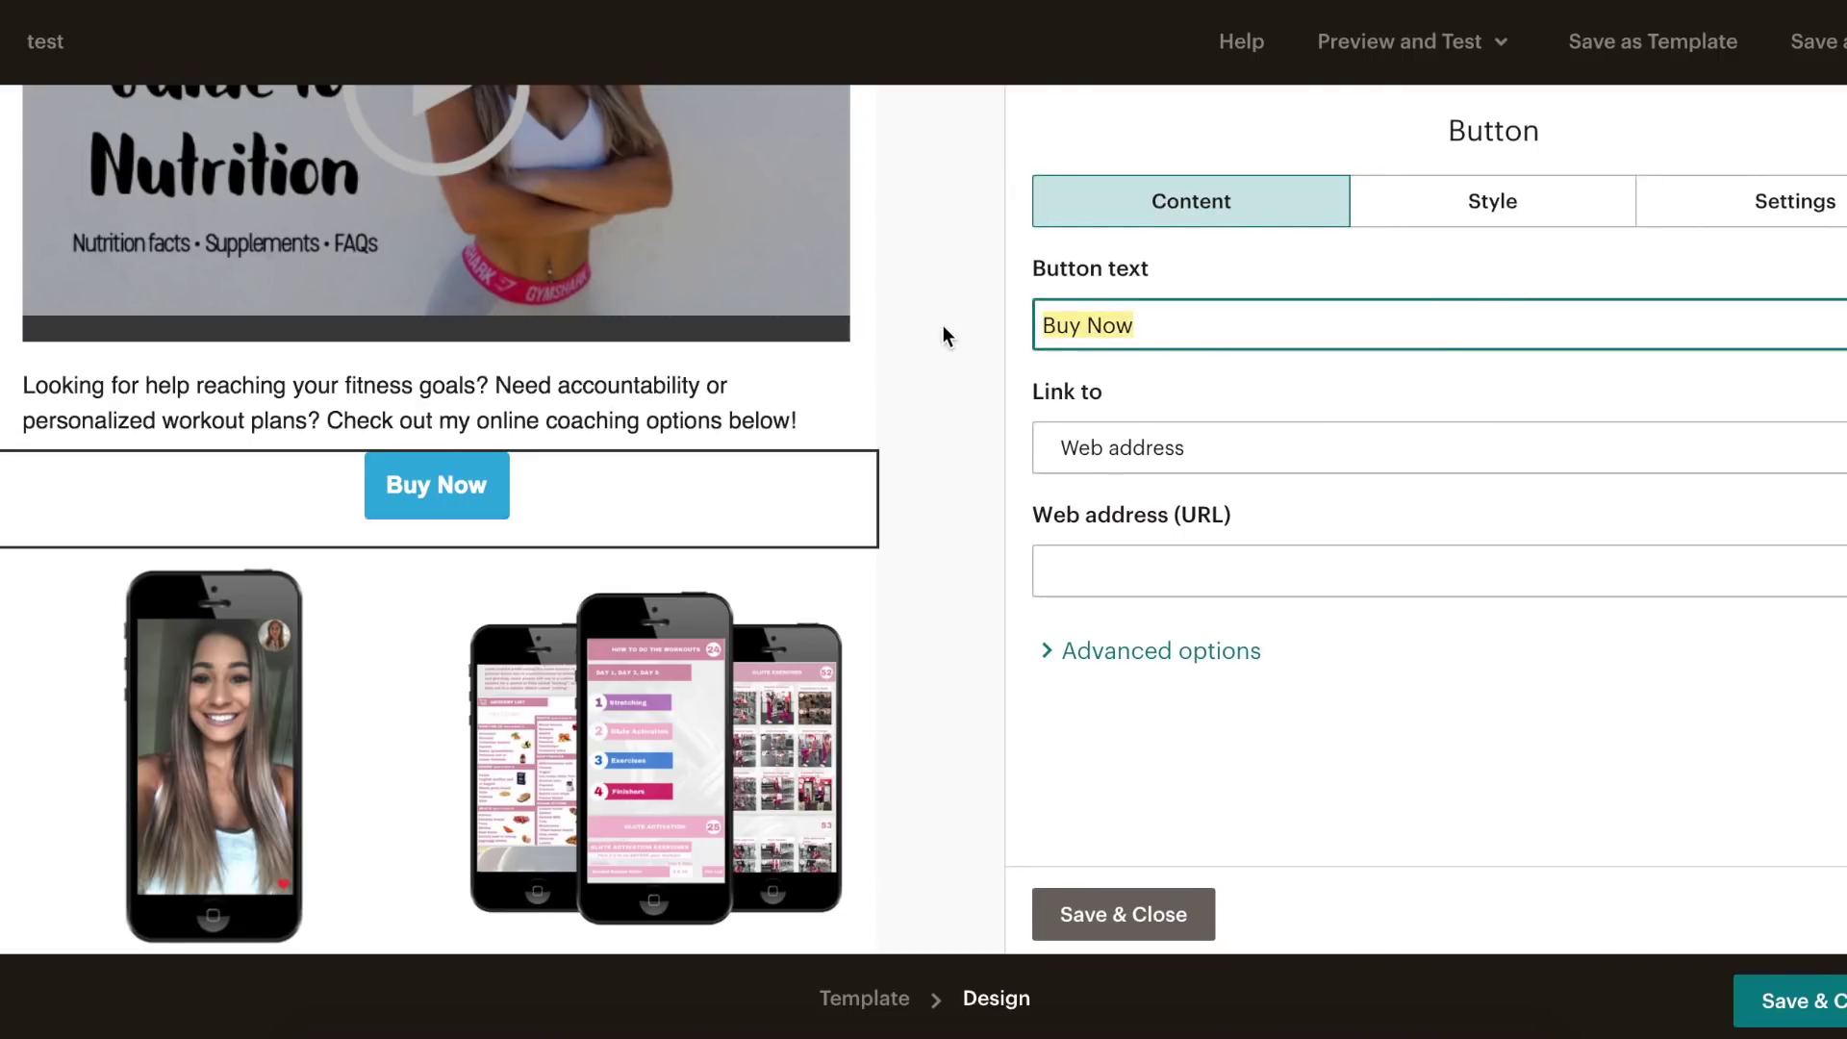
key("BackSpace")
type("CH")
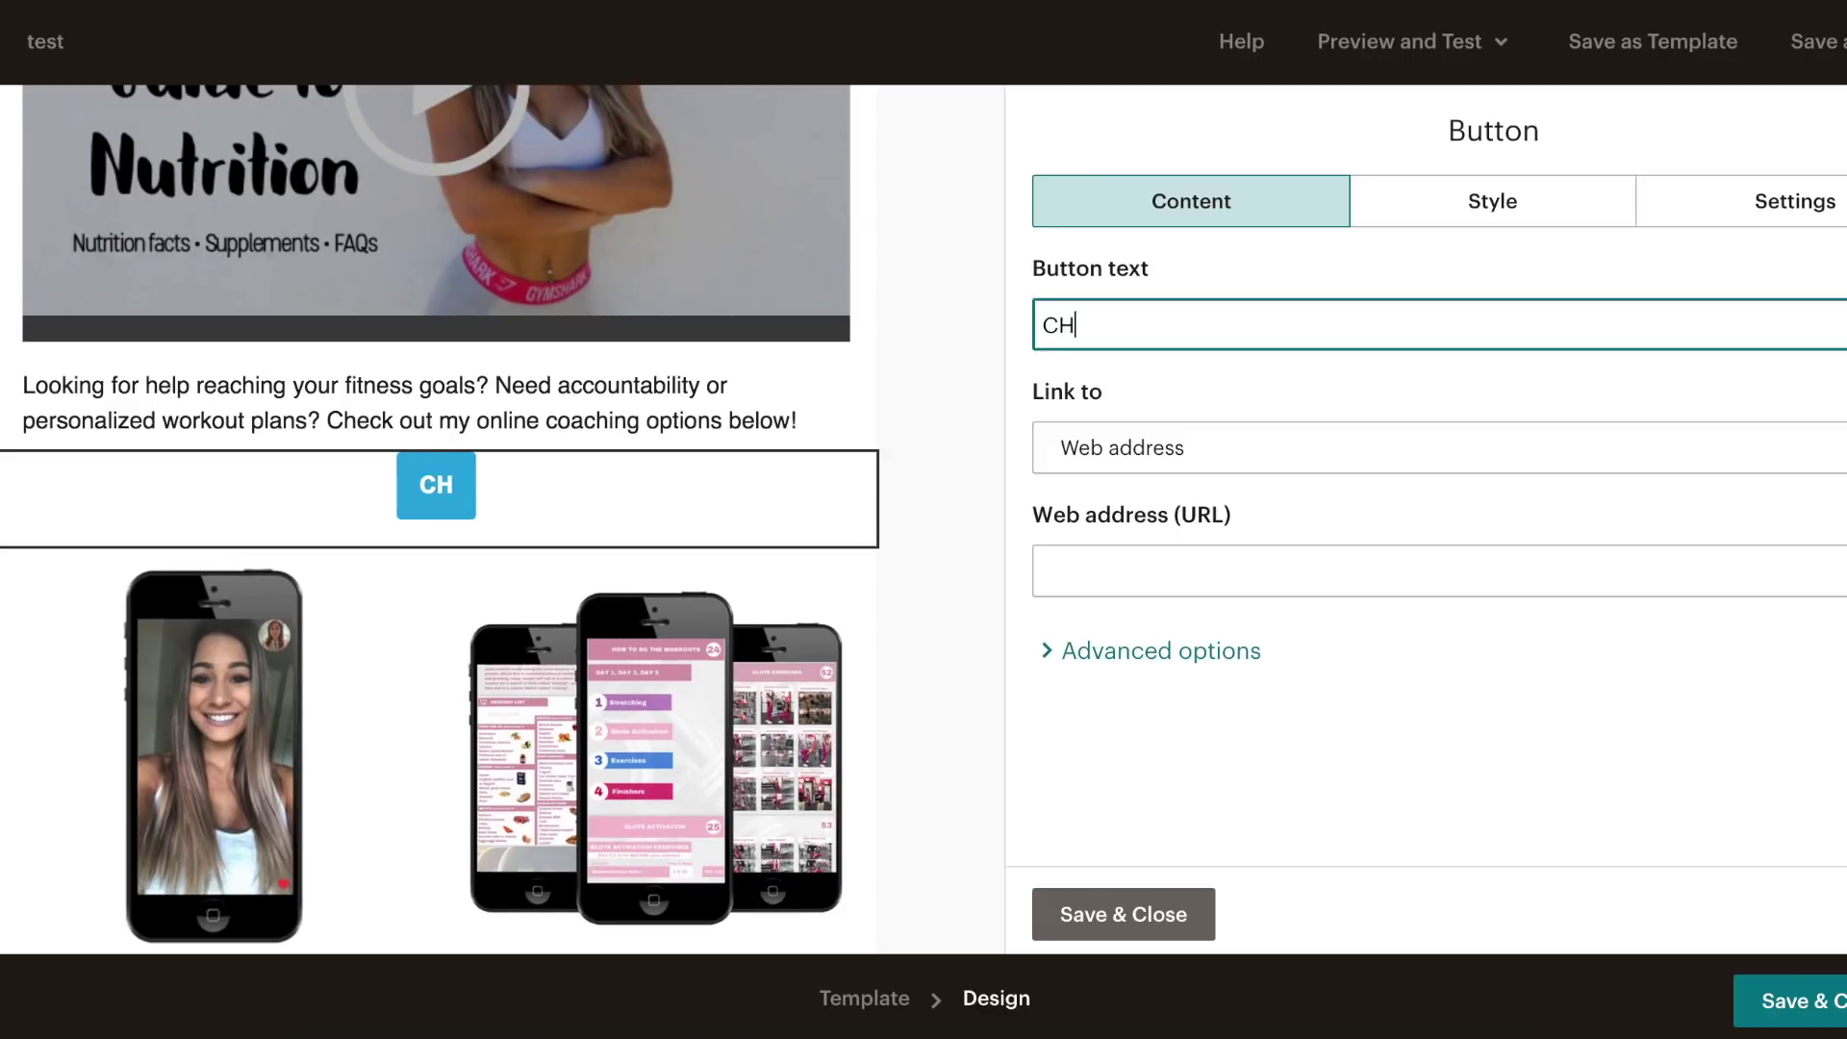
type("ECK OUT O")
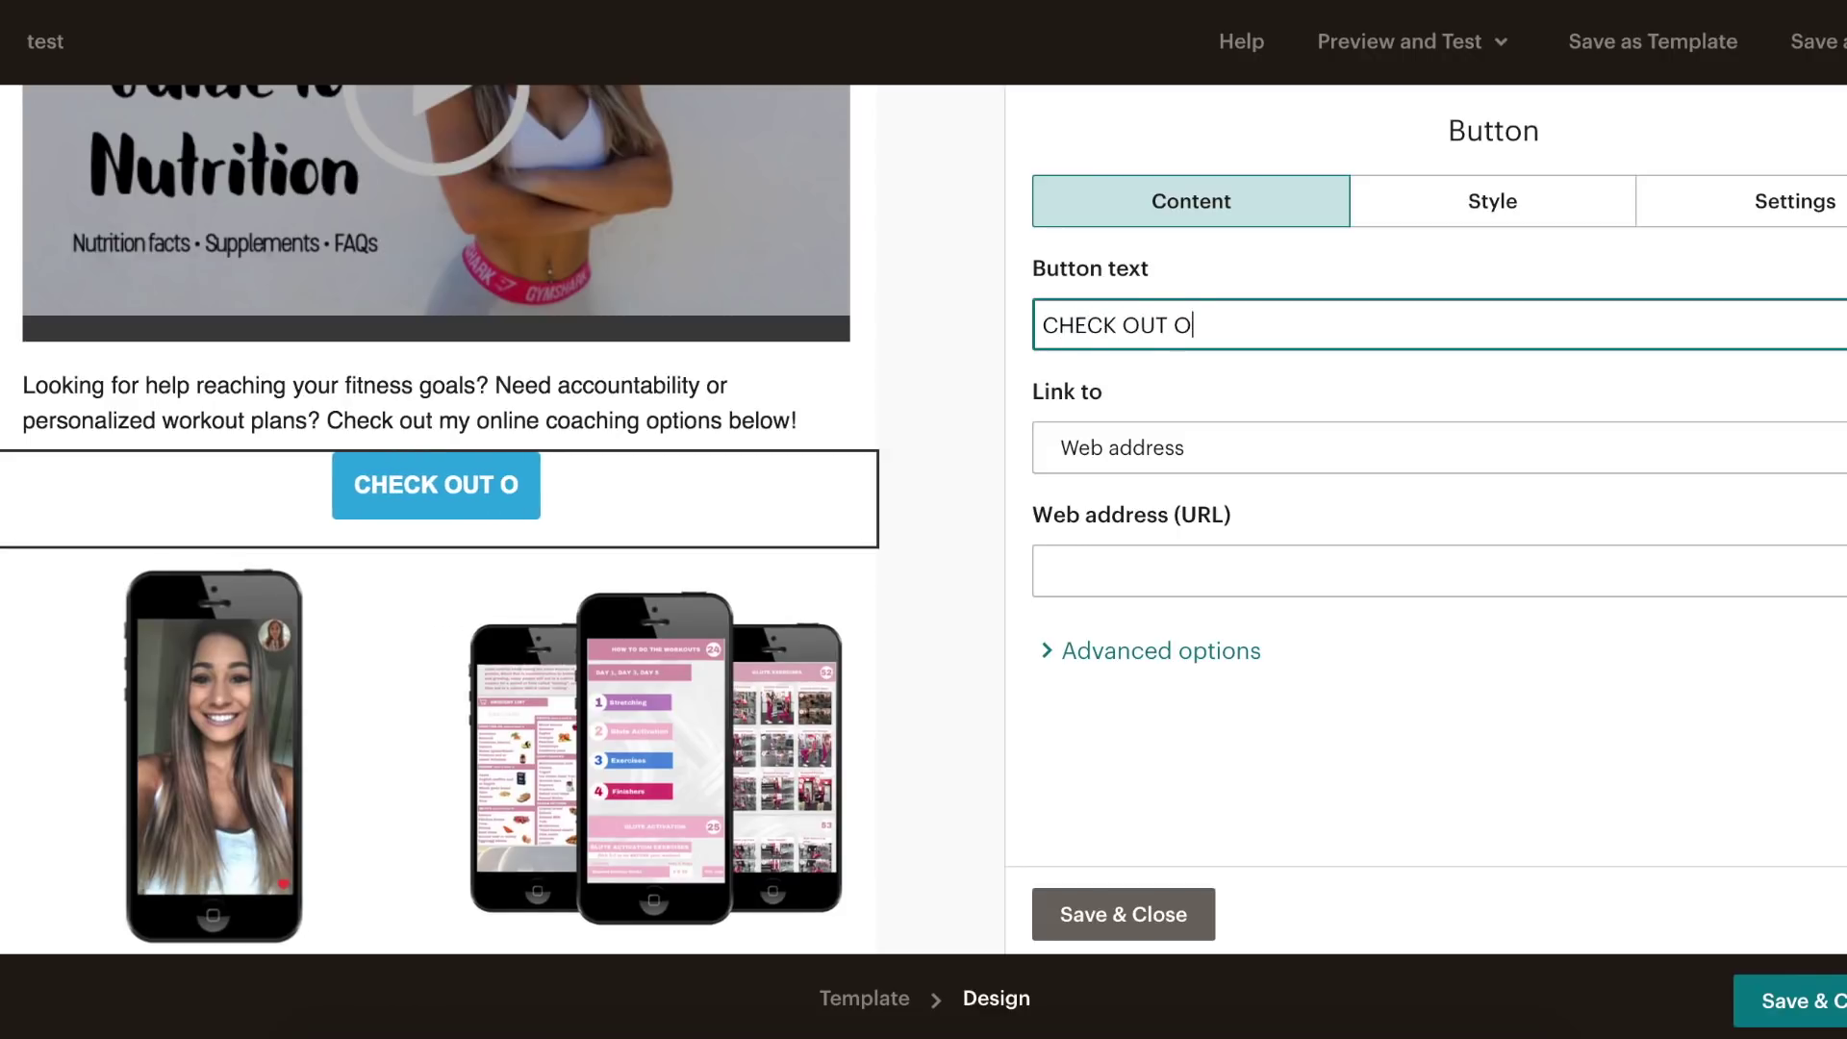
type("NLINE COACHING!")
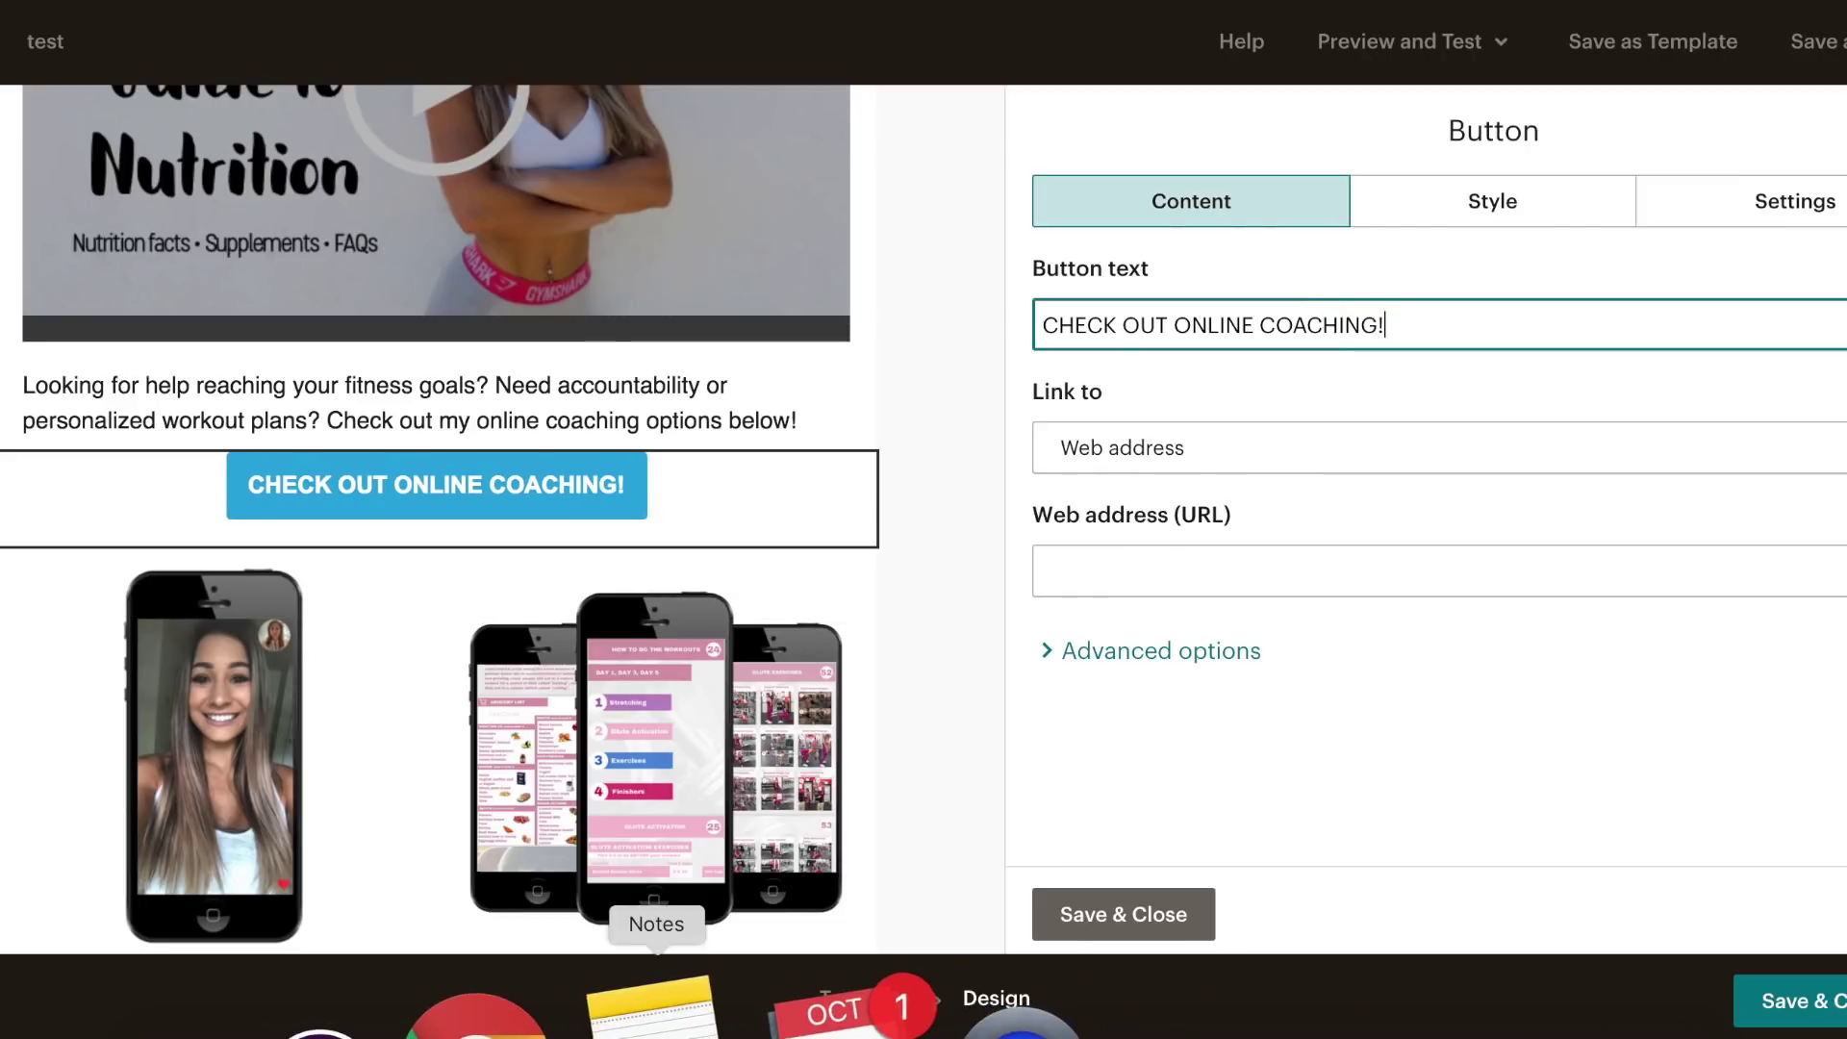
- Link the button to the online coaching web page address copied from the notes
left_click(656, 1010)
left_click_drag(1268, 398, 1118, 371)
key("ctrl+c")
left_click(1628, 406)
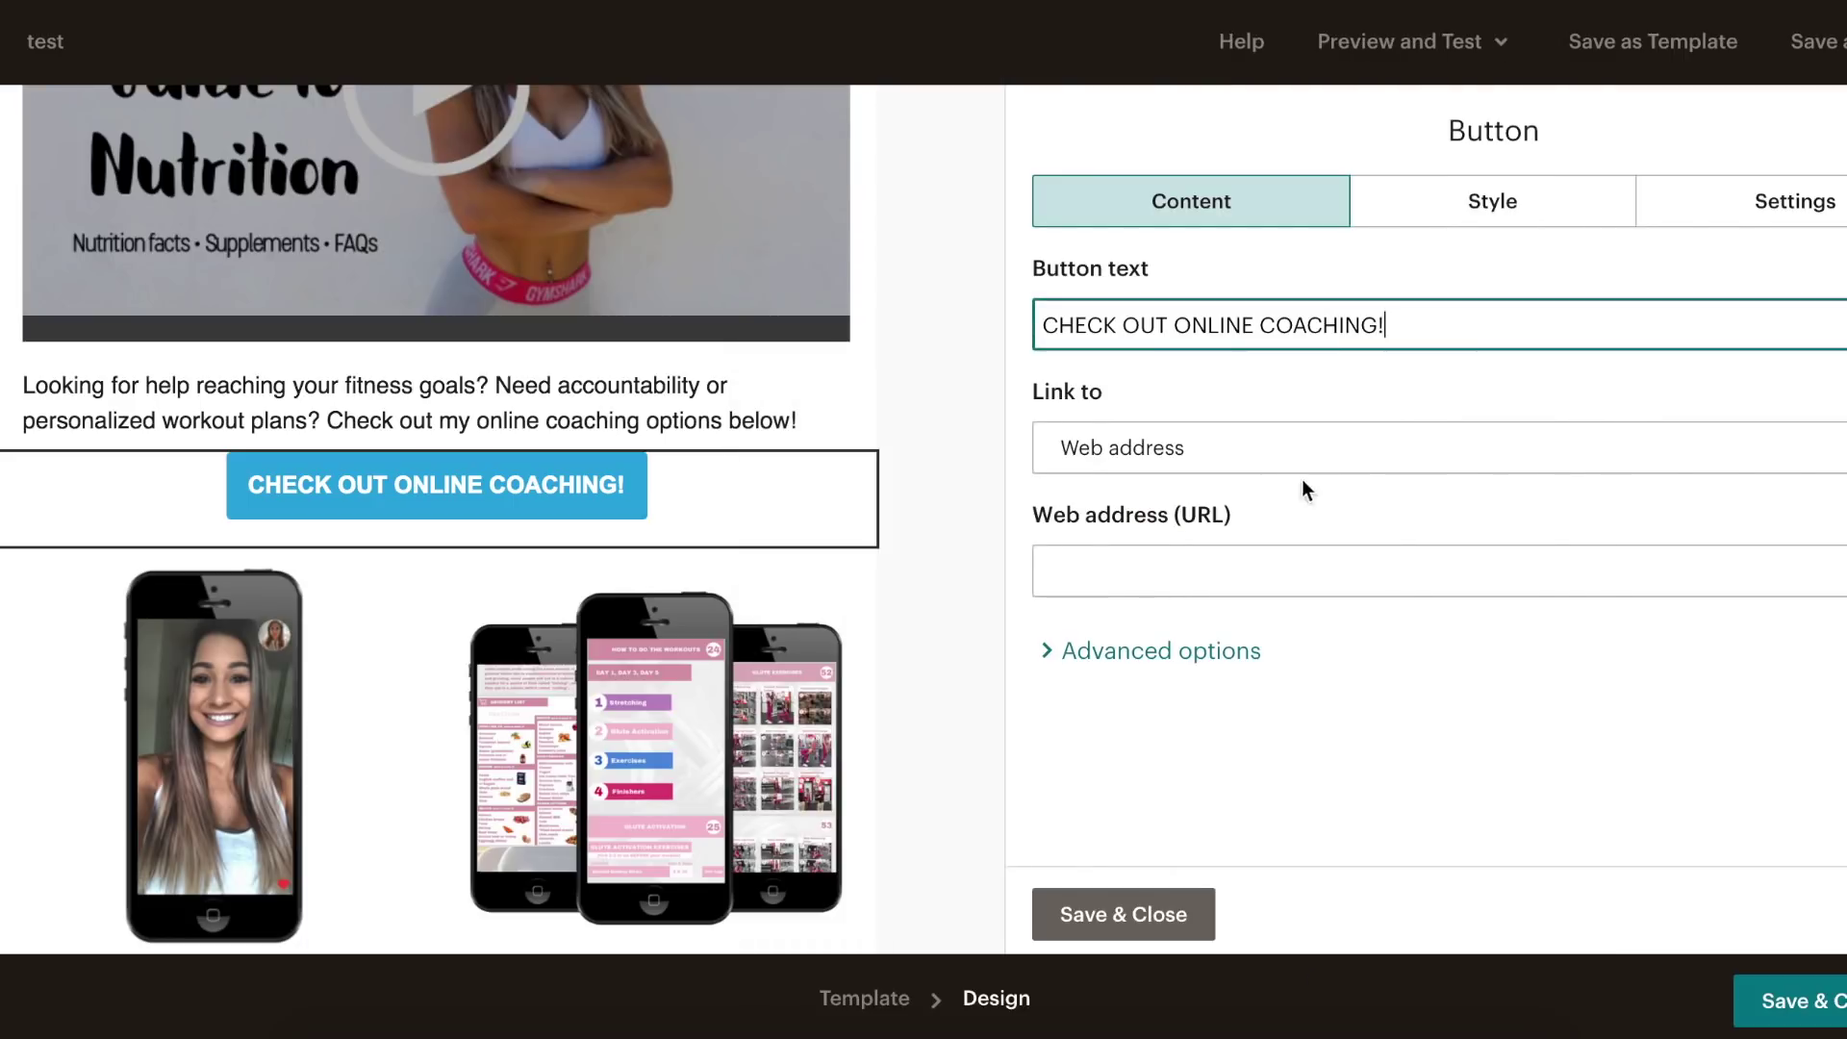
left_click(1163, 568)
key("ctrl+v")
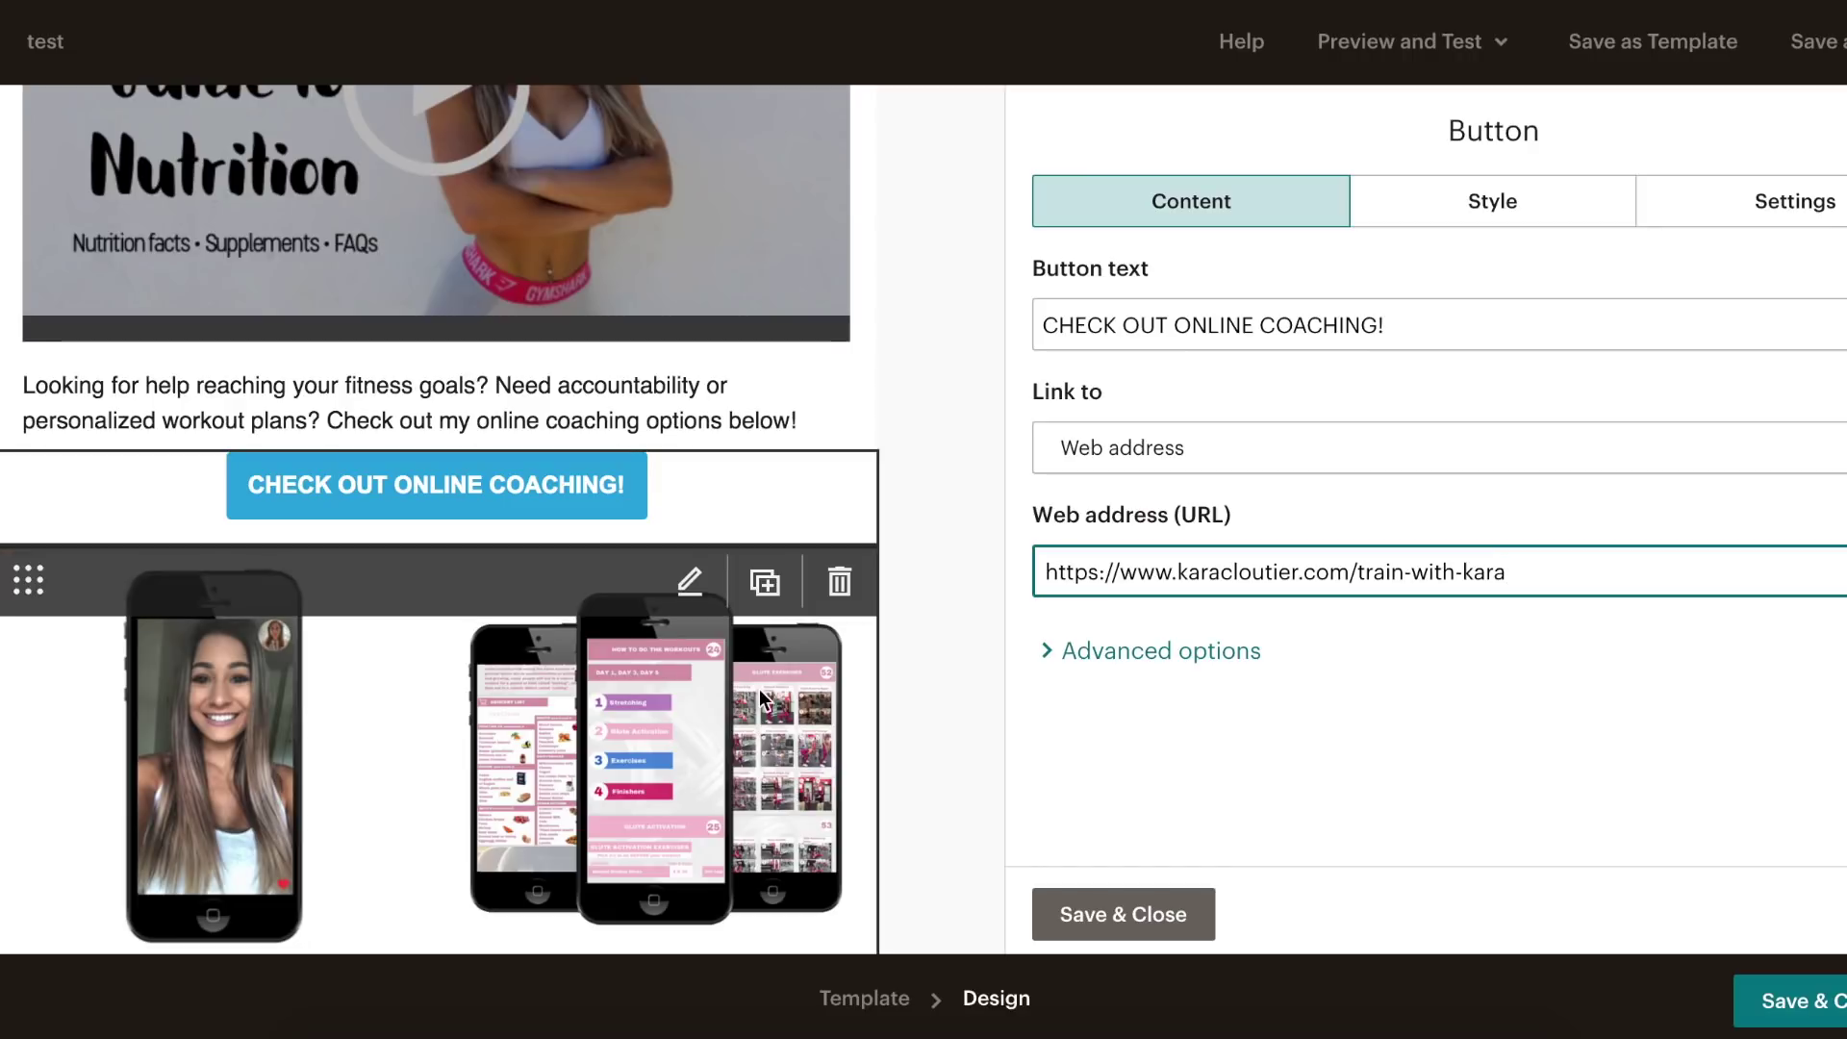
scroll(988, 377, "up", 10)
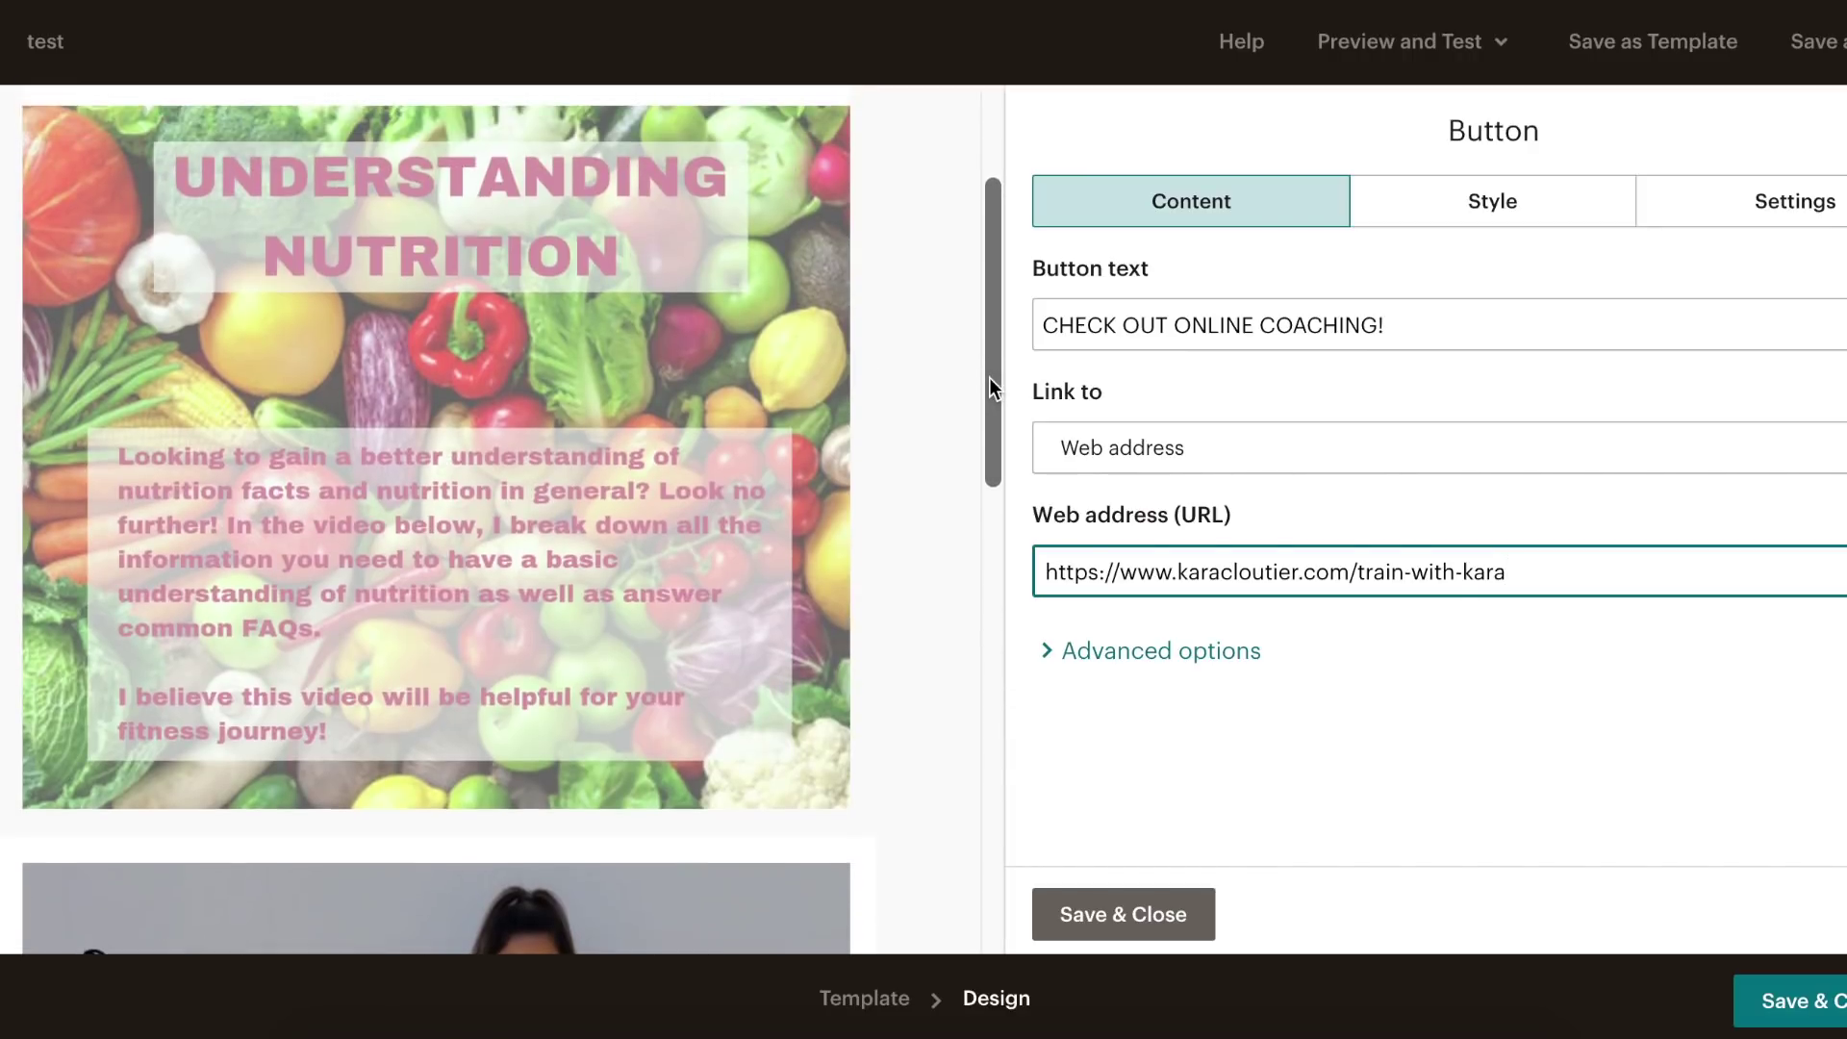
scroll(989, 377, "down", 10)
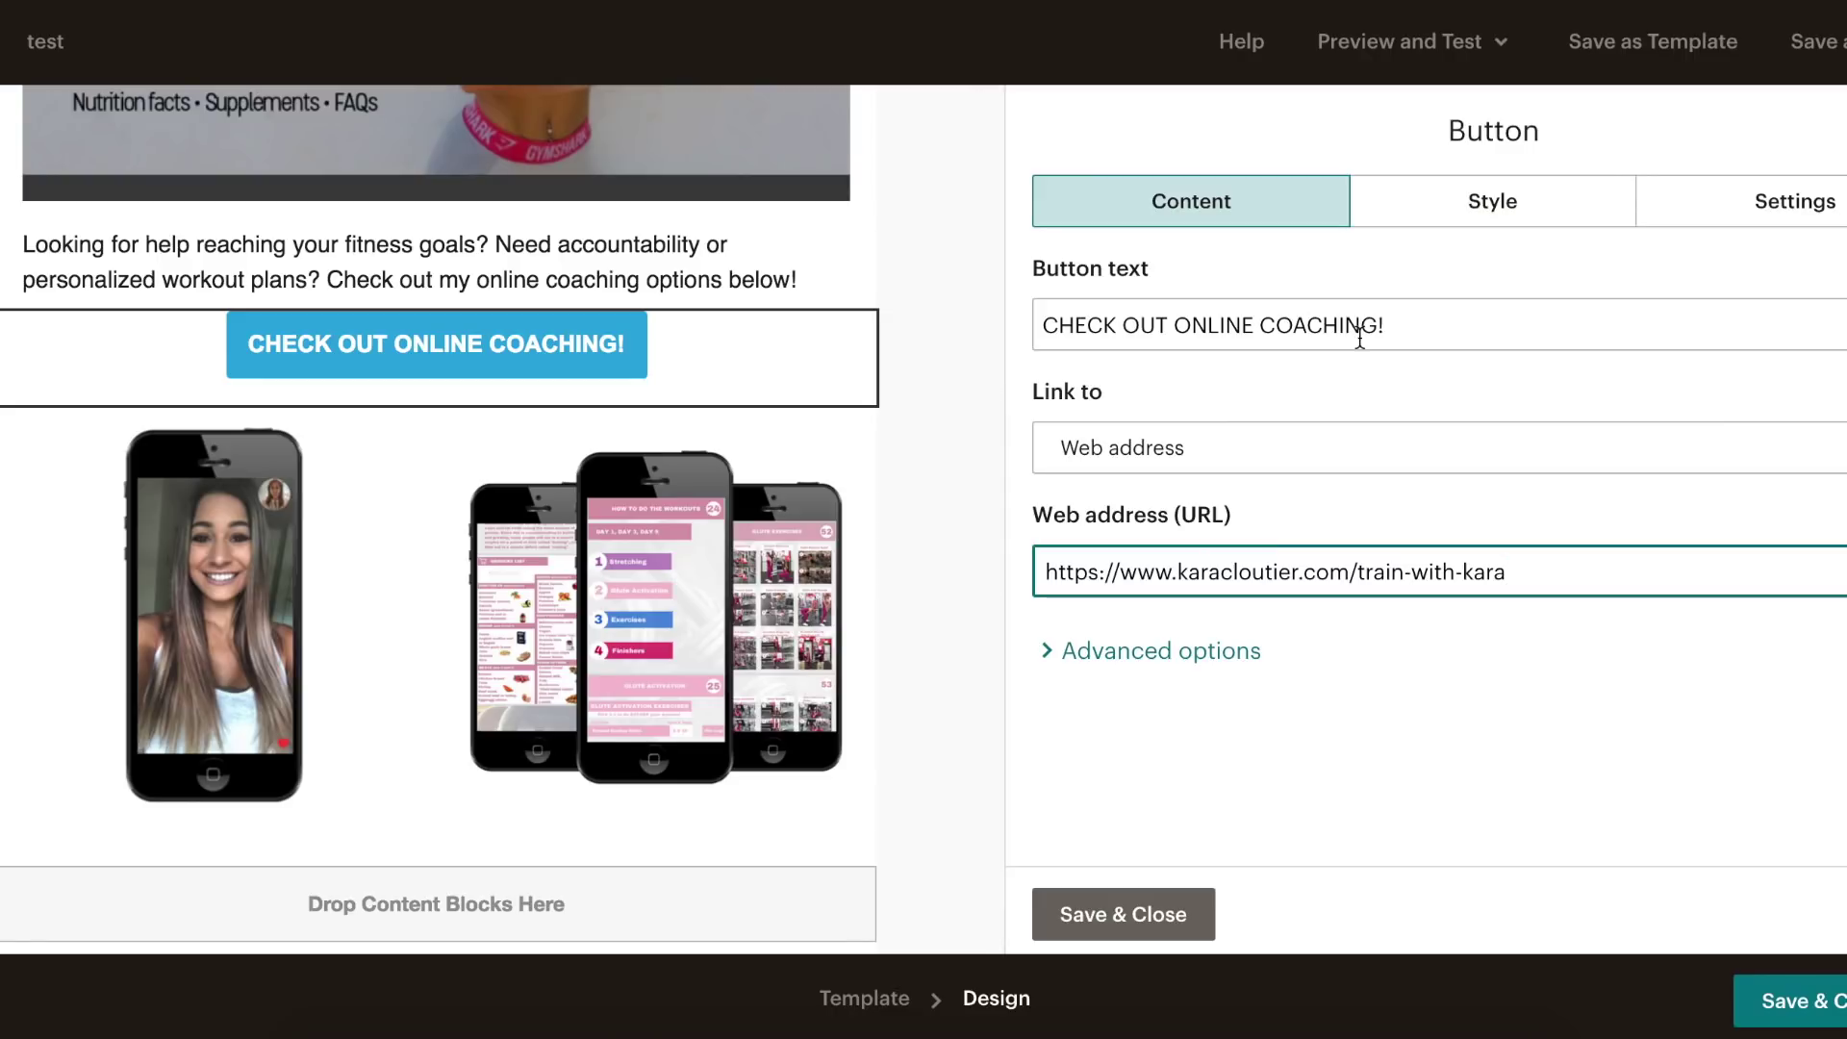
- Give the coaching button slightly rounded corners in its style settings
left_click(1494, 200)
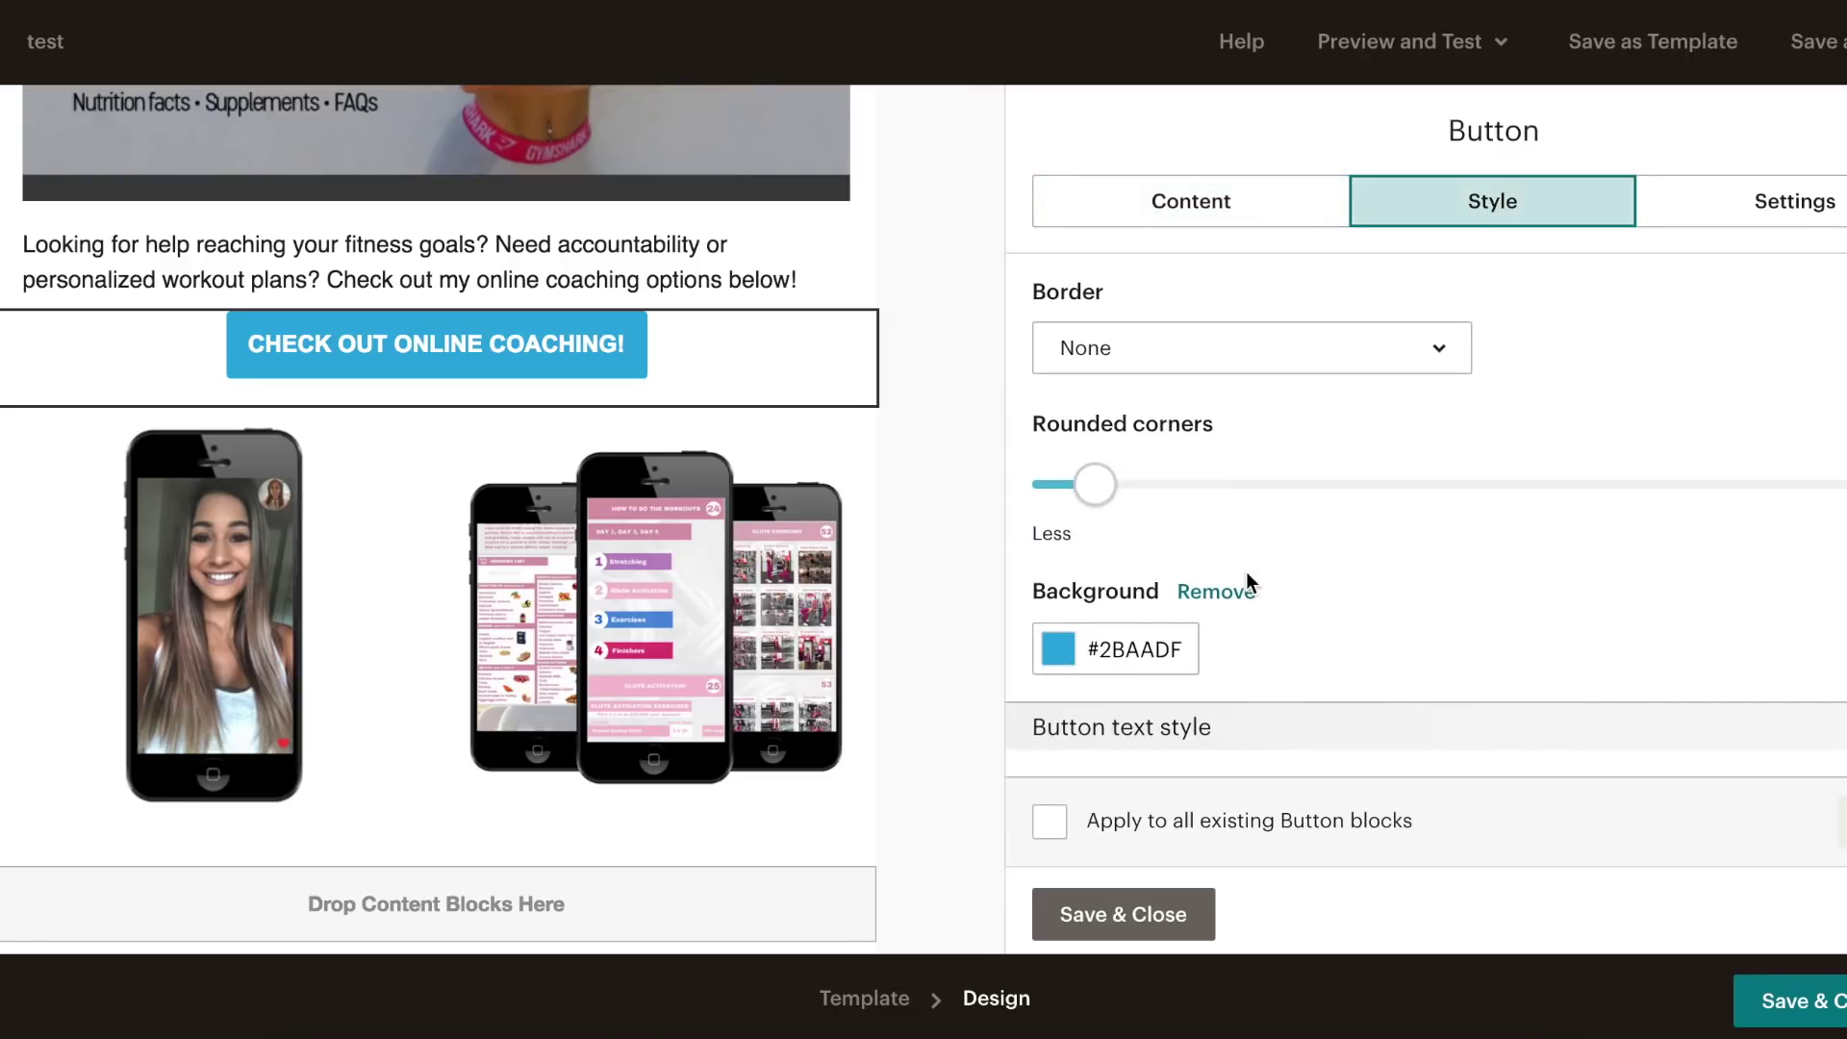
left_click_drag(1113, 498, 1142, 568)
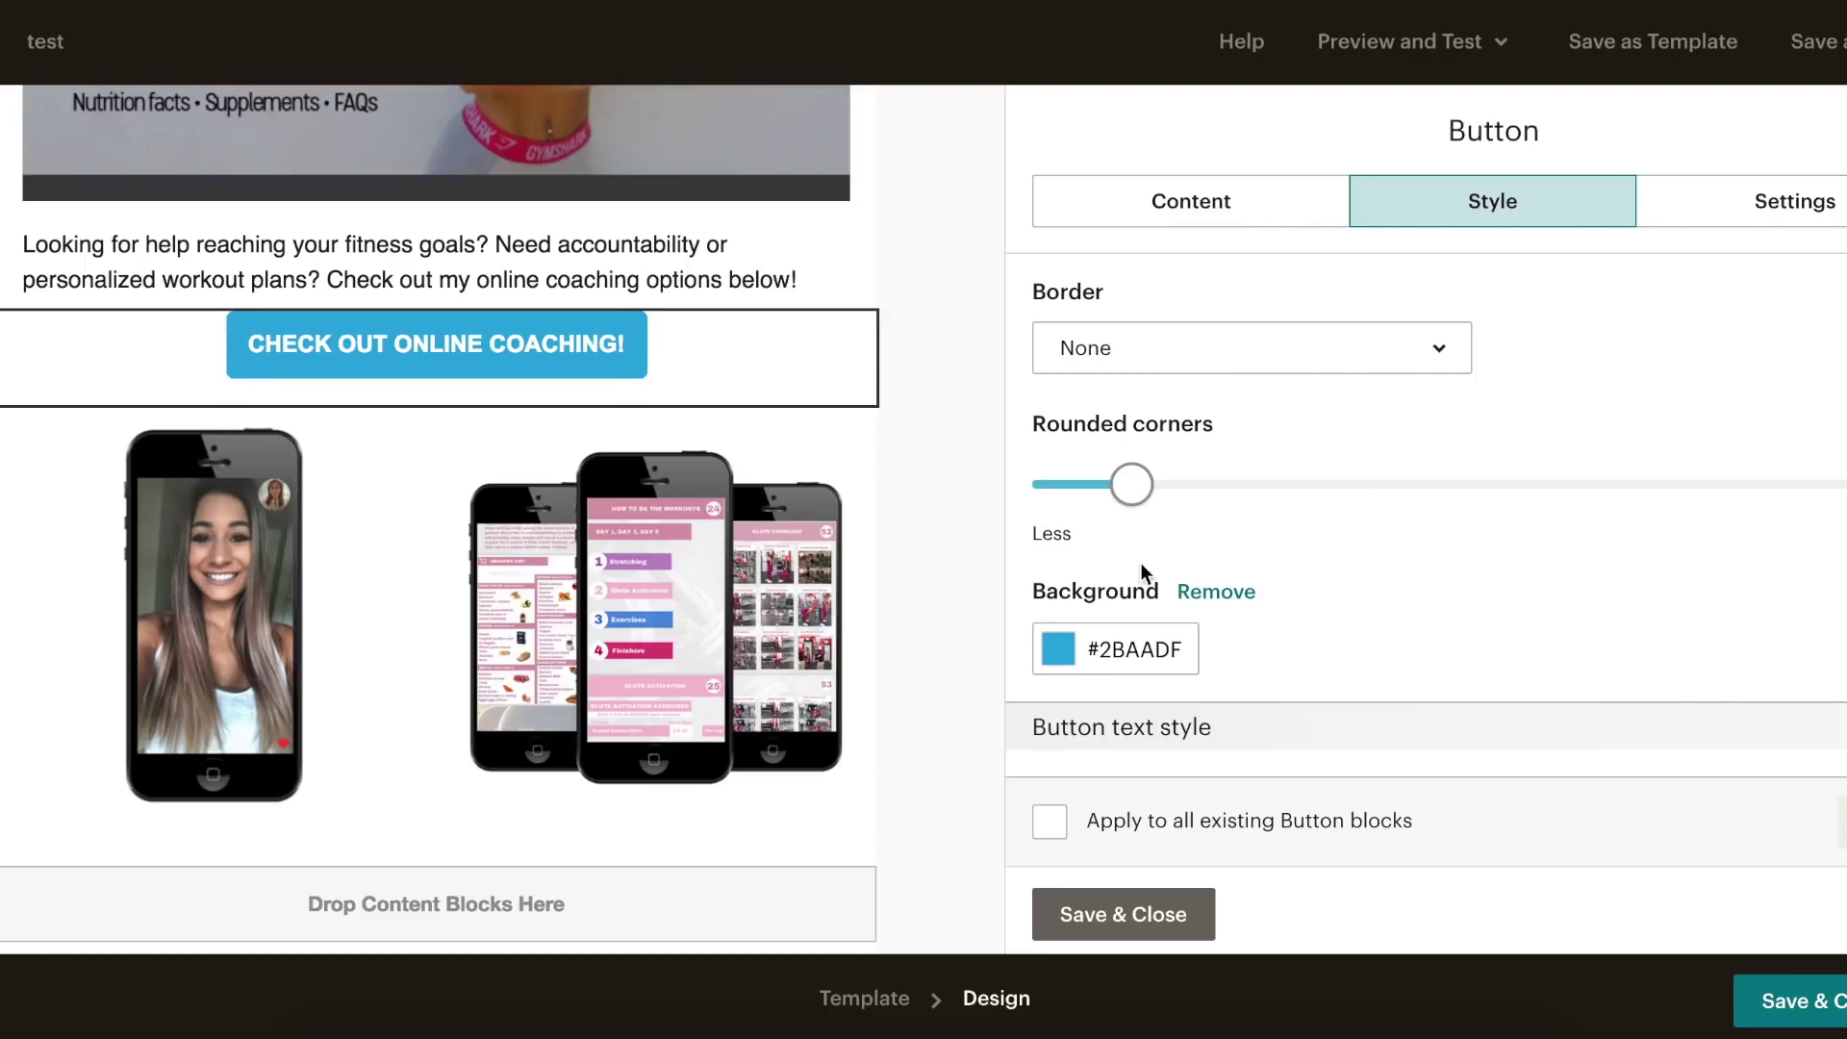
scroll(1142, 567, "down", 5)
scroll(1140, 564, "down", 2)
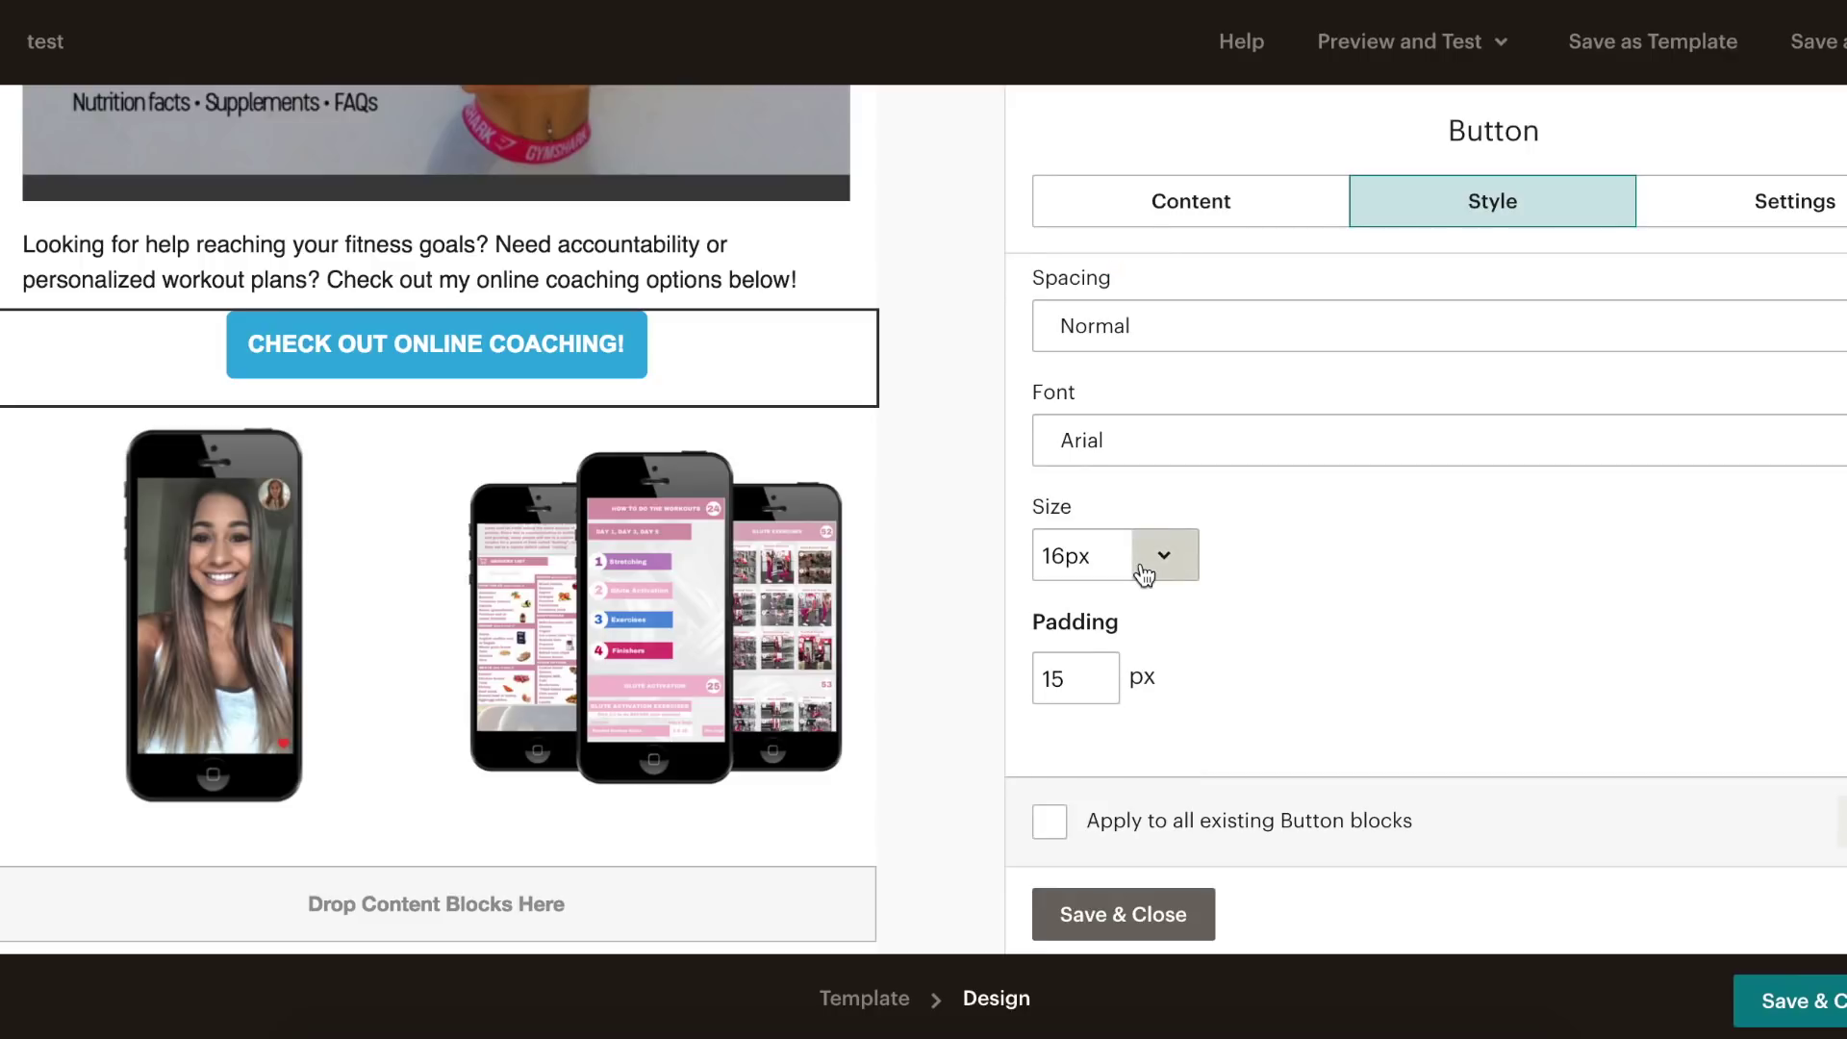
scroll(1139, 544, "up", 5)
scroll(1137, 528, "up", 1)
scroll(1139, 528, "down", 1)
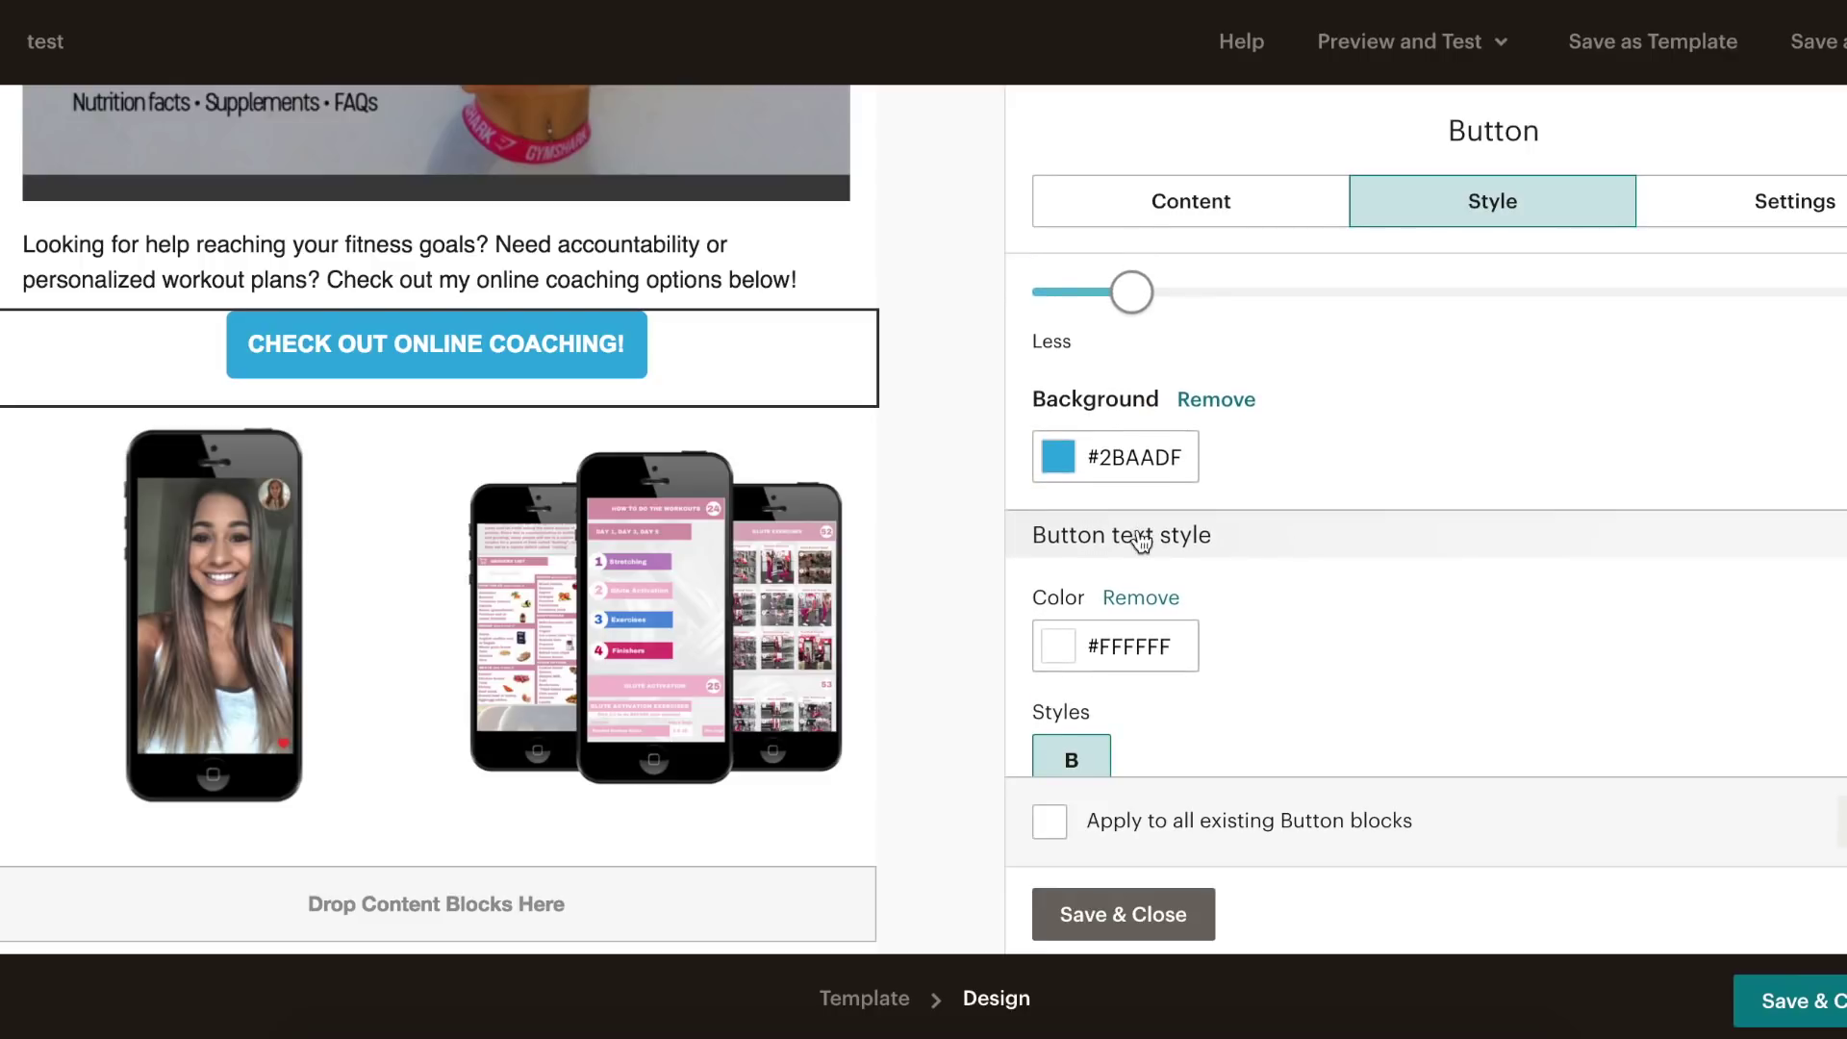
left_click(1133, 296)
- Set the coaching button's background colour to pink hex #d99aac
left_click(713, 1001)
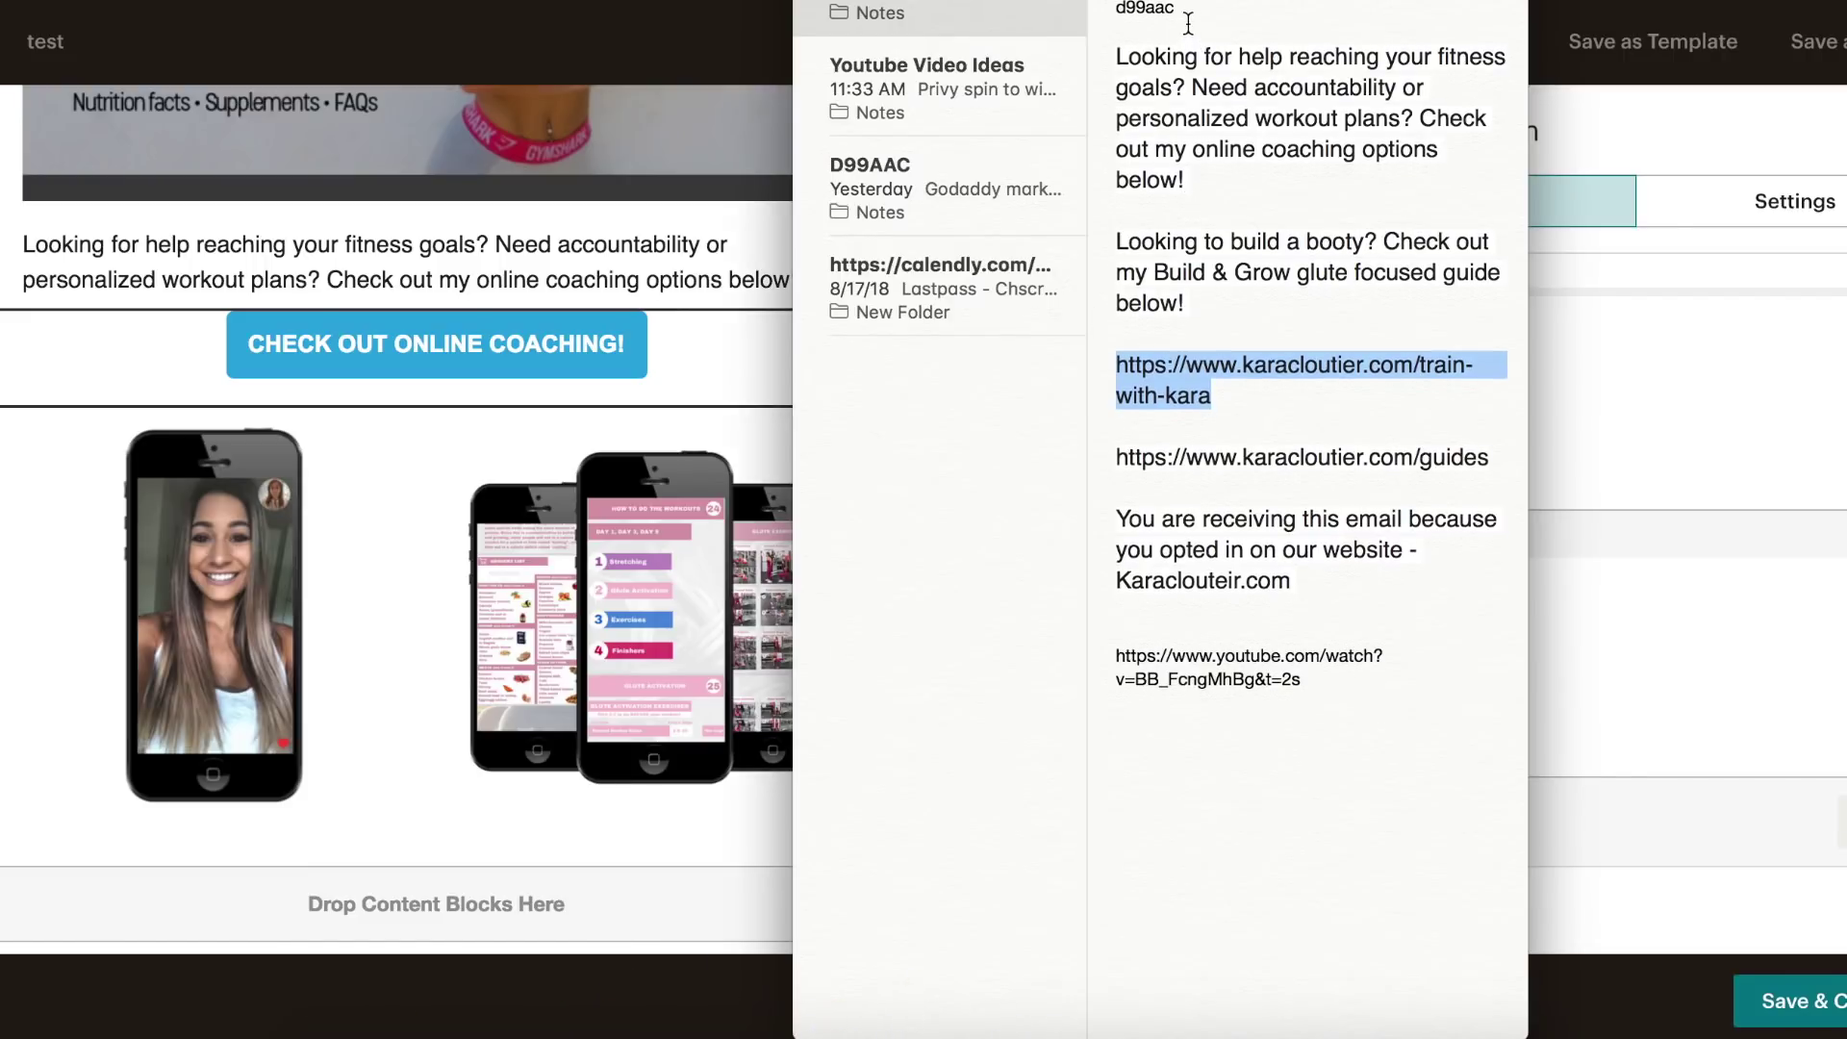
left_click_drag(1188, 21, 1126, 17)
left_click(1718, 486)
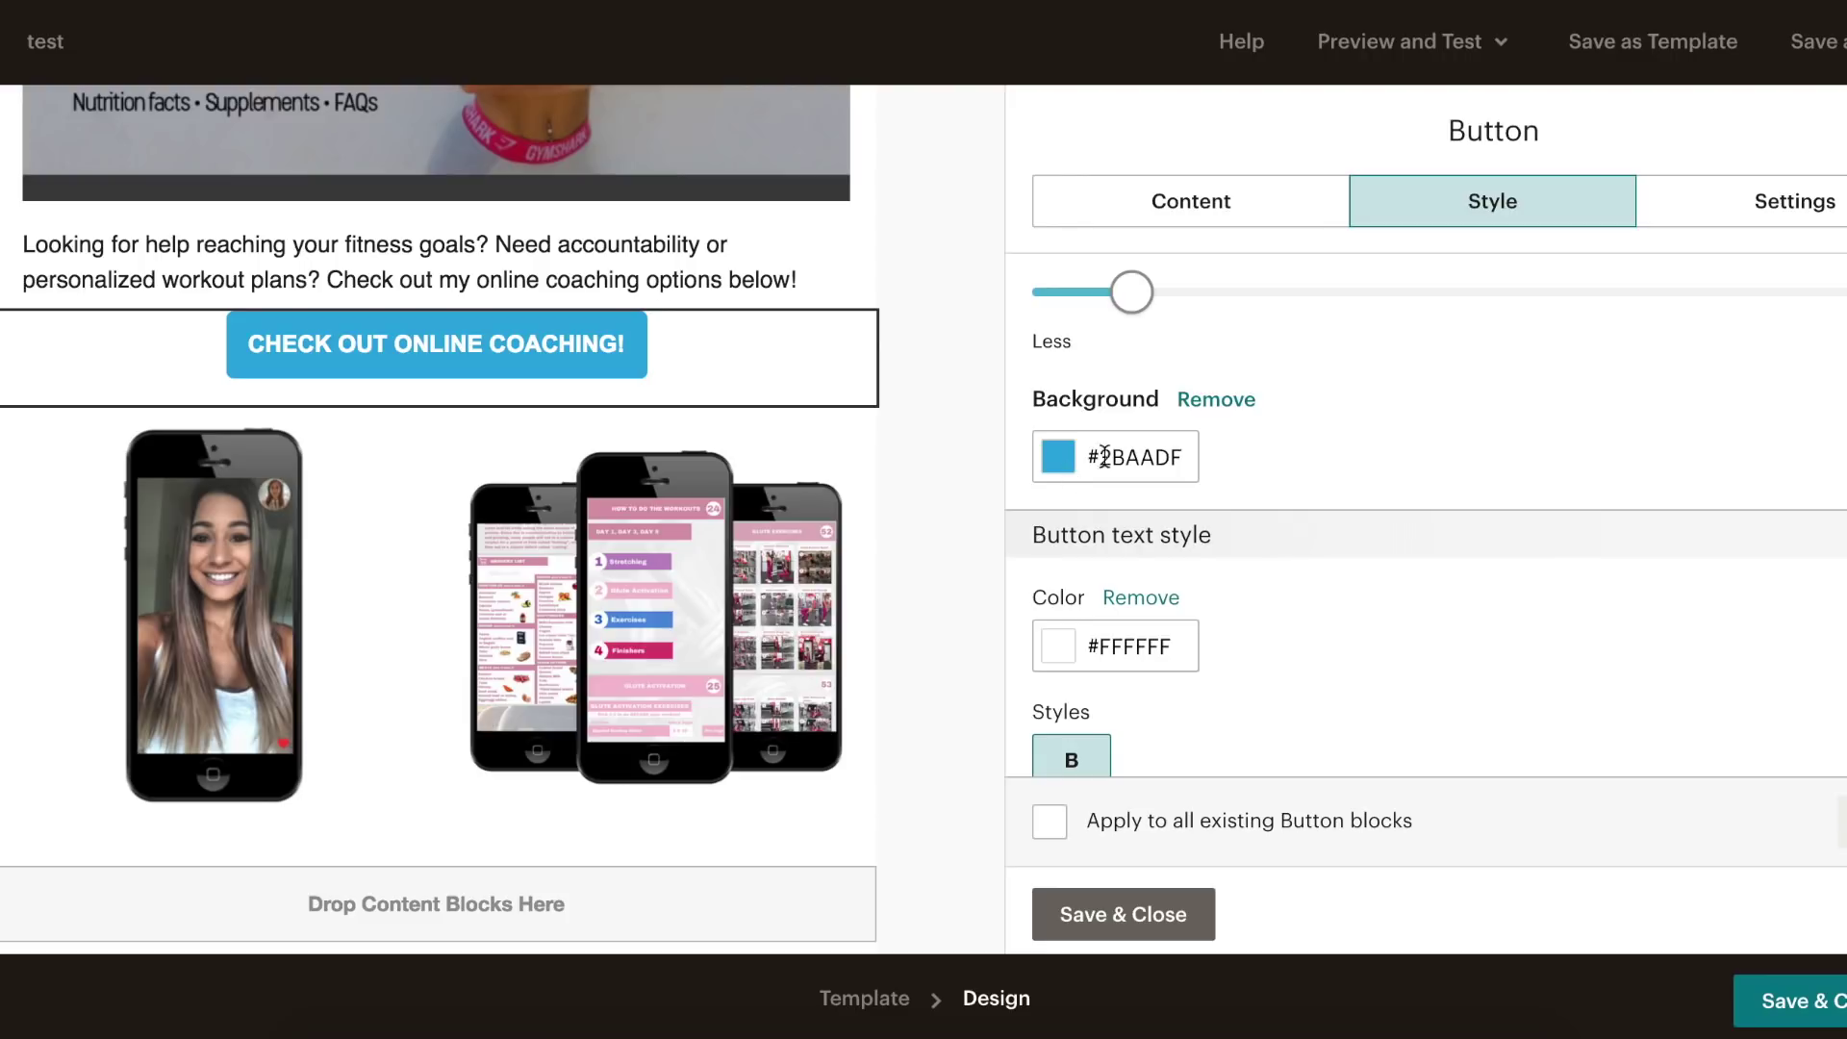
left_click(1066, 458)
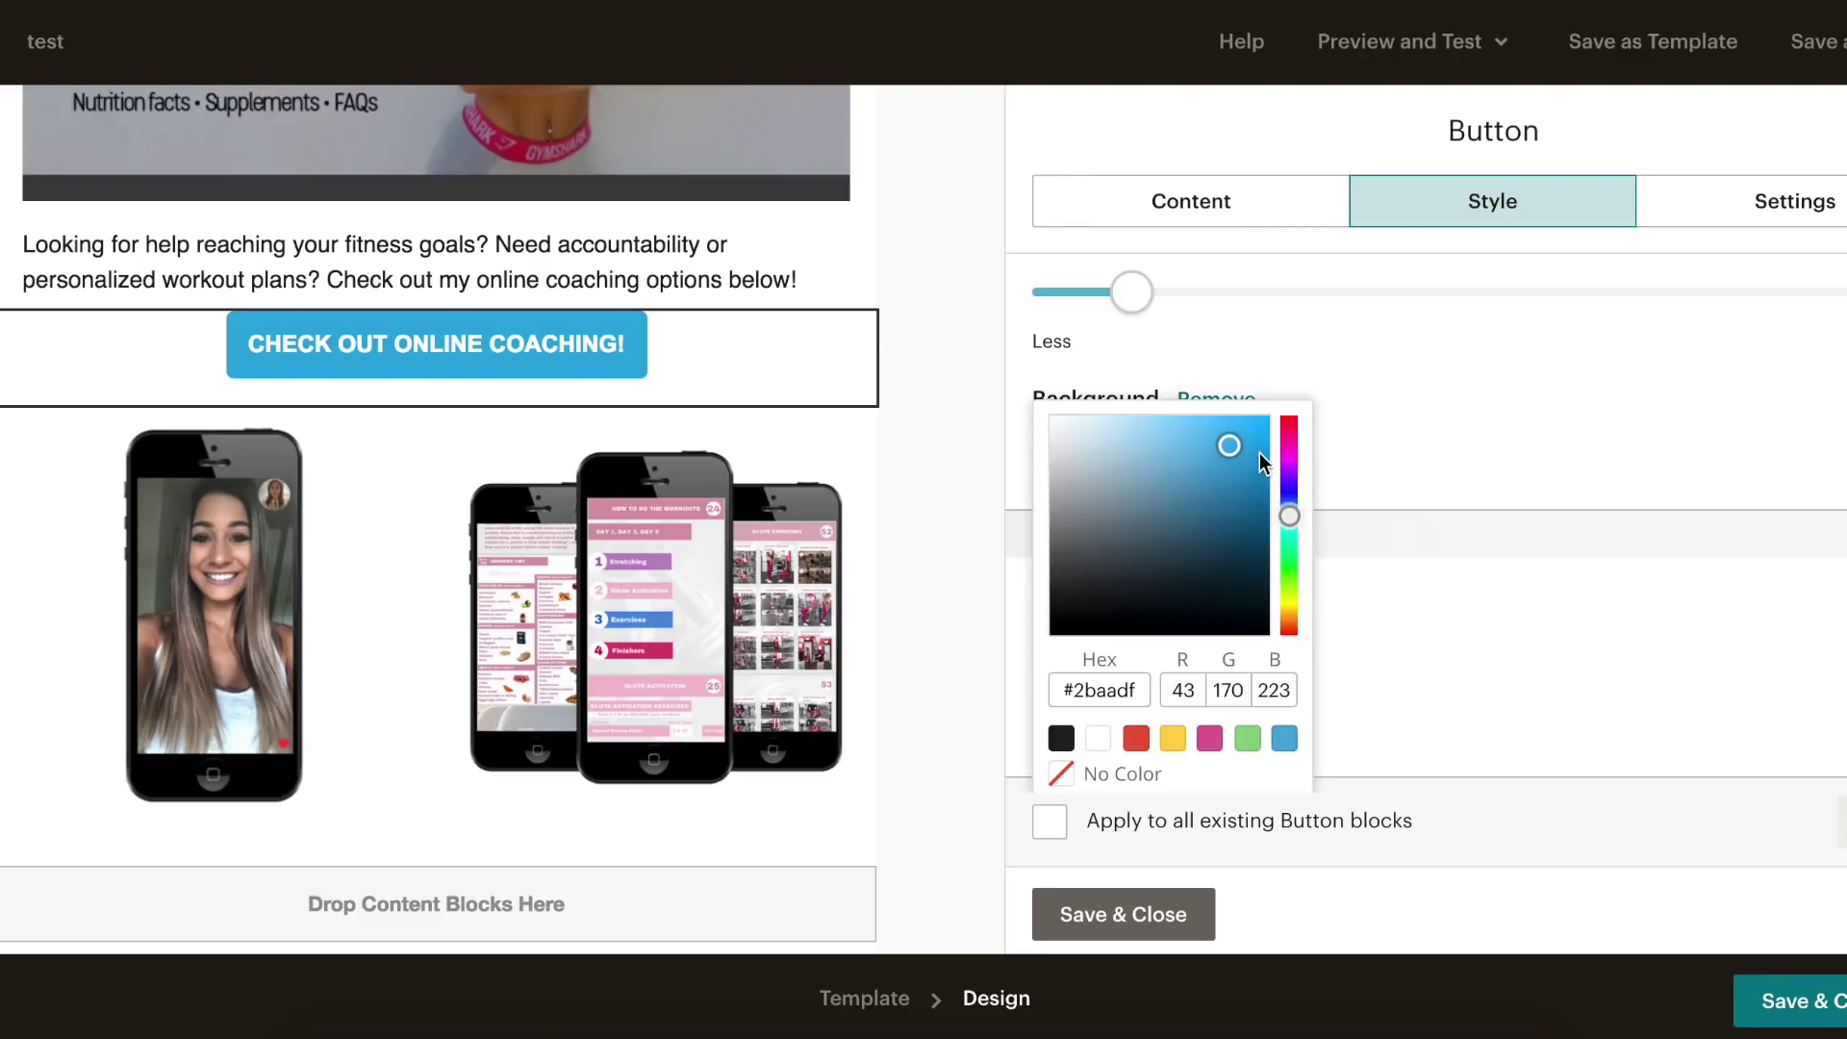
left_click_drag(1260, 454, 1102, 412)
left_click(1336, 519)
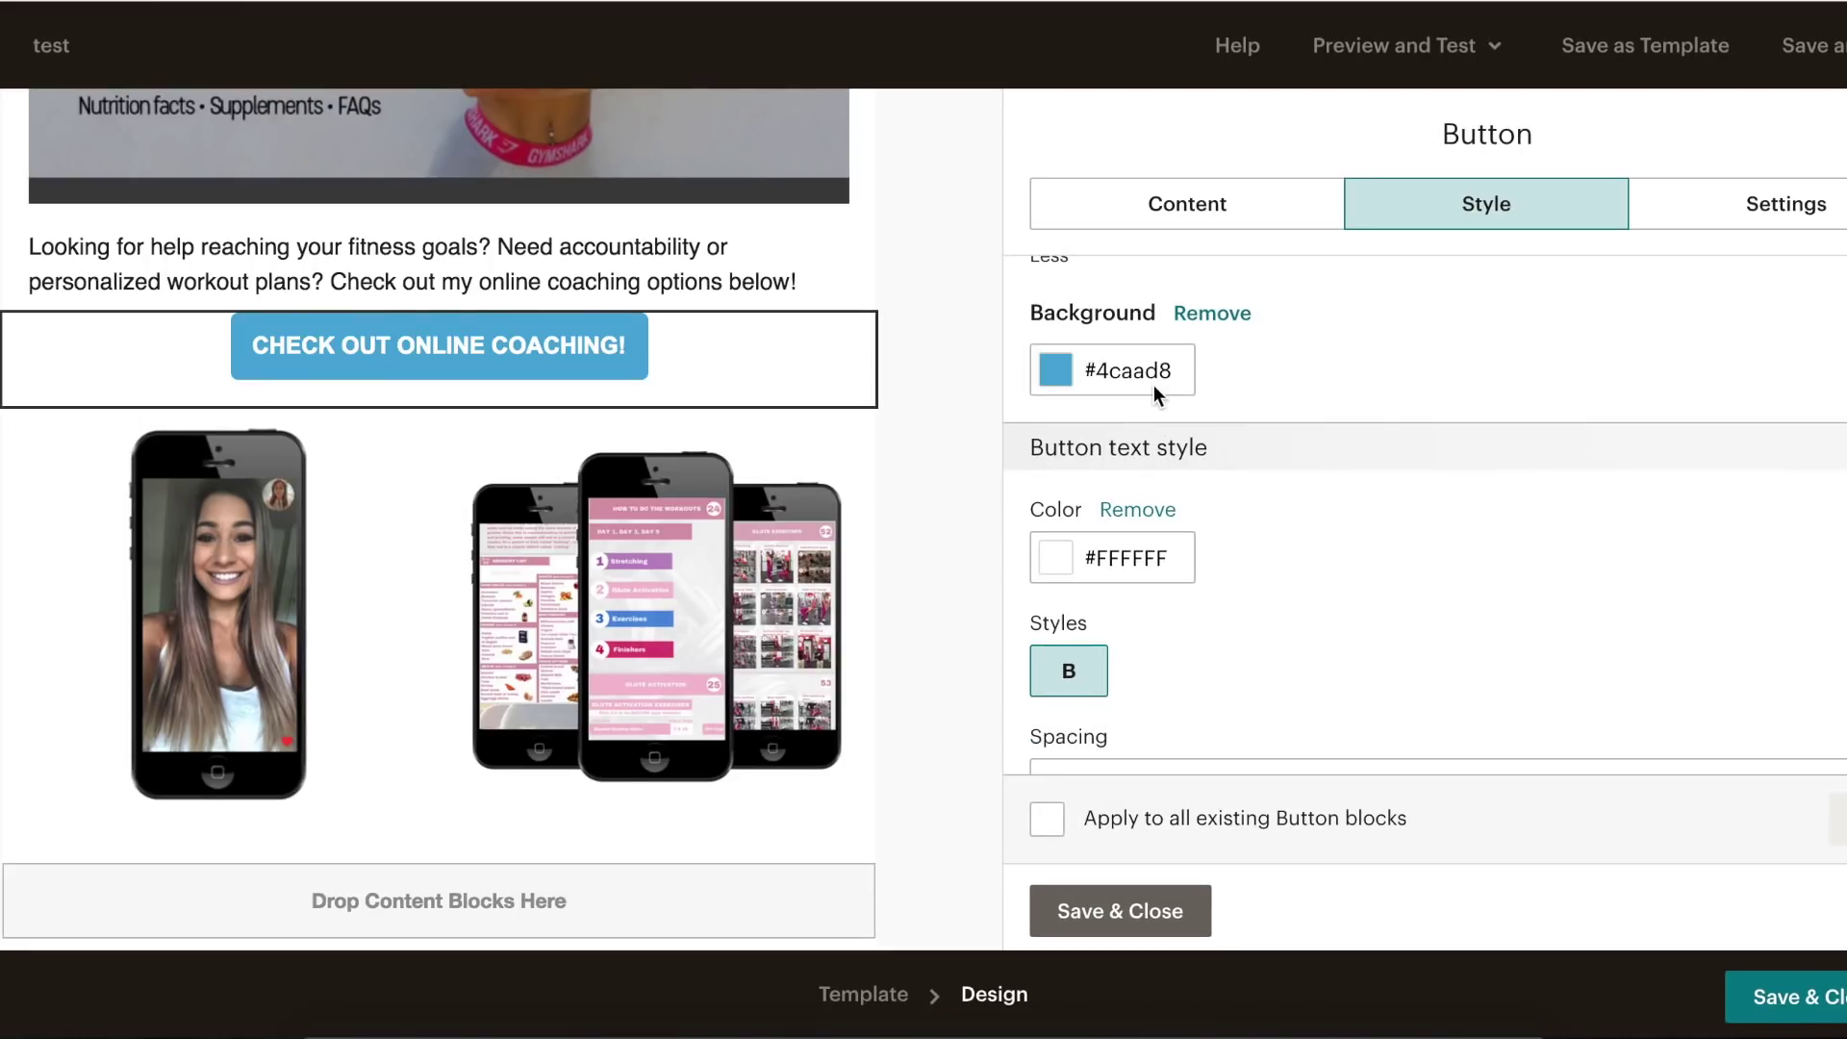
left_click(1160, 373)
left_click_drag(1136, 594, 1018, 596)
type("d99aac")
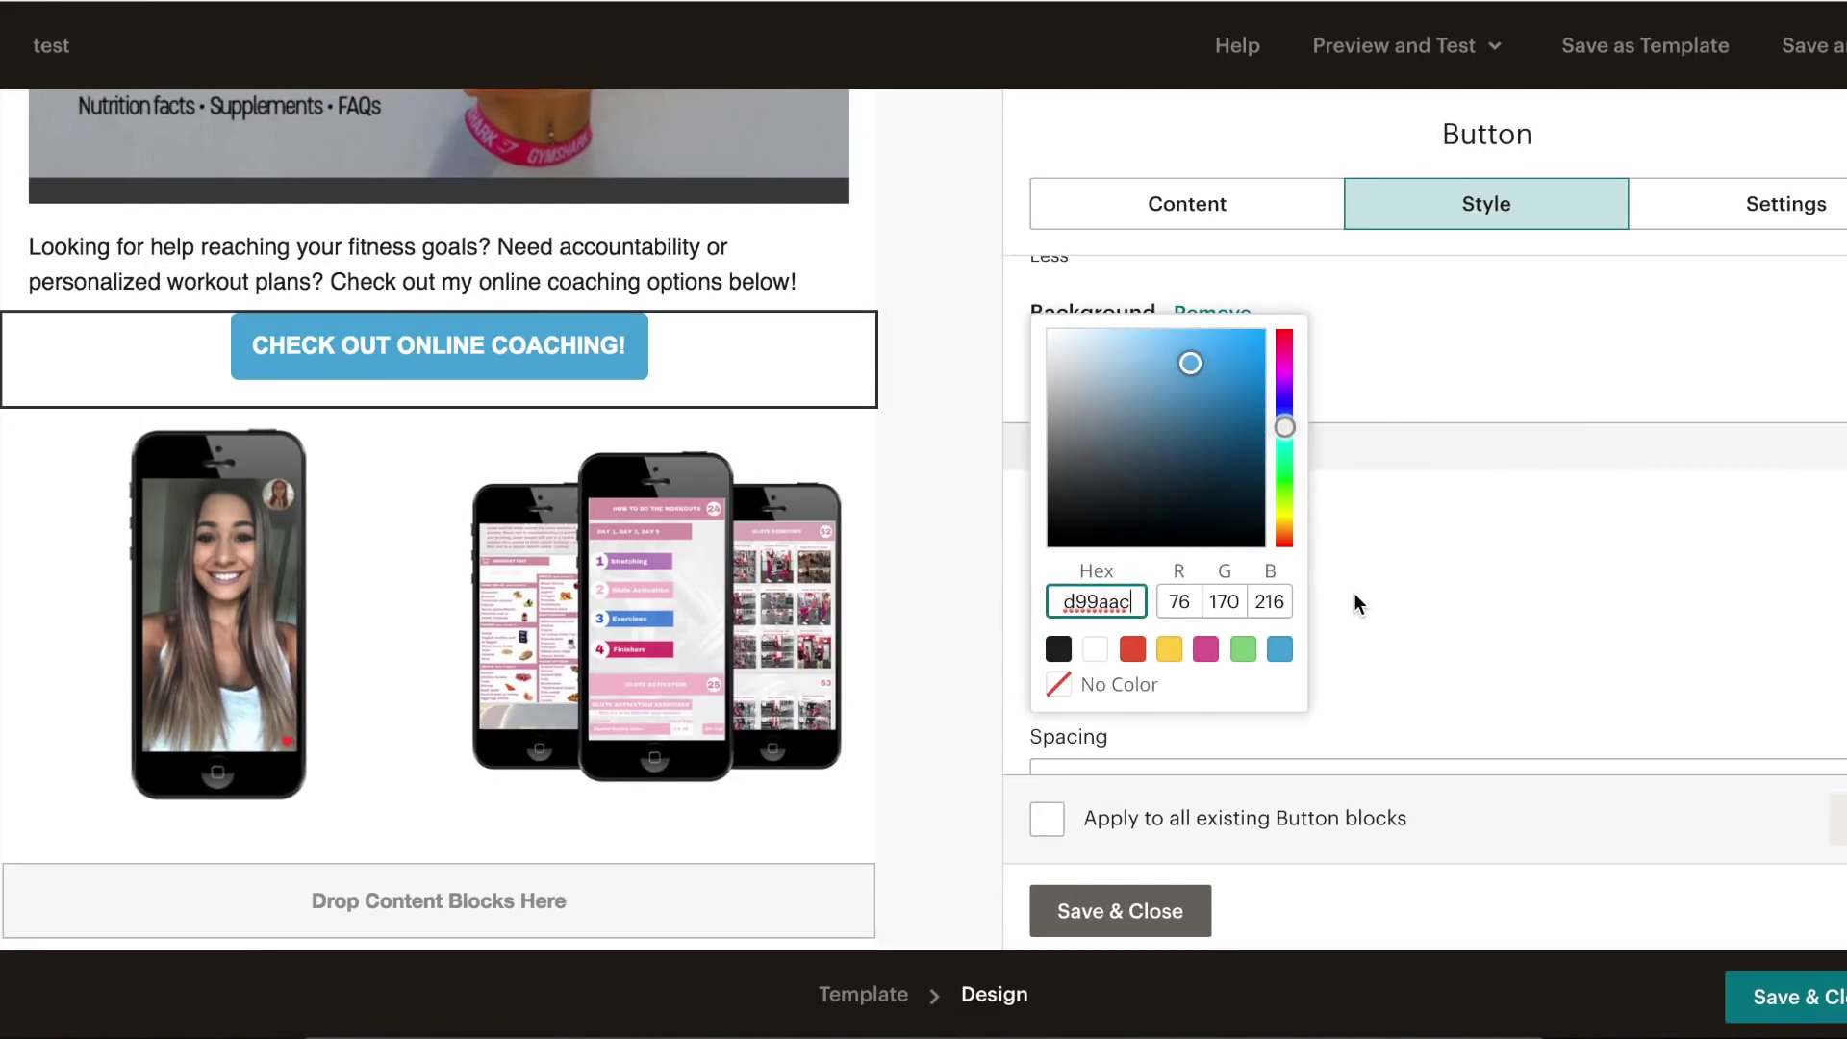
left_click(1079, 597)
key("BackSpace")
type("d")
left_click(1451, 664)
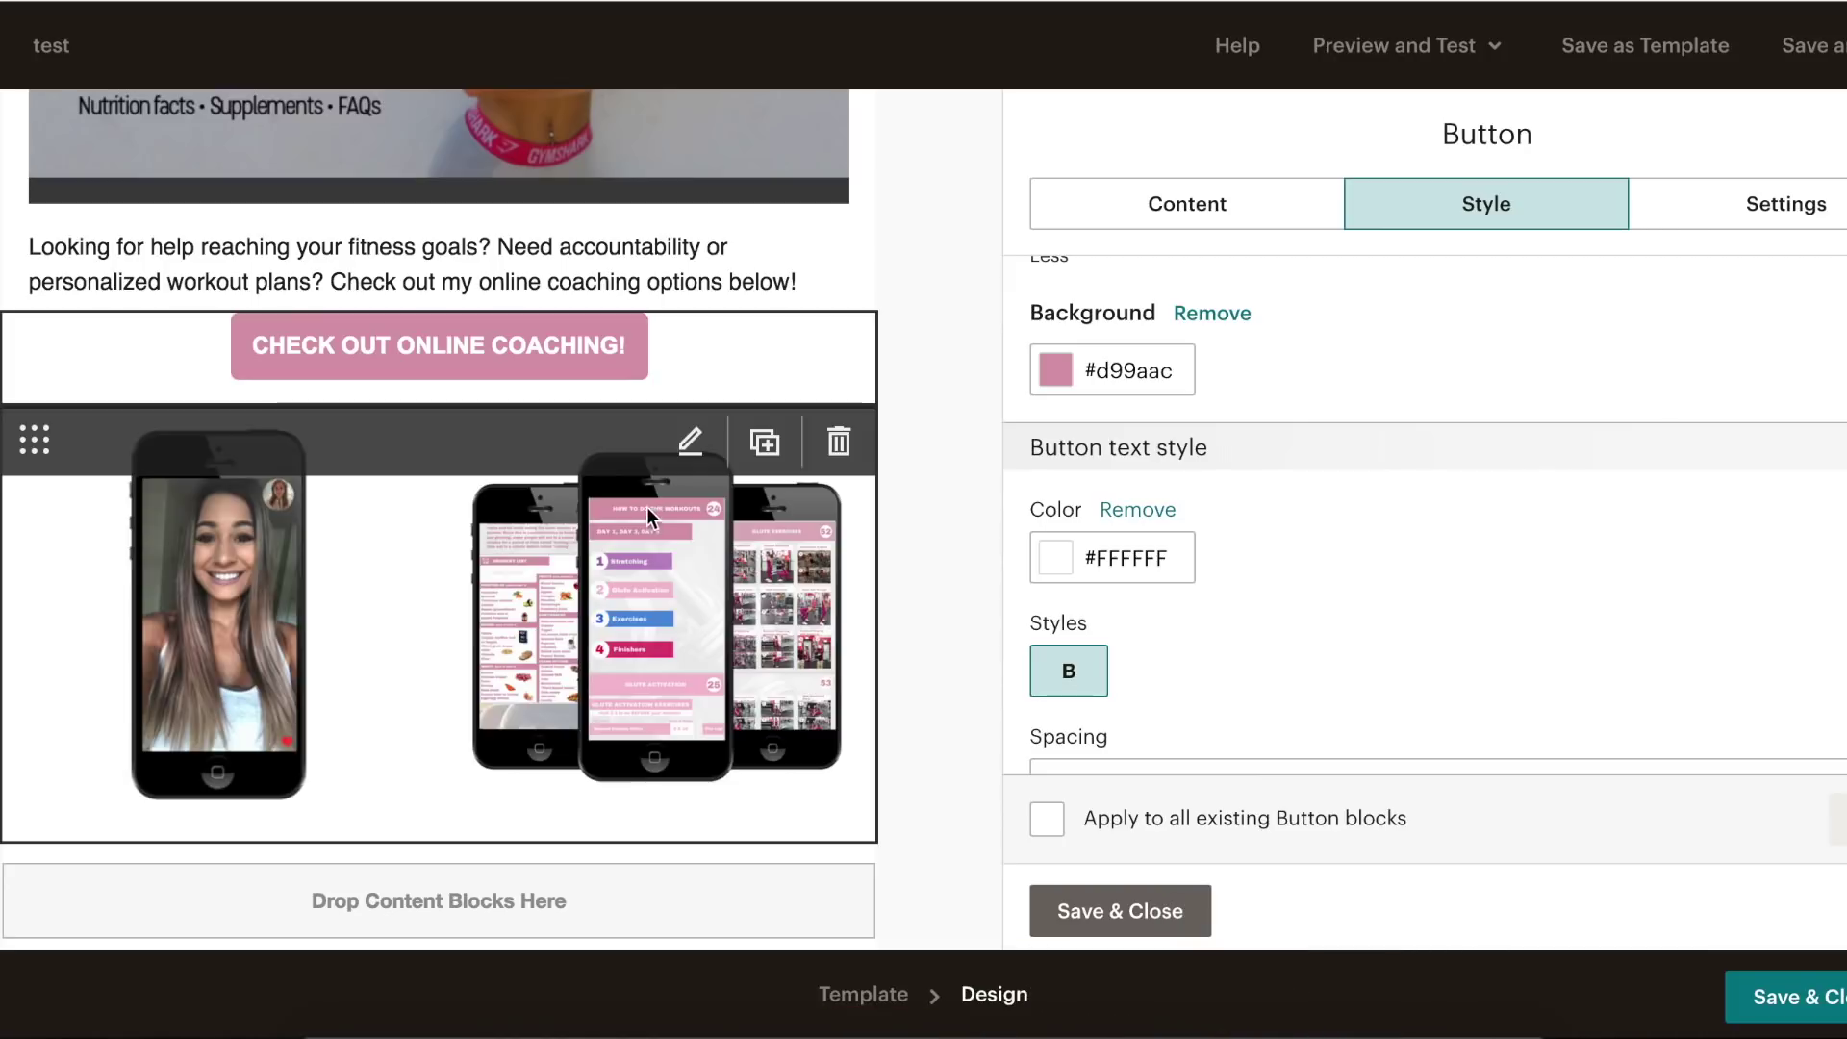
mouse_move(873, 471)
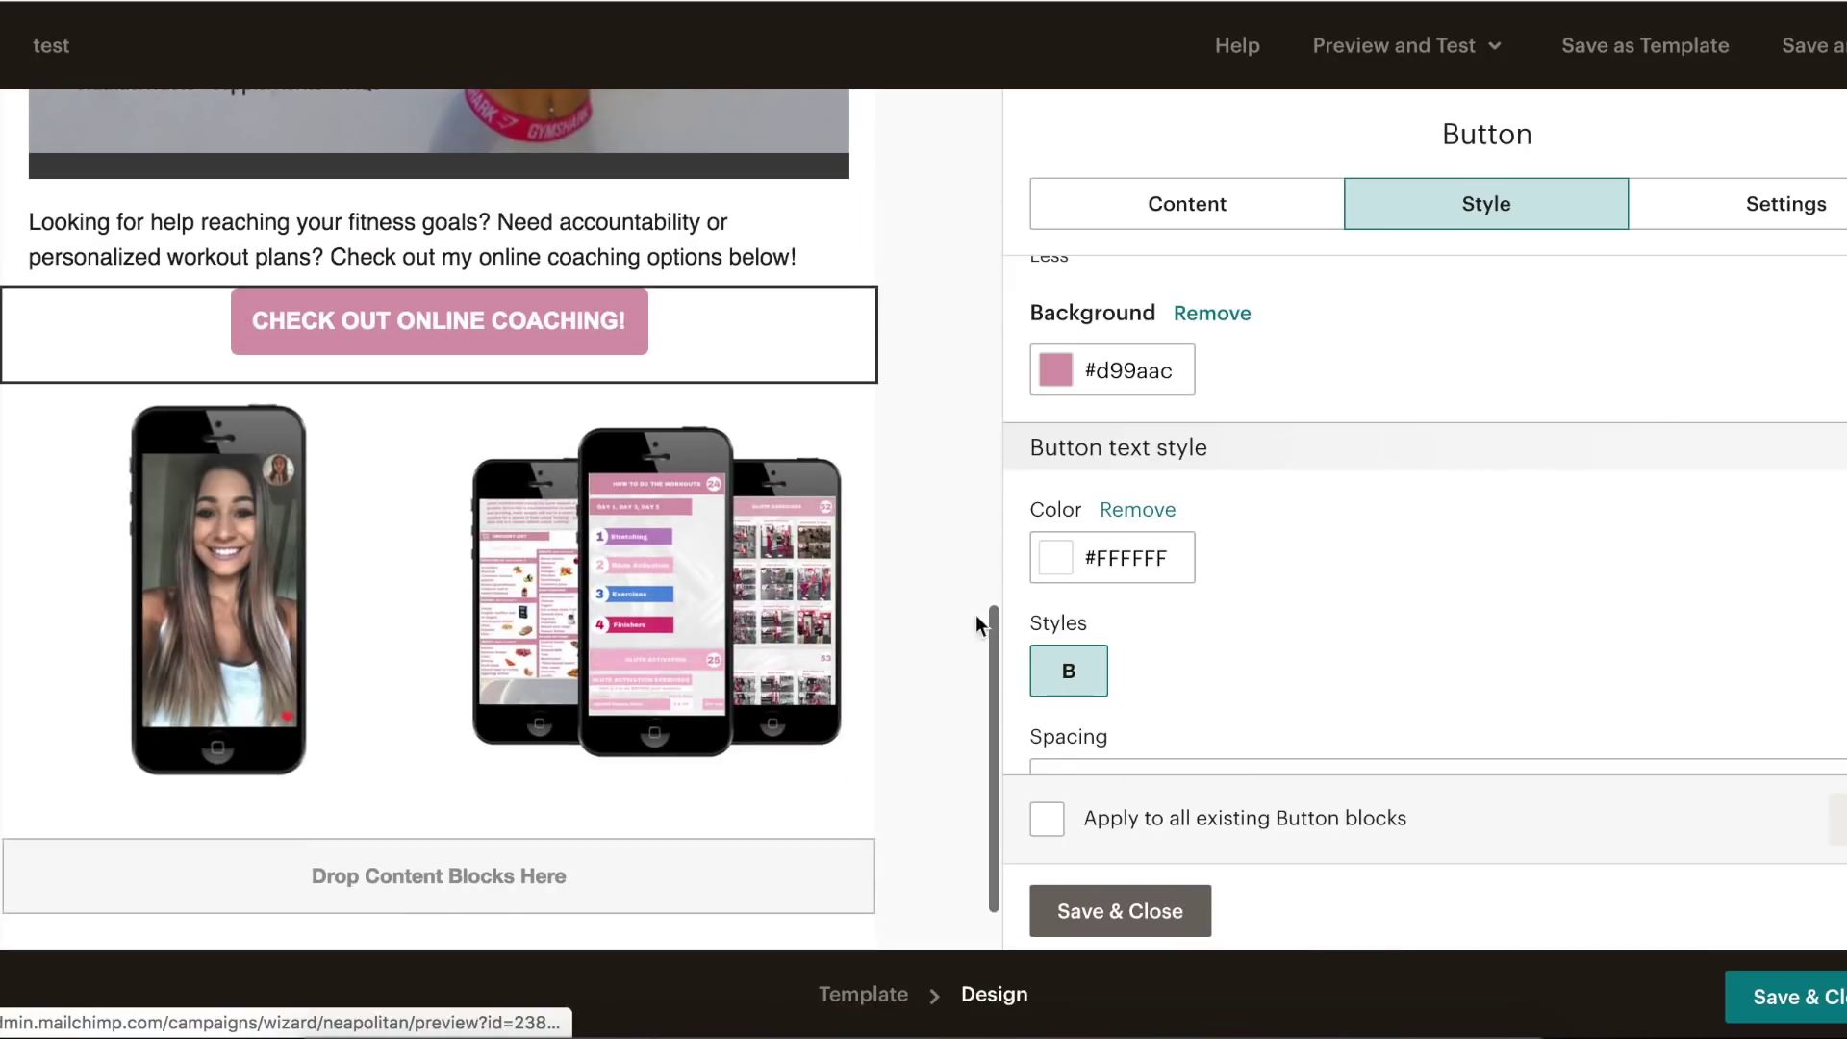
- Add a text block below the phone images containing the Build & Grow guide paragraph
left_click(1118, 926)
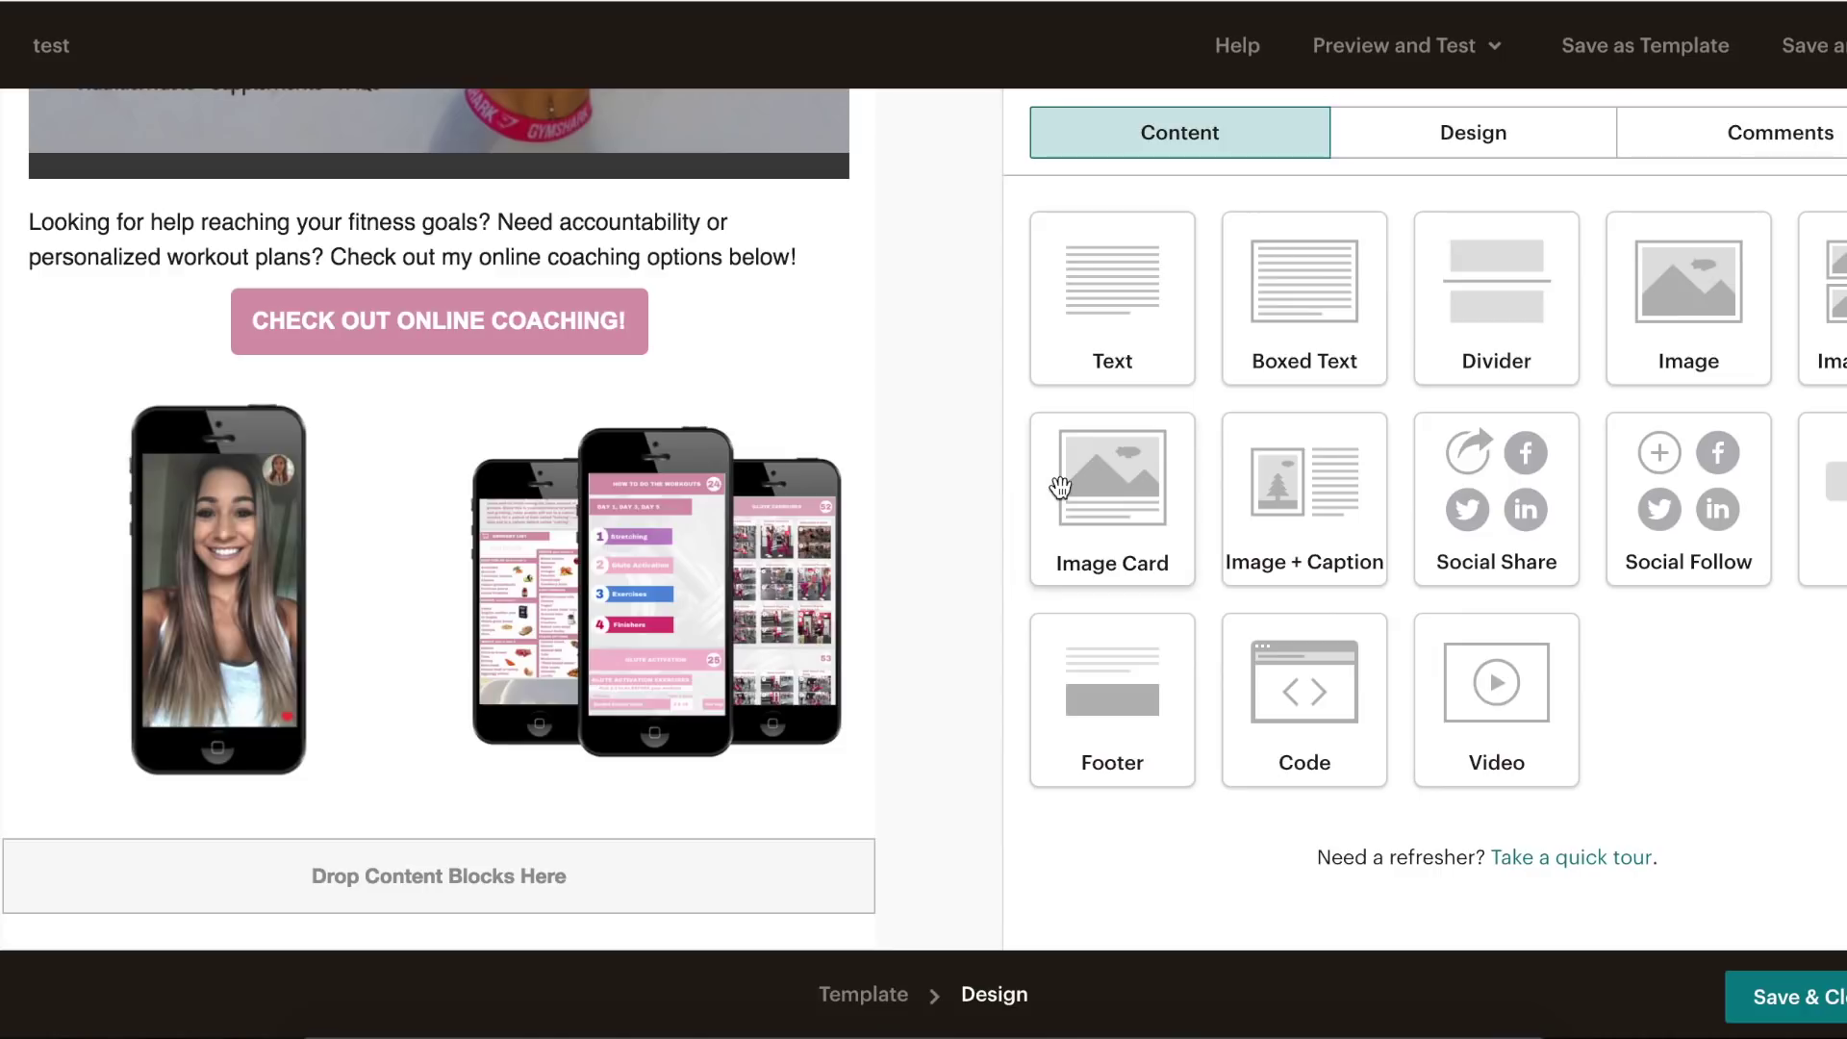
mouse_move(734, 525)
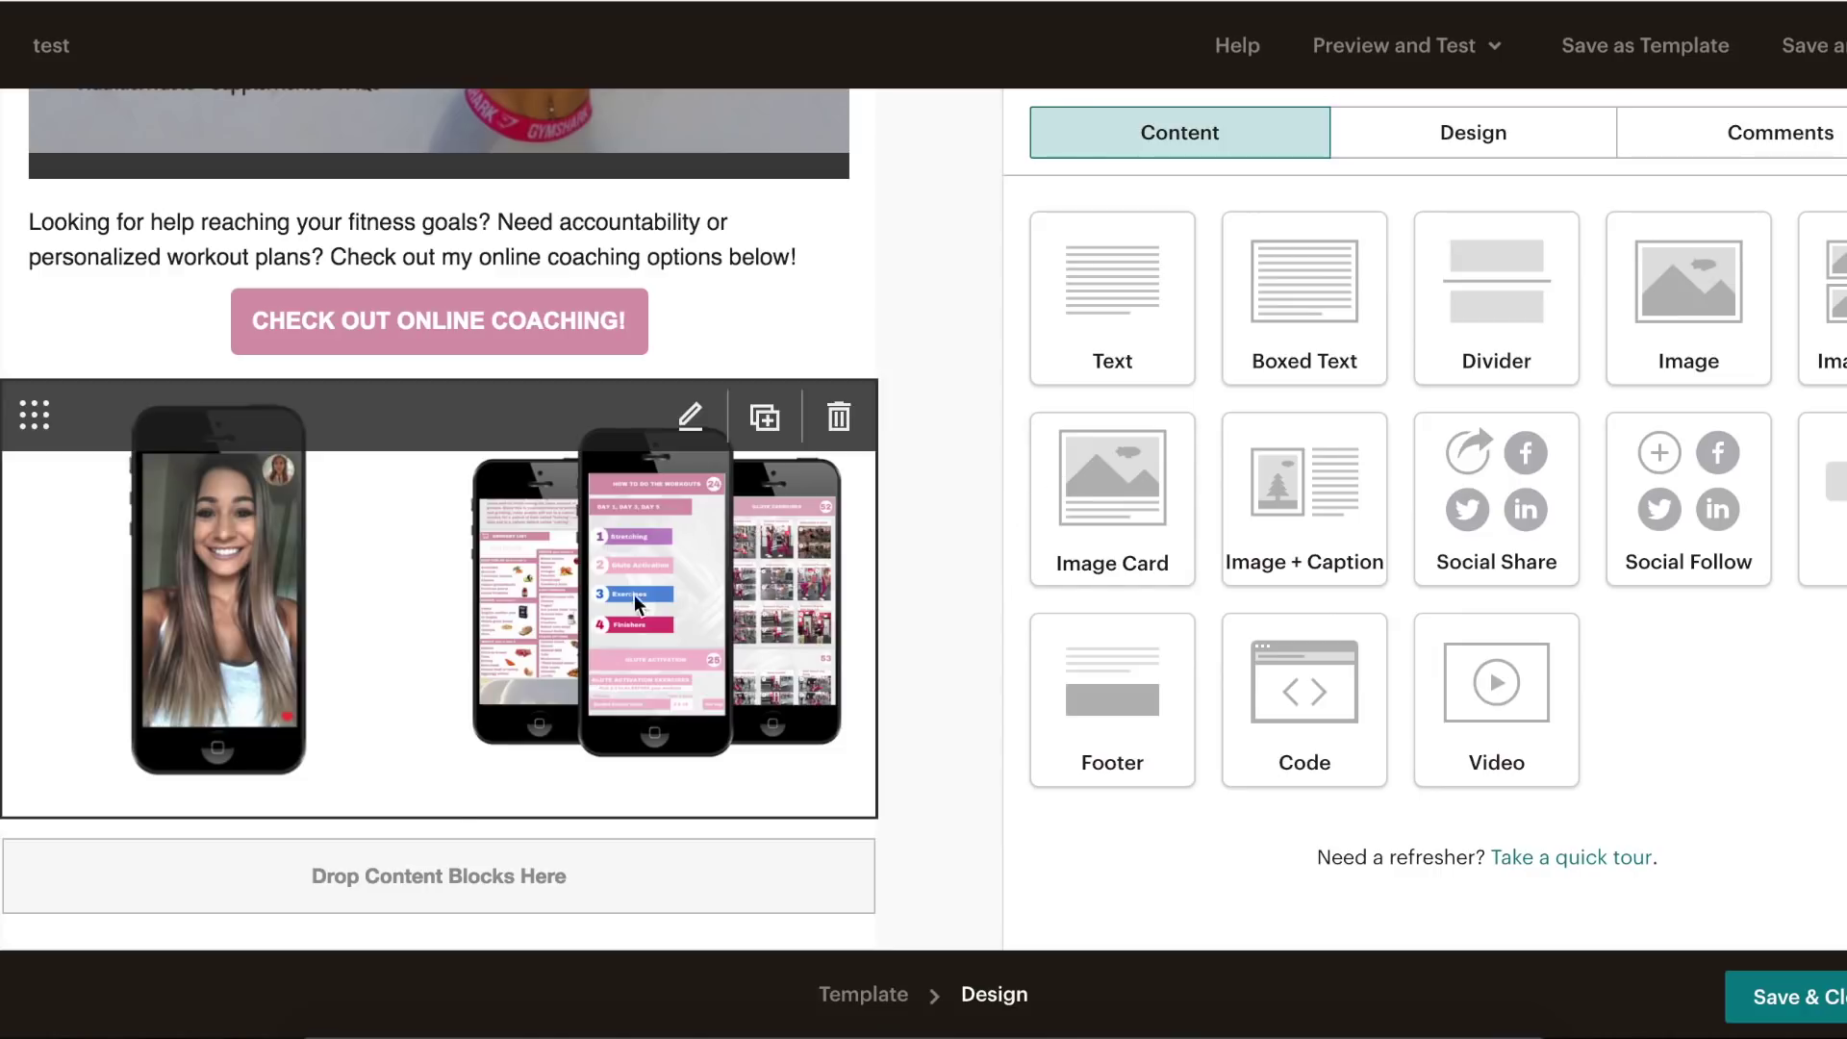
left_click_drag(1125, 293, 805, 749)
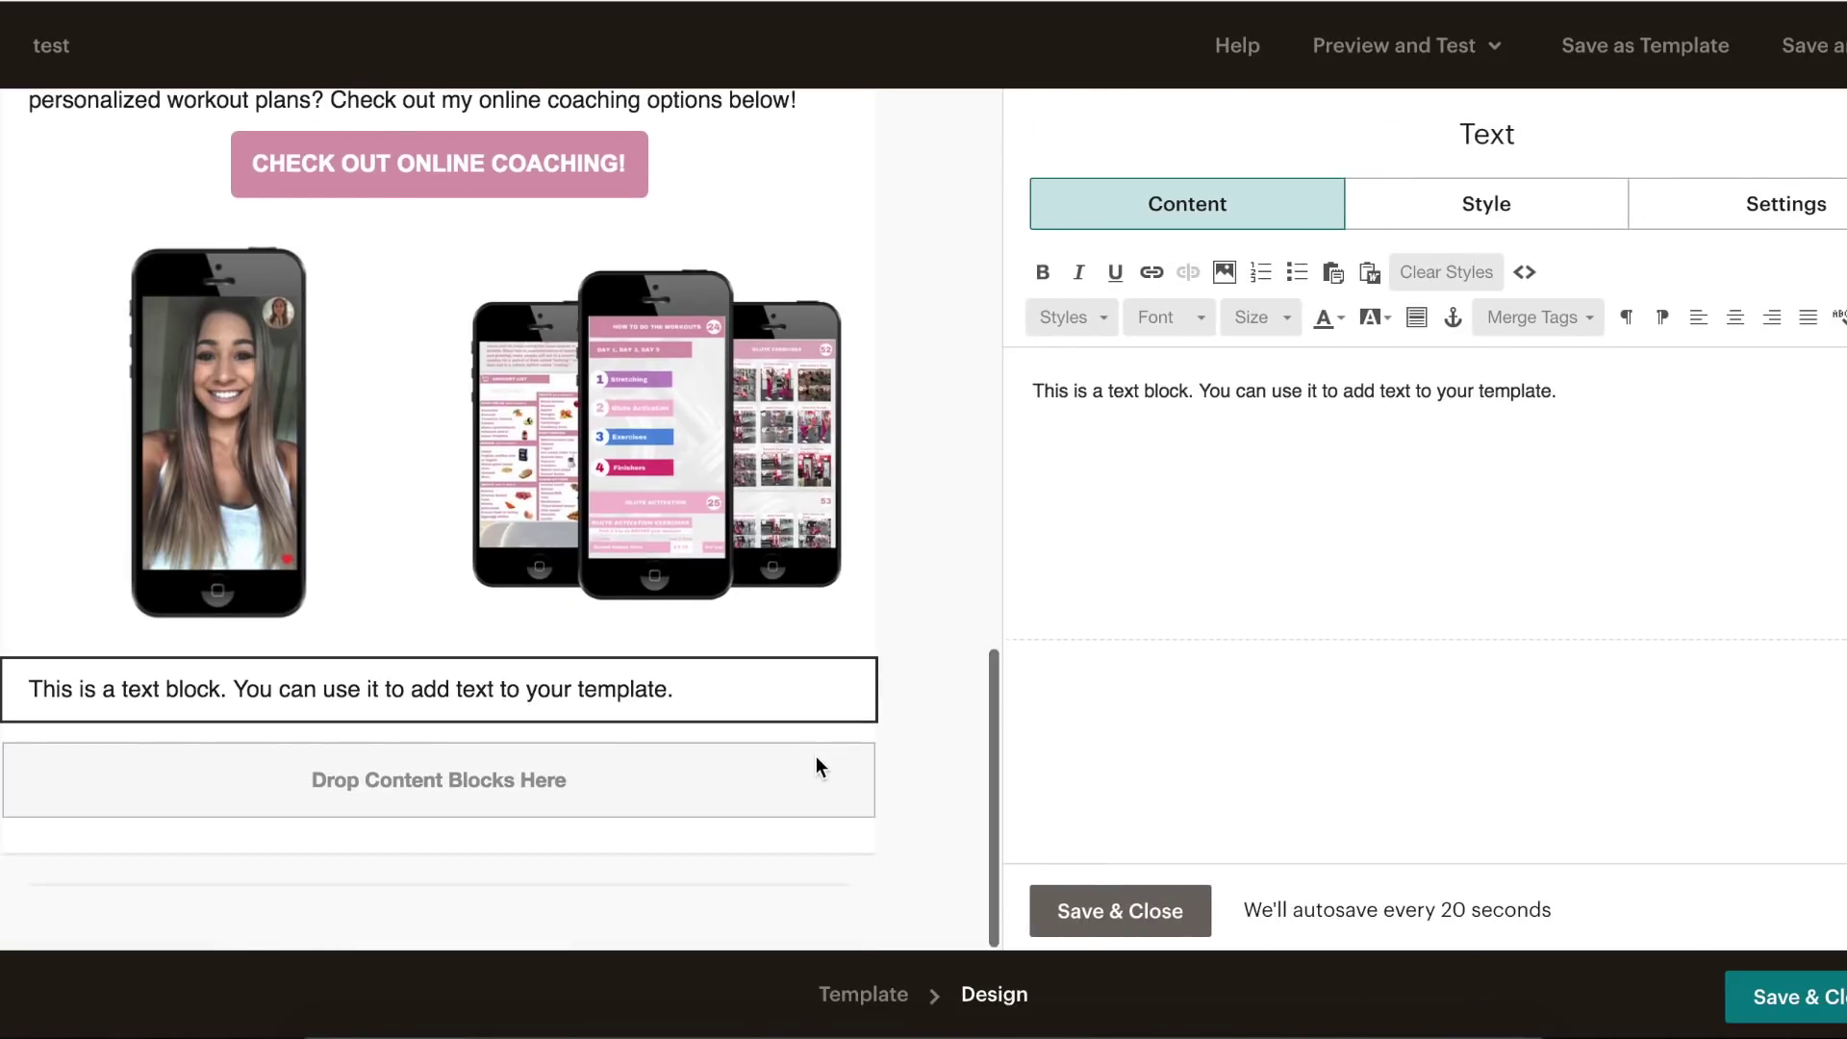
left_click(660, 1005)
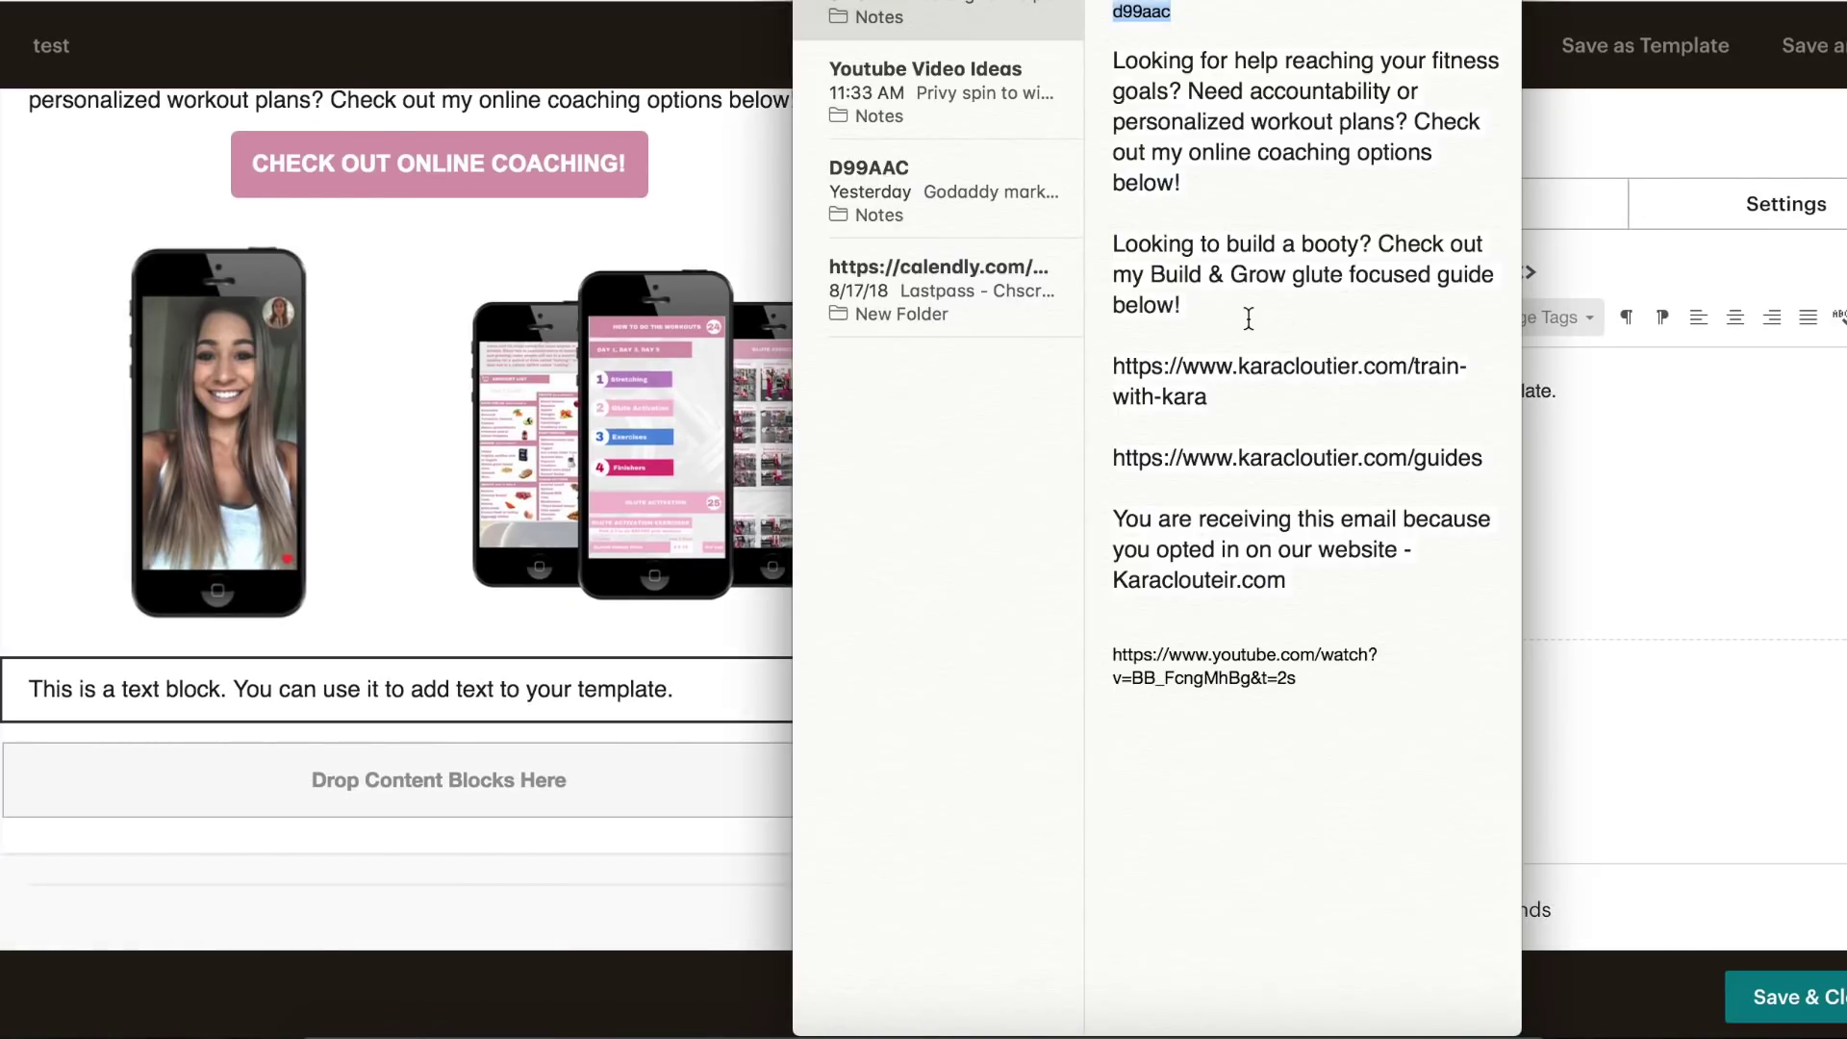
left_click_drag(1248, 318, 1117, 250)
key("super+c")
left_click(1734, 419)
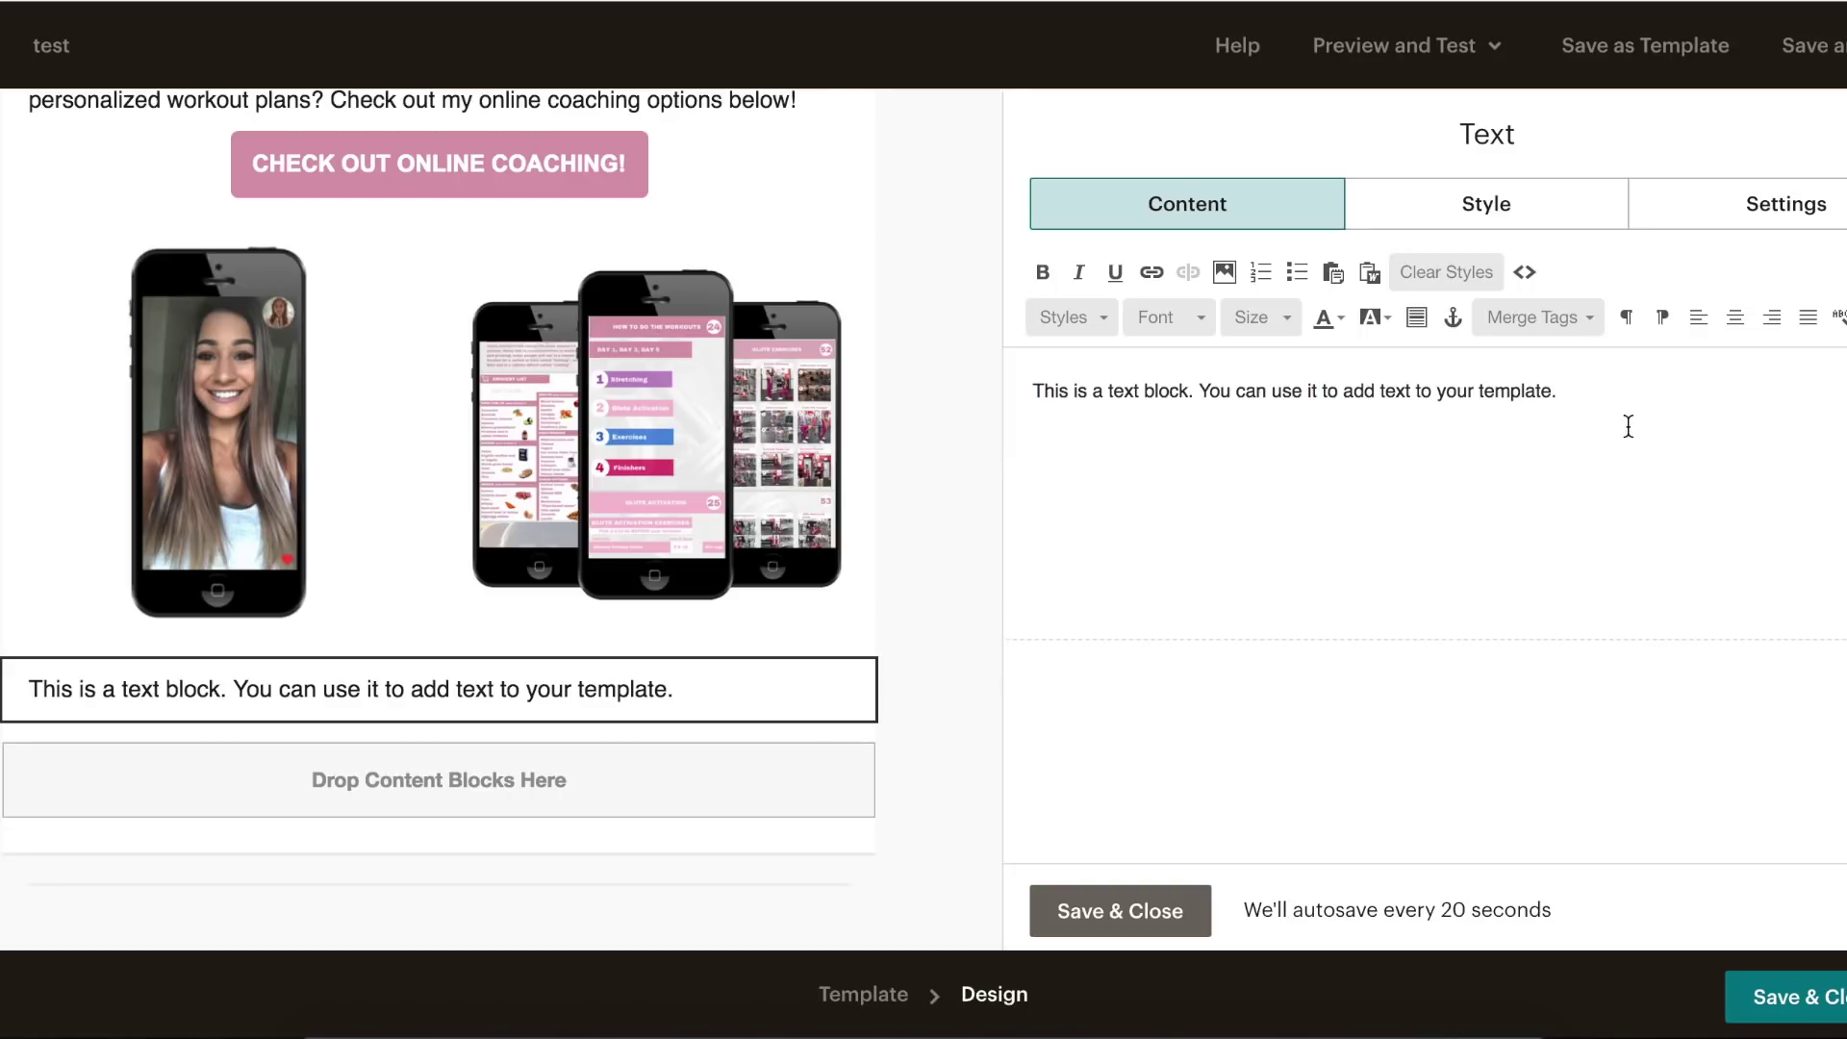
key("super+a")
key("super+v")
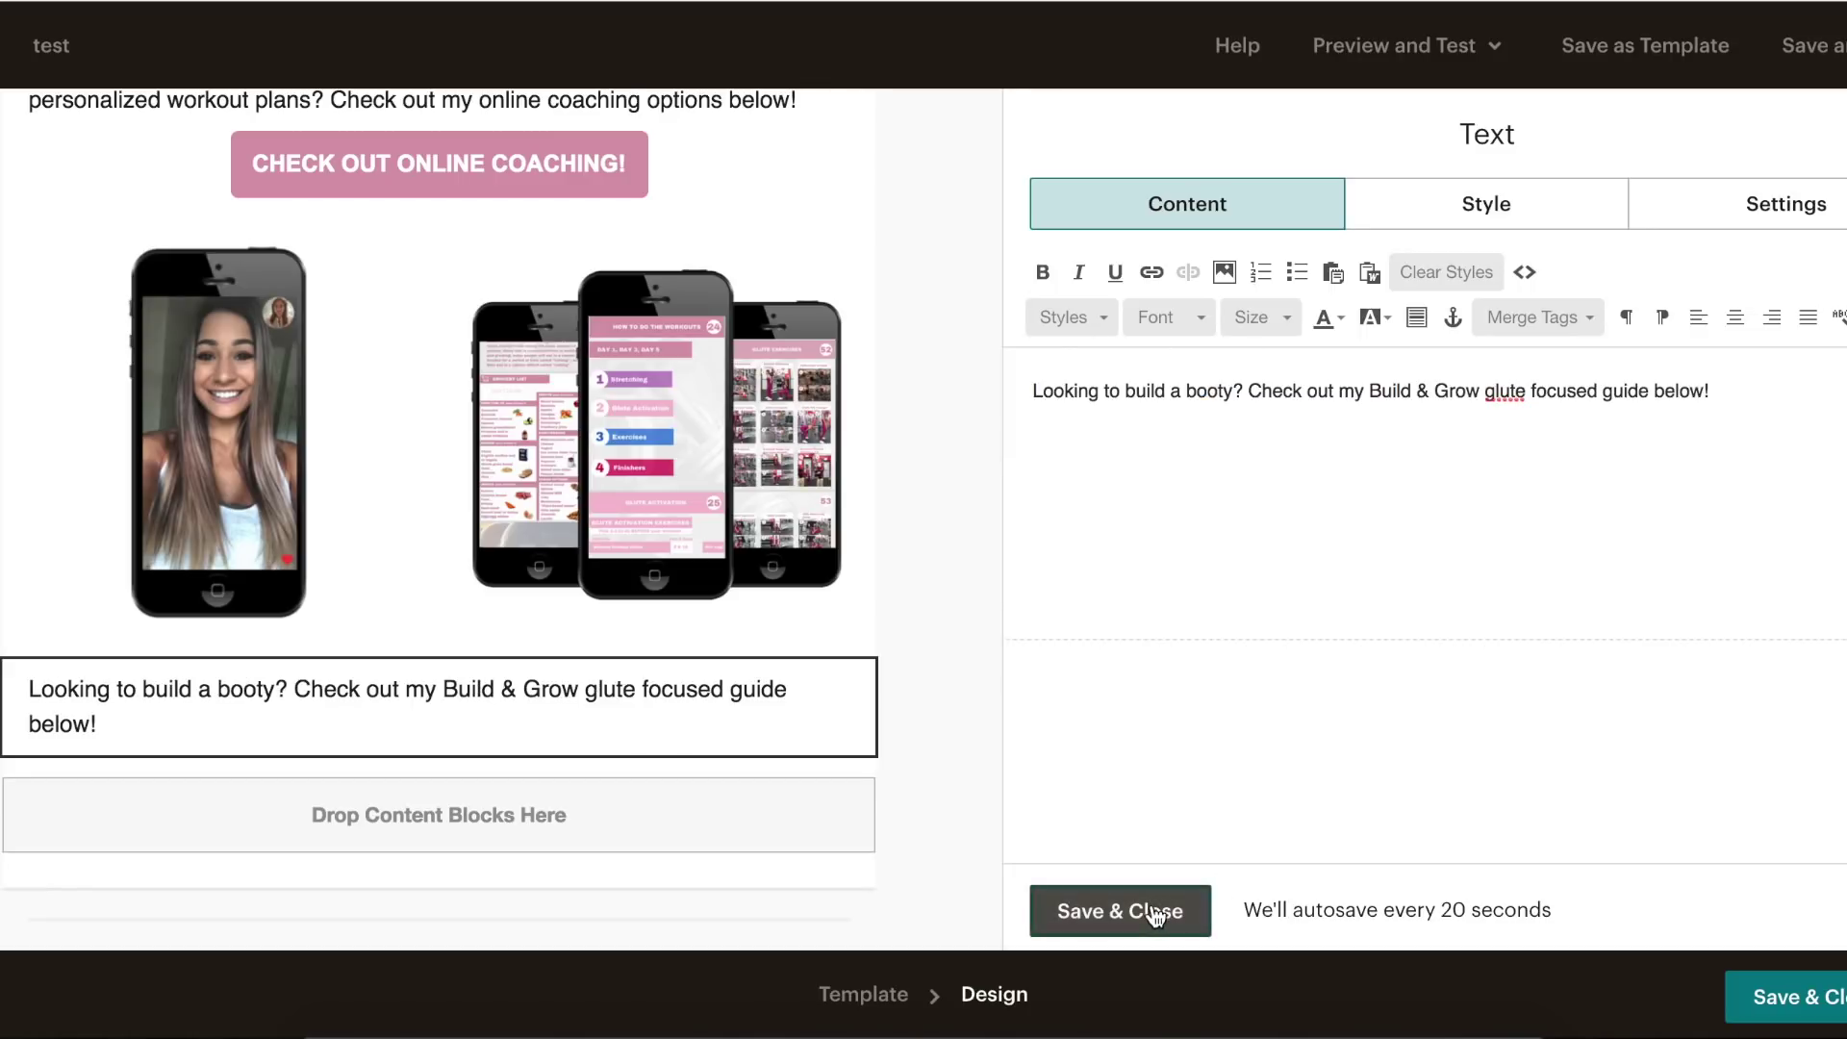
left_click(1155, 917)
- Place a new Buy Now button block beneath the Build & Grow paragraph
scroll(941, 473, "up", 1)
scroll(941, 474, "down", 1)
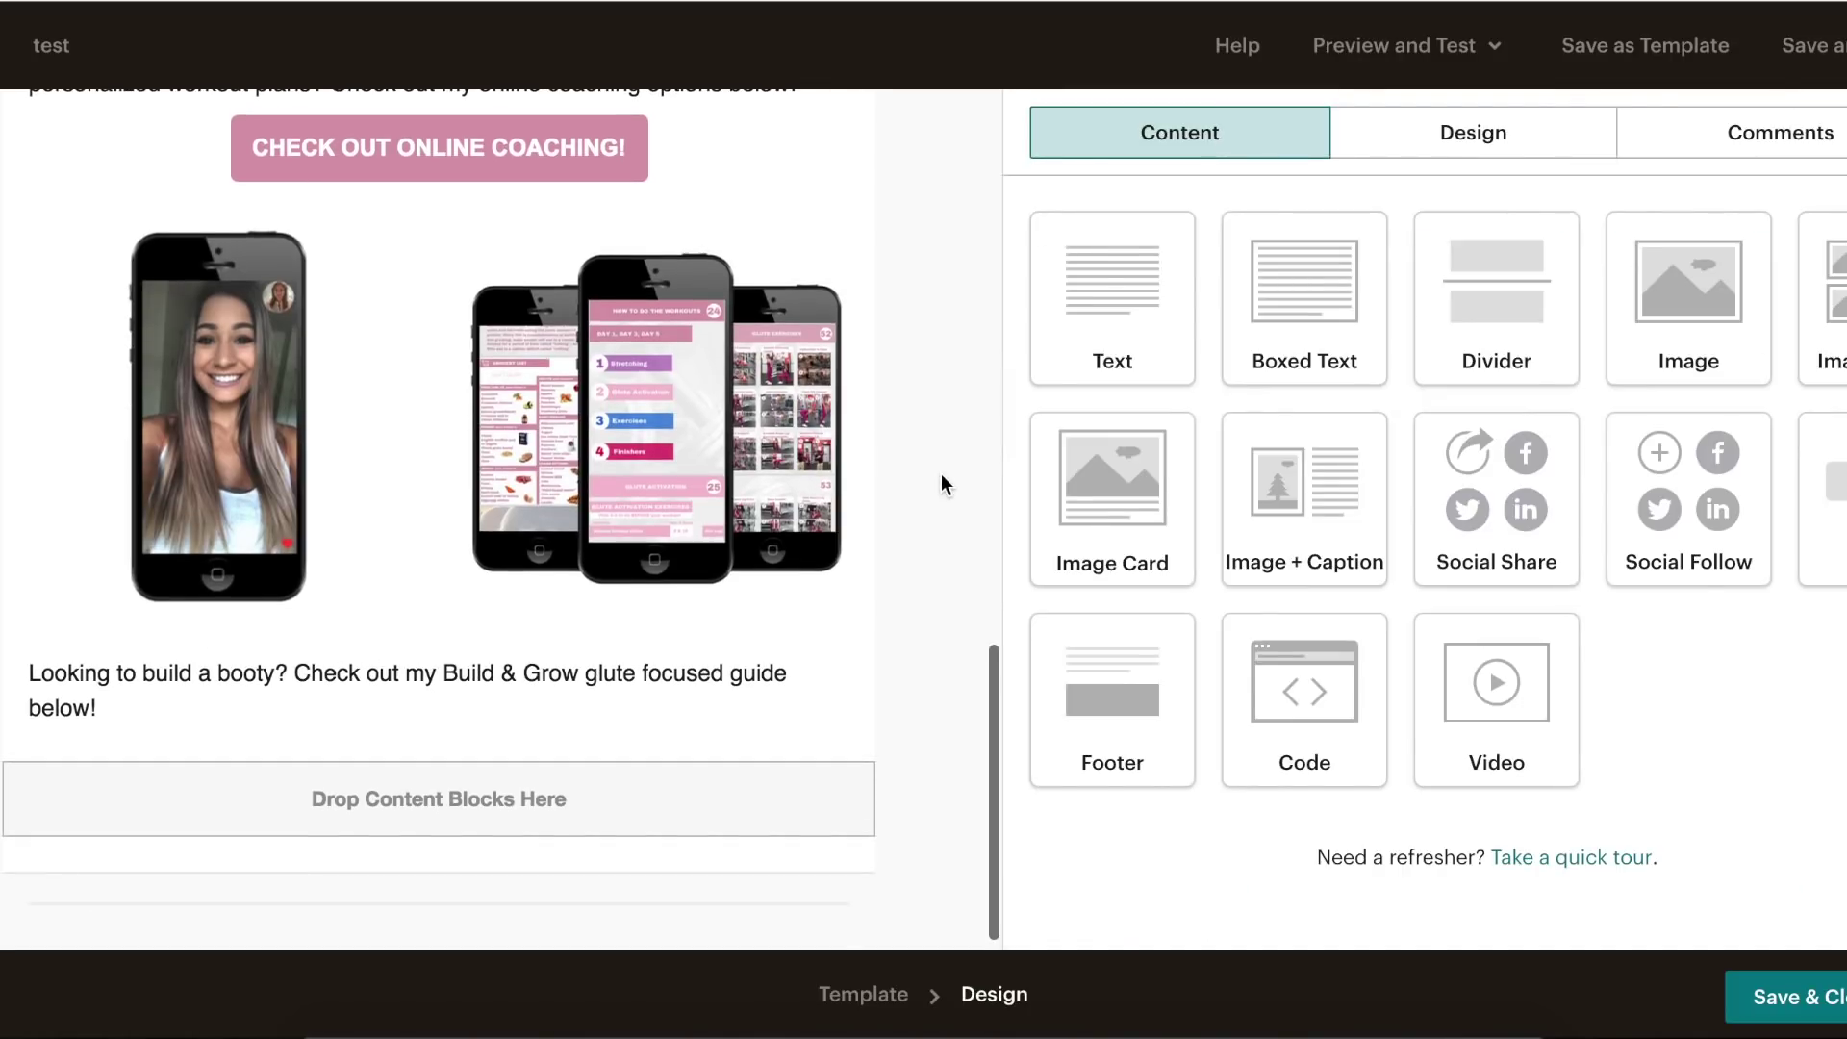
left_click_drag(1806, 490, 431, 806)
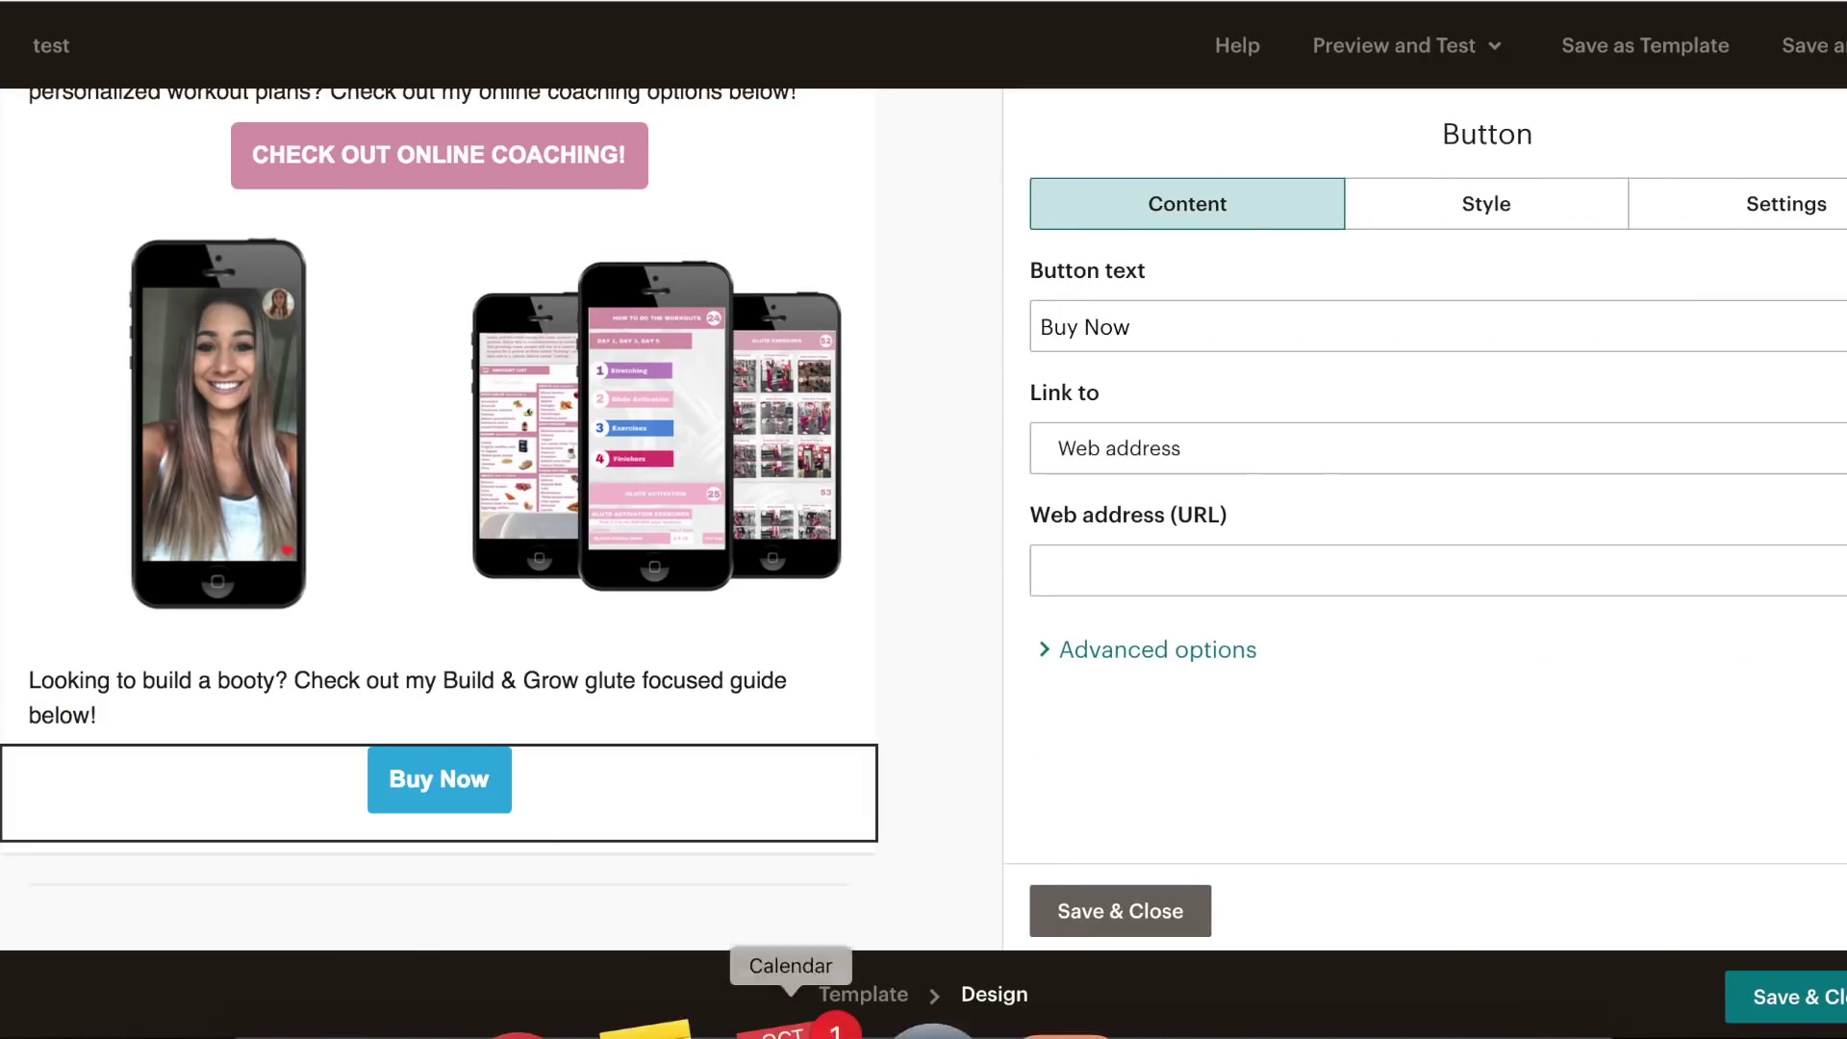
- Link the new button to the guides page and label it 'CHECK OUT MY BUILD & GROW GUIDE!'
left_click(693, 1024)
left_click_drag(1483, 458, 1120, 462)
key("super+c")
left_click(1542, 654)
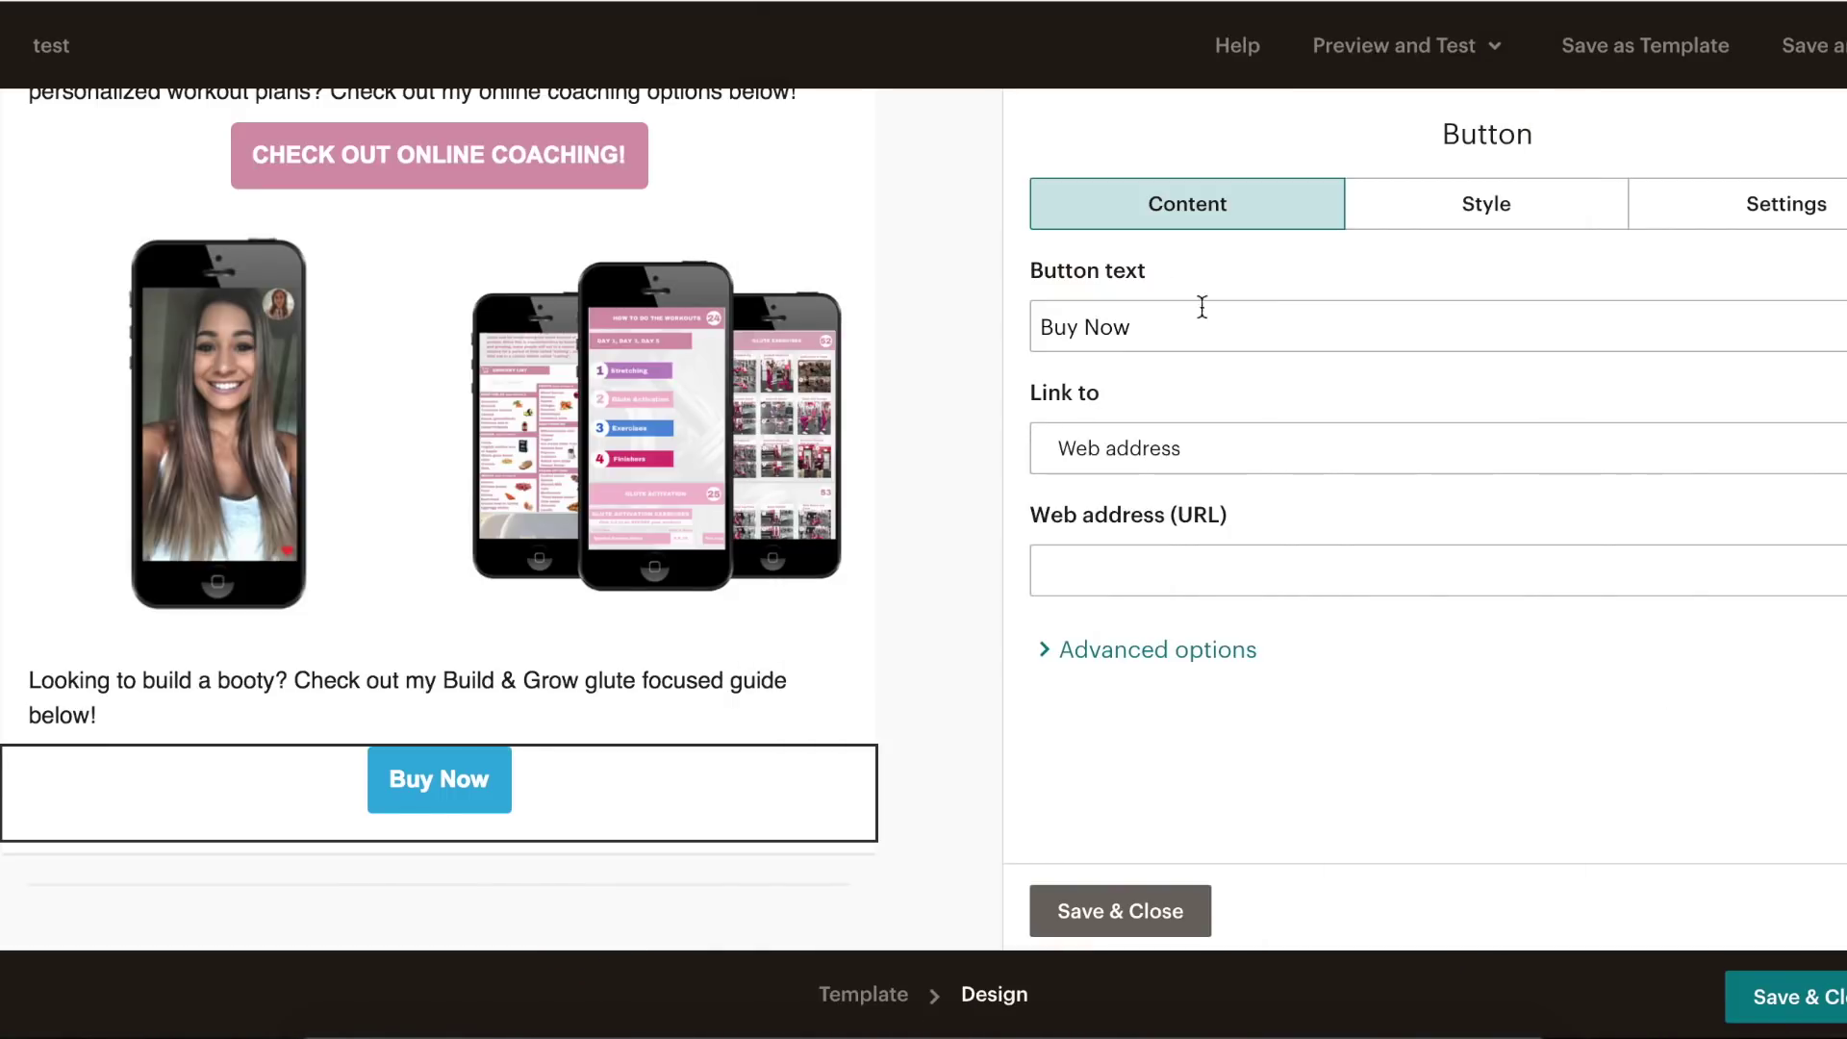
left_click(1191, 558)
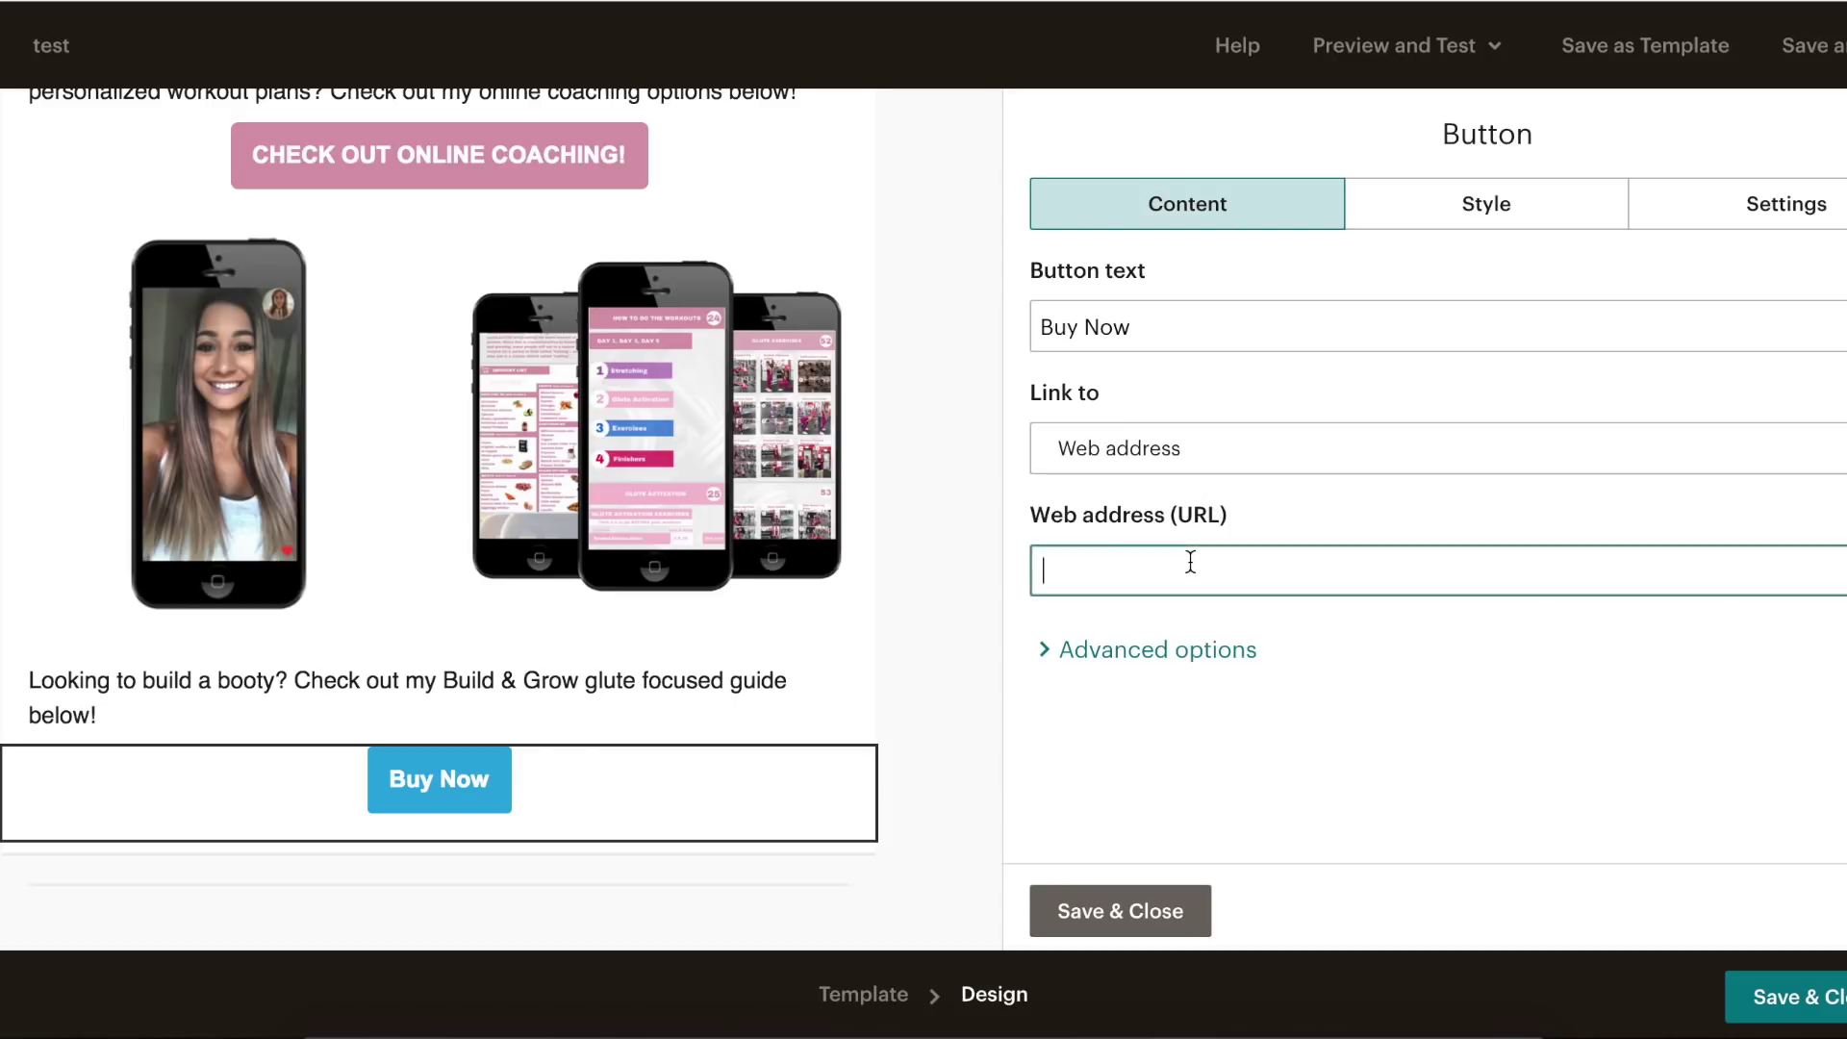
key("super+v")
triple_click(1183, 348)
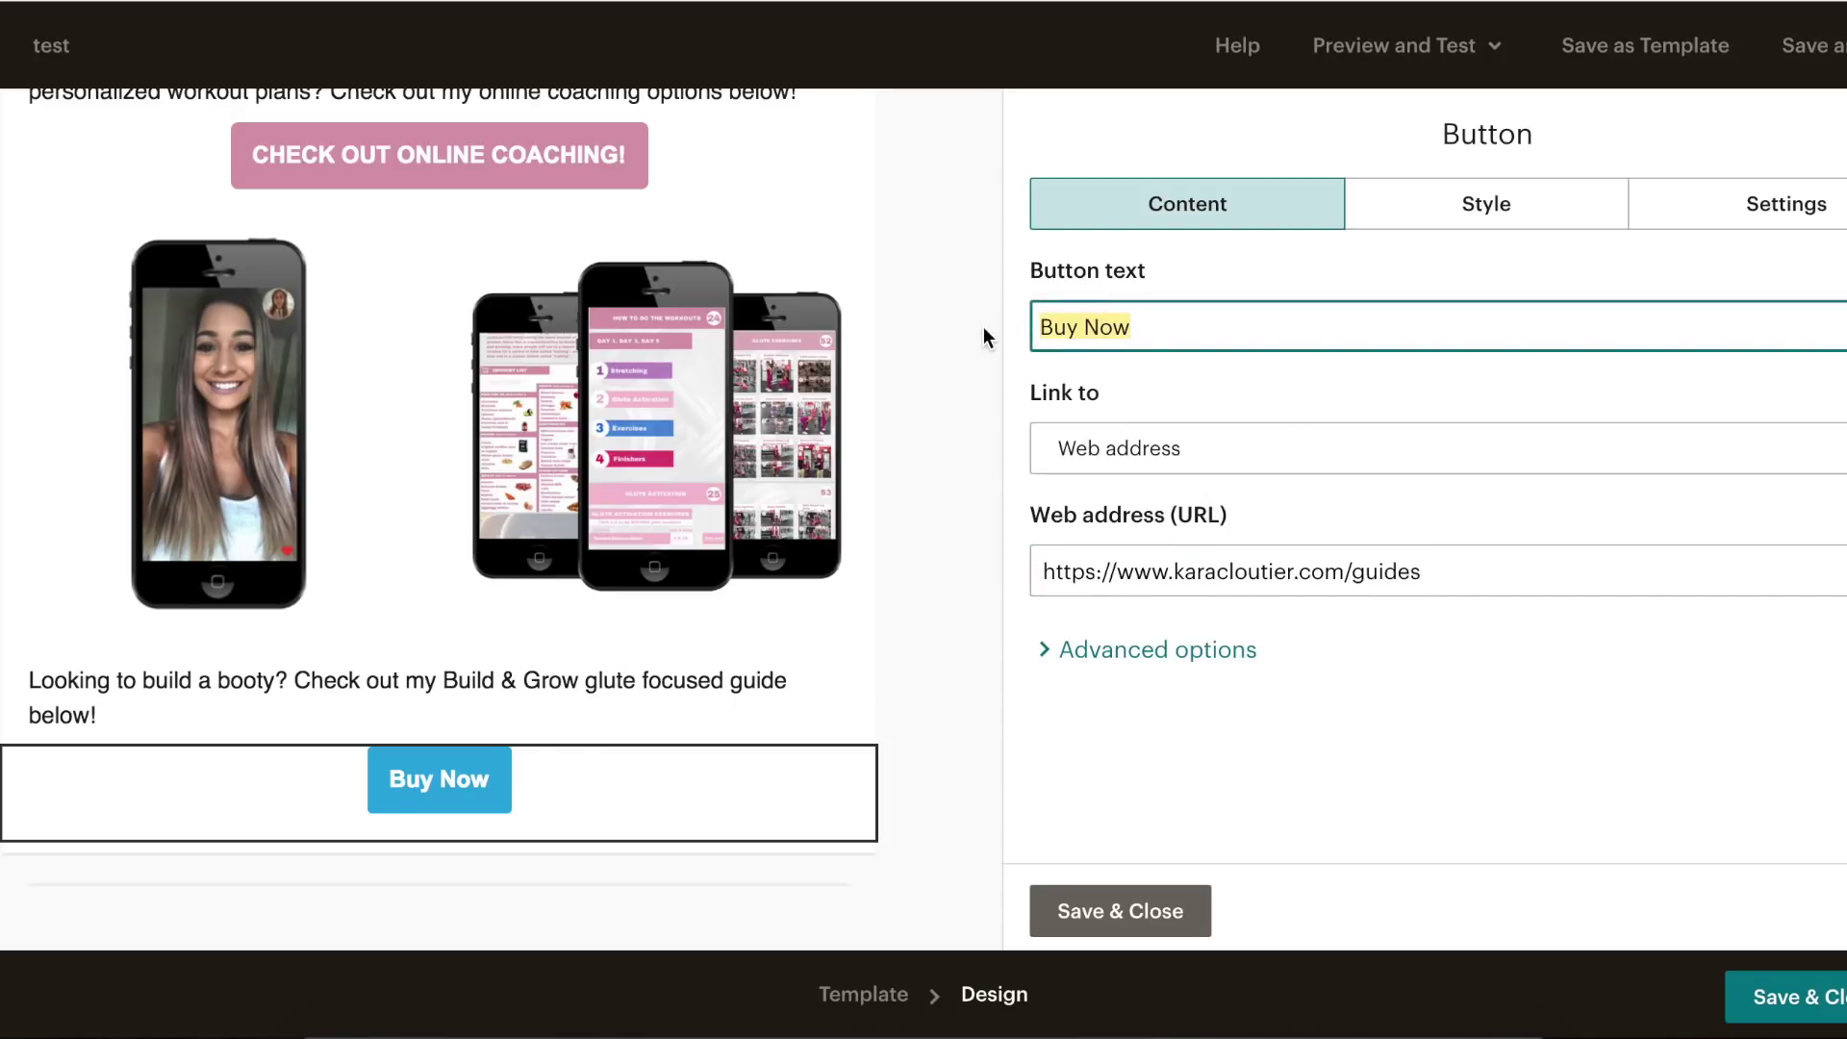
type("CHECK OUT M")
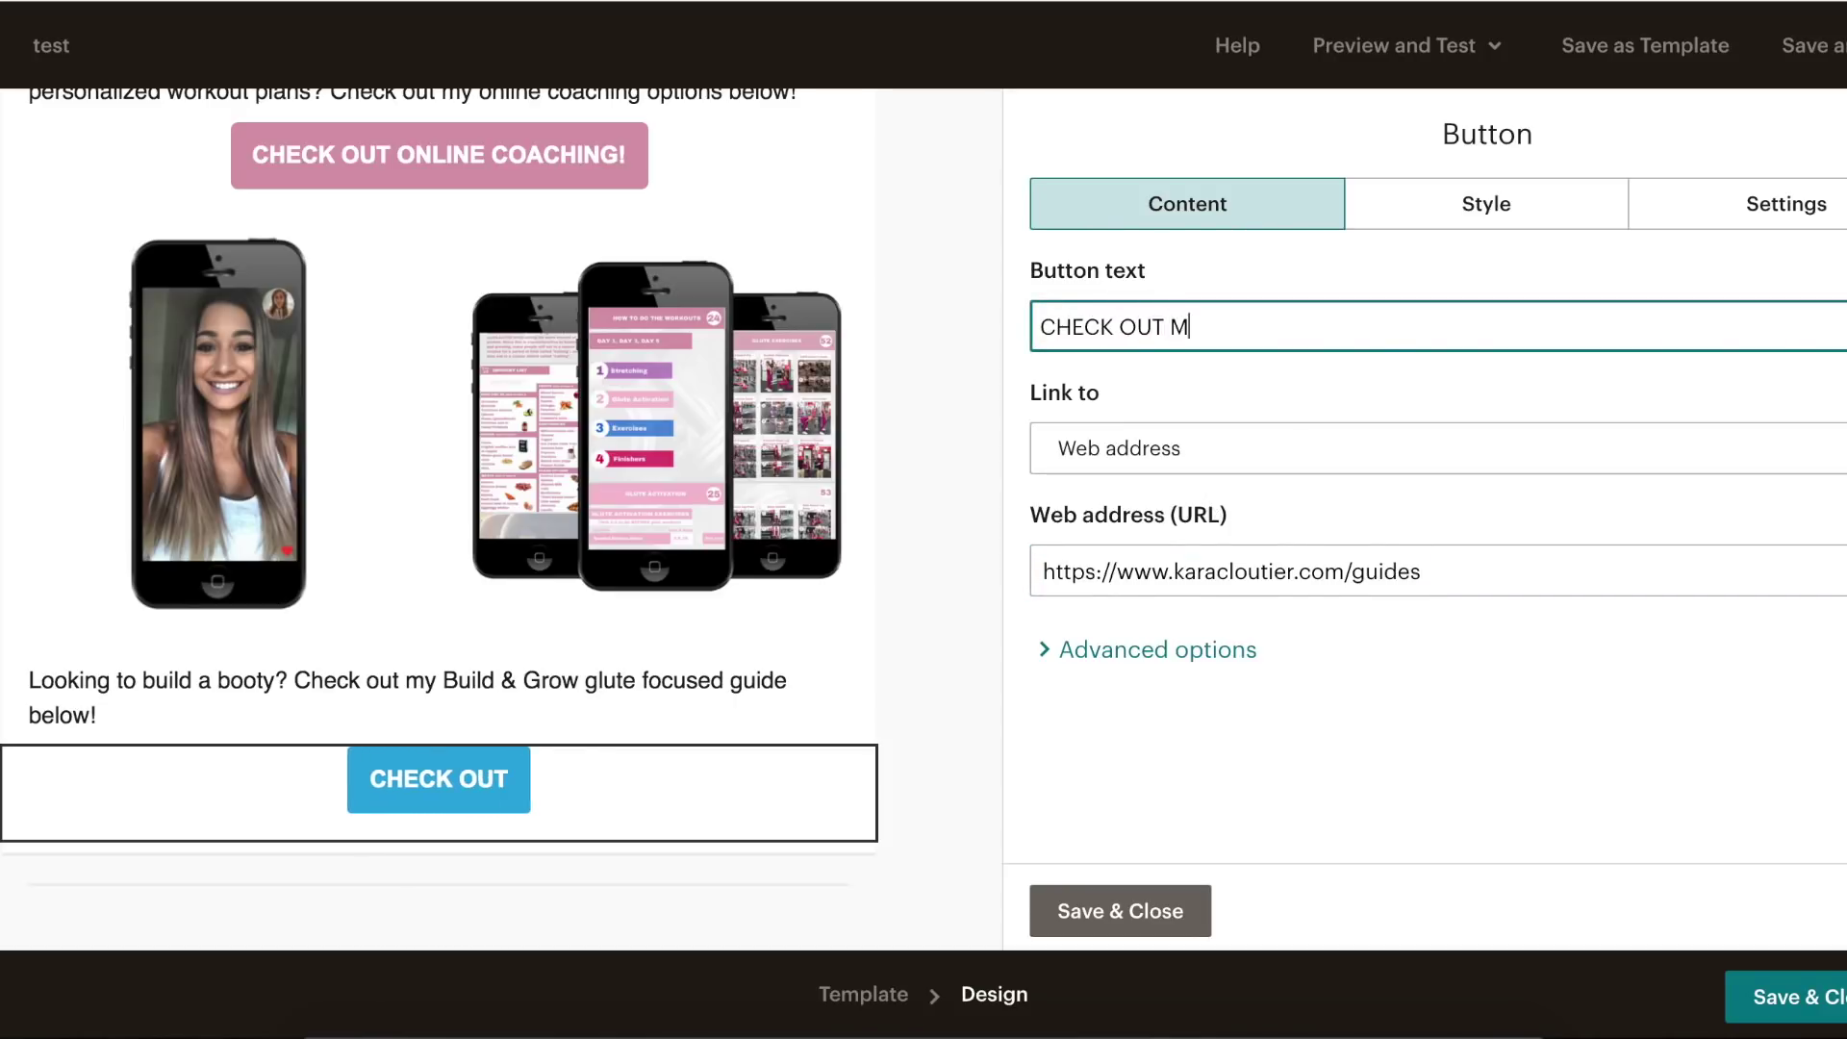
type("Y BUILD ")
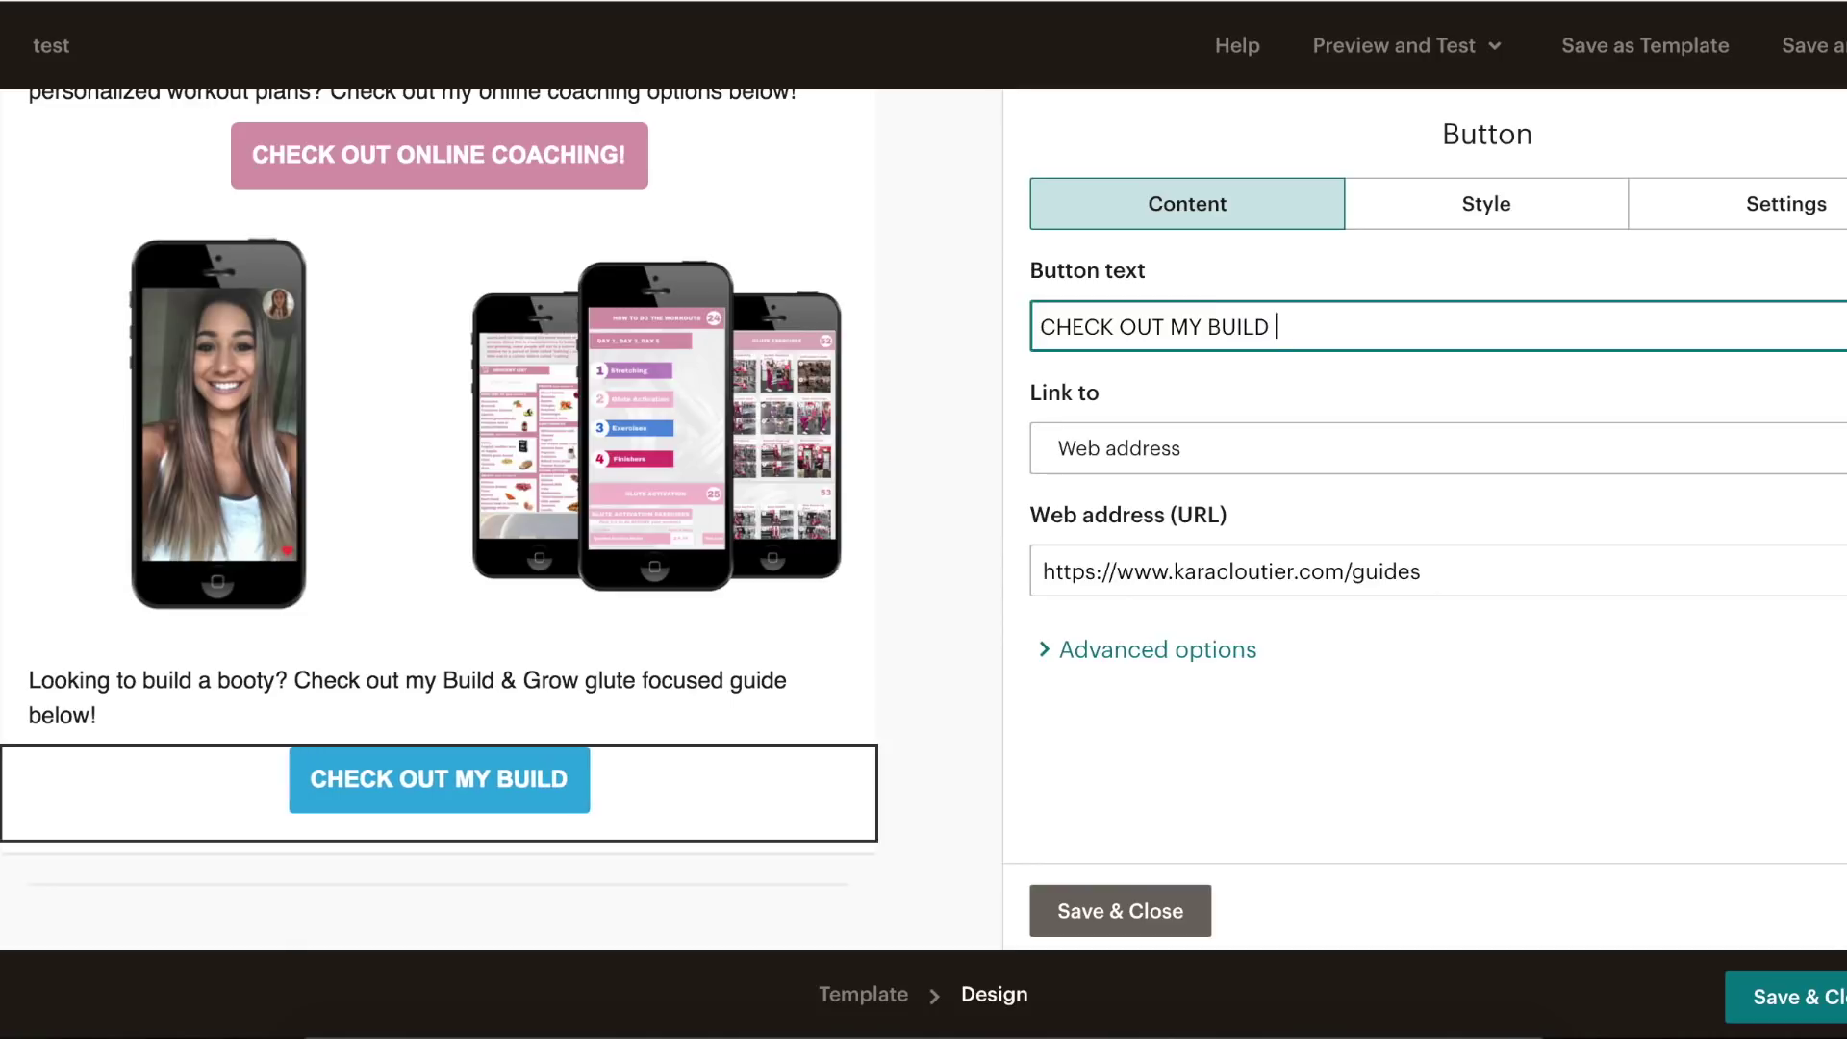
type("& GROW GU")
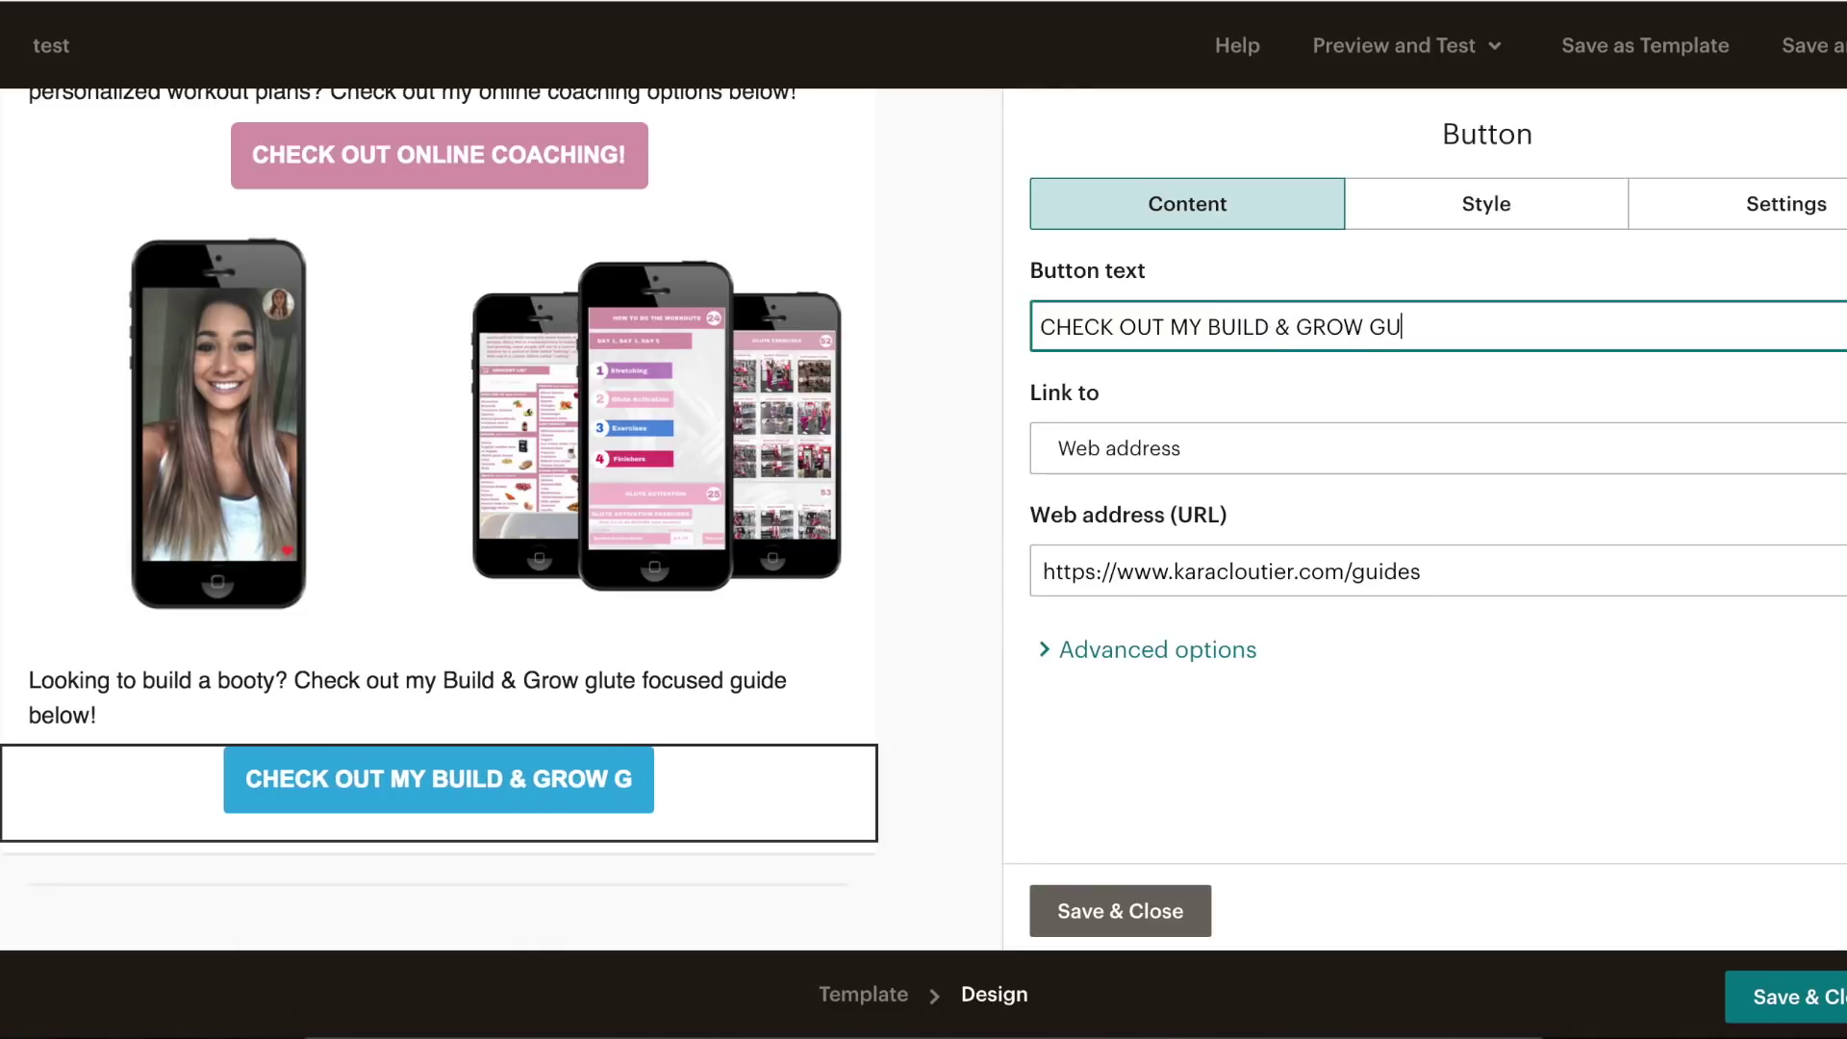
type("IDE!")
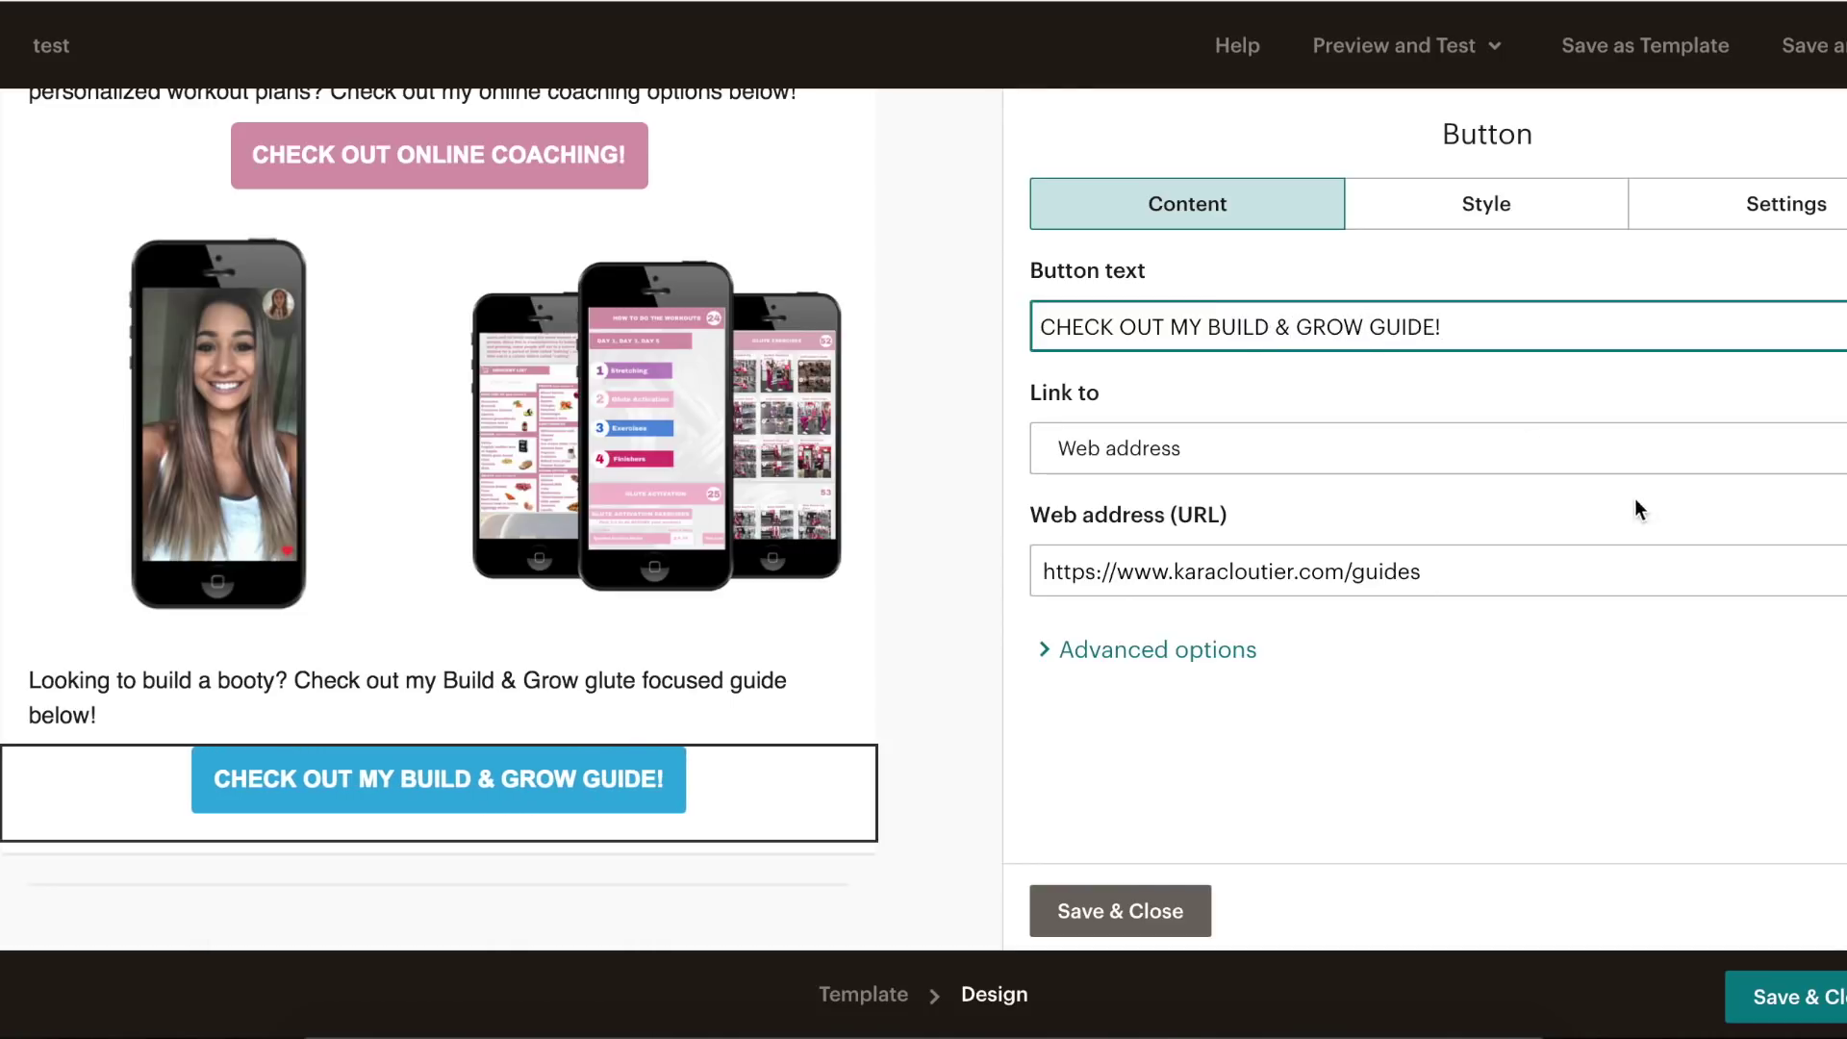
- Change the guide button's background to pink #d99aac and save the button
left_click(1438, 199)
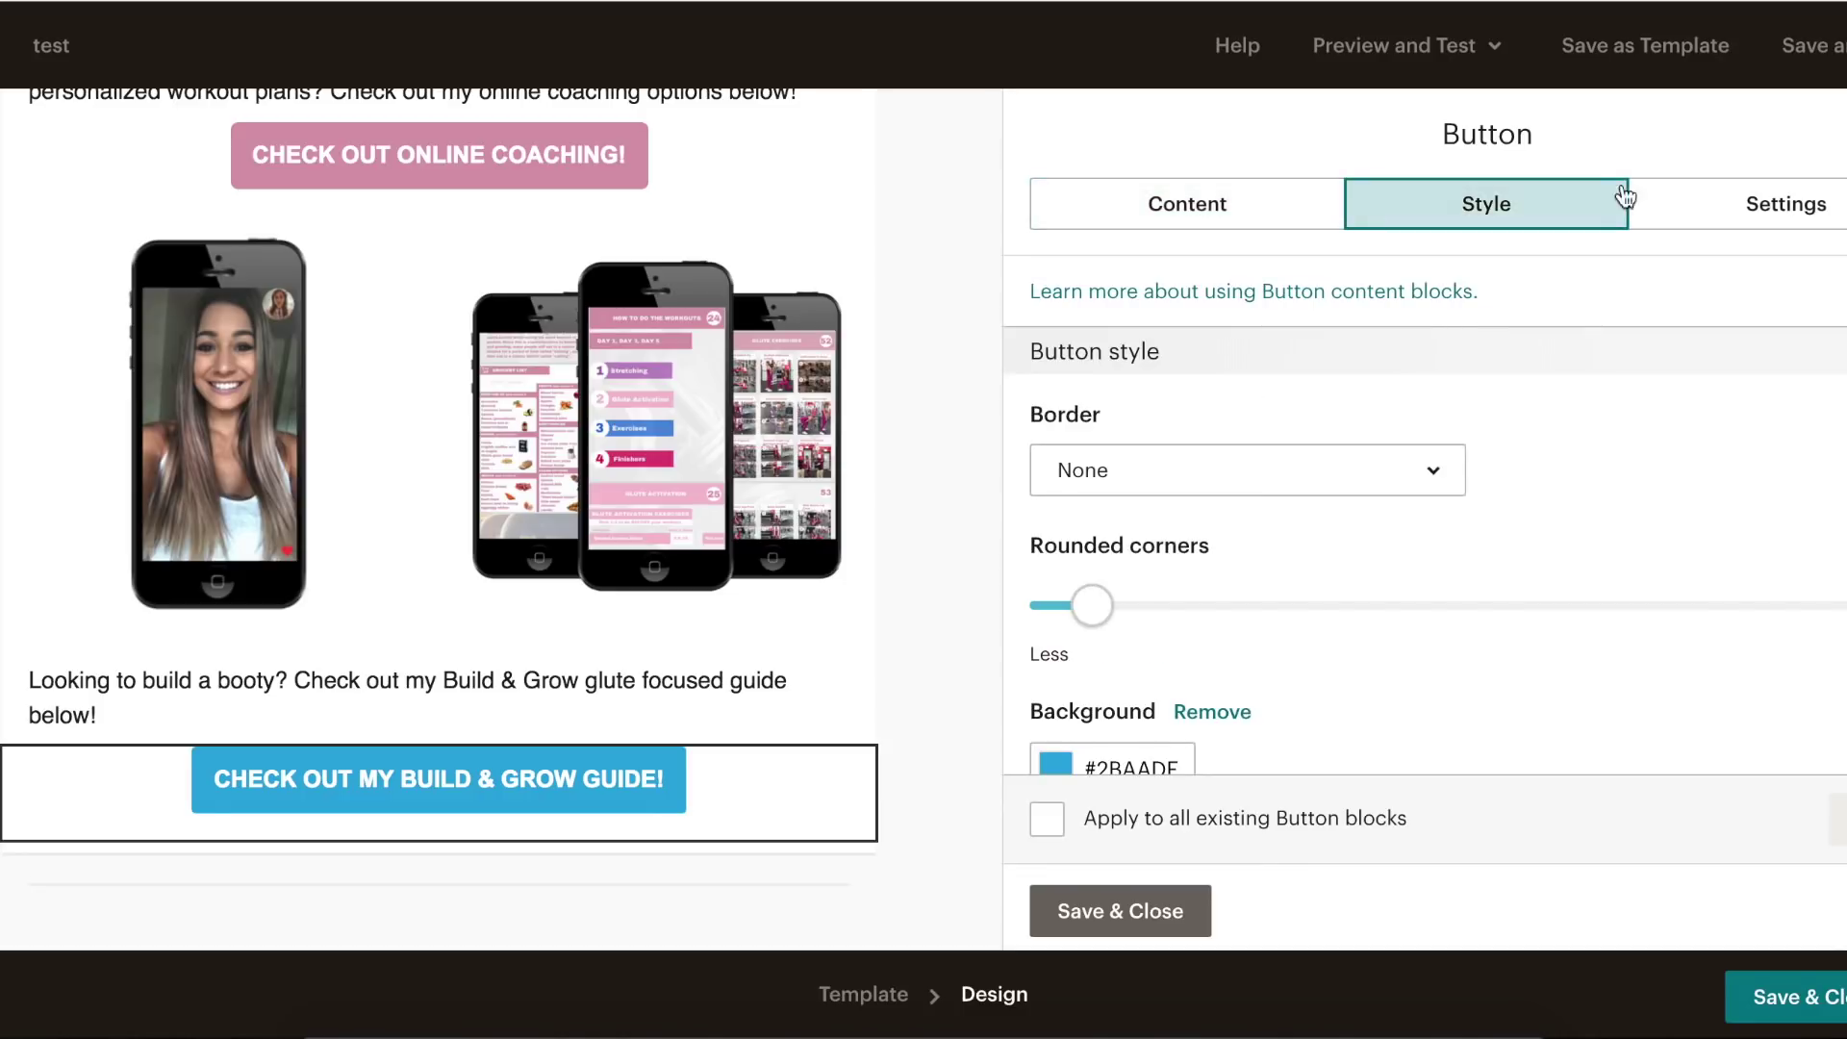
scroll(1154, 567, "down", 2)
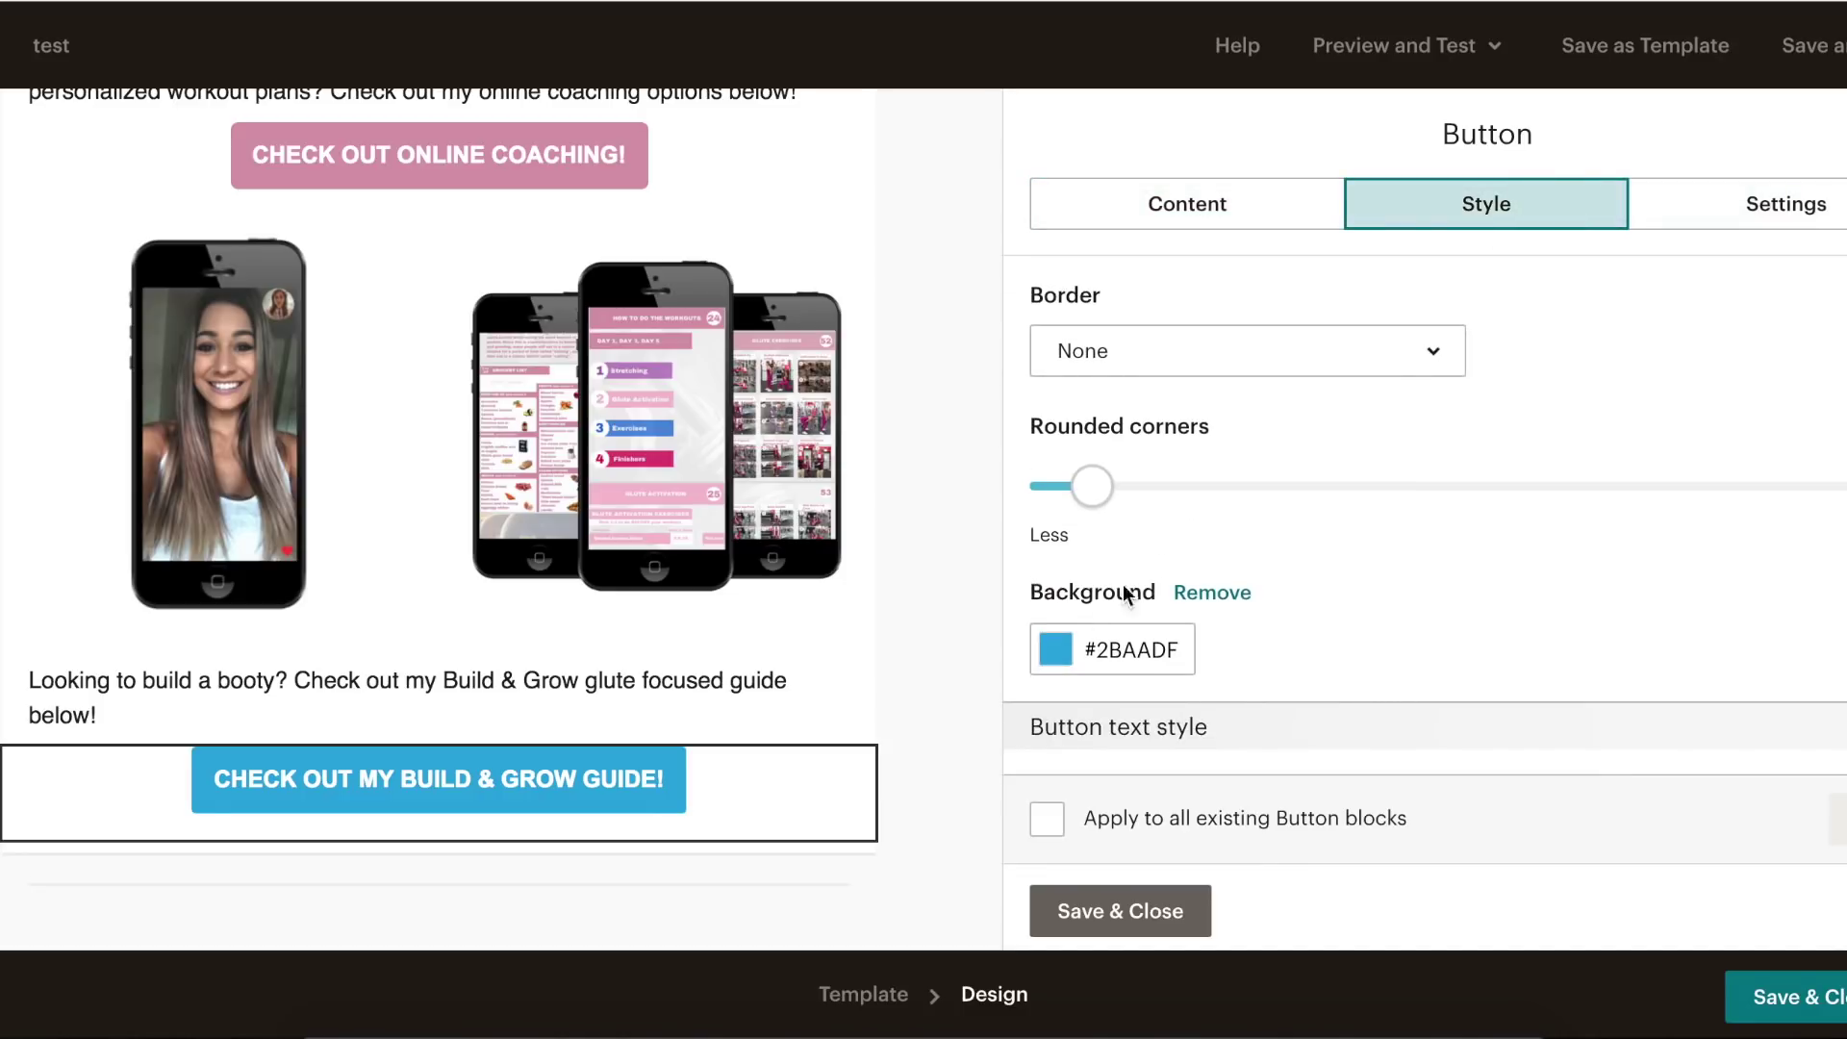
left_click(1082, 648)
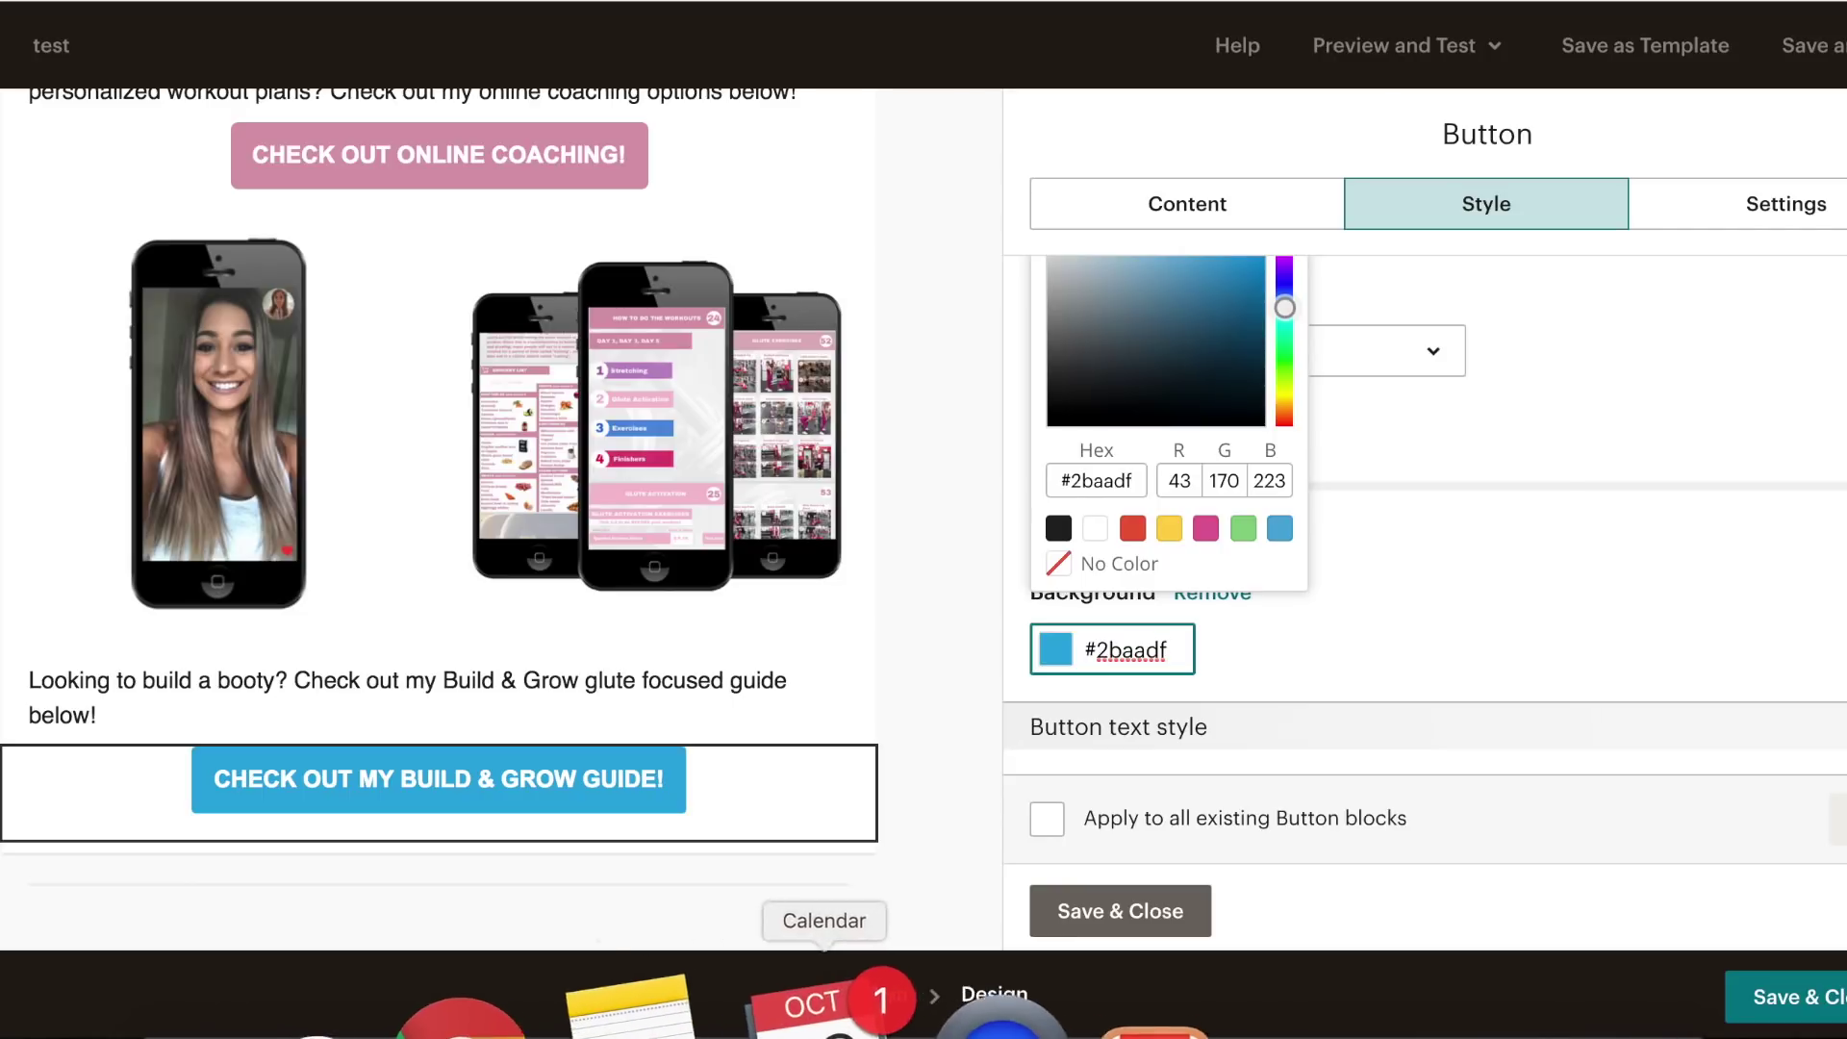
left_click(783, 1005)
triple_click(1113, 10)
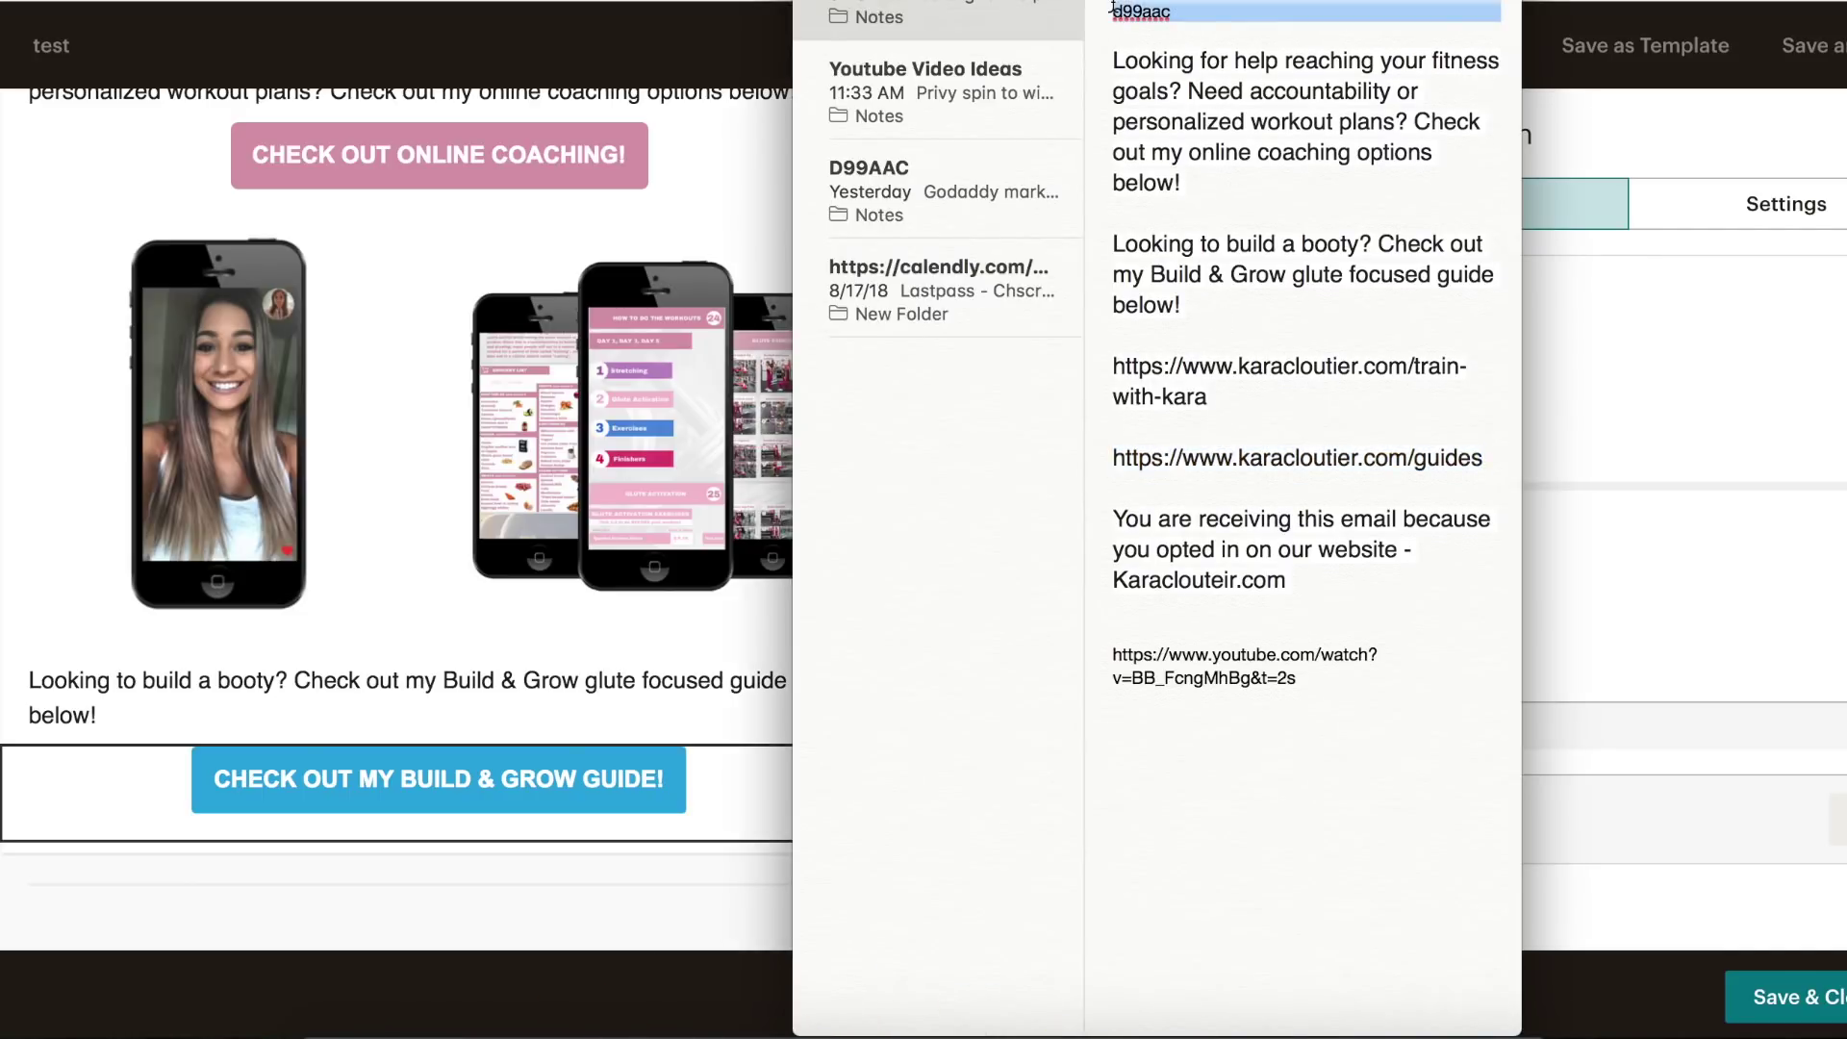
key("super+c")
left_click(1711, 478)
left_click_drag(1166, 648, 1077, 650)
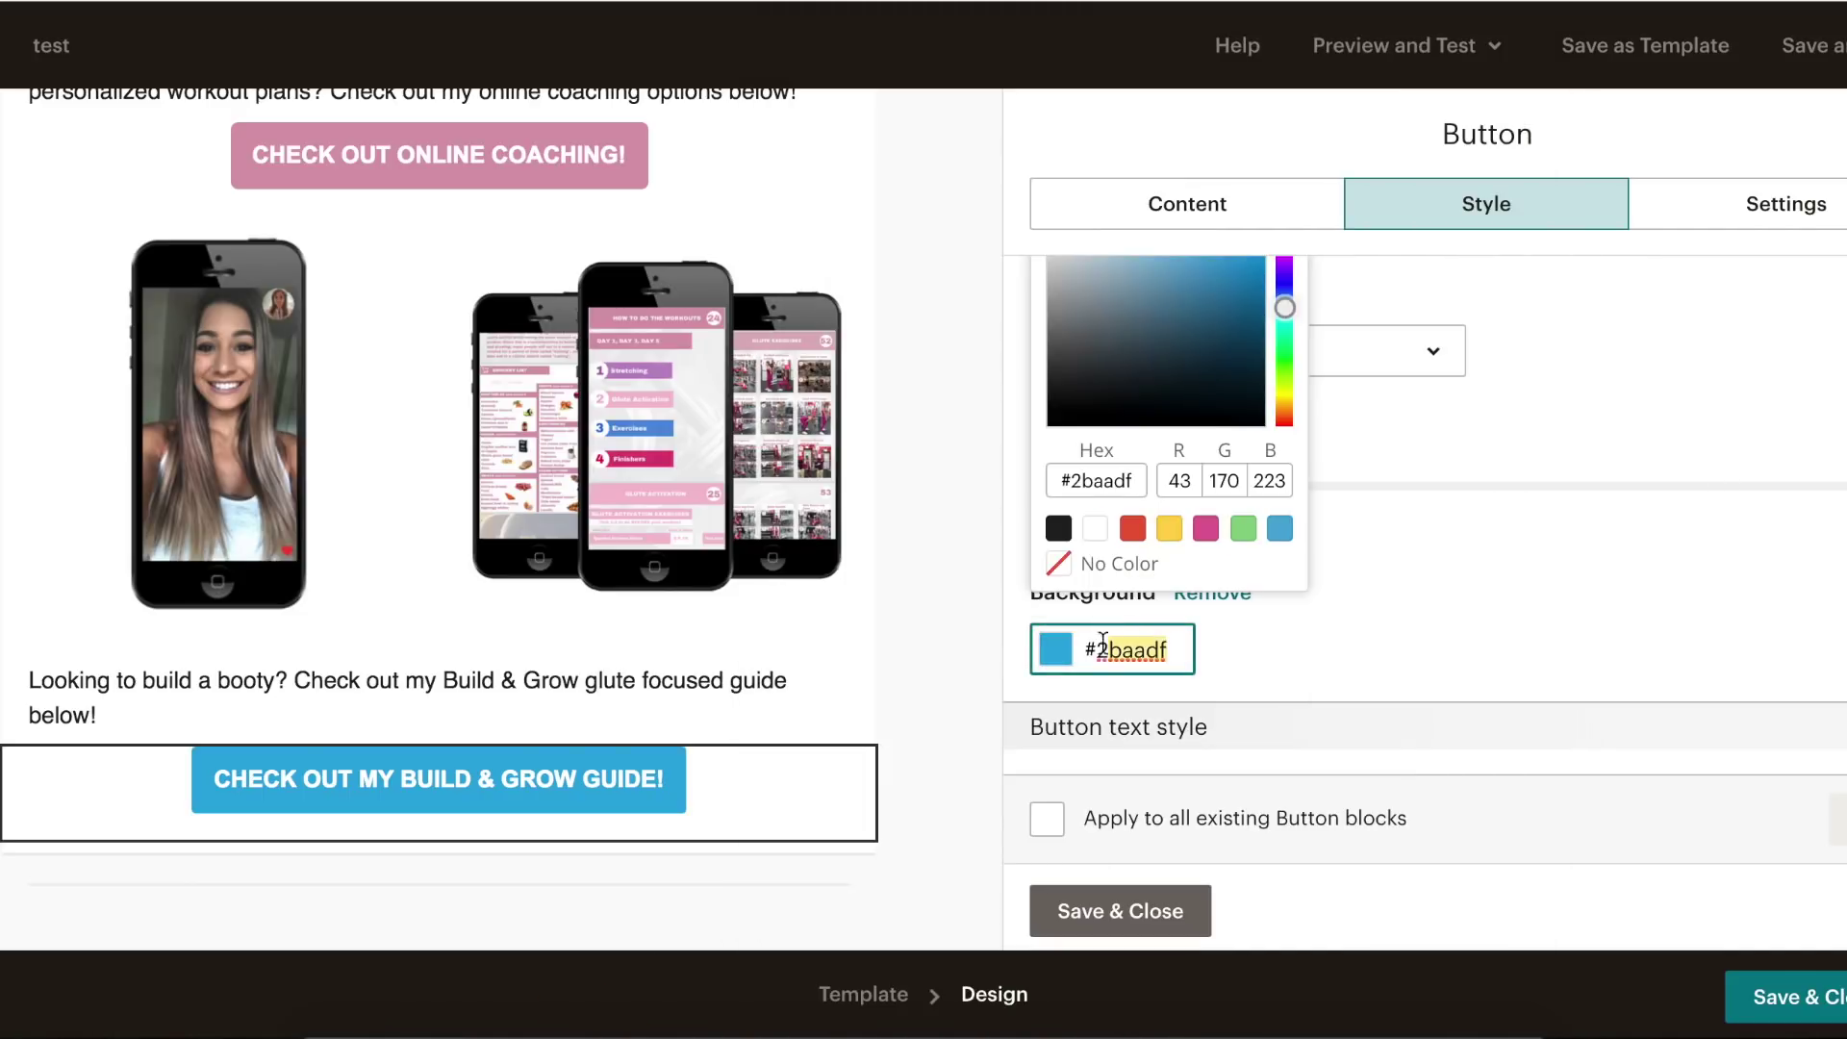
key("super+v")
left_click(964, 615)
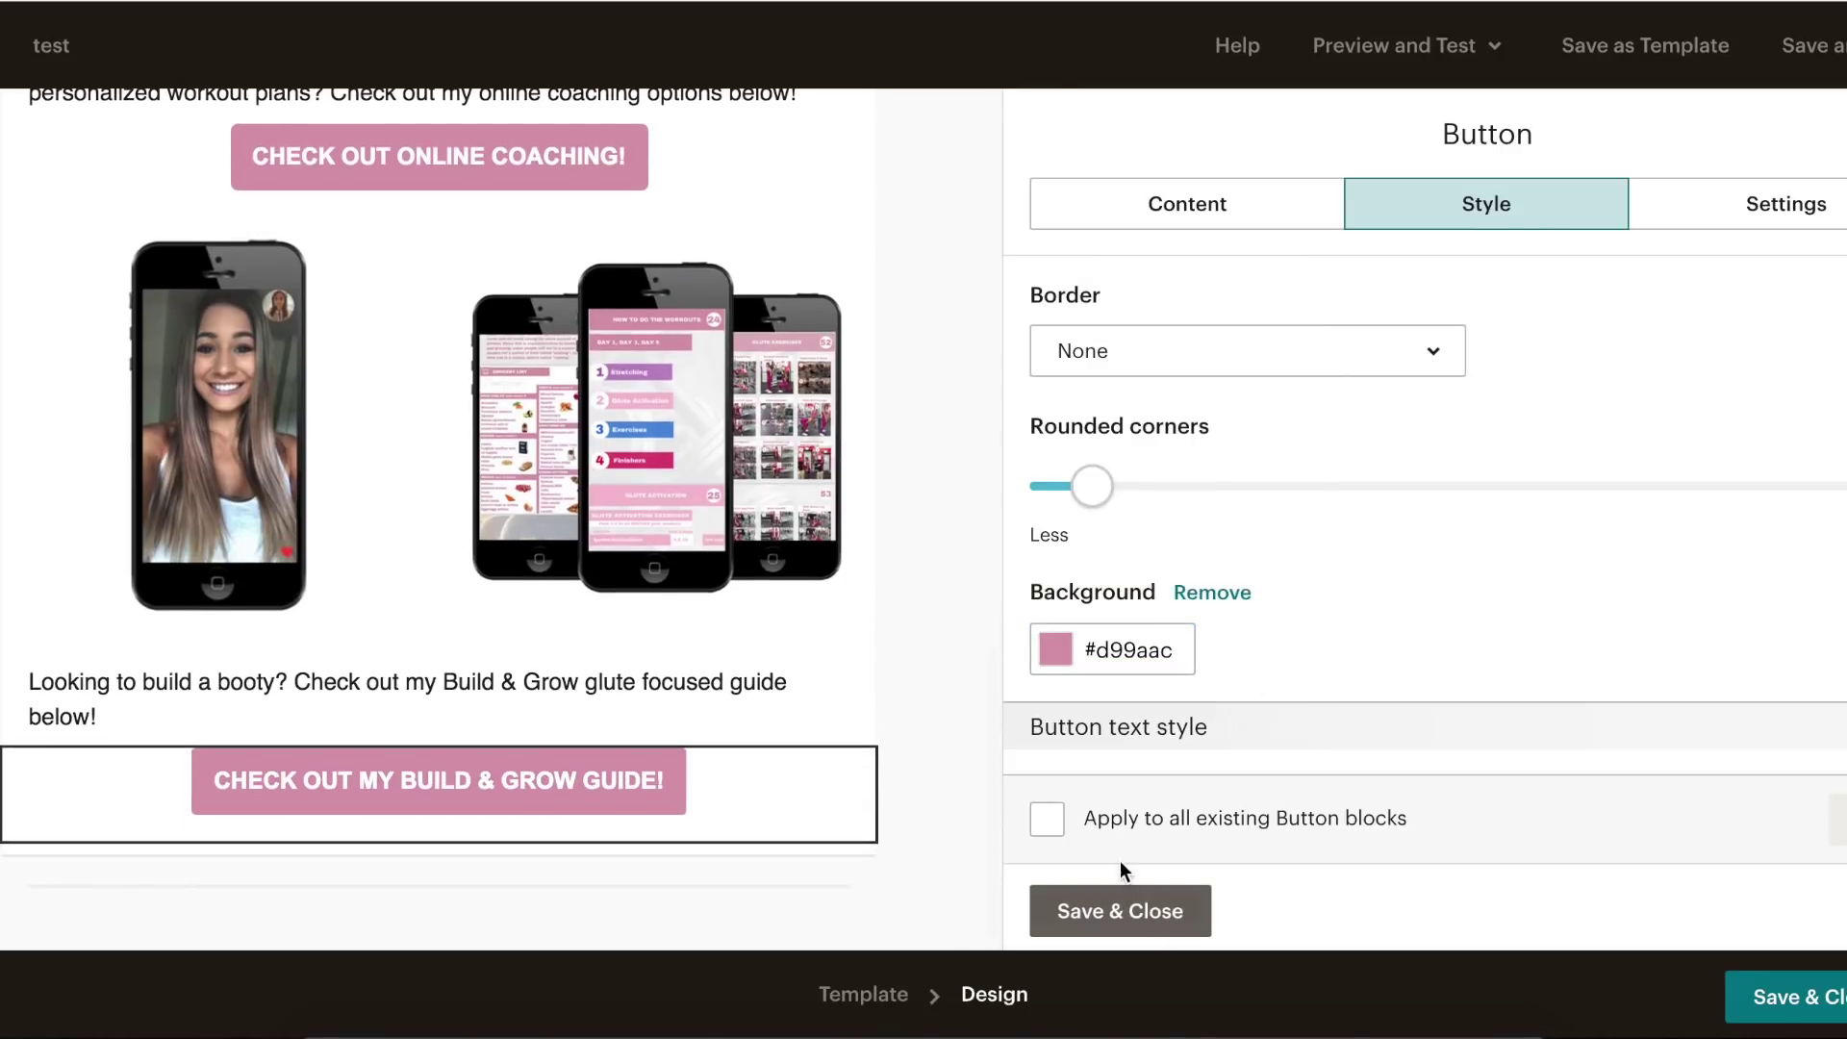
left_click(1103, 931)
- Add a Social Follow block below the guide button with an extra YouTube entry
scroll(773, 530, "up", 15)
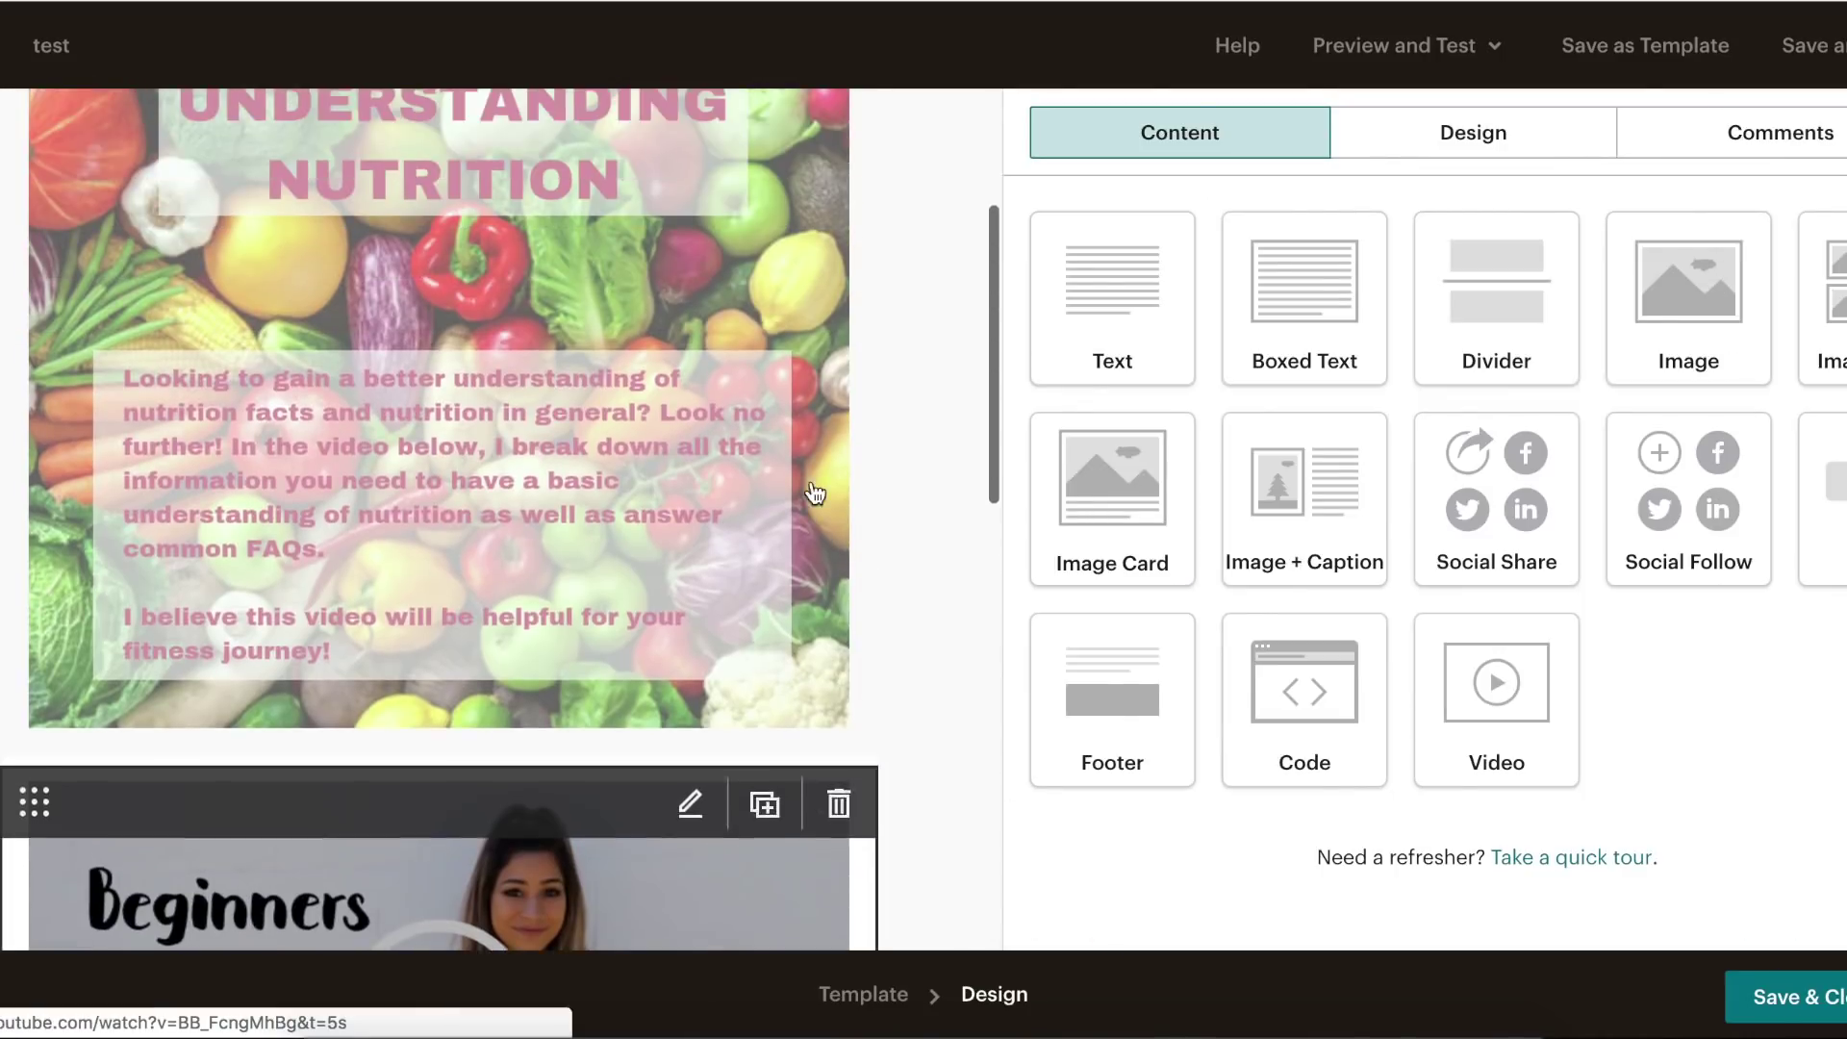
scroll(810, 481, "down", 20)
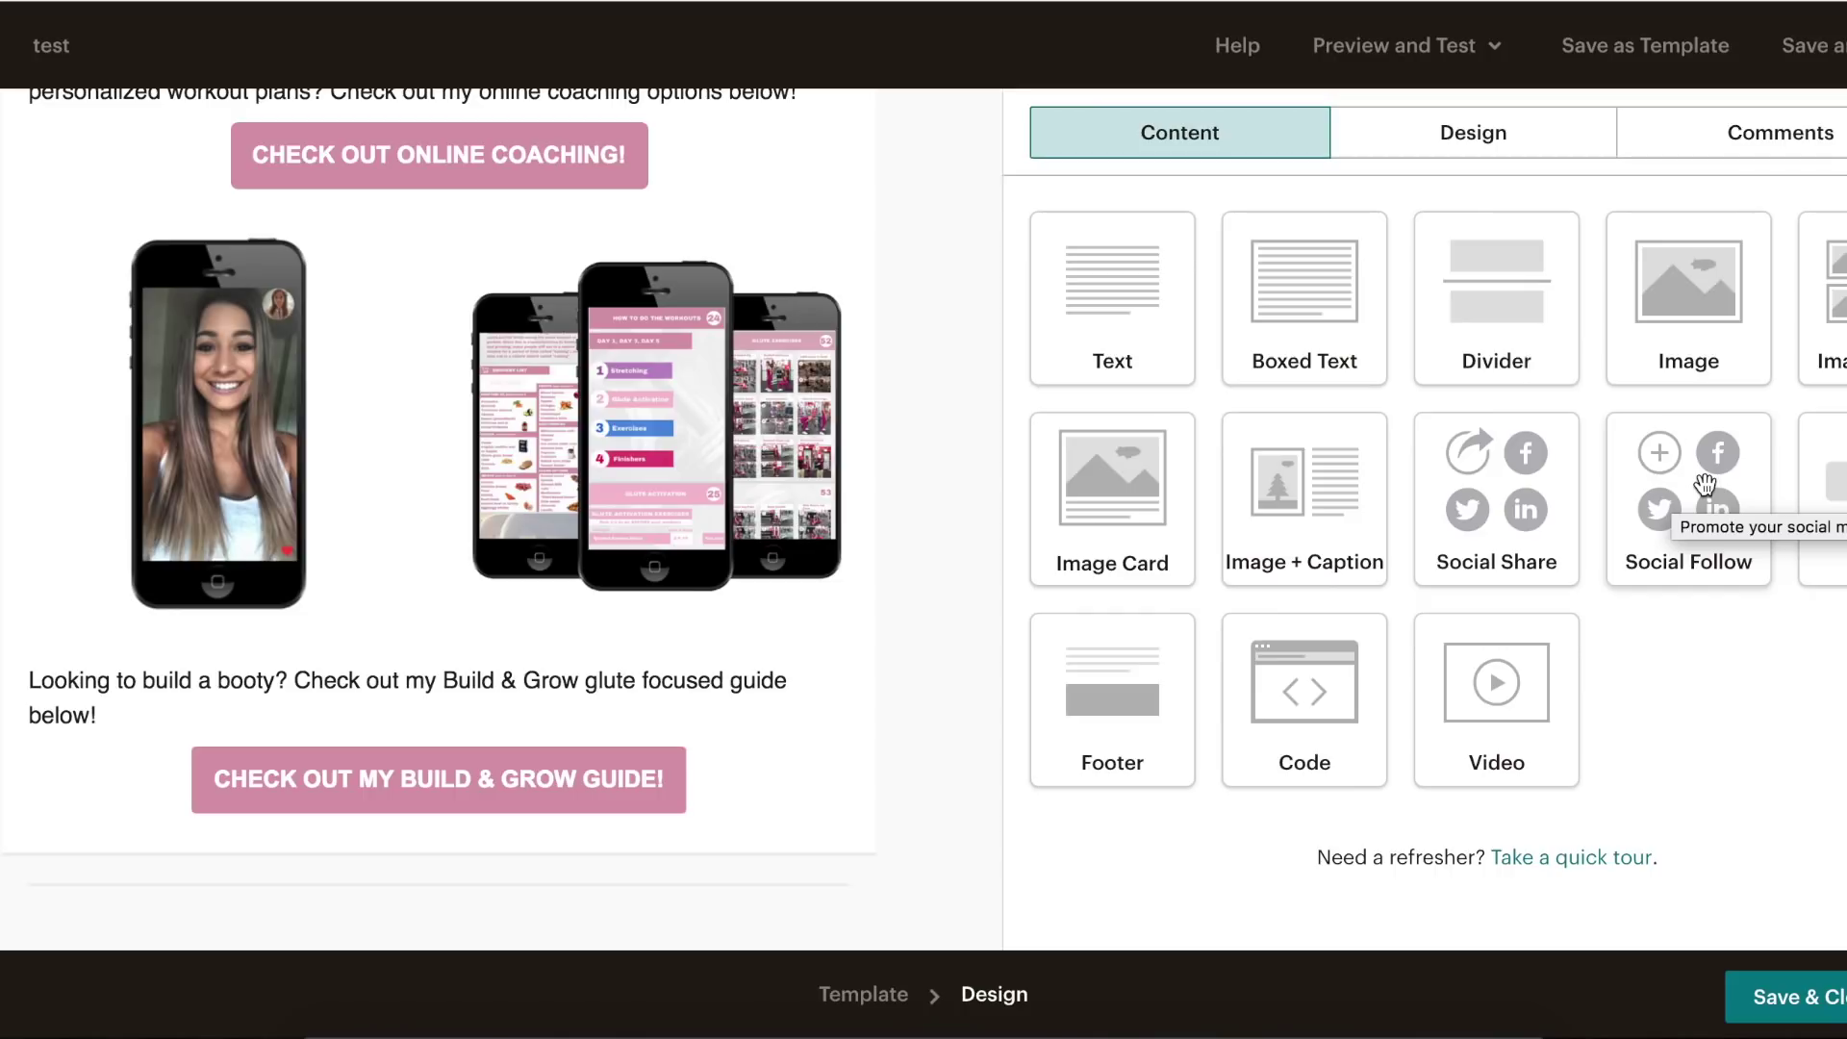
left_click_drag(1722, 476, 431, 863)
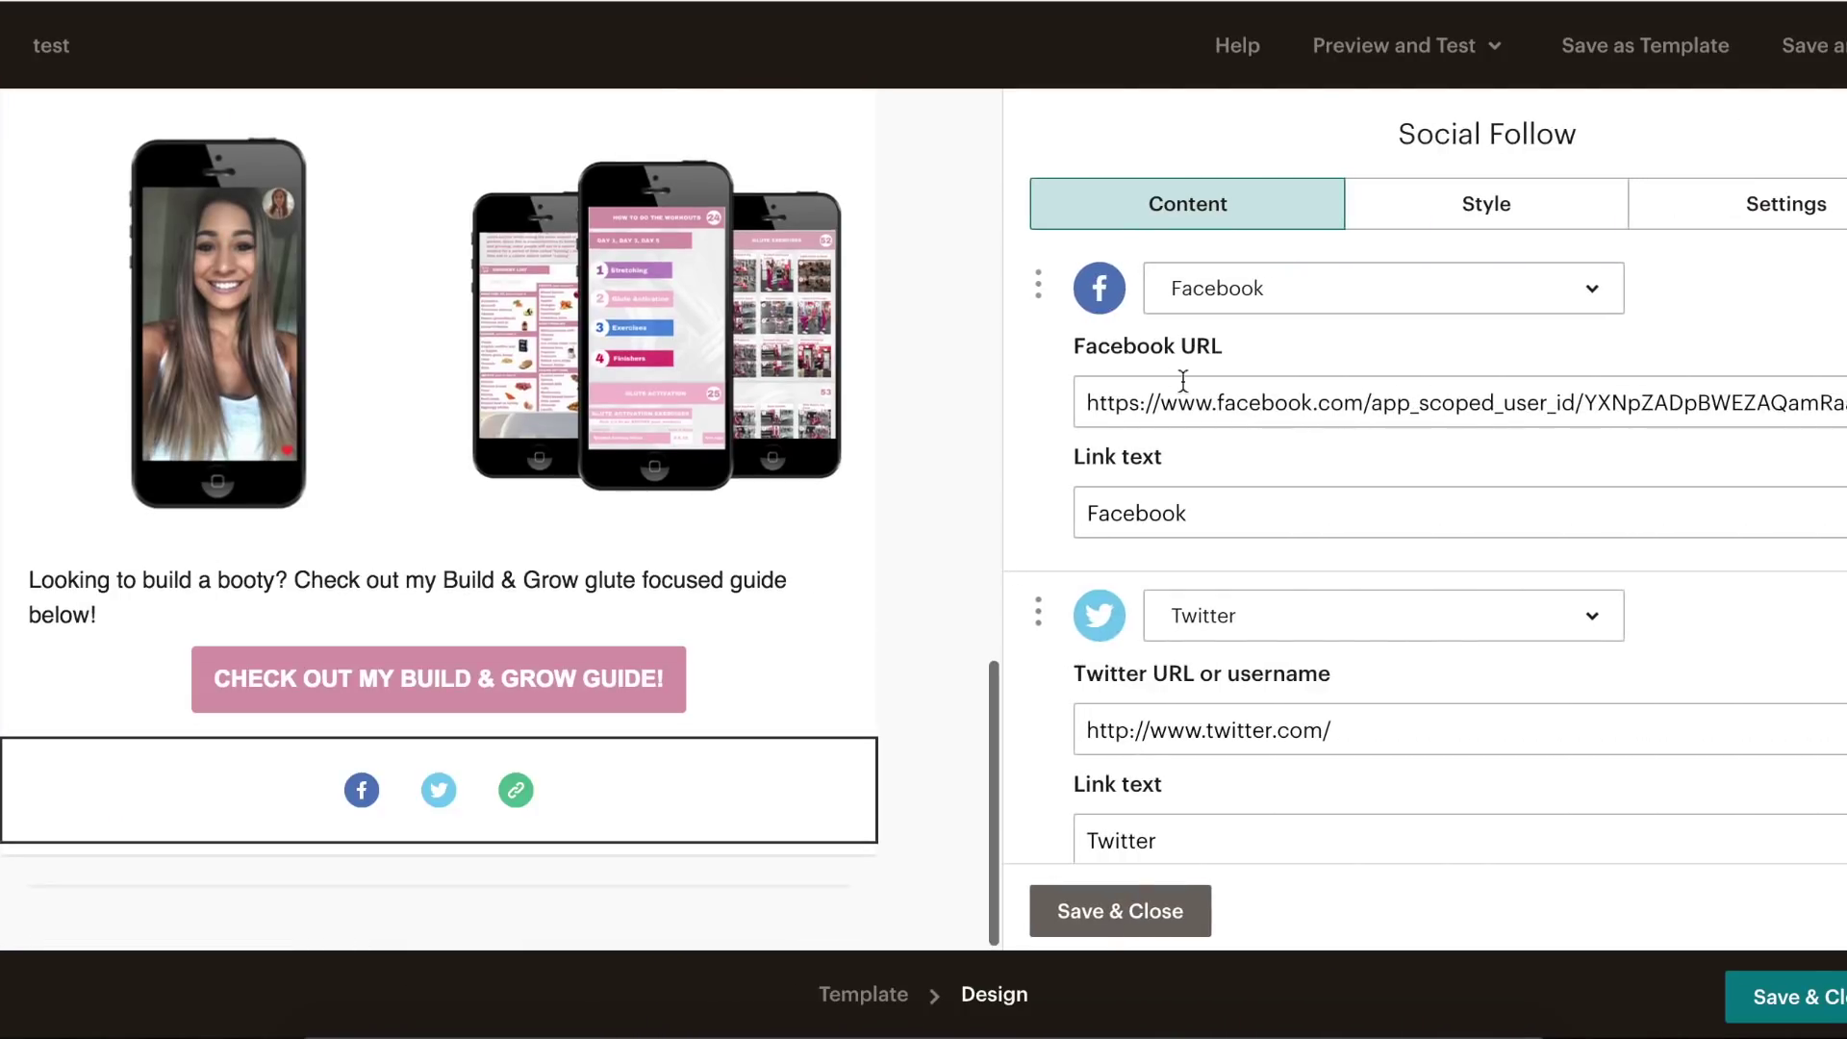
scroll(1405, 575, "down", 5)
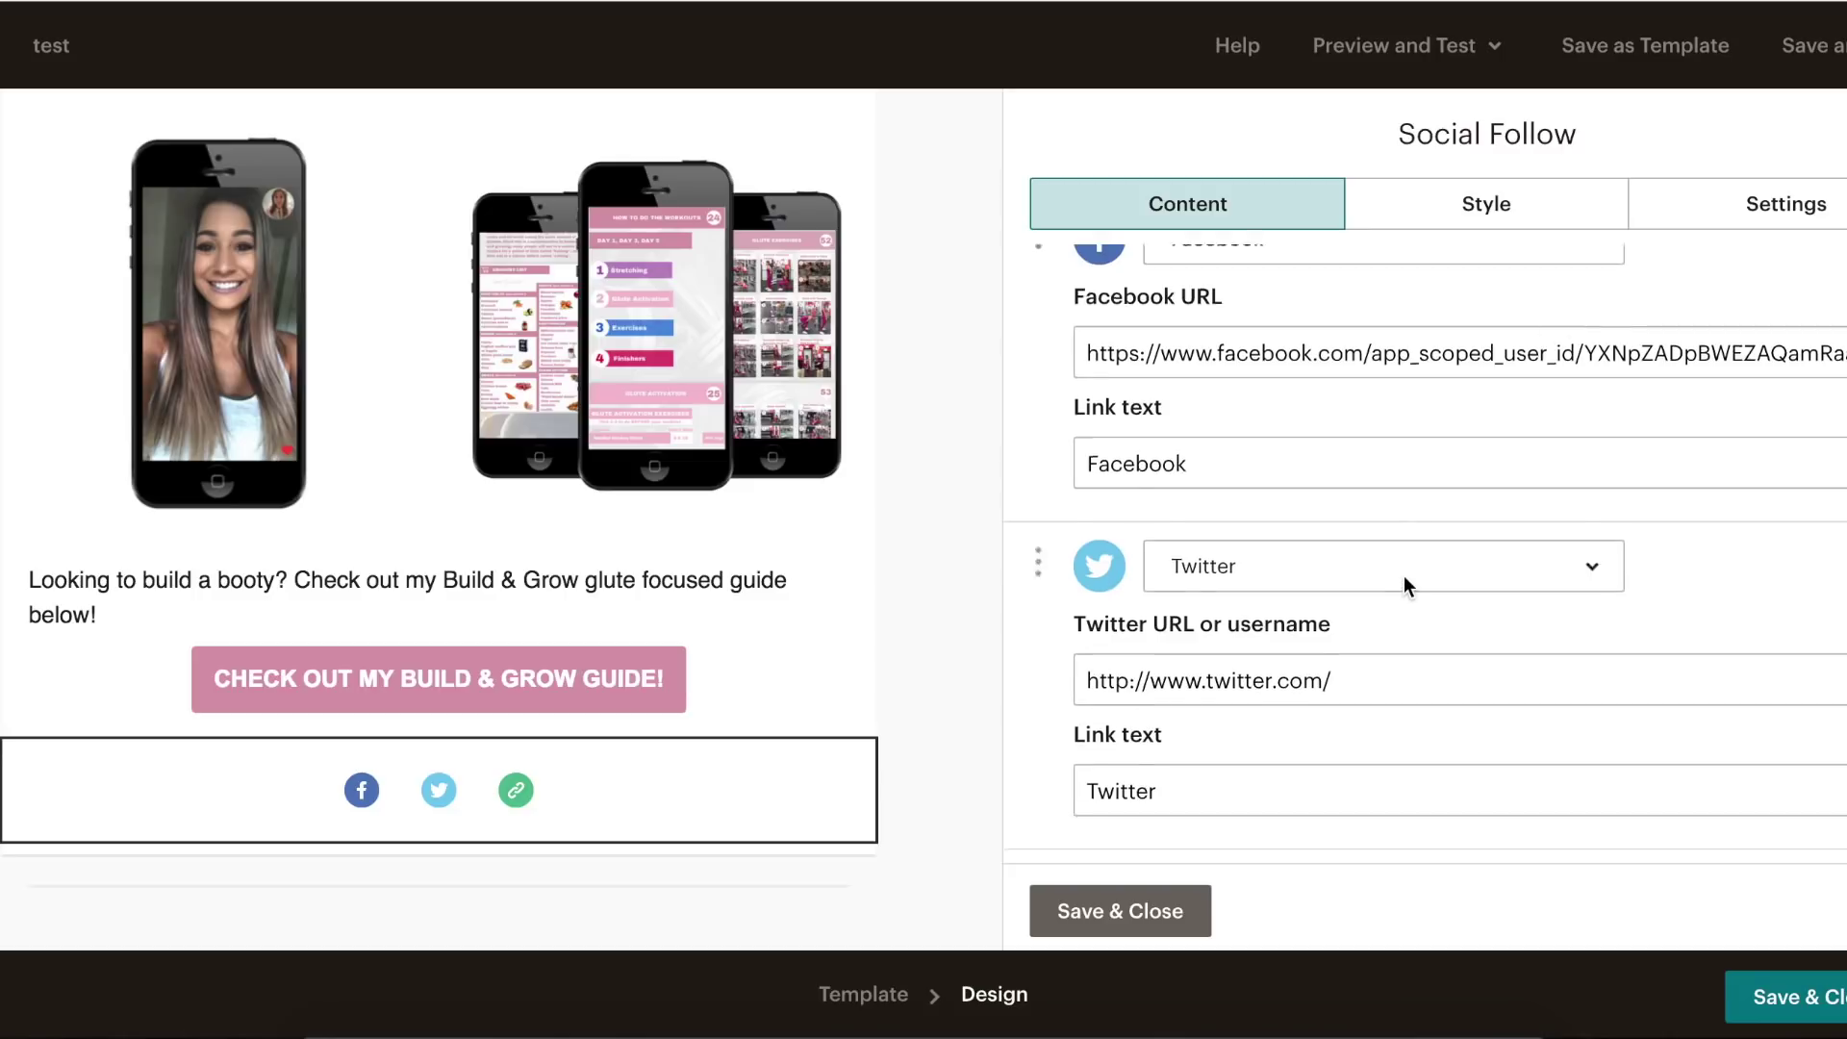
scroll(1404, 575, "up", 2)
scroll(1404, 576, "down", 3)
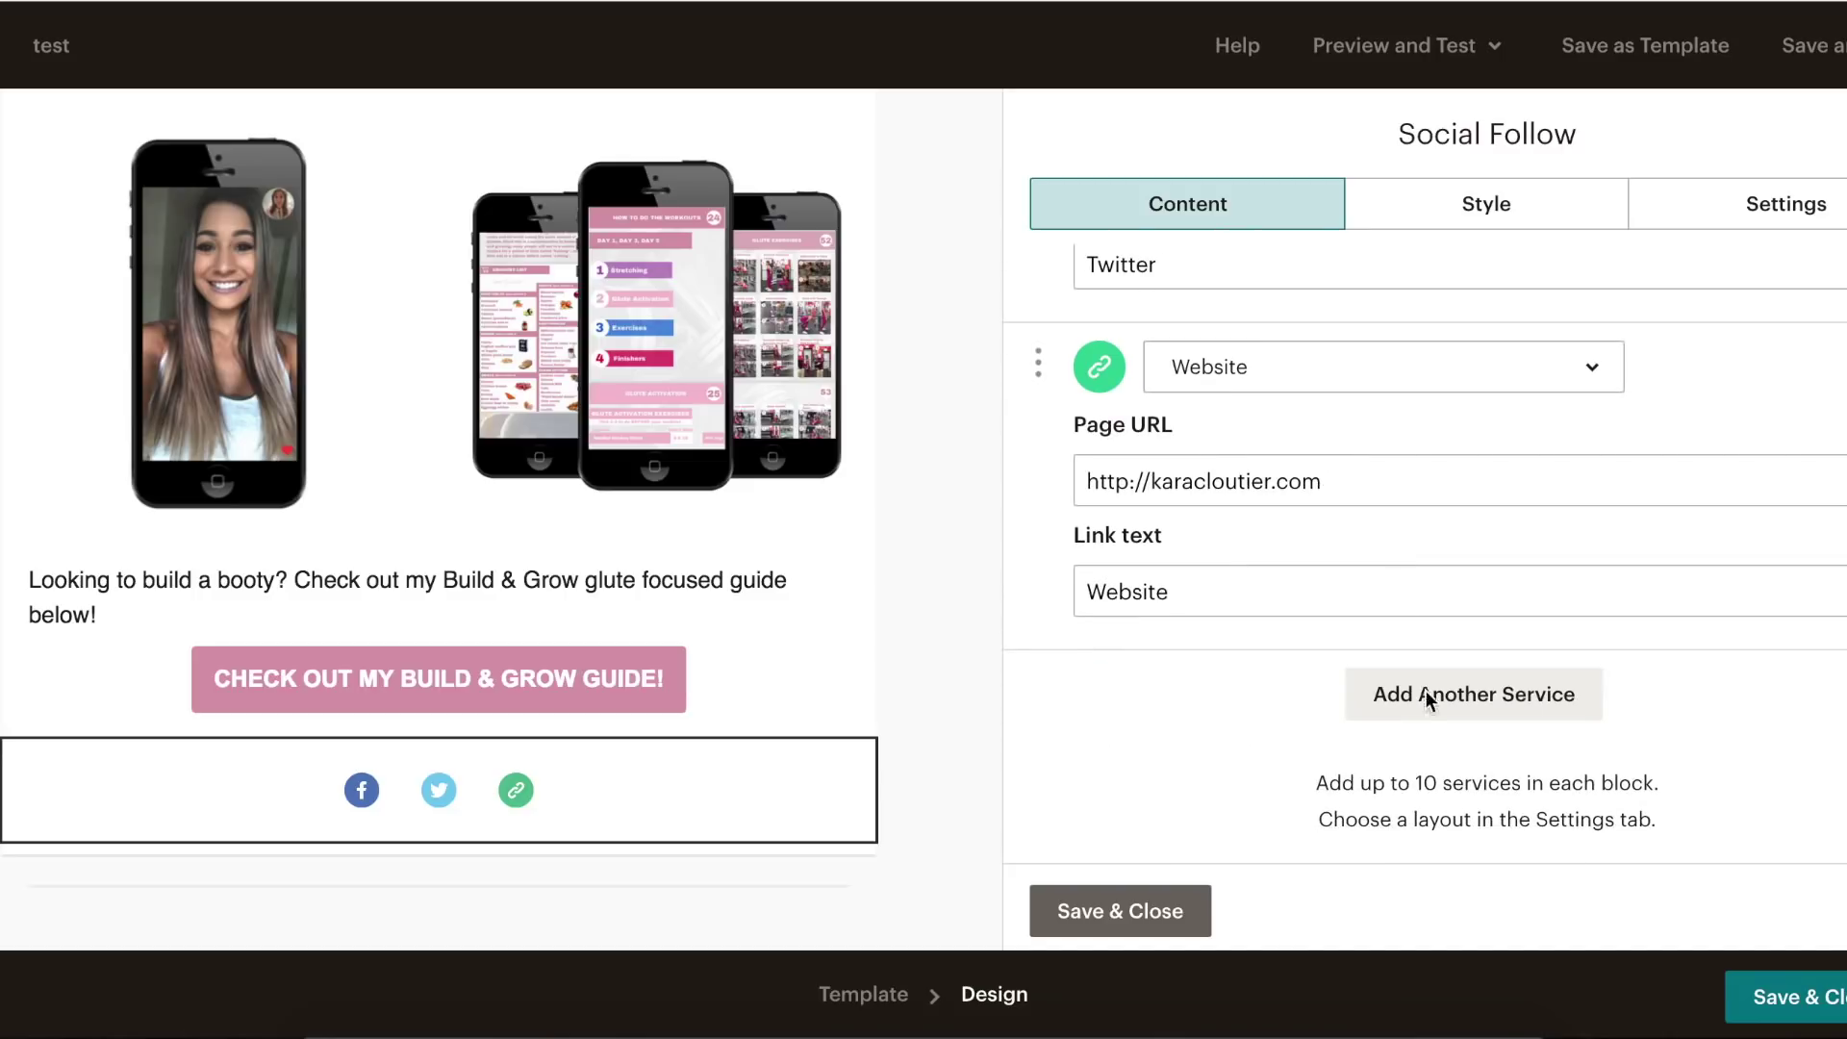
left_click(1425, 691)
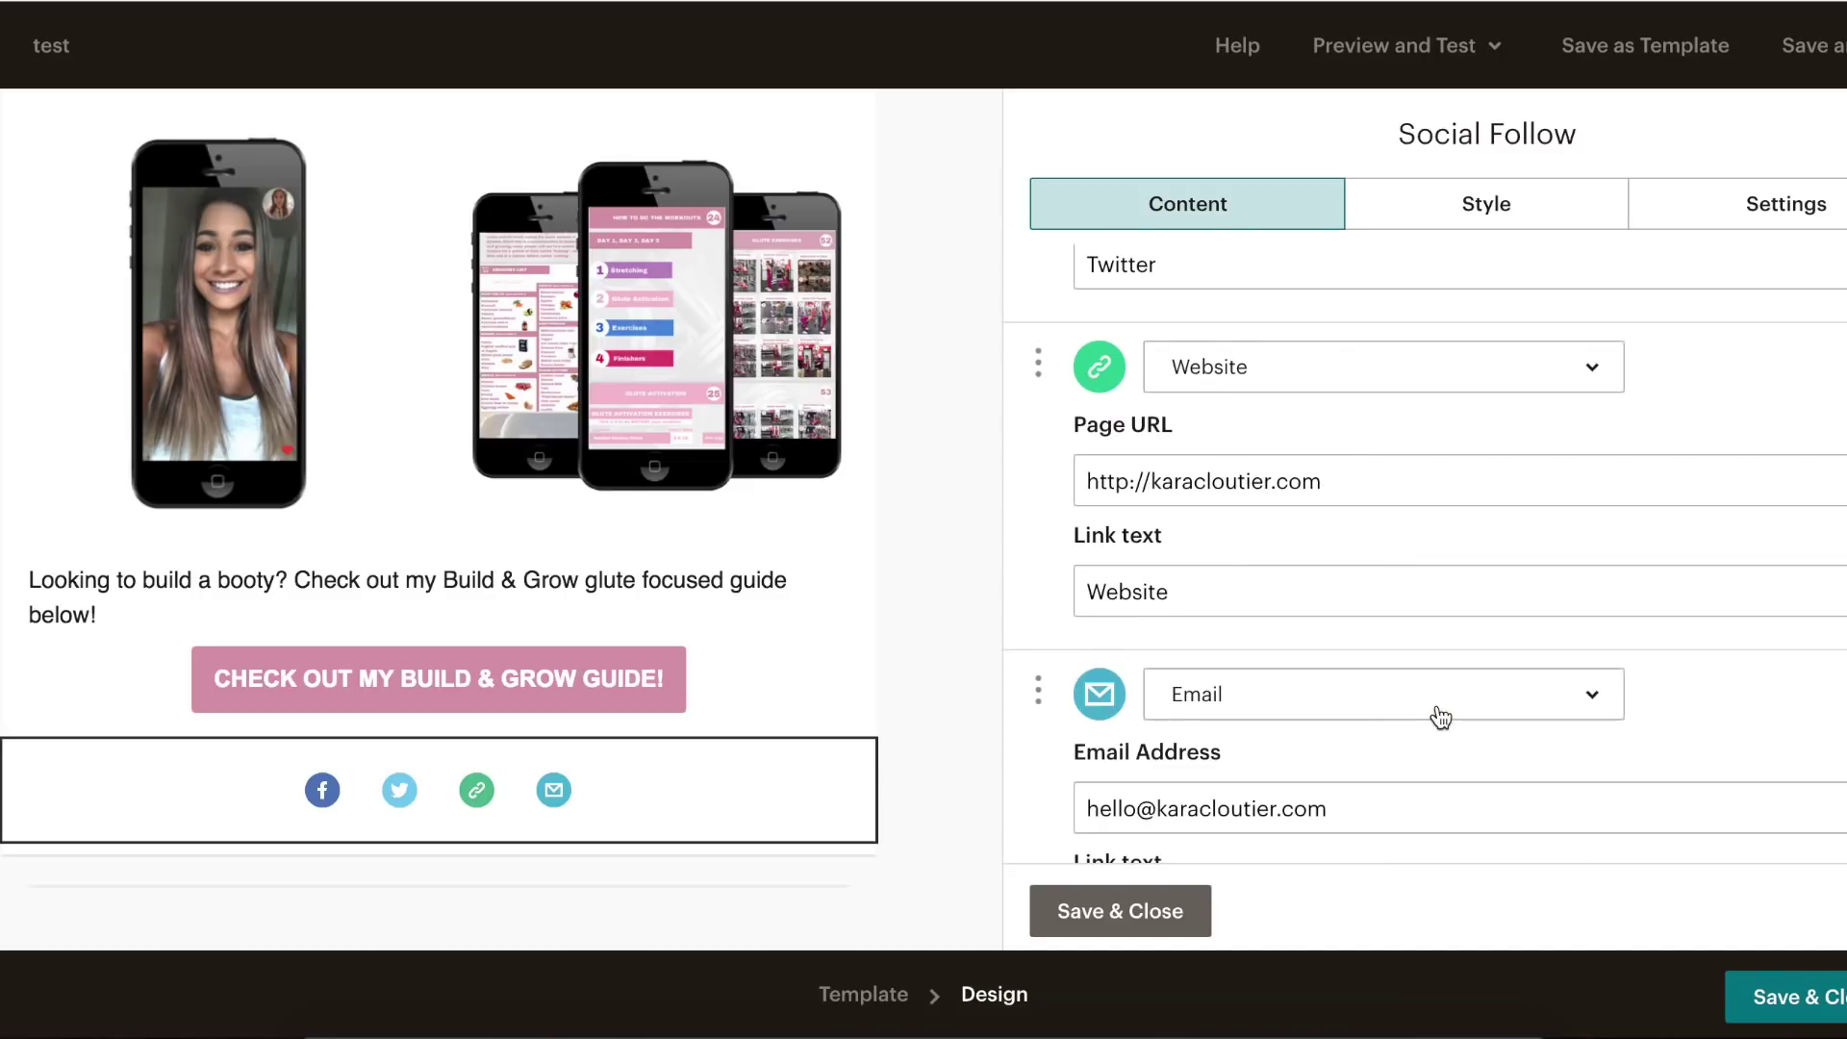
left_click(1522, 698)
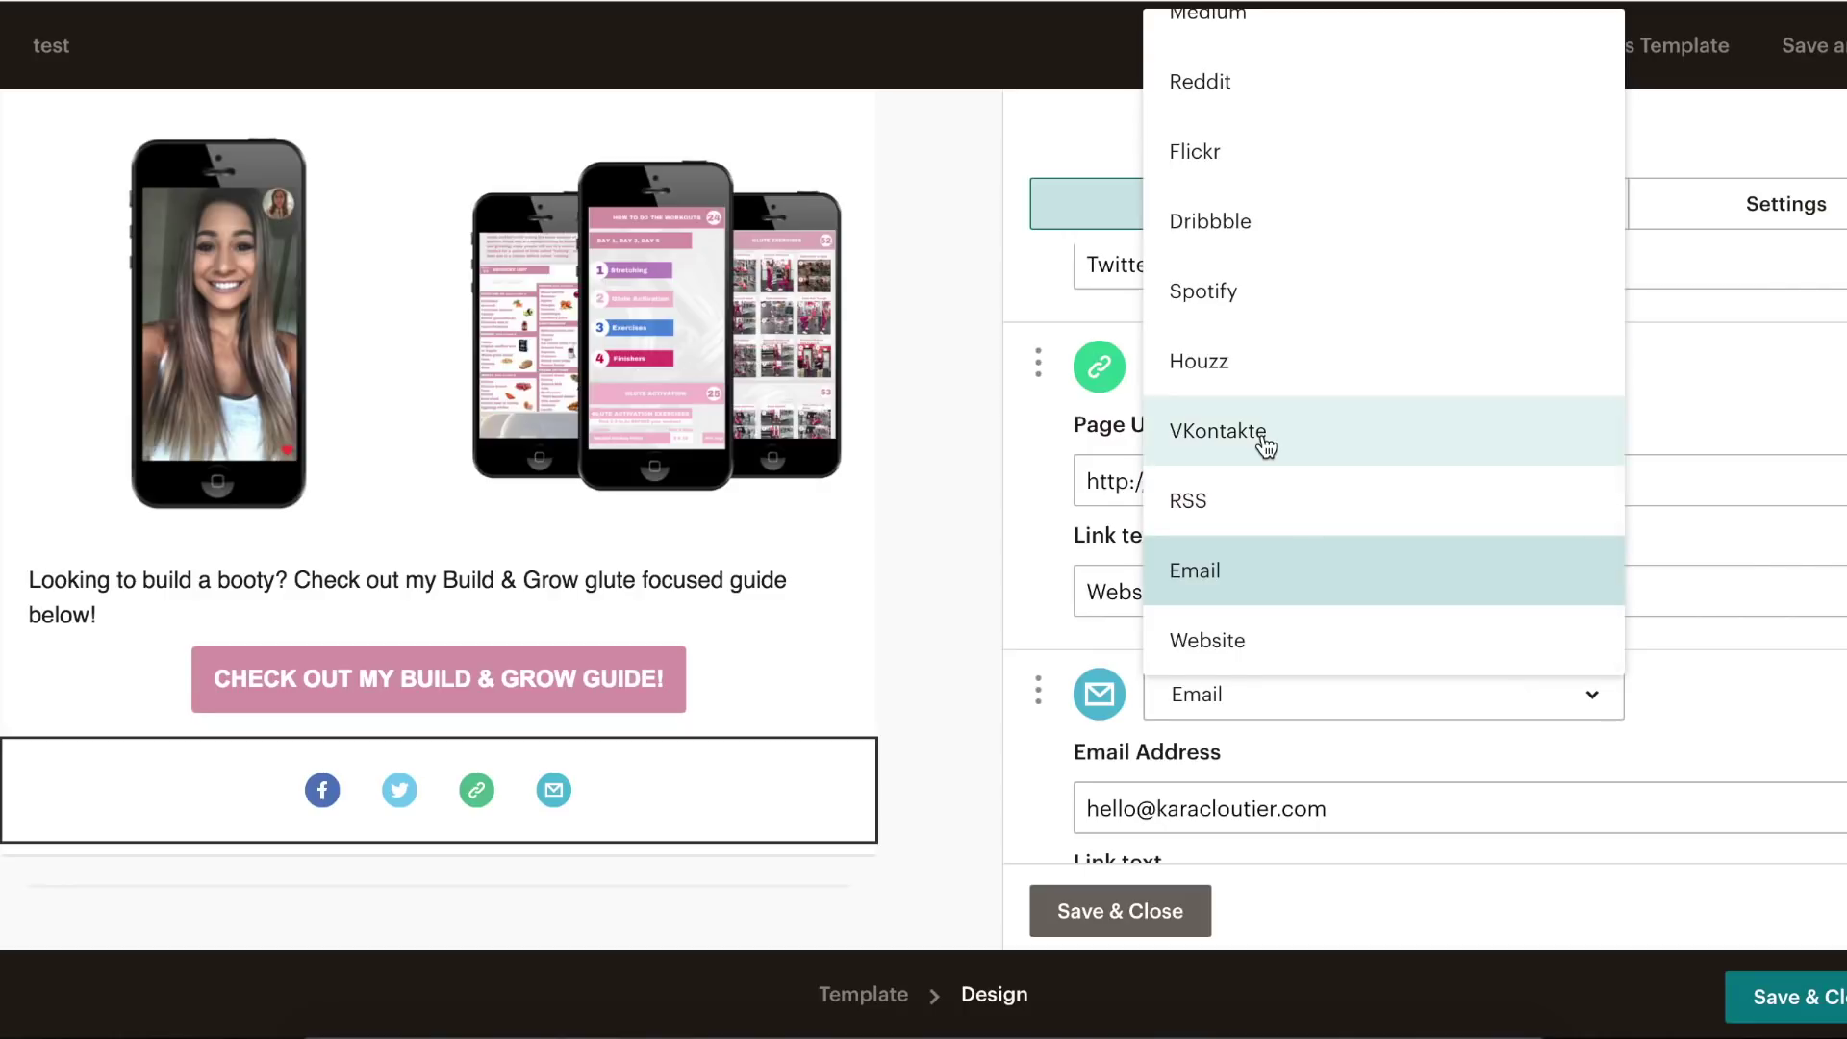
scroll(1279, 343, "up", 8)
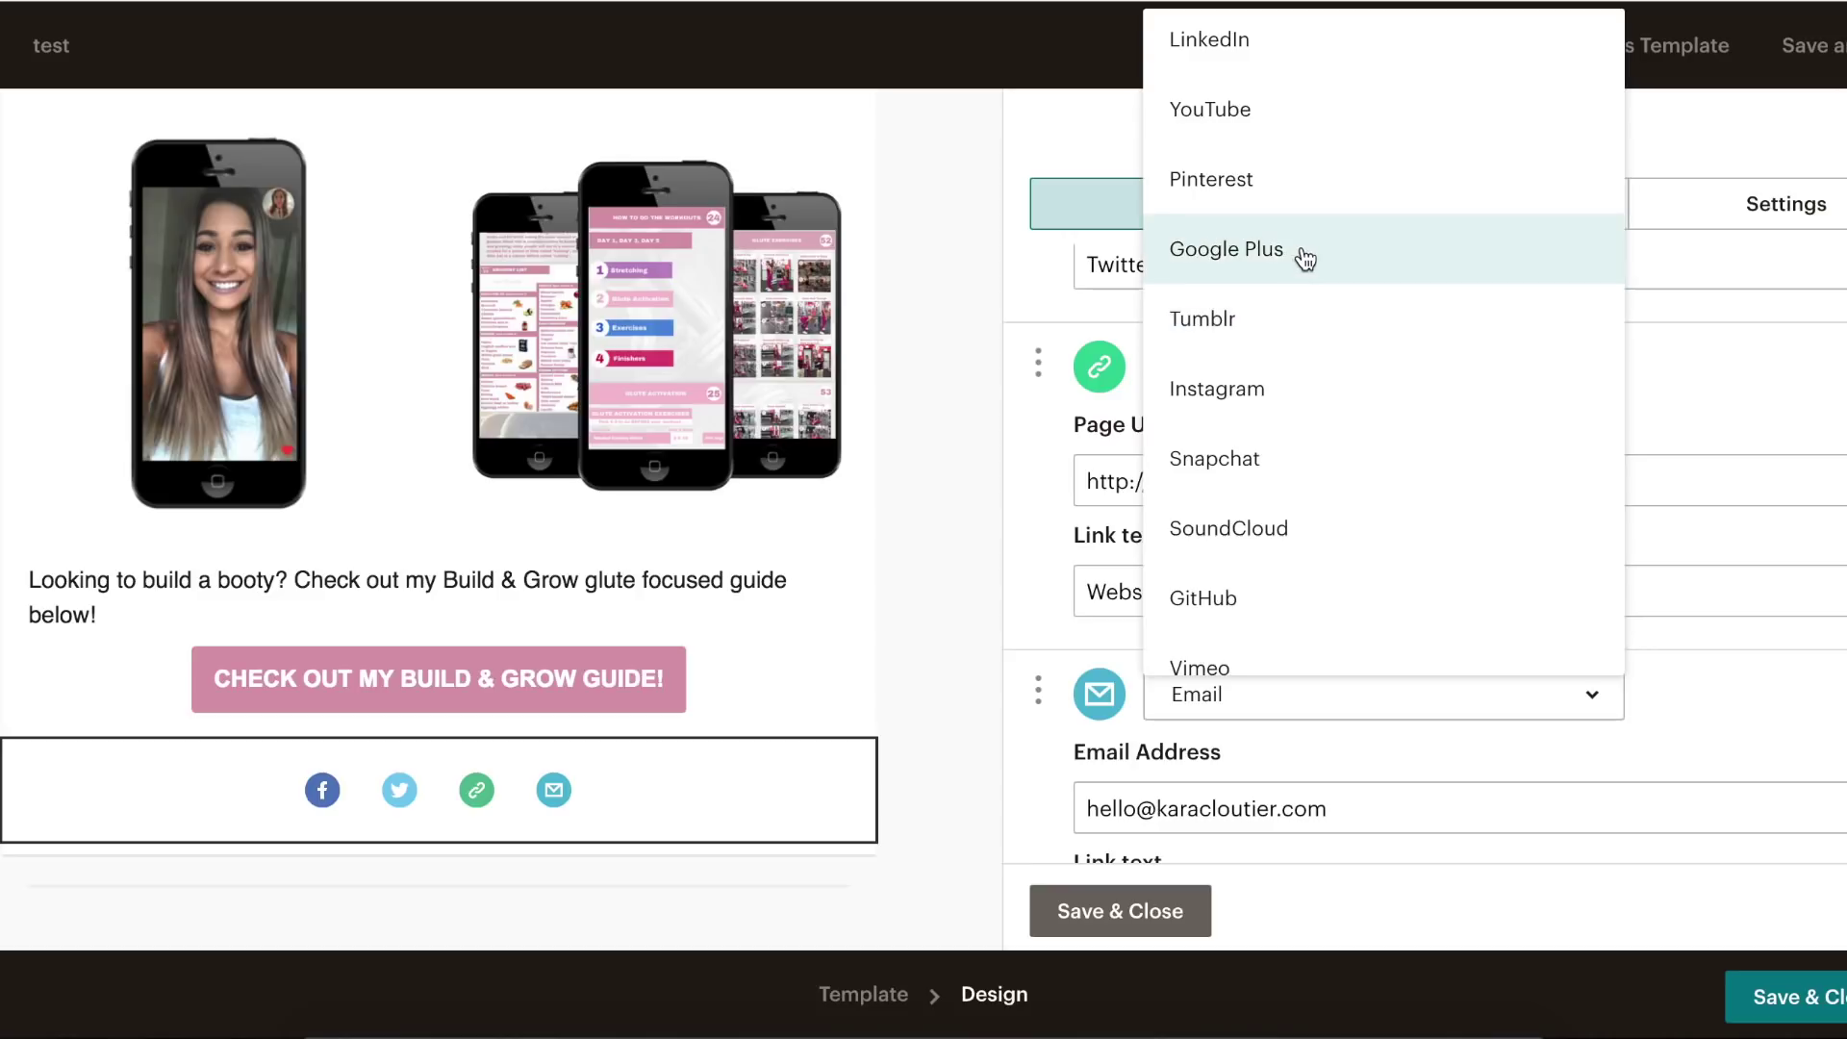
scroll(1327, 524, "up", 1)
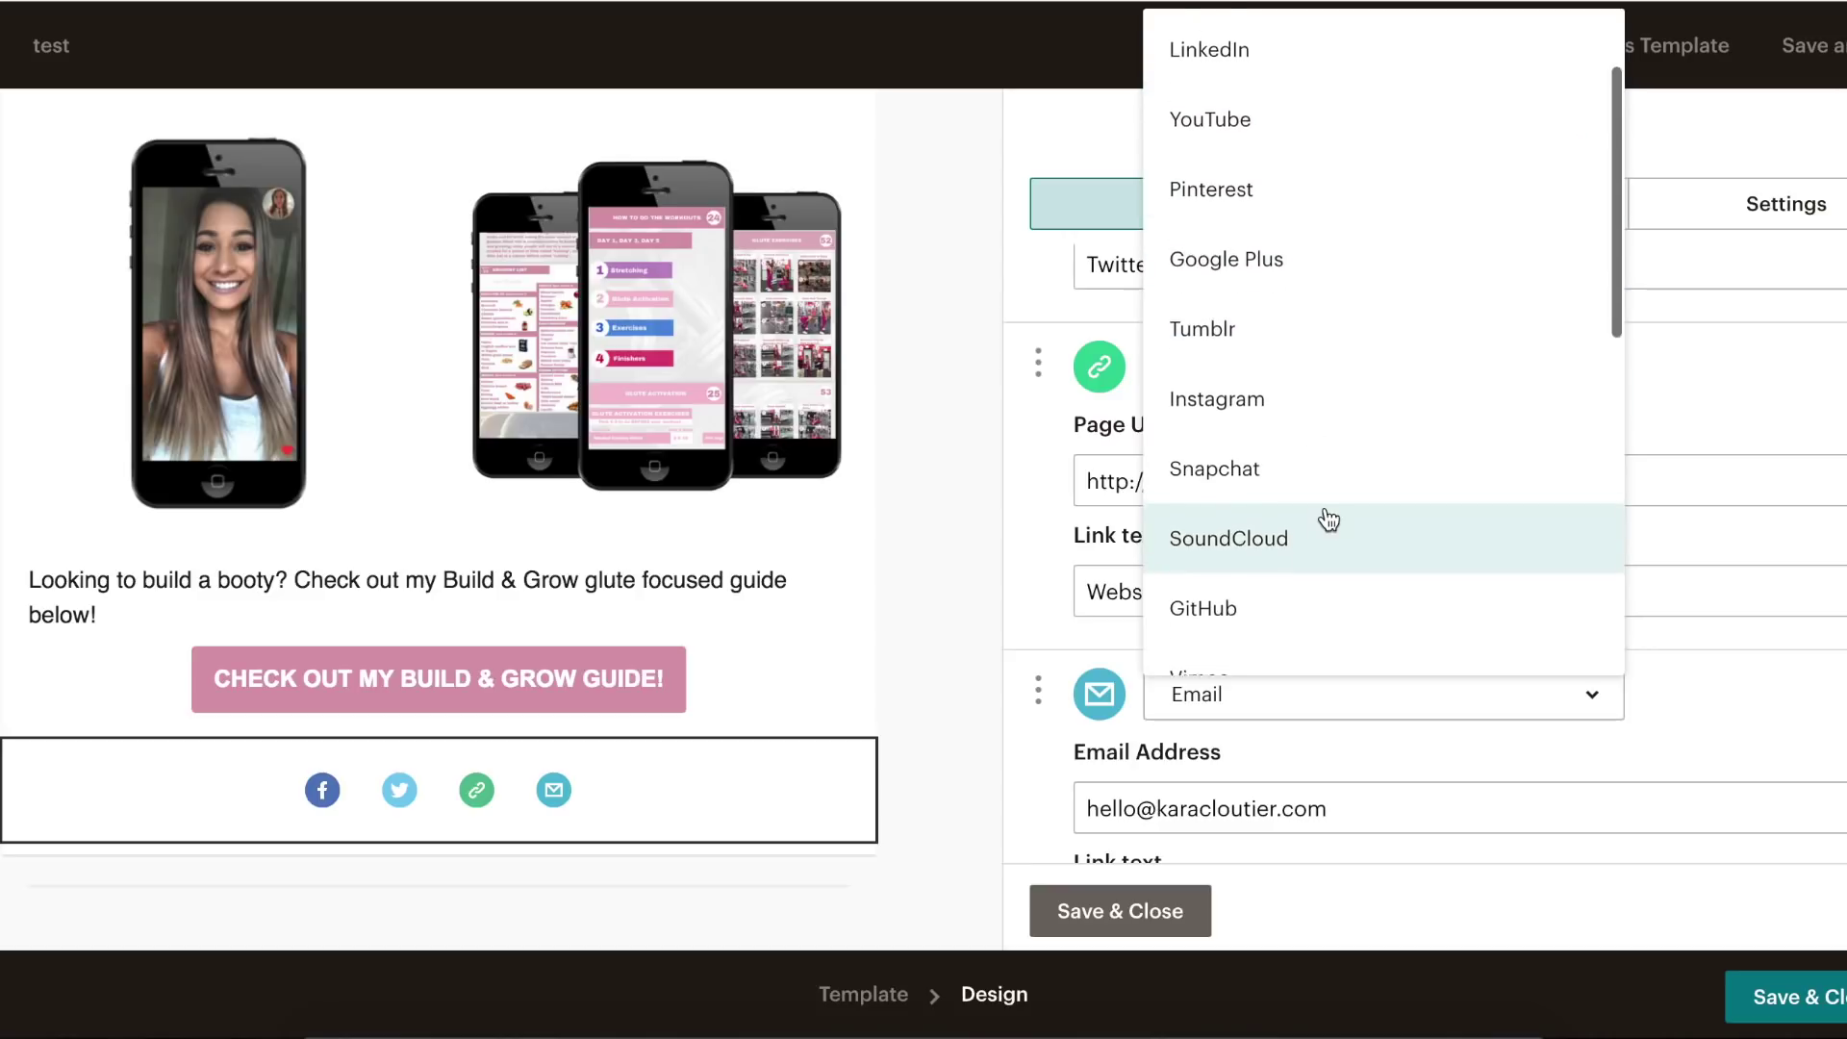
left_click(1239, 157)
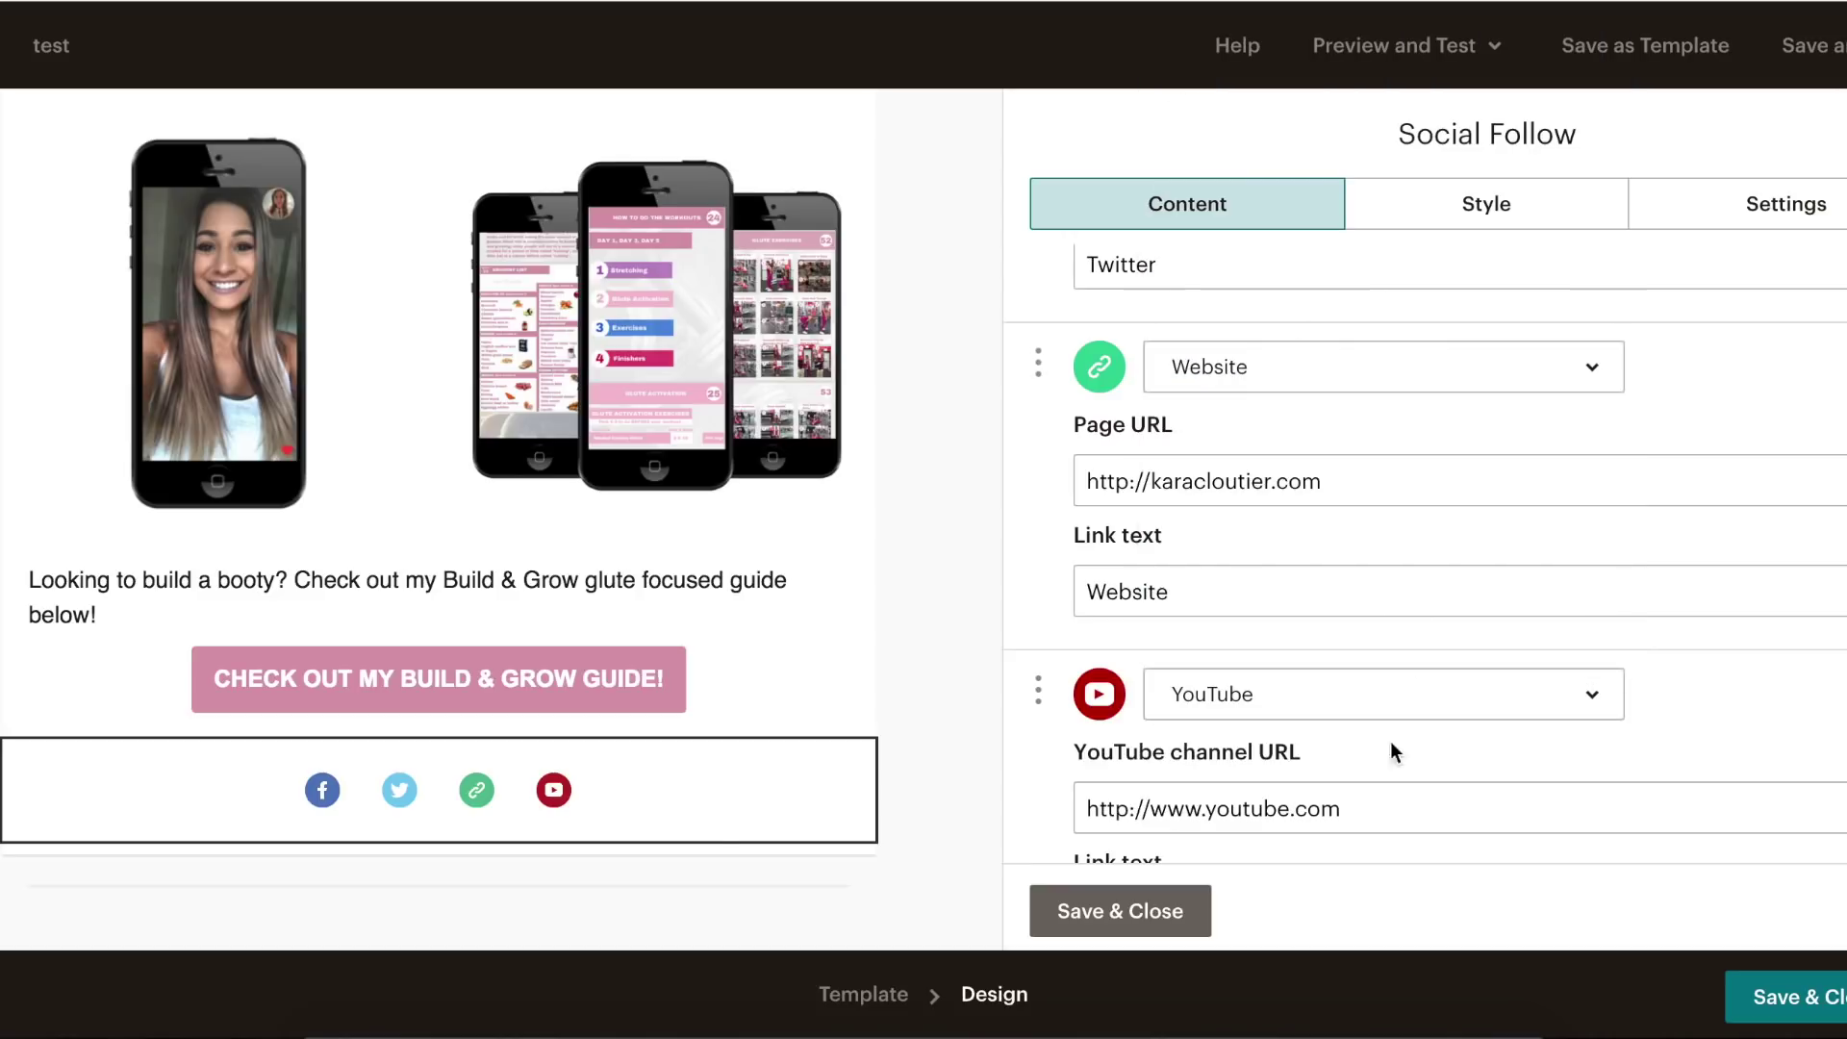
- Switch the Twitter entry to Instagram with the profile link and save the block
scroll(1538, 693, "up", 5)
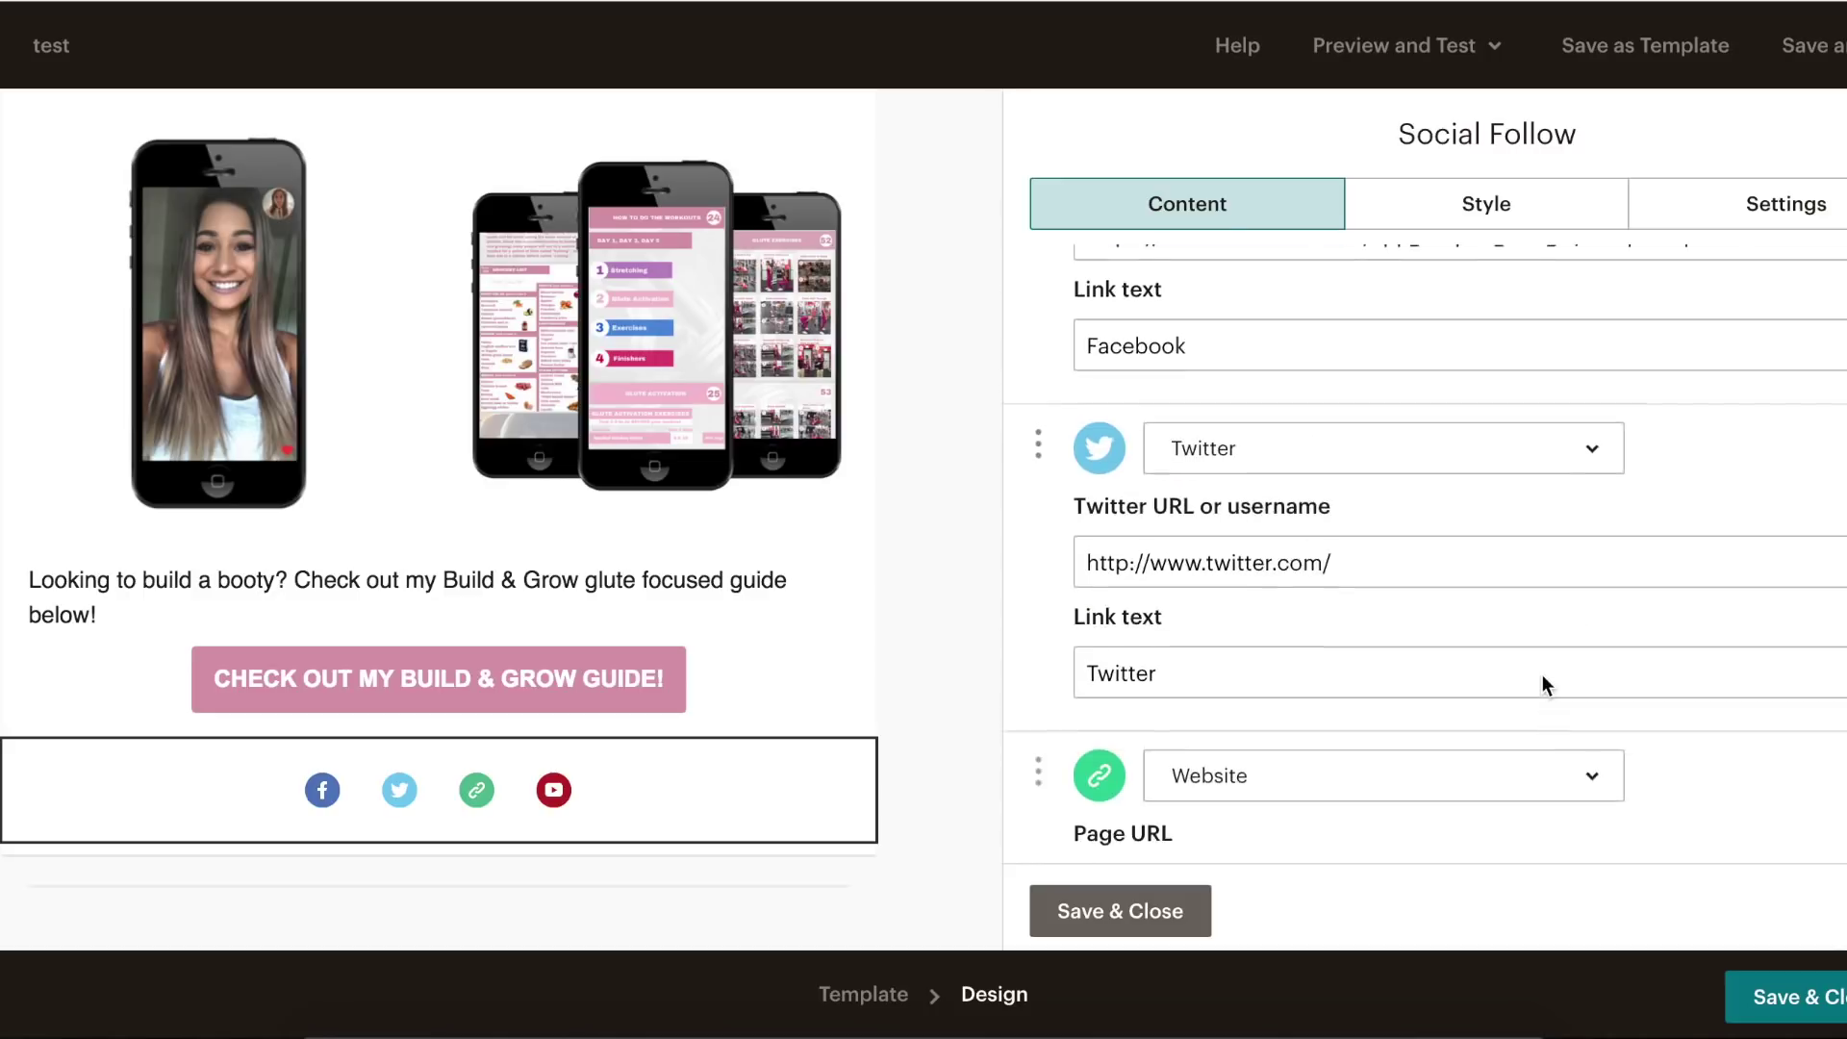
left_click(1589, 572)
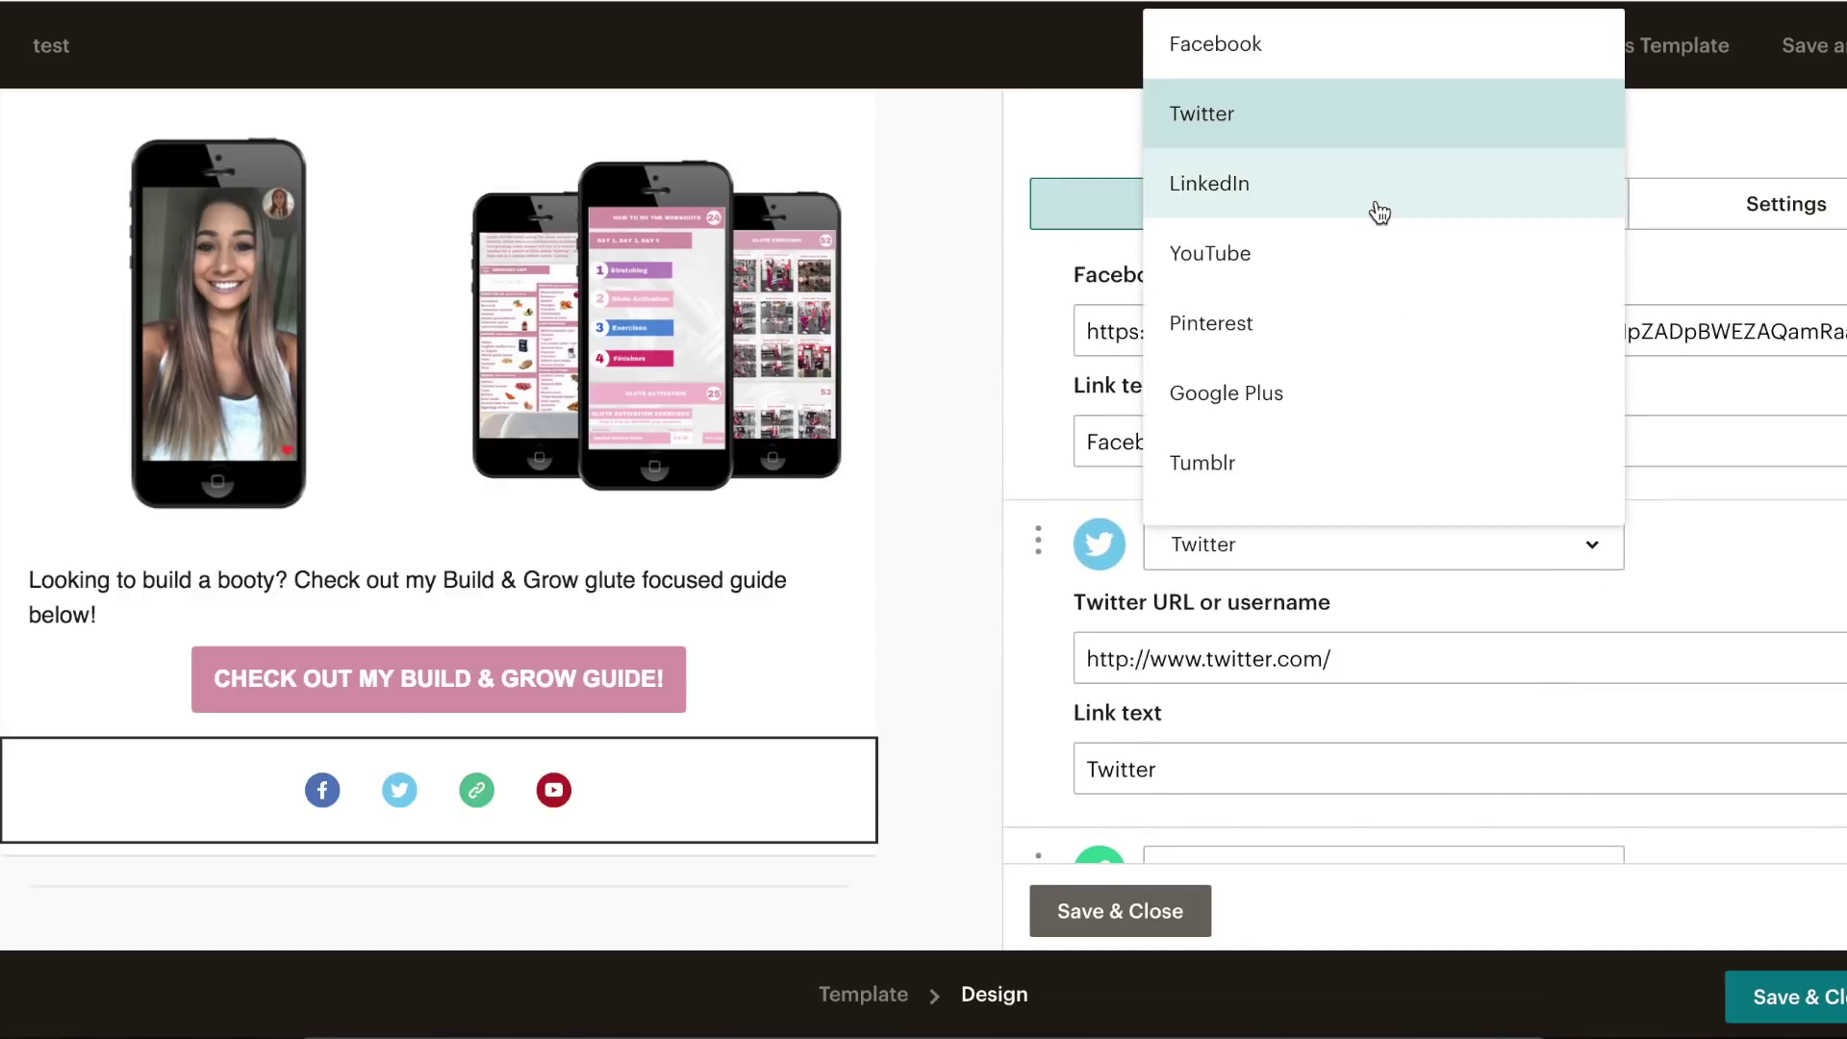
scroll(1258, 362, "down", 2)
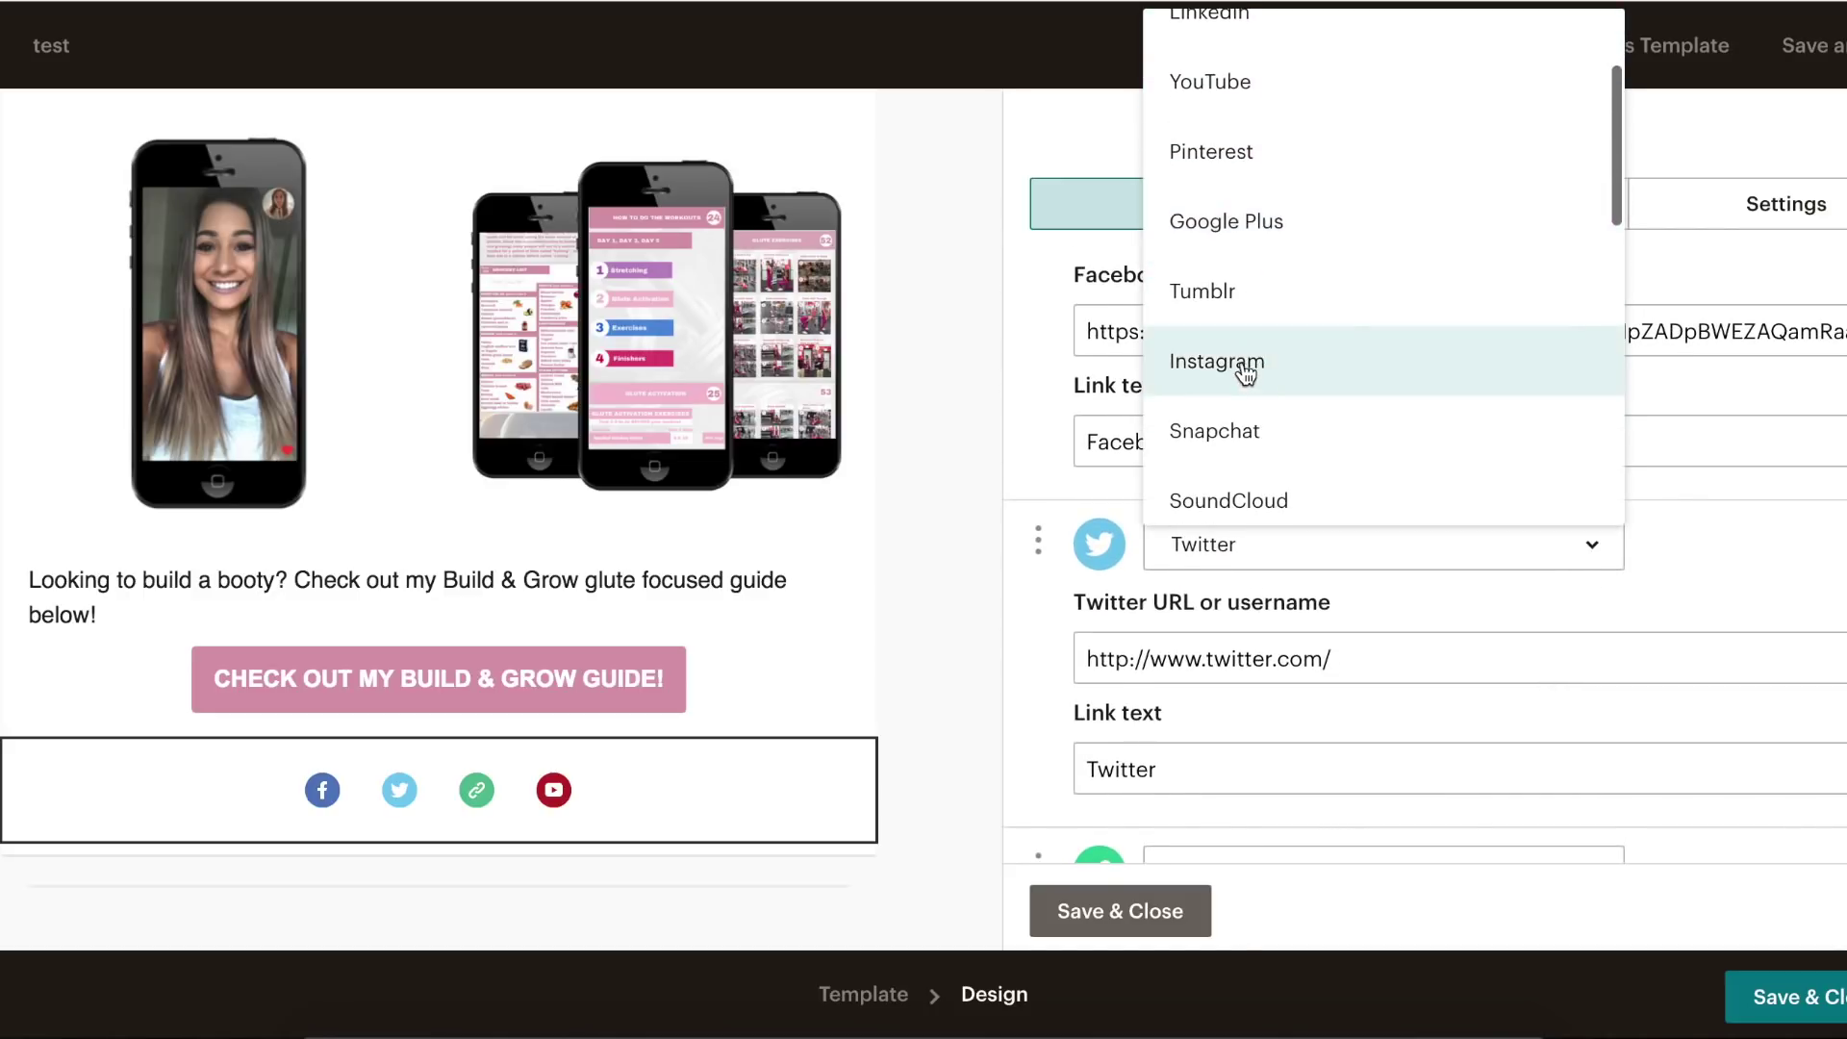
left_click(1249, 367)
scroll(1237, 775, "down", 1)
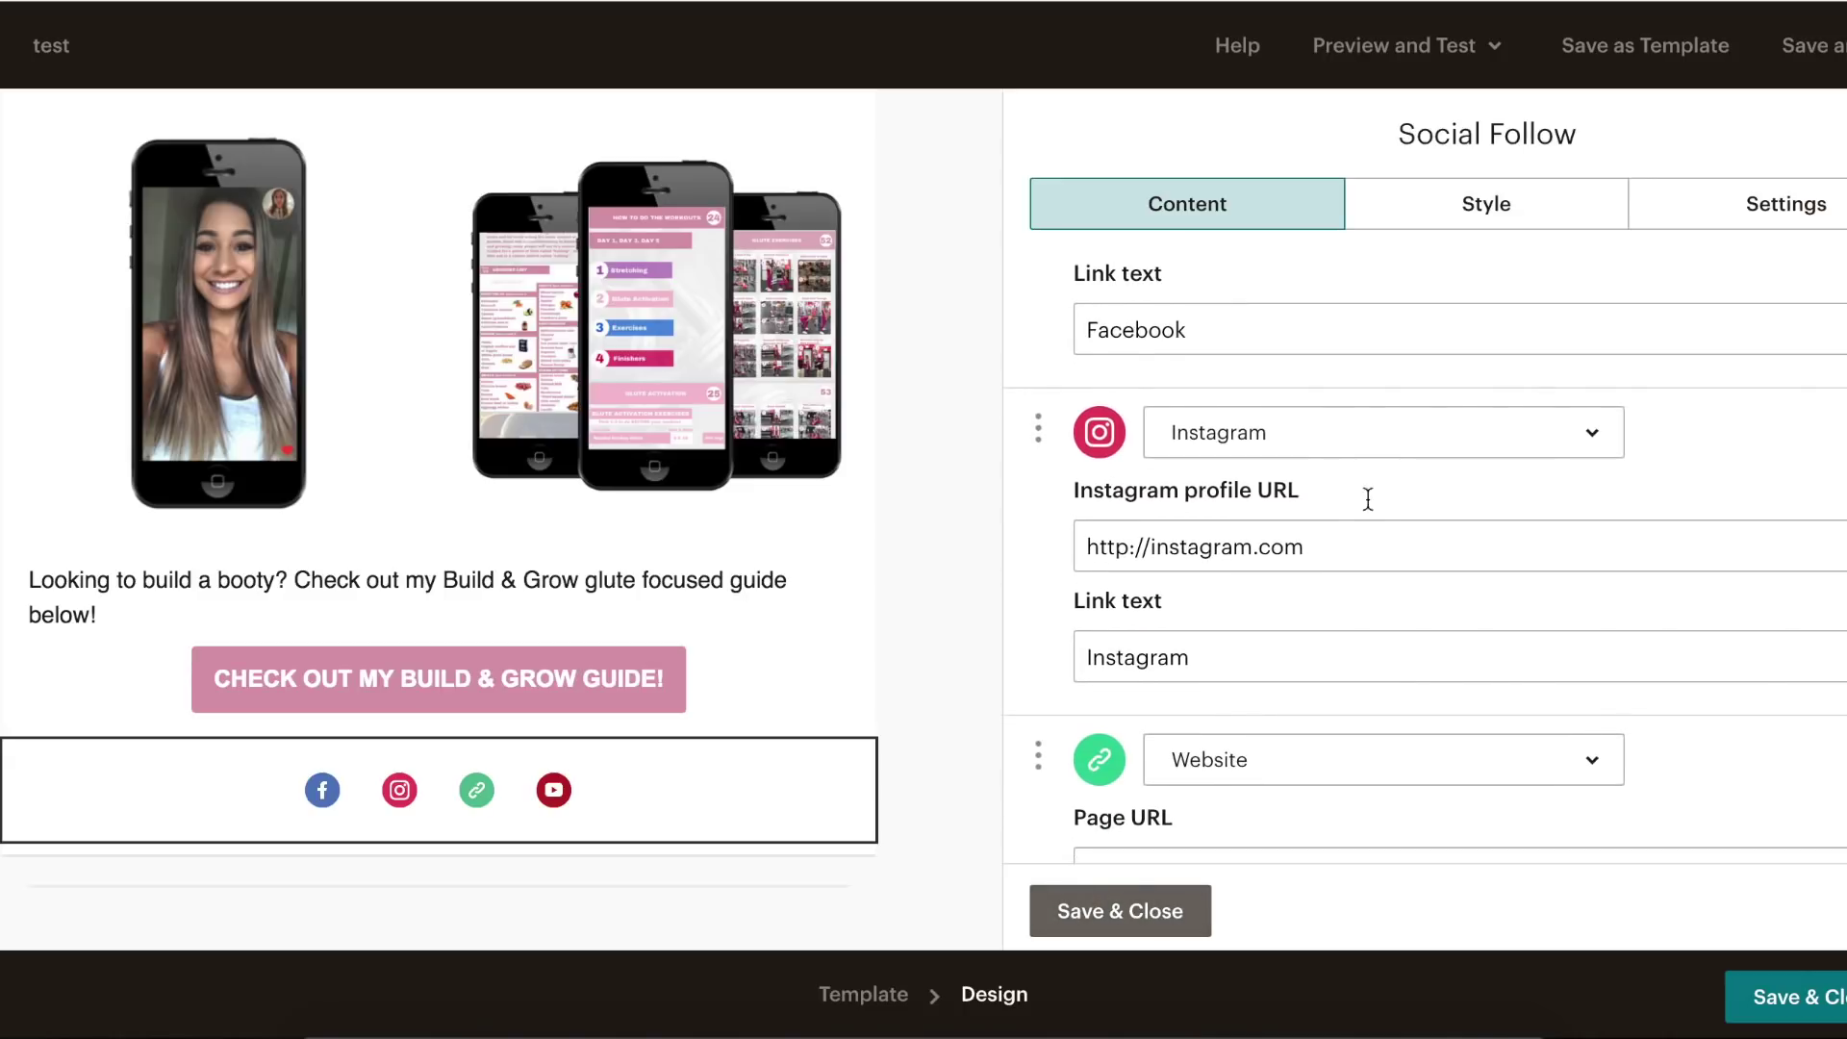
left_click(1324, 545)
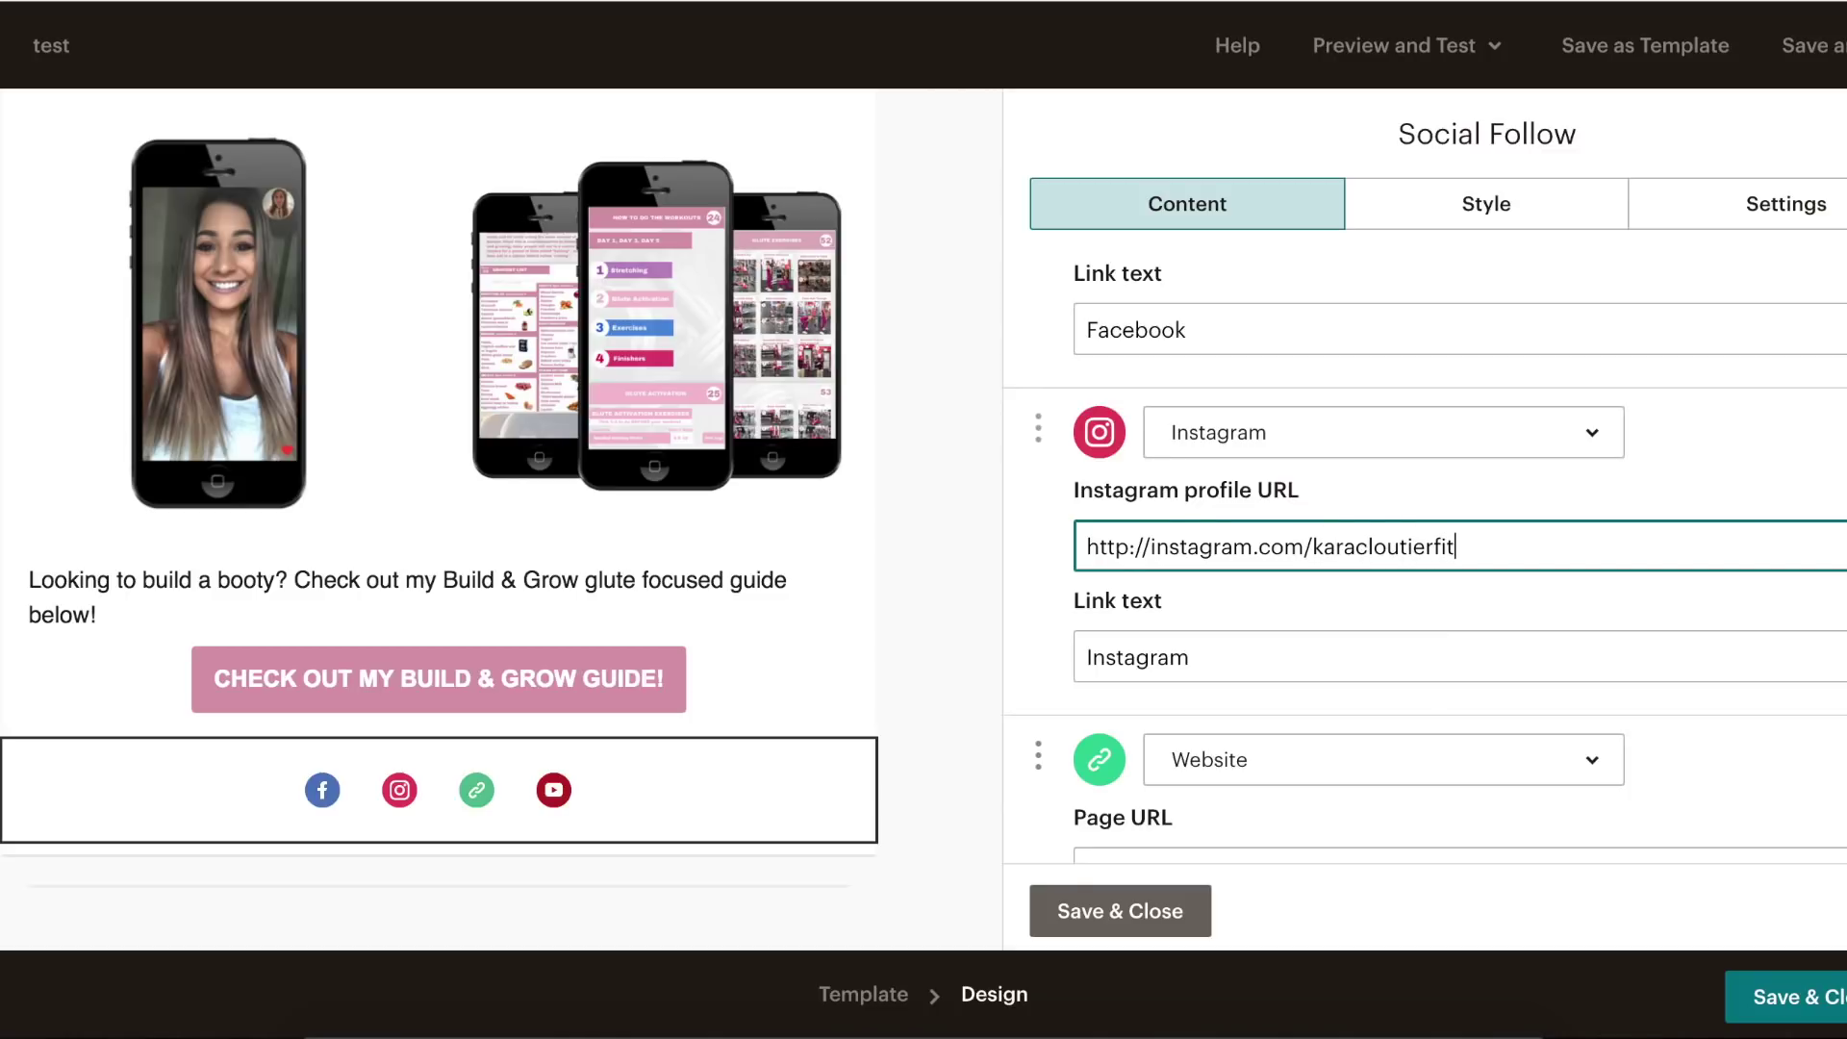
scroll(1323, 731, "down", 6)
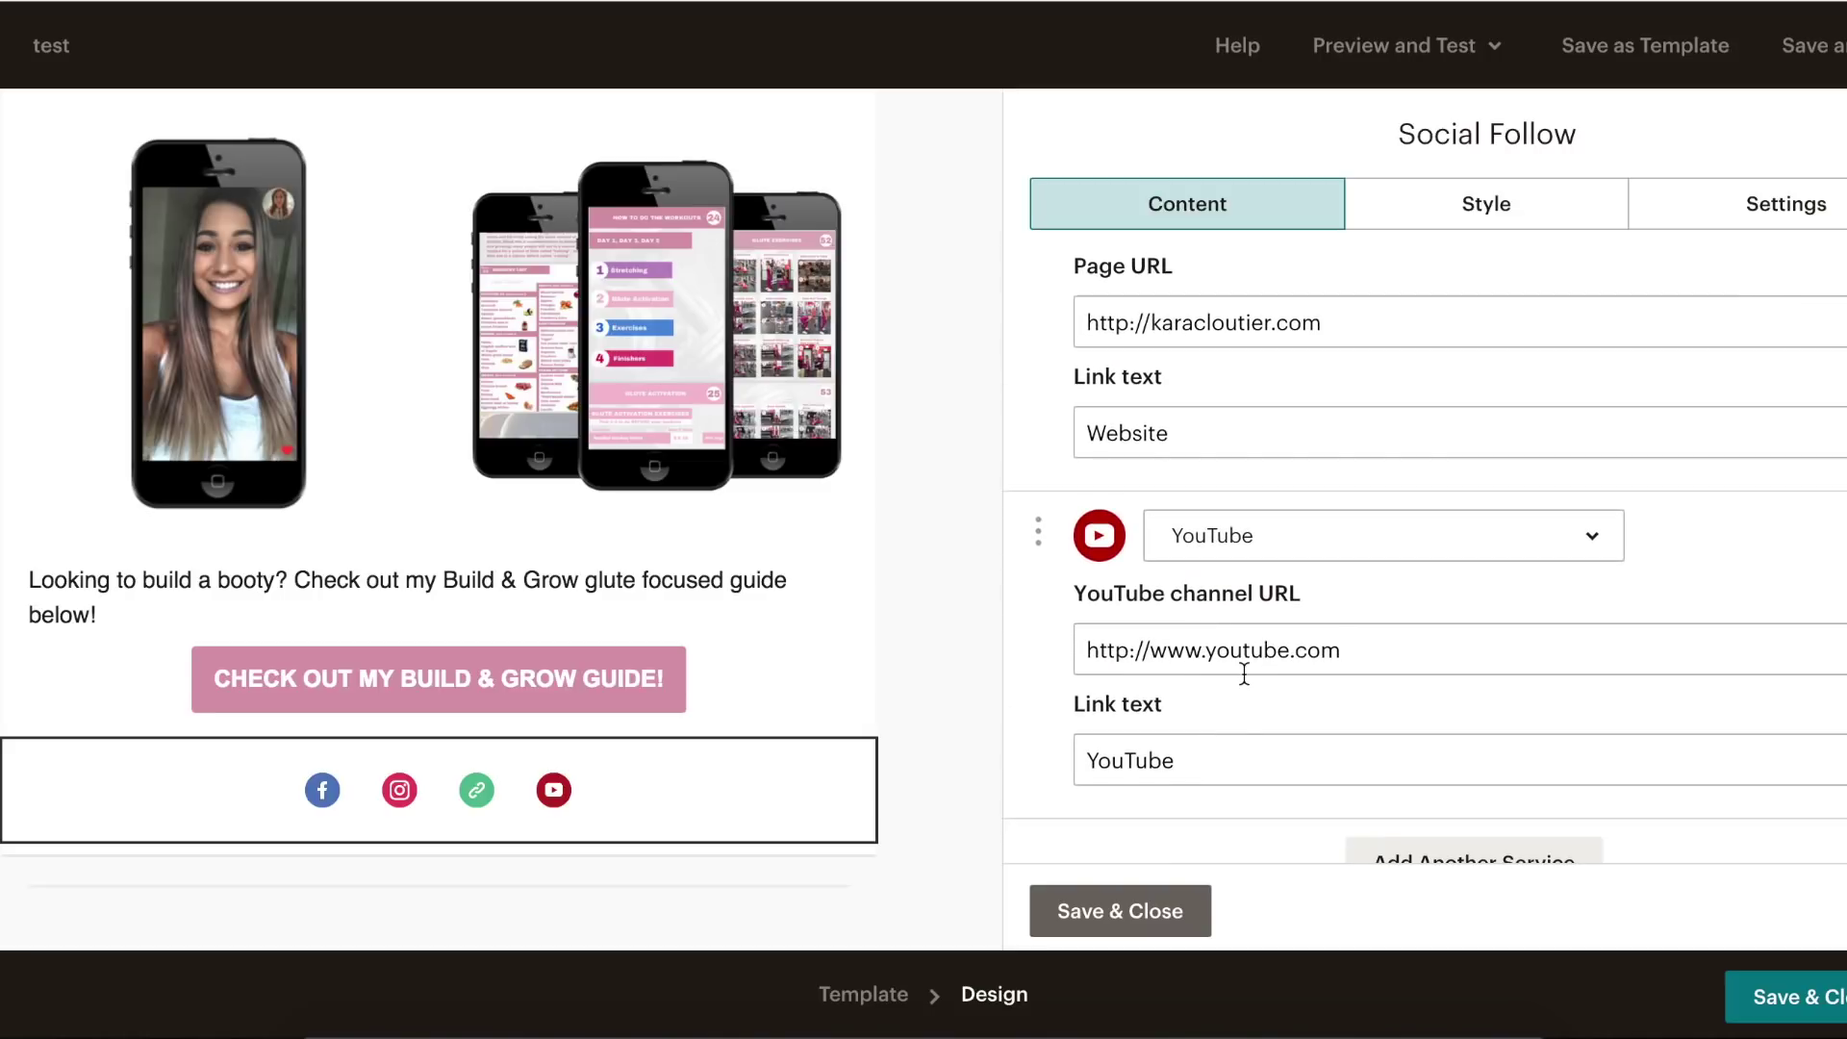
left_click(1133, 909)
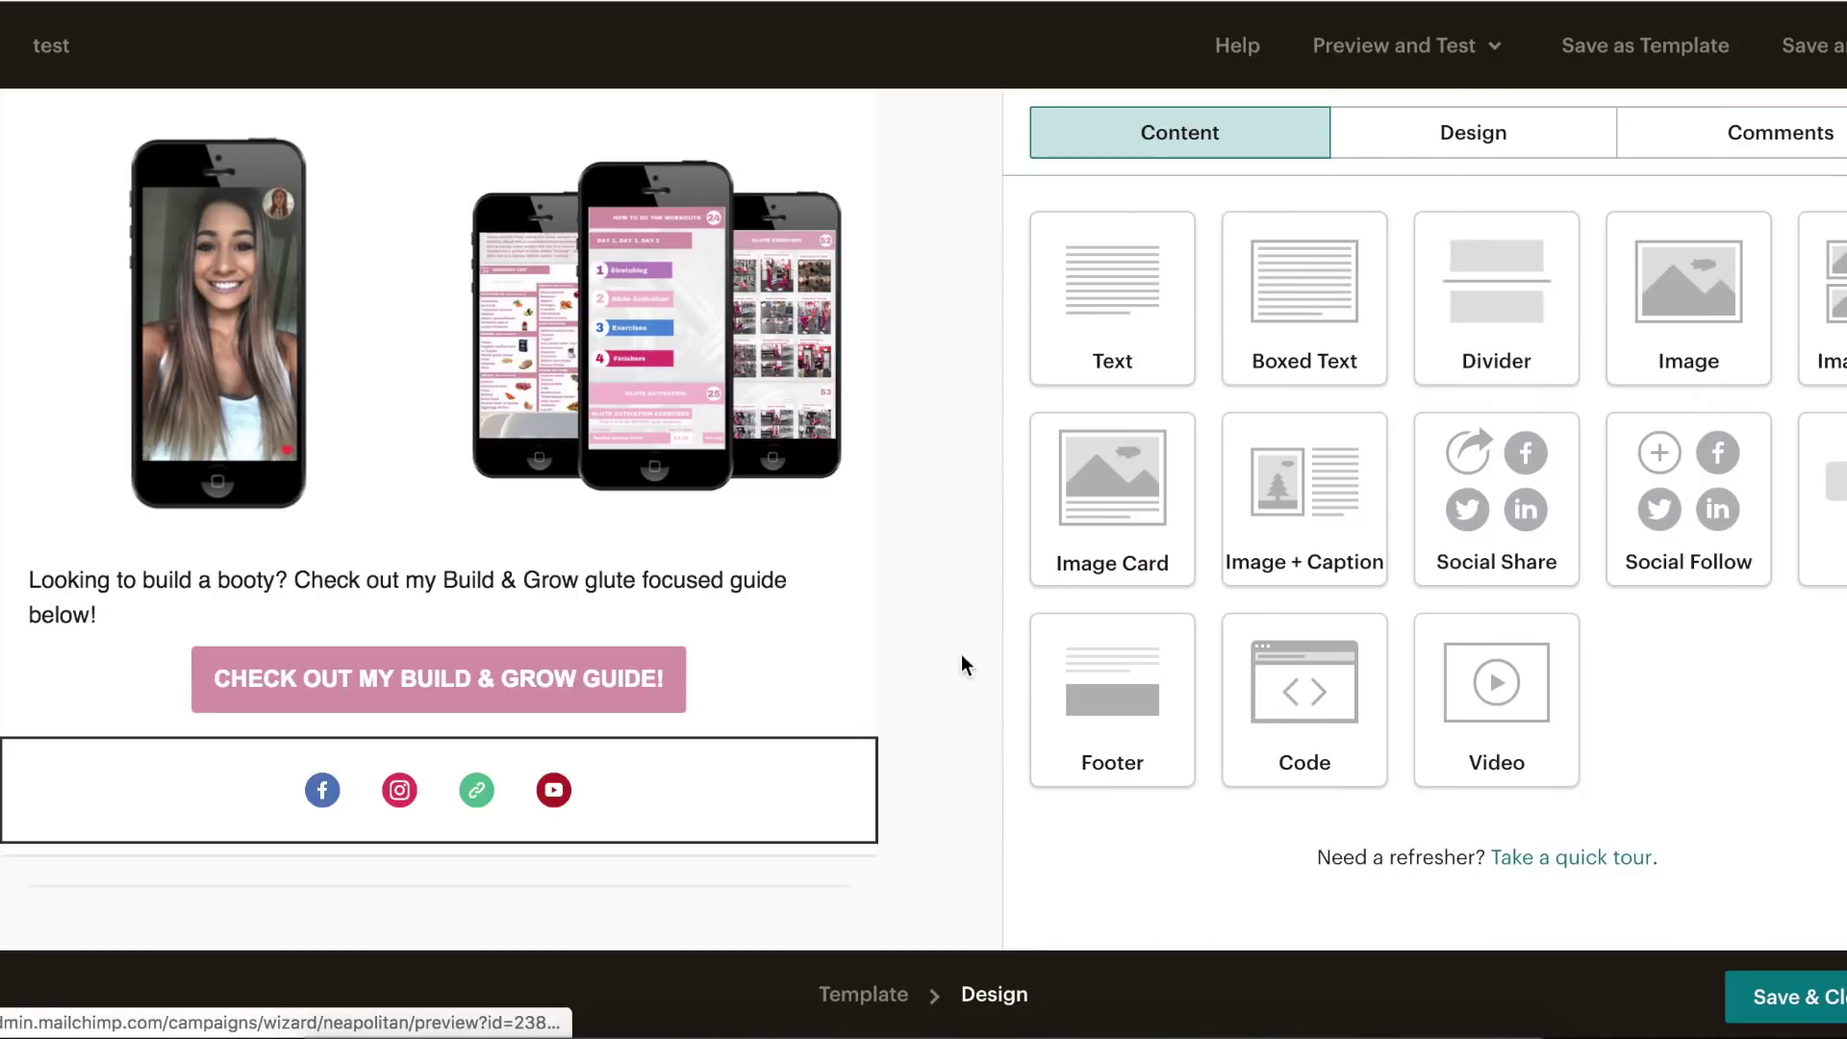
- Scroll through the finished email and campaign summary to review the draft
scroll(967, 687, "up", 15)
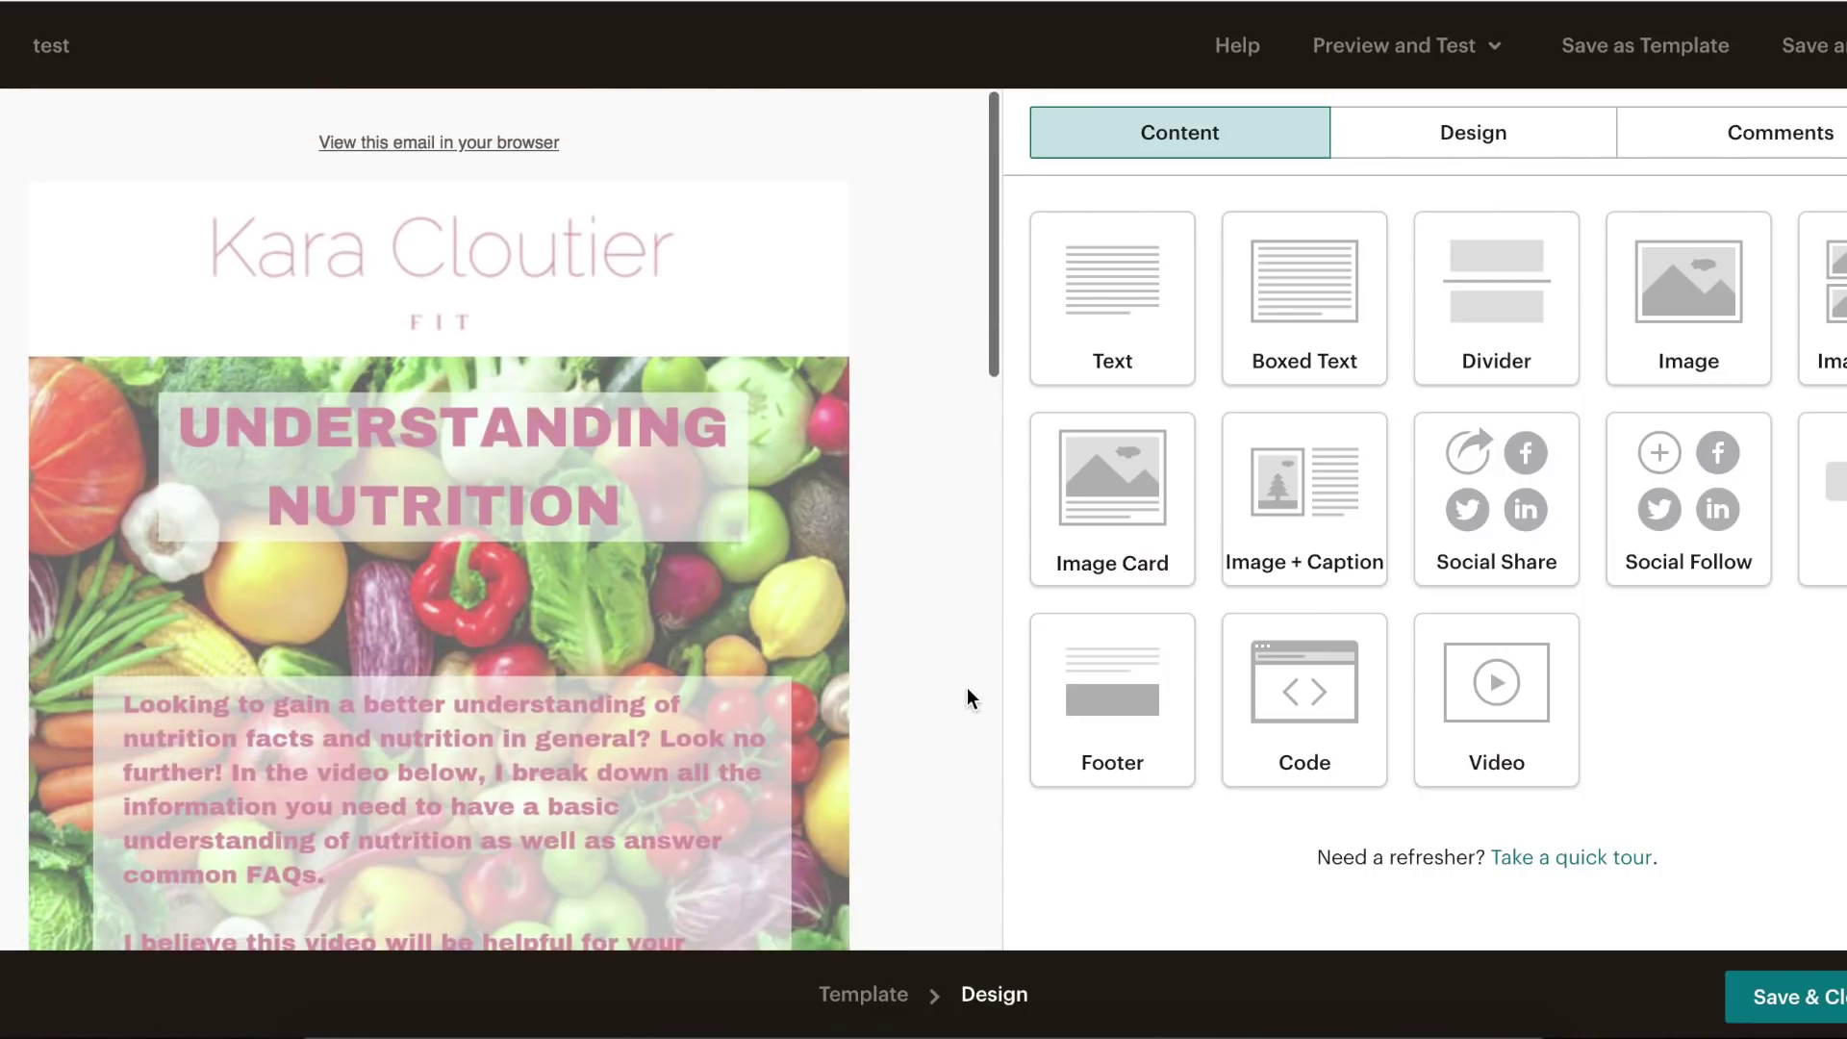
scroll(967, 687, "down", 15)
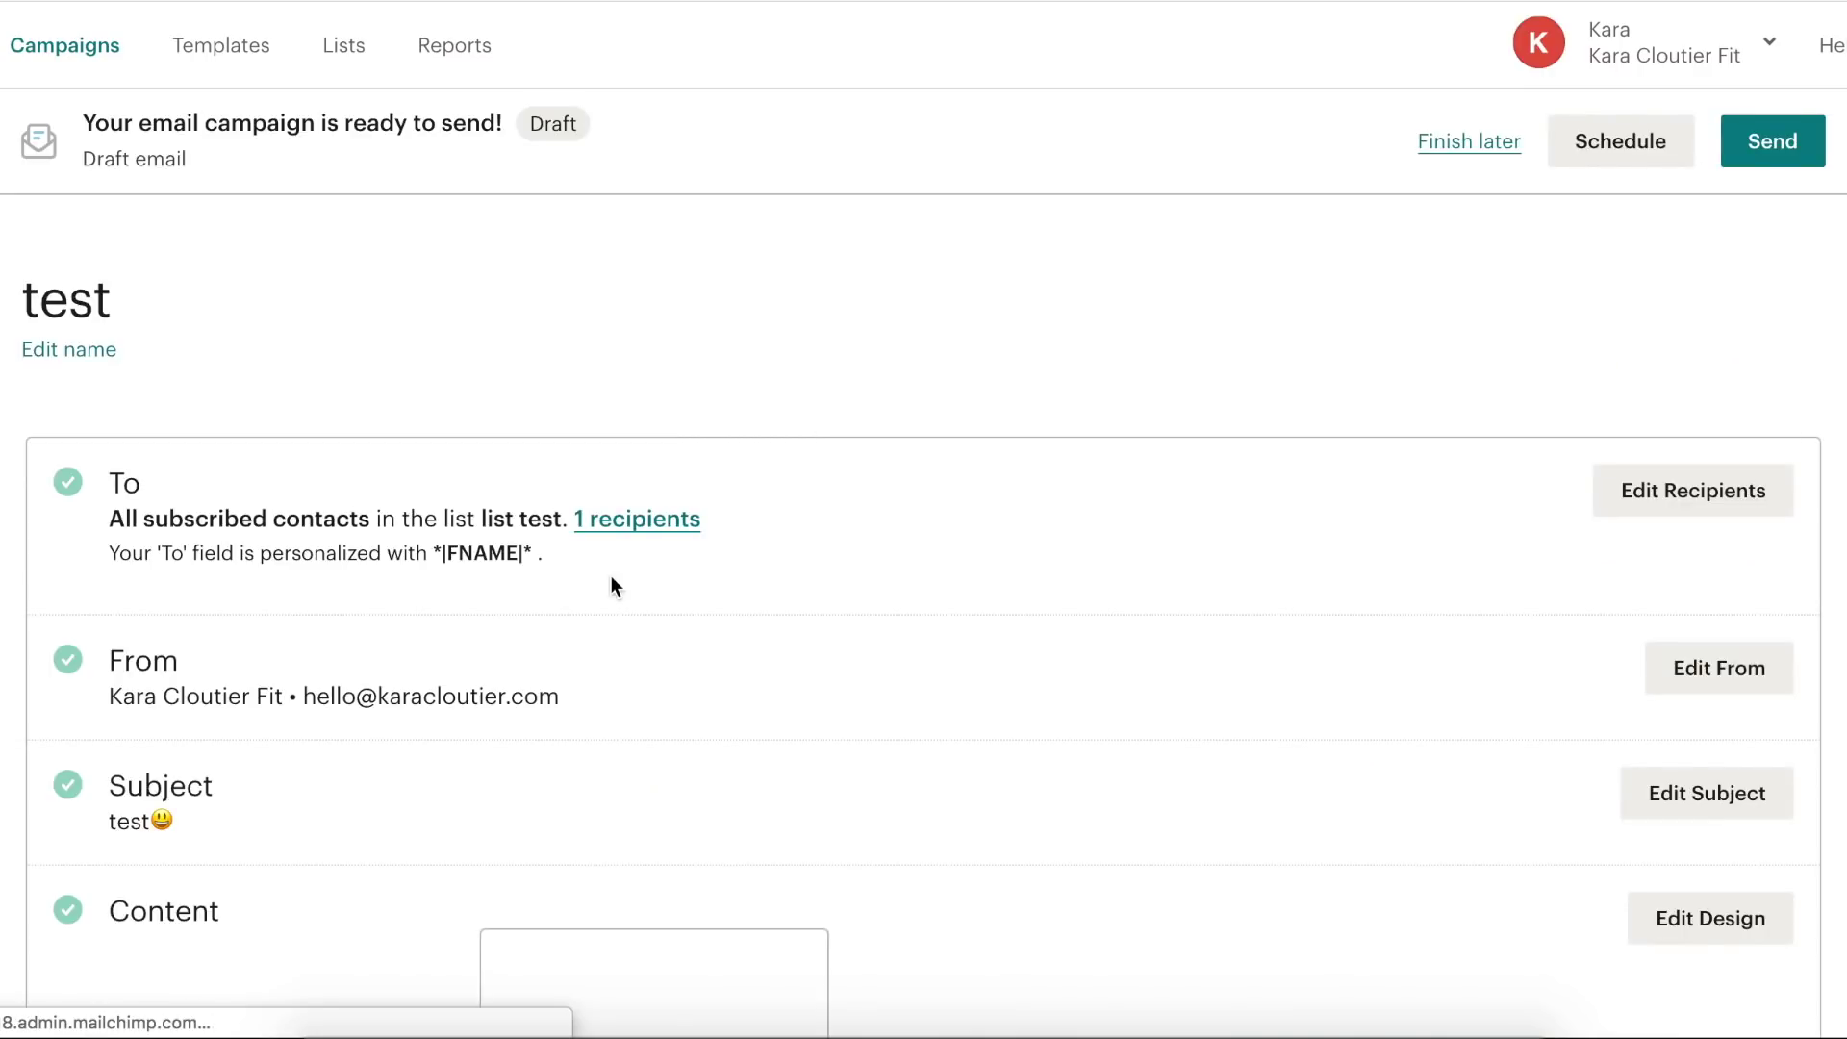
scroll(606, 581, "down", 6)
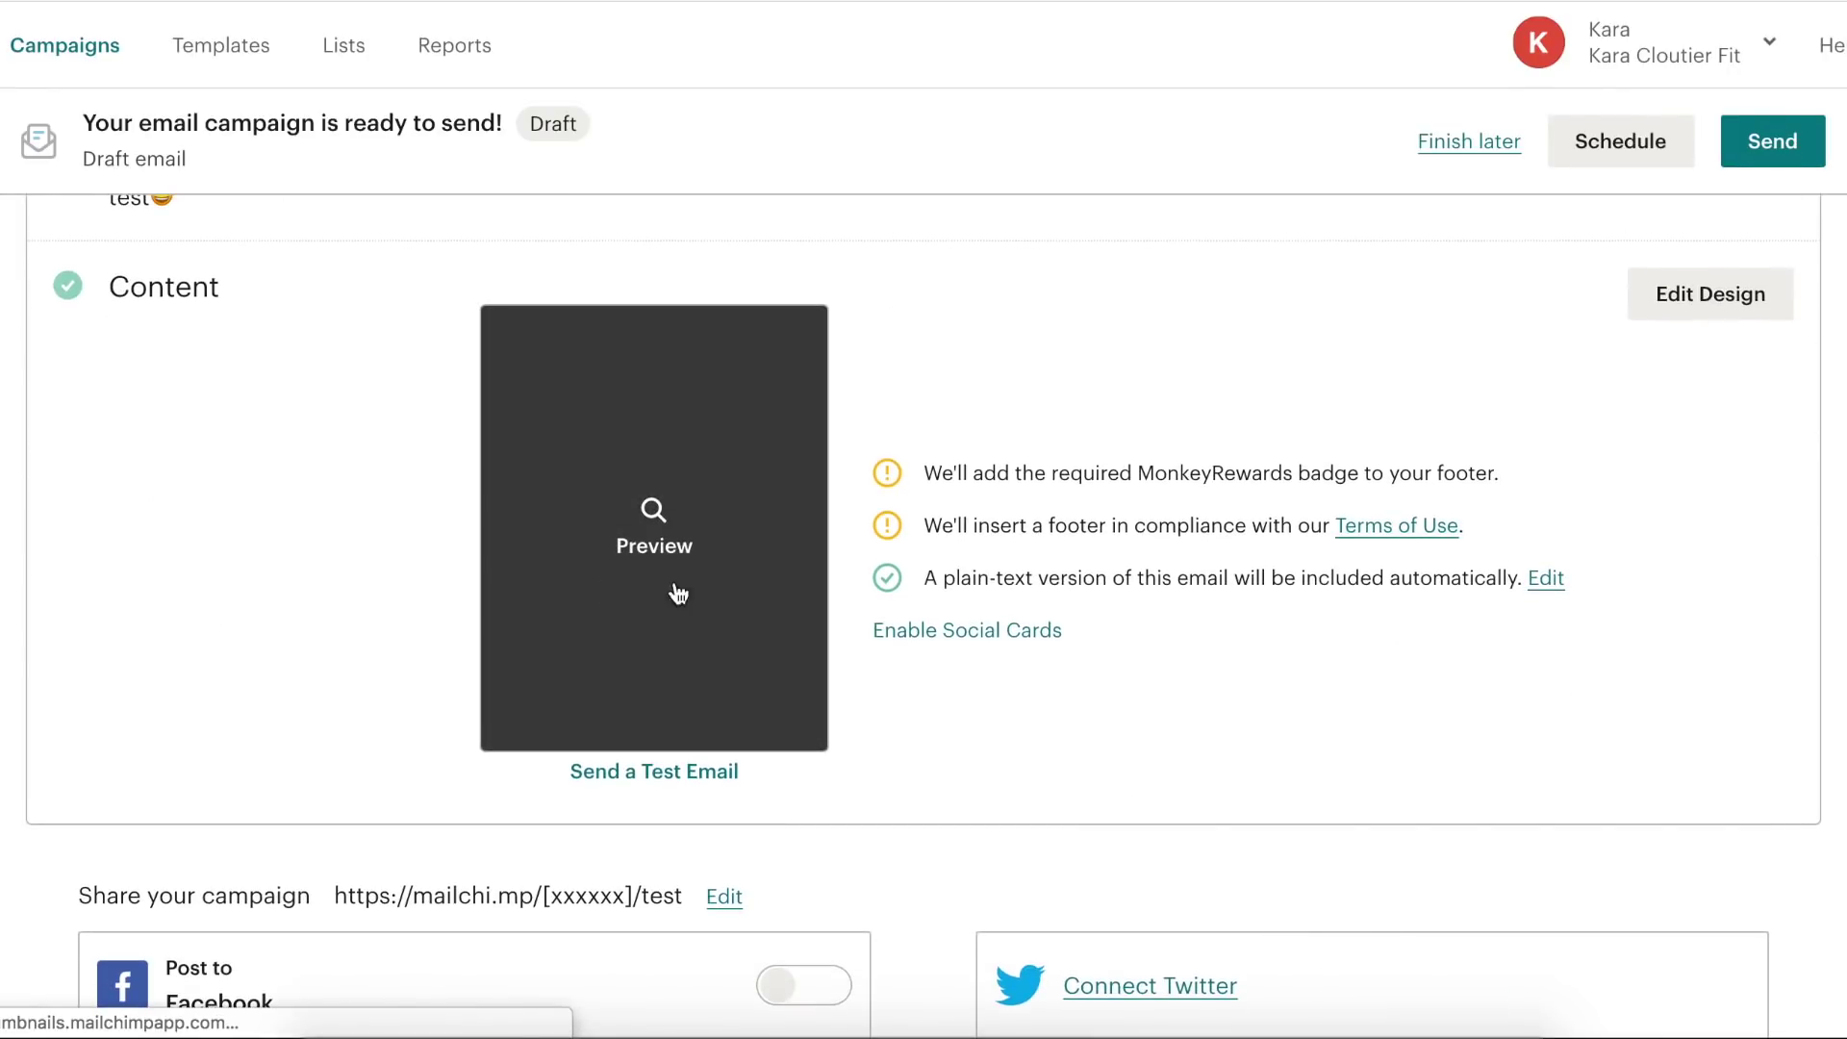
scroll(1457, 717, "up", 1)
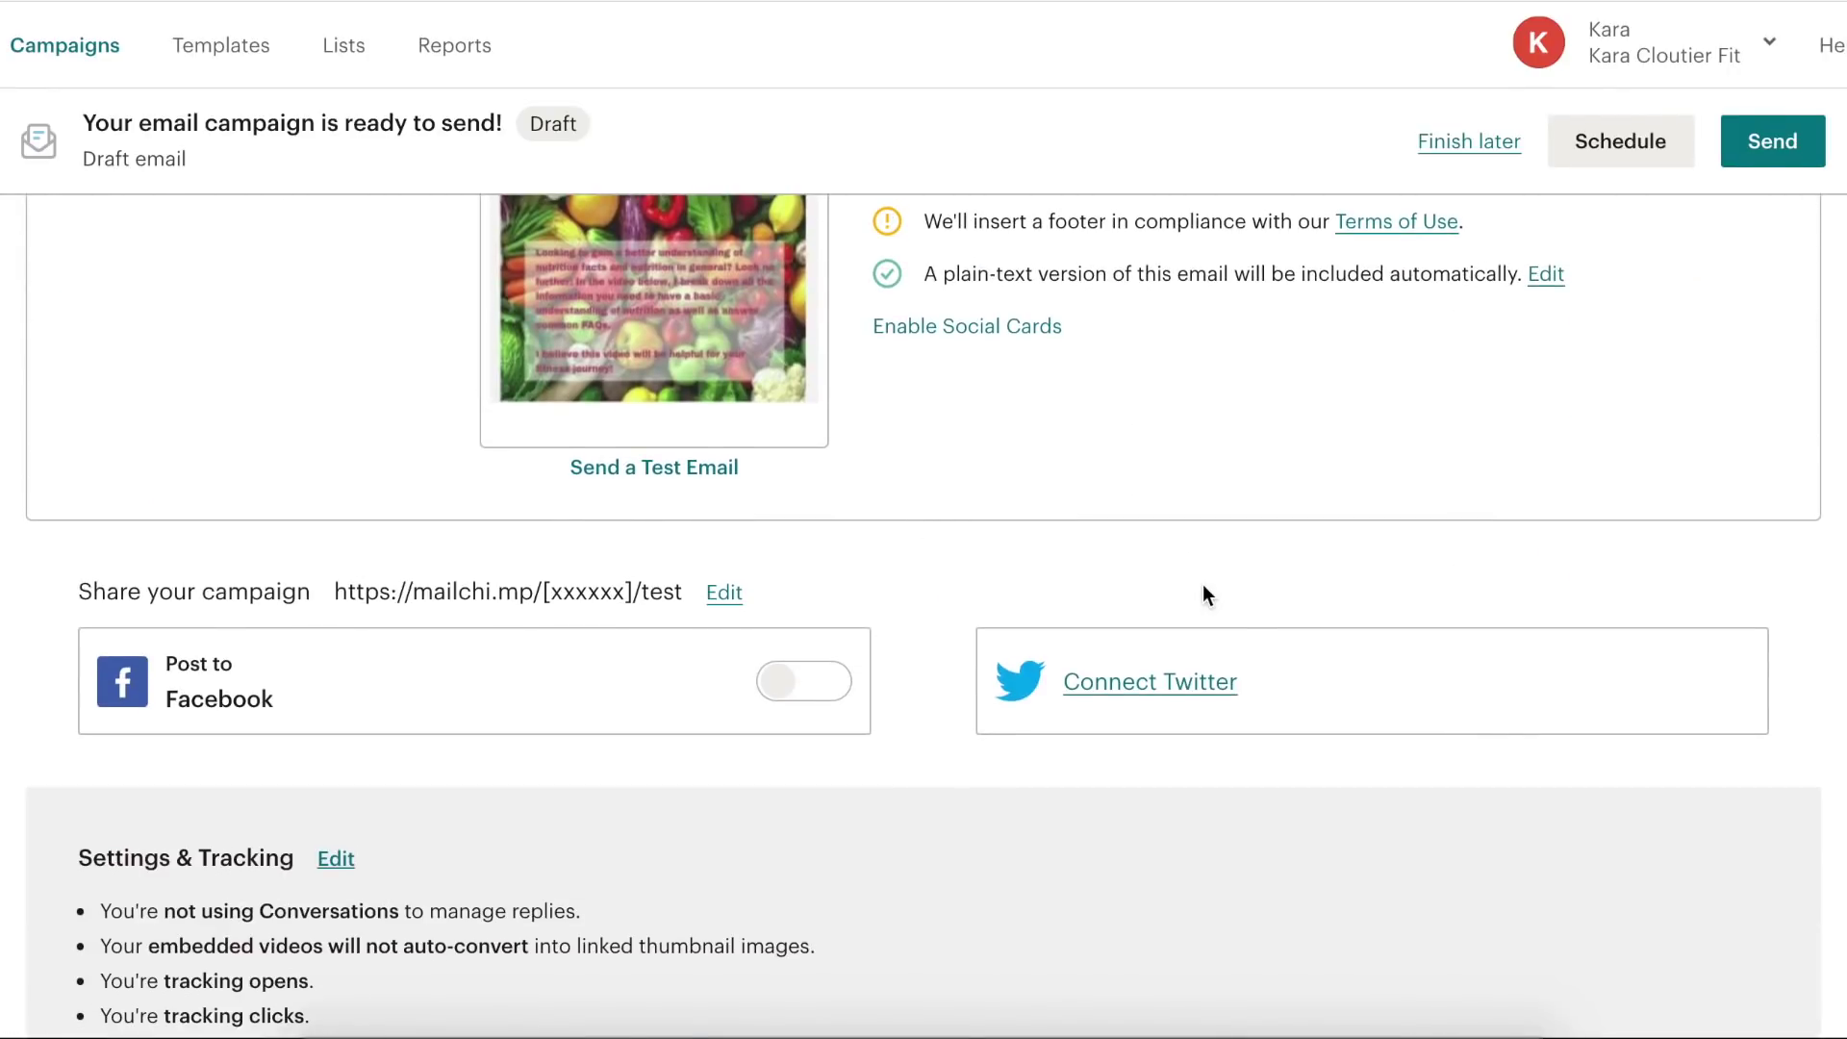
scroll(1202, 585, "up", 3)
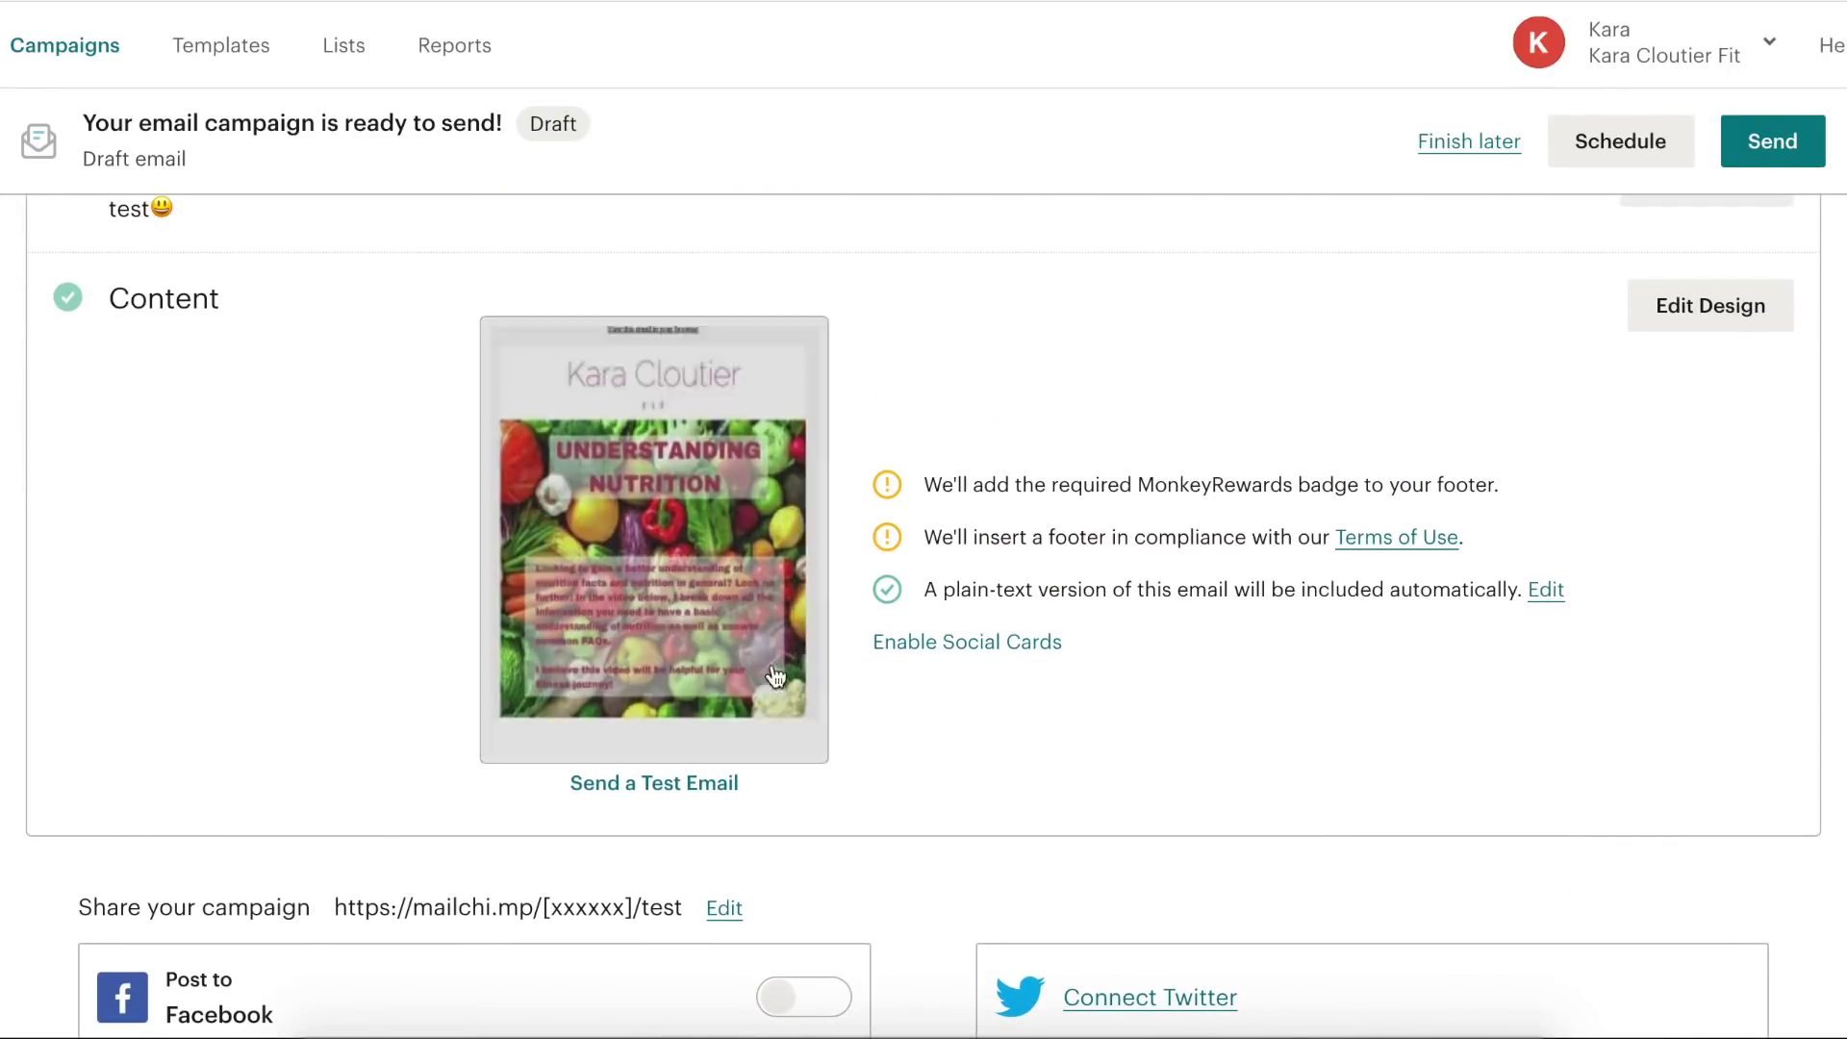
- Send a test email to the prefilled test address and dismiss the confirmation
left_click(660, 783)
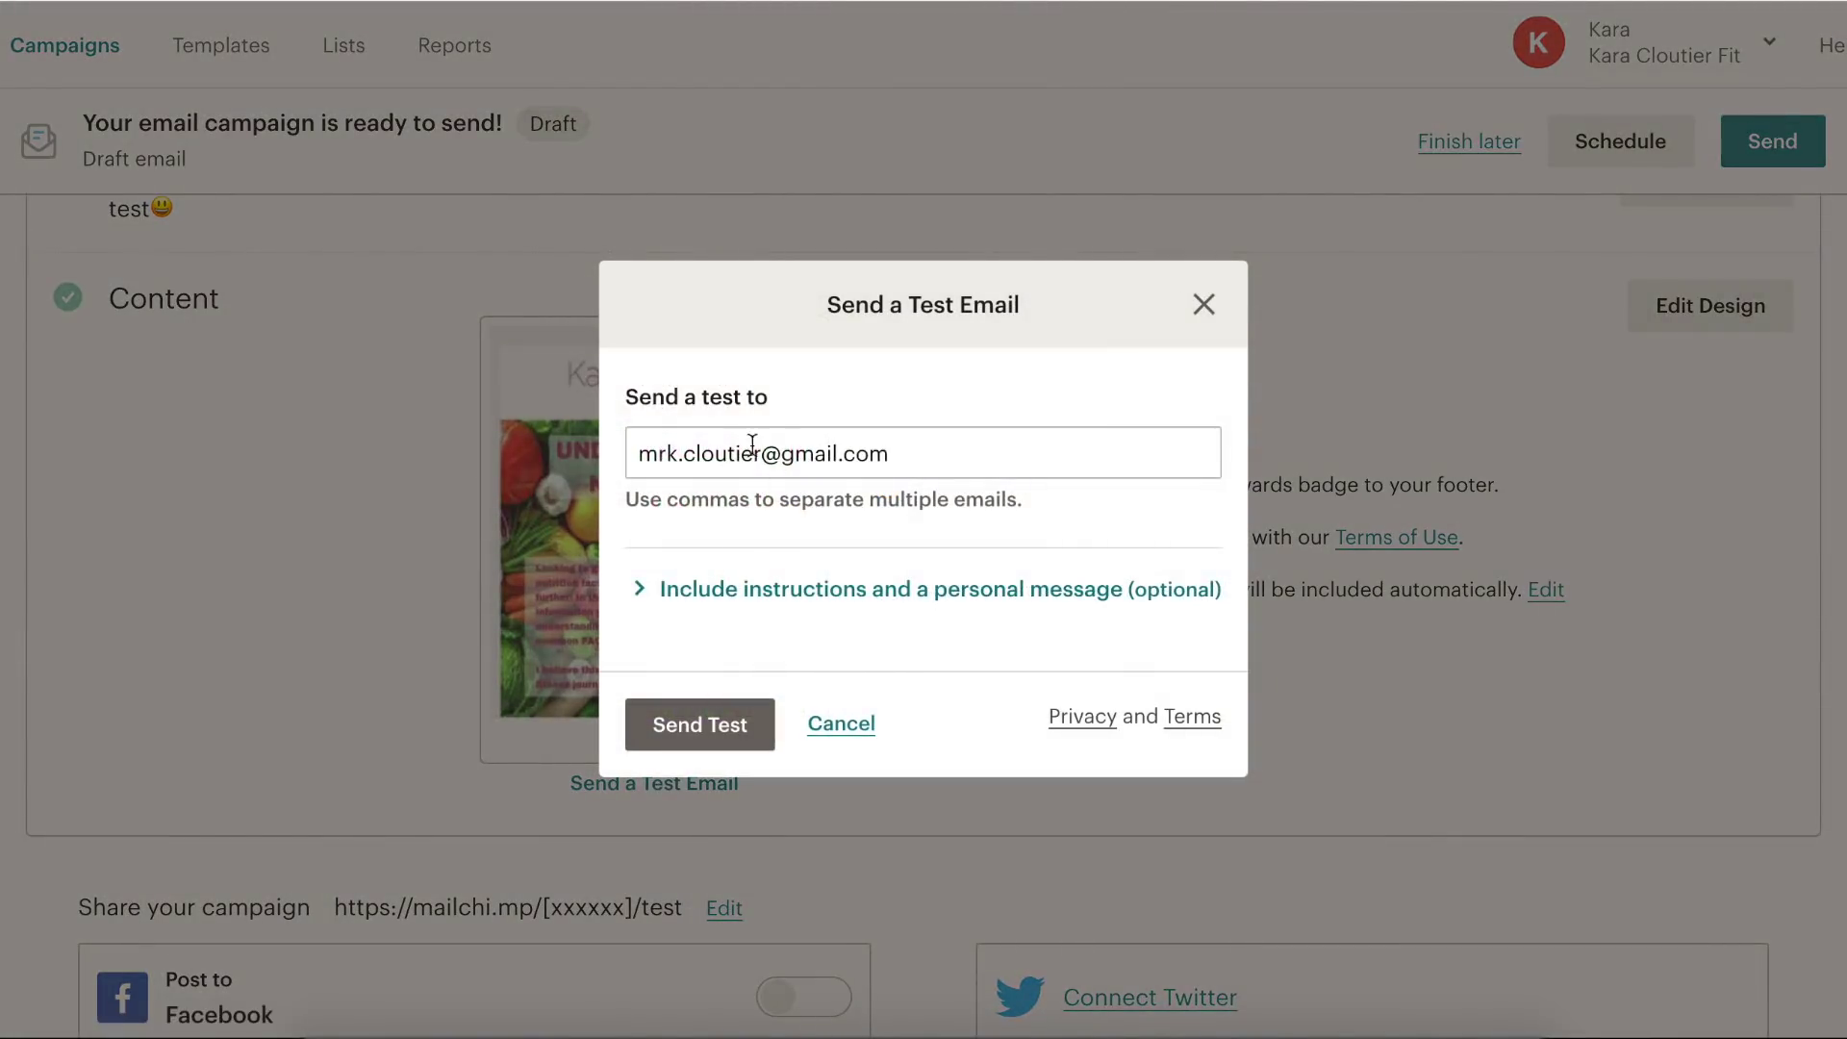
left_click(733, 728)
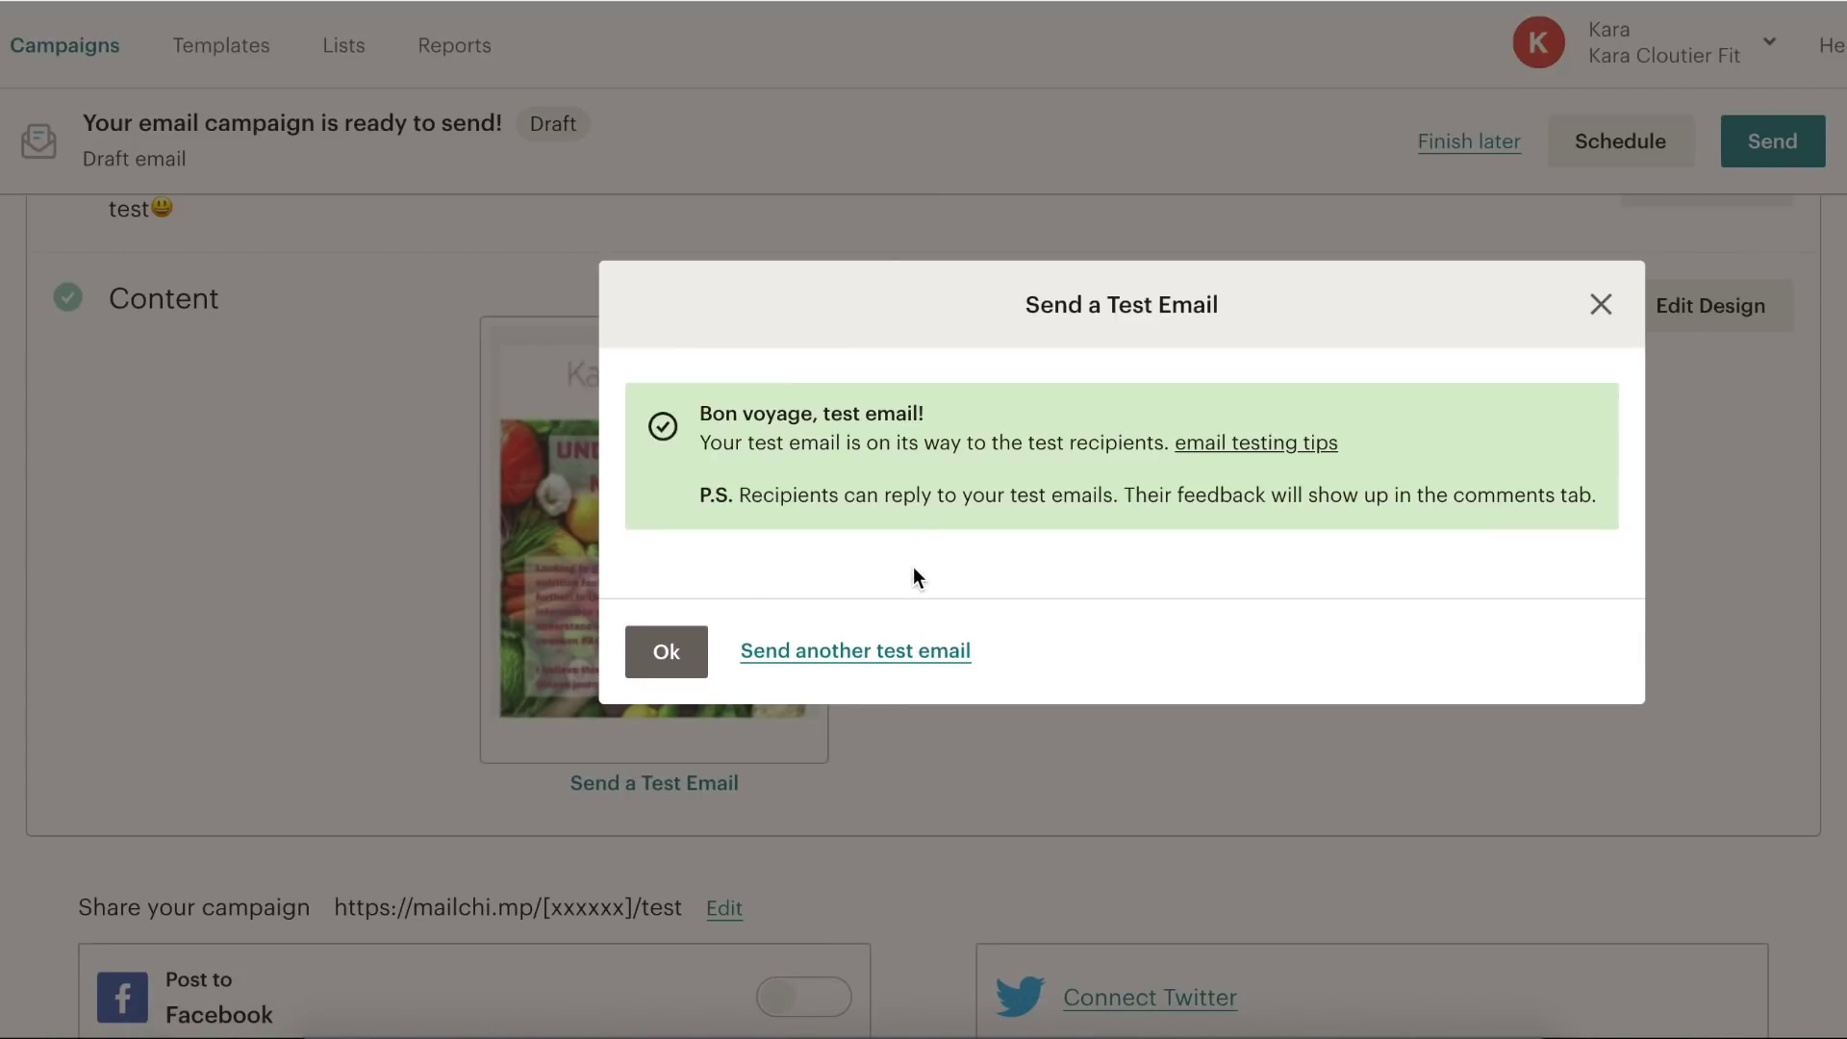
left_click(664, 658)
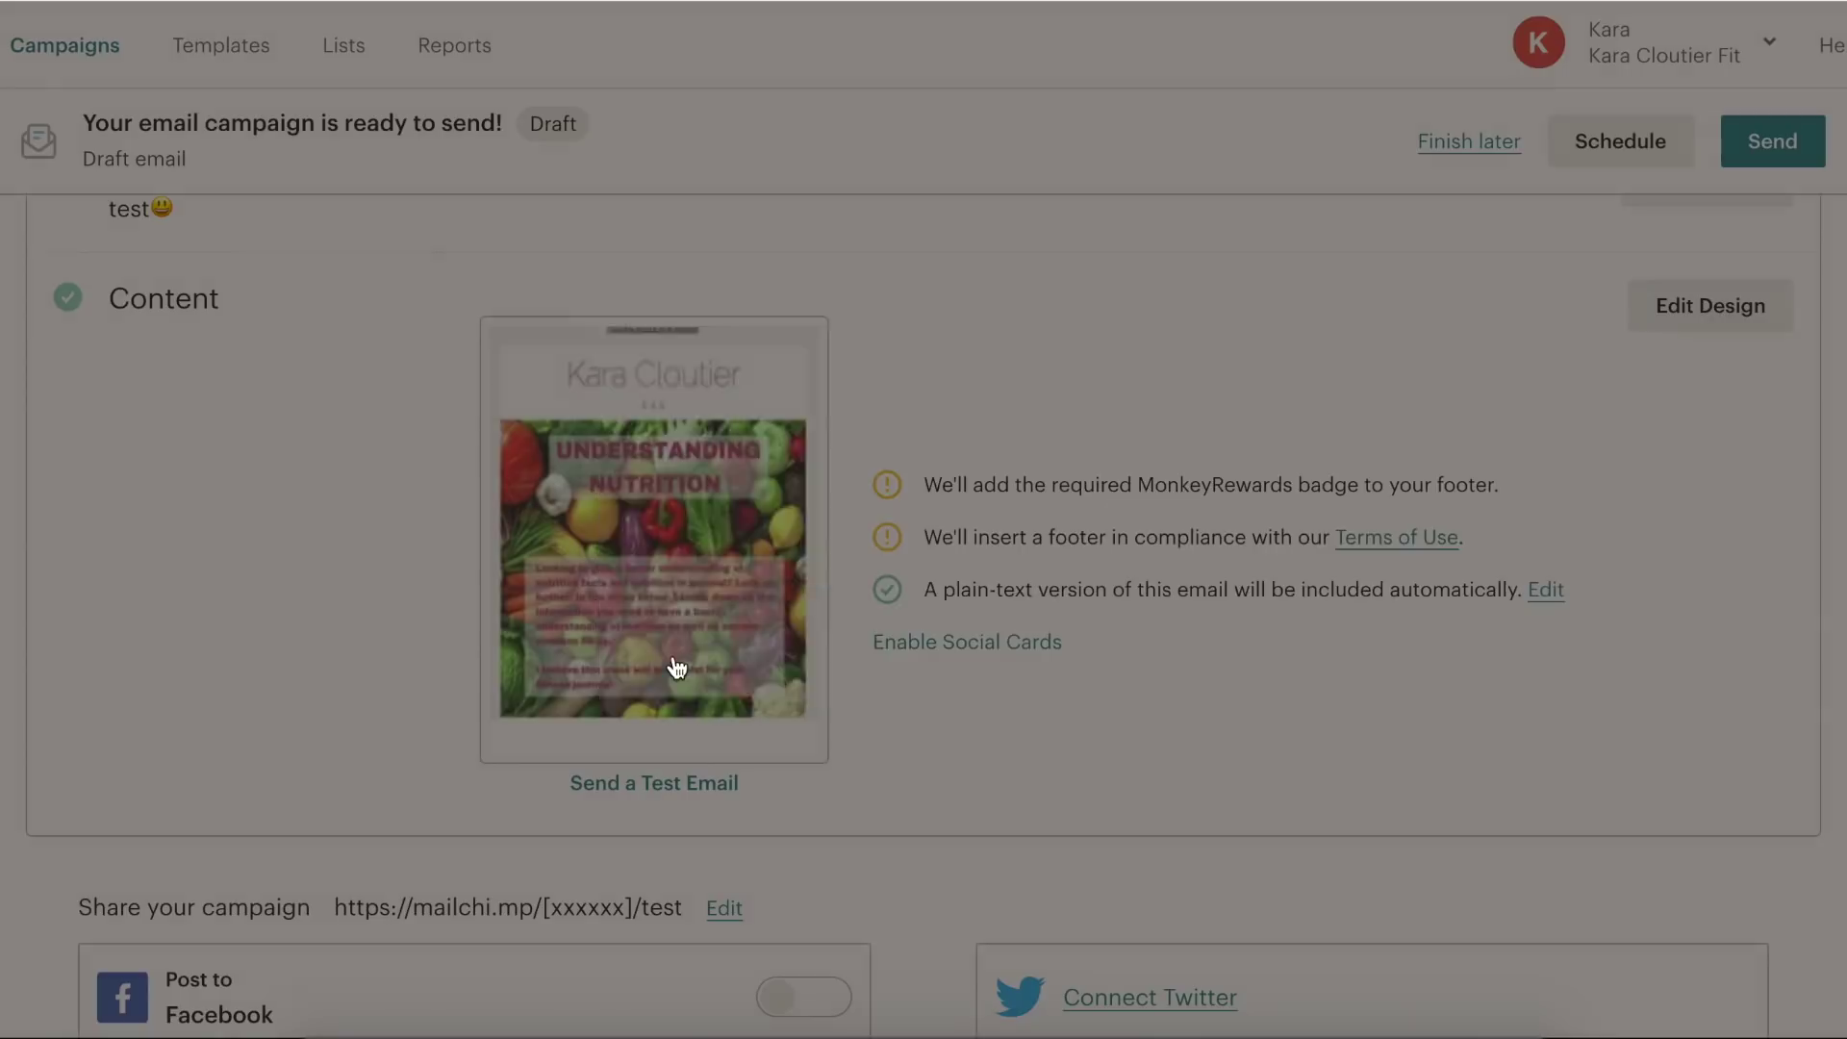
scroll(1046, 700, "up", 1)
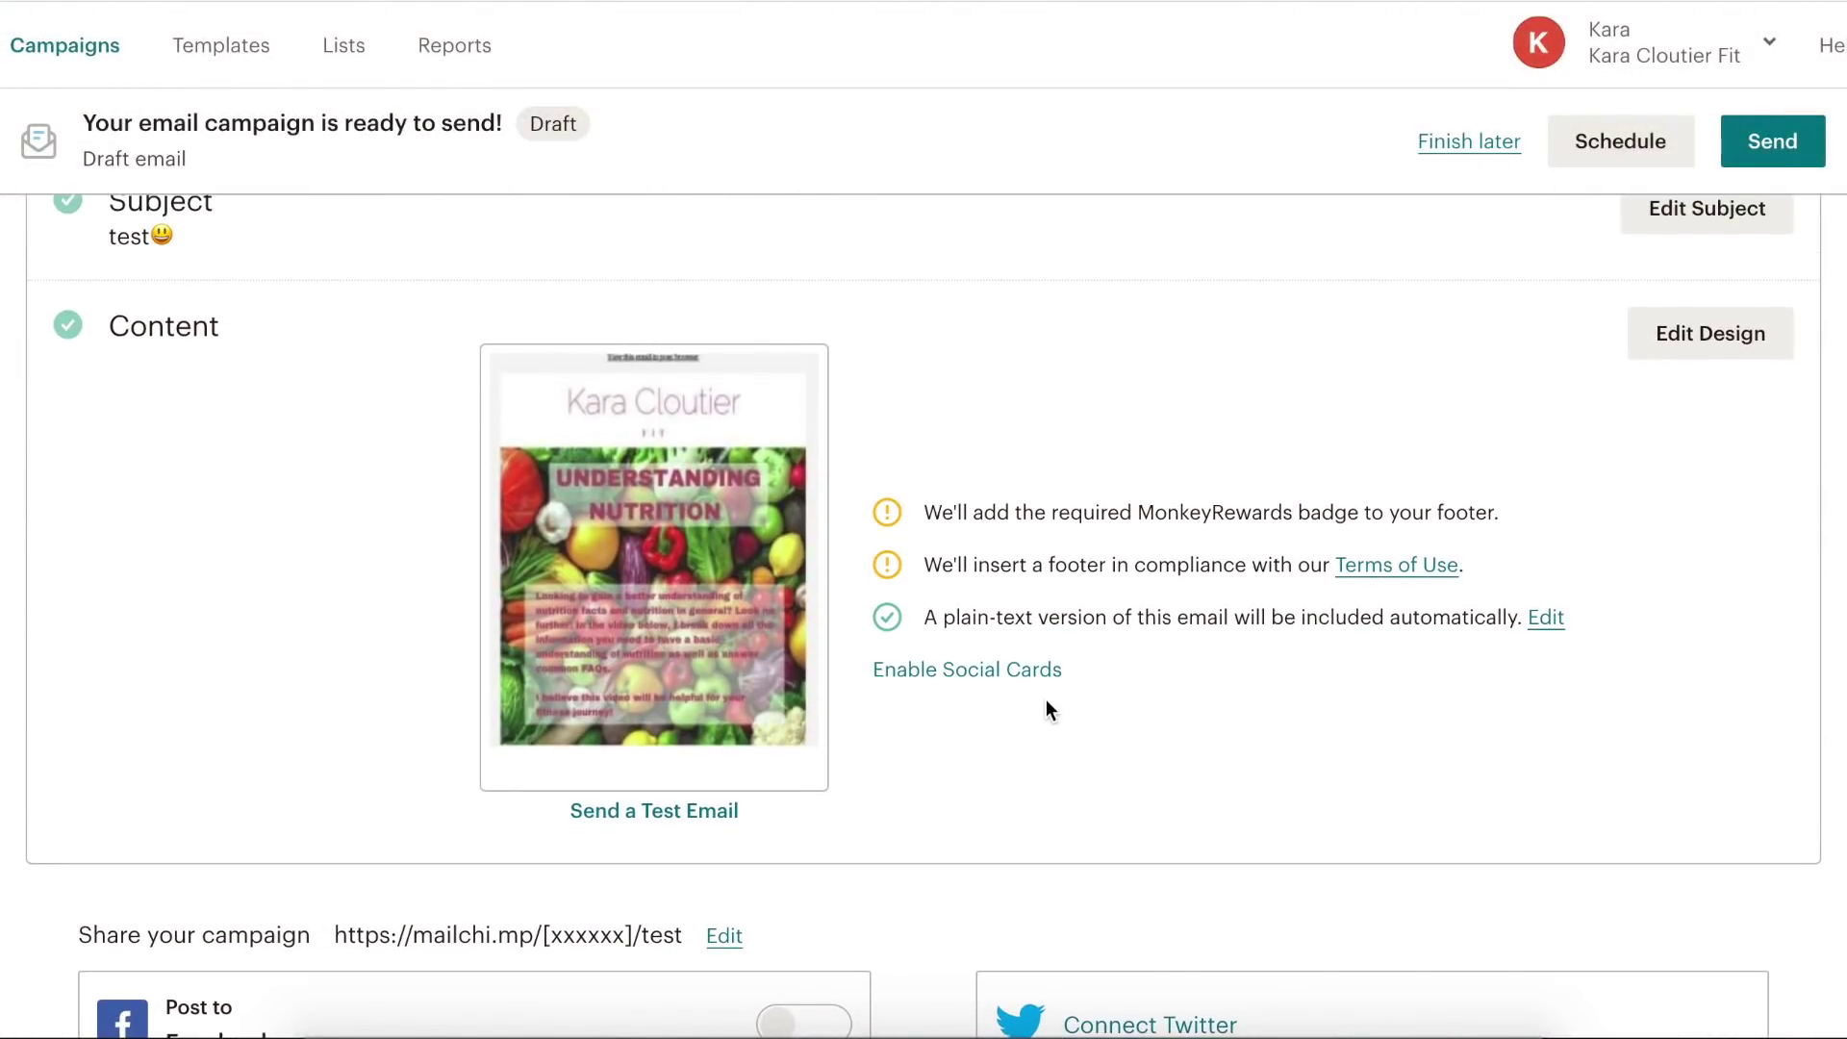
scroll(1047, 701, "up", 10)
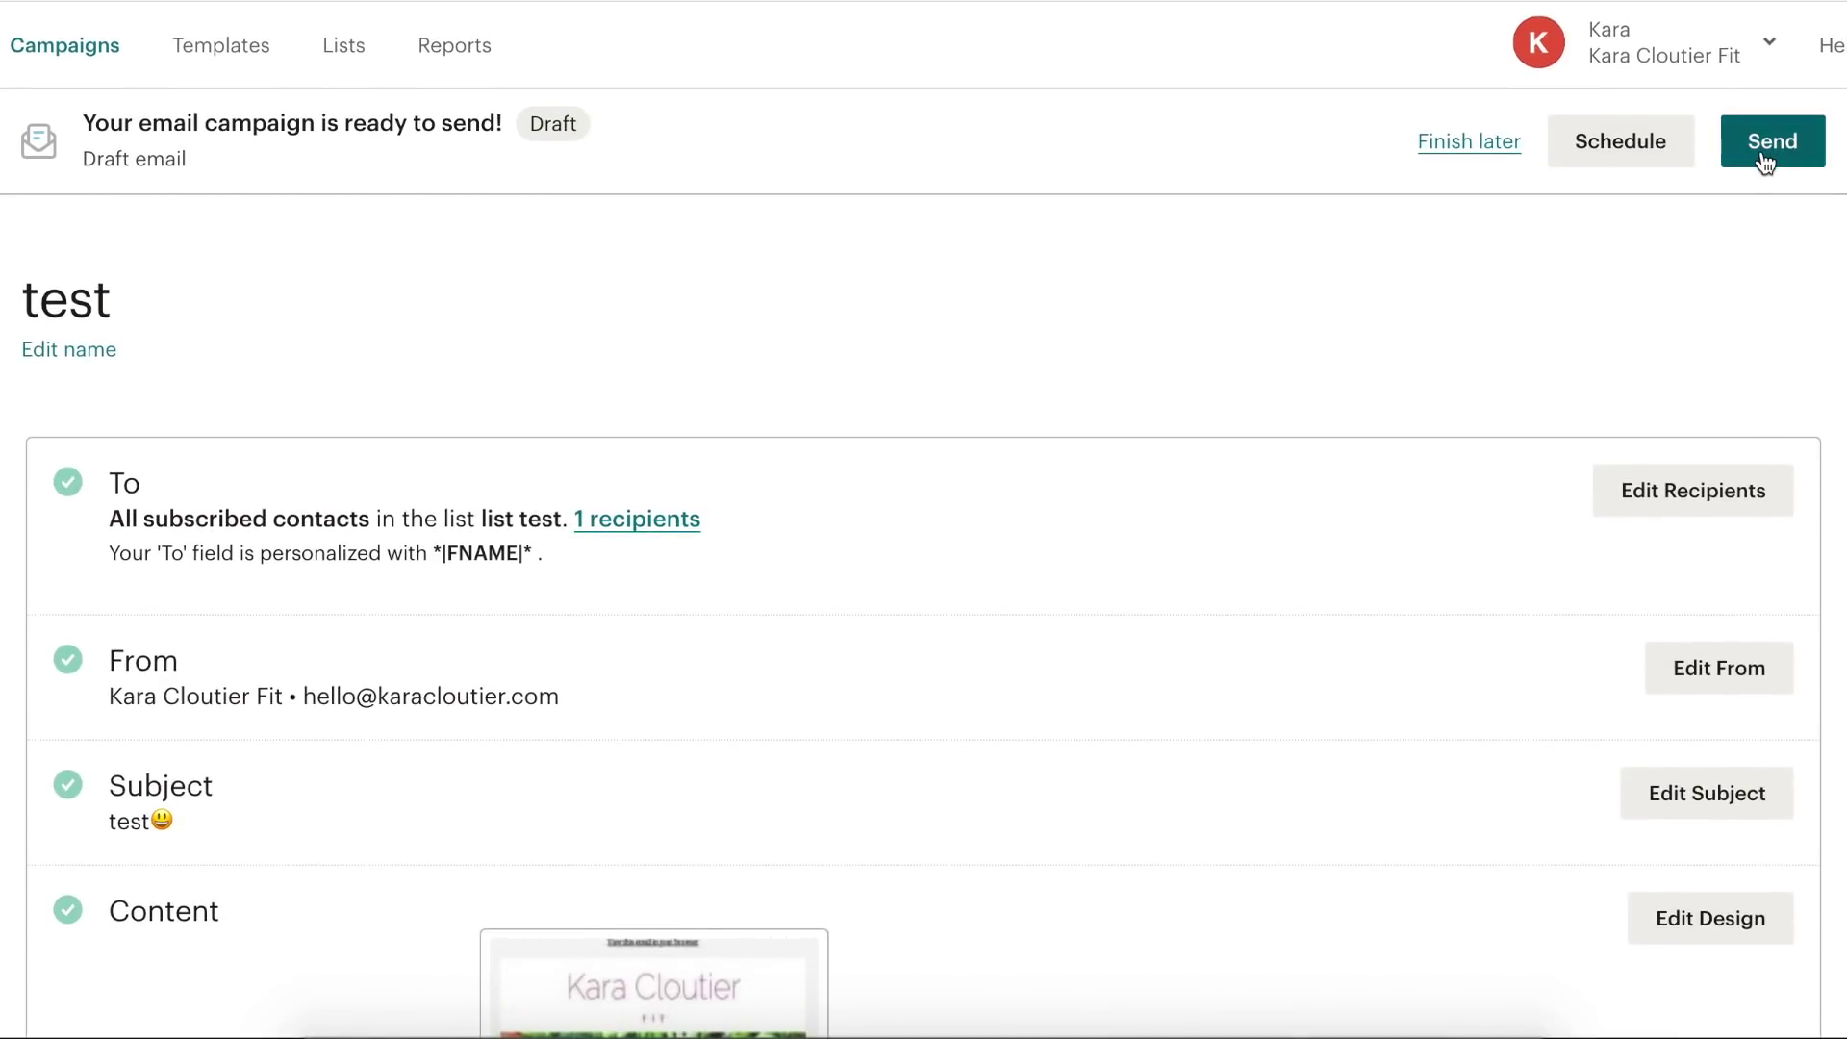
left_click(1622, 157)
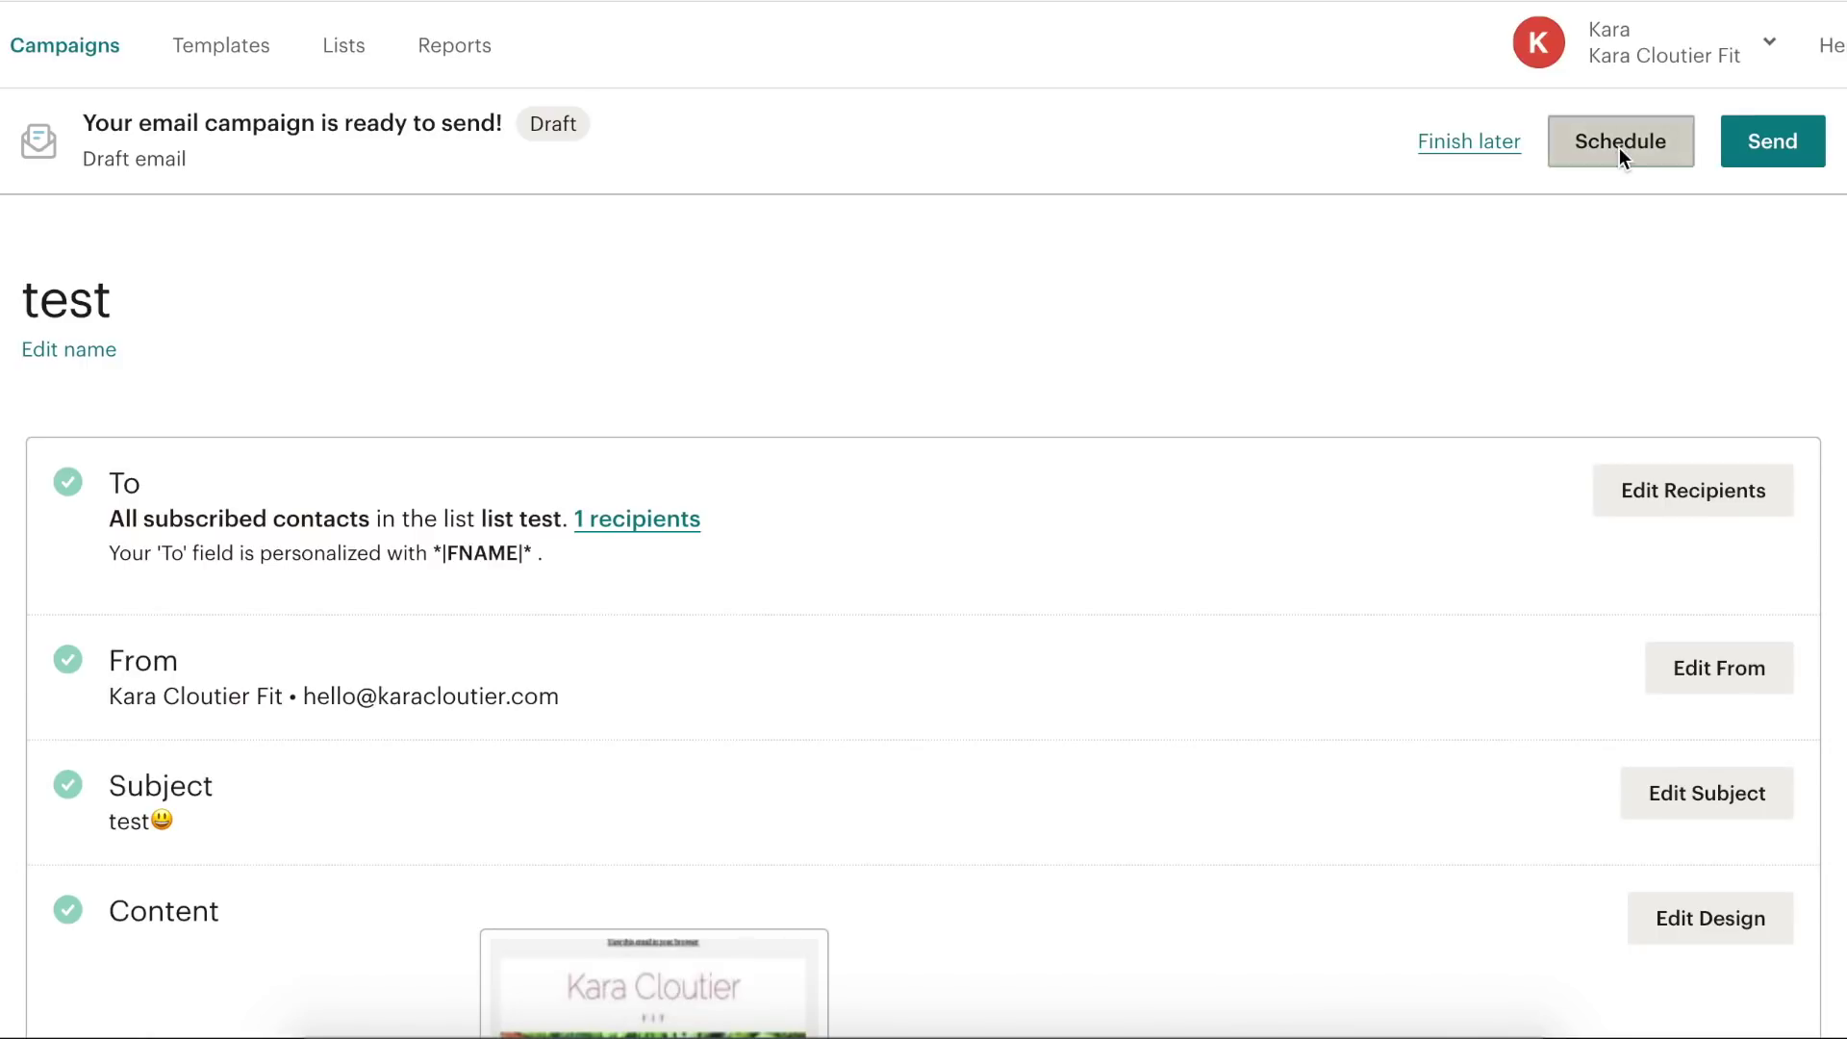
scroll(541, 654, "down", 5)
scroll(541, 654, "up", 5)
scroll(541, 598, "down", 3)
scroll(696, 550, "down", 2)
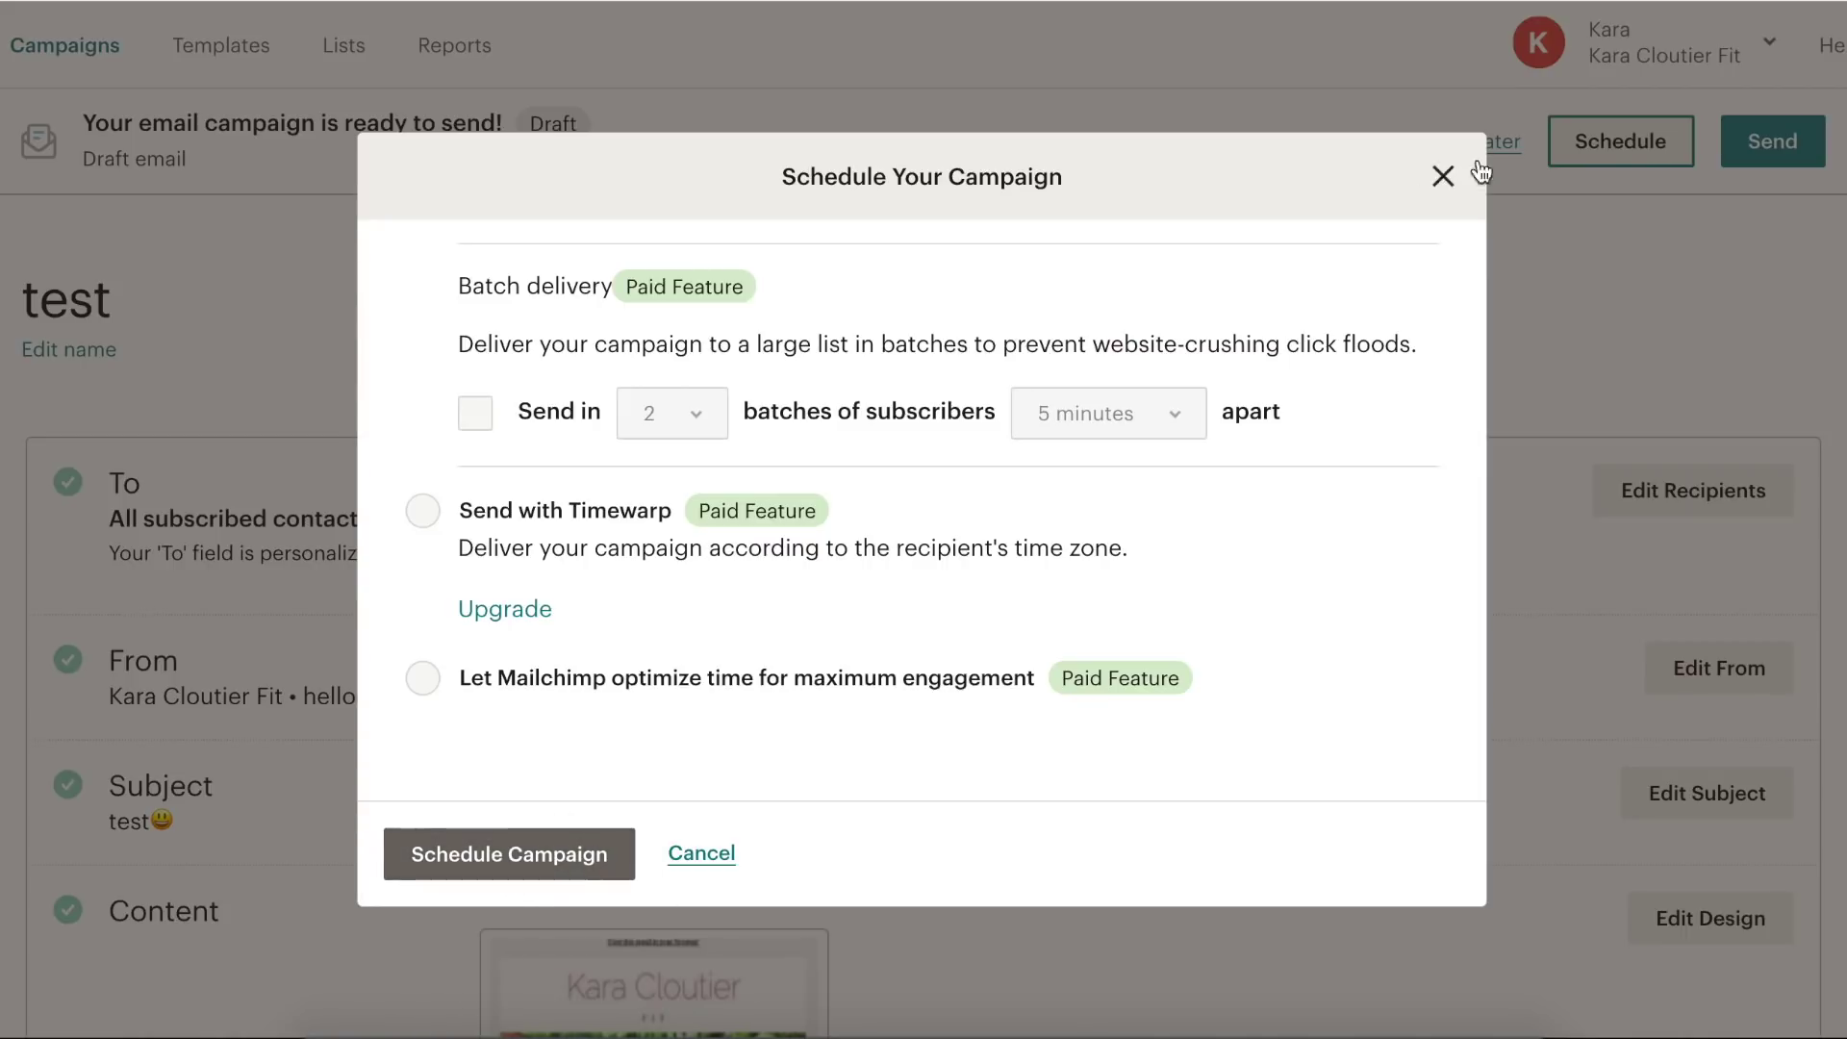
scroll(1190, 564, "up", 3)
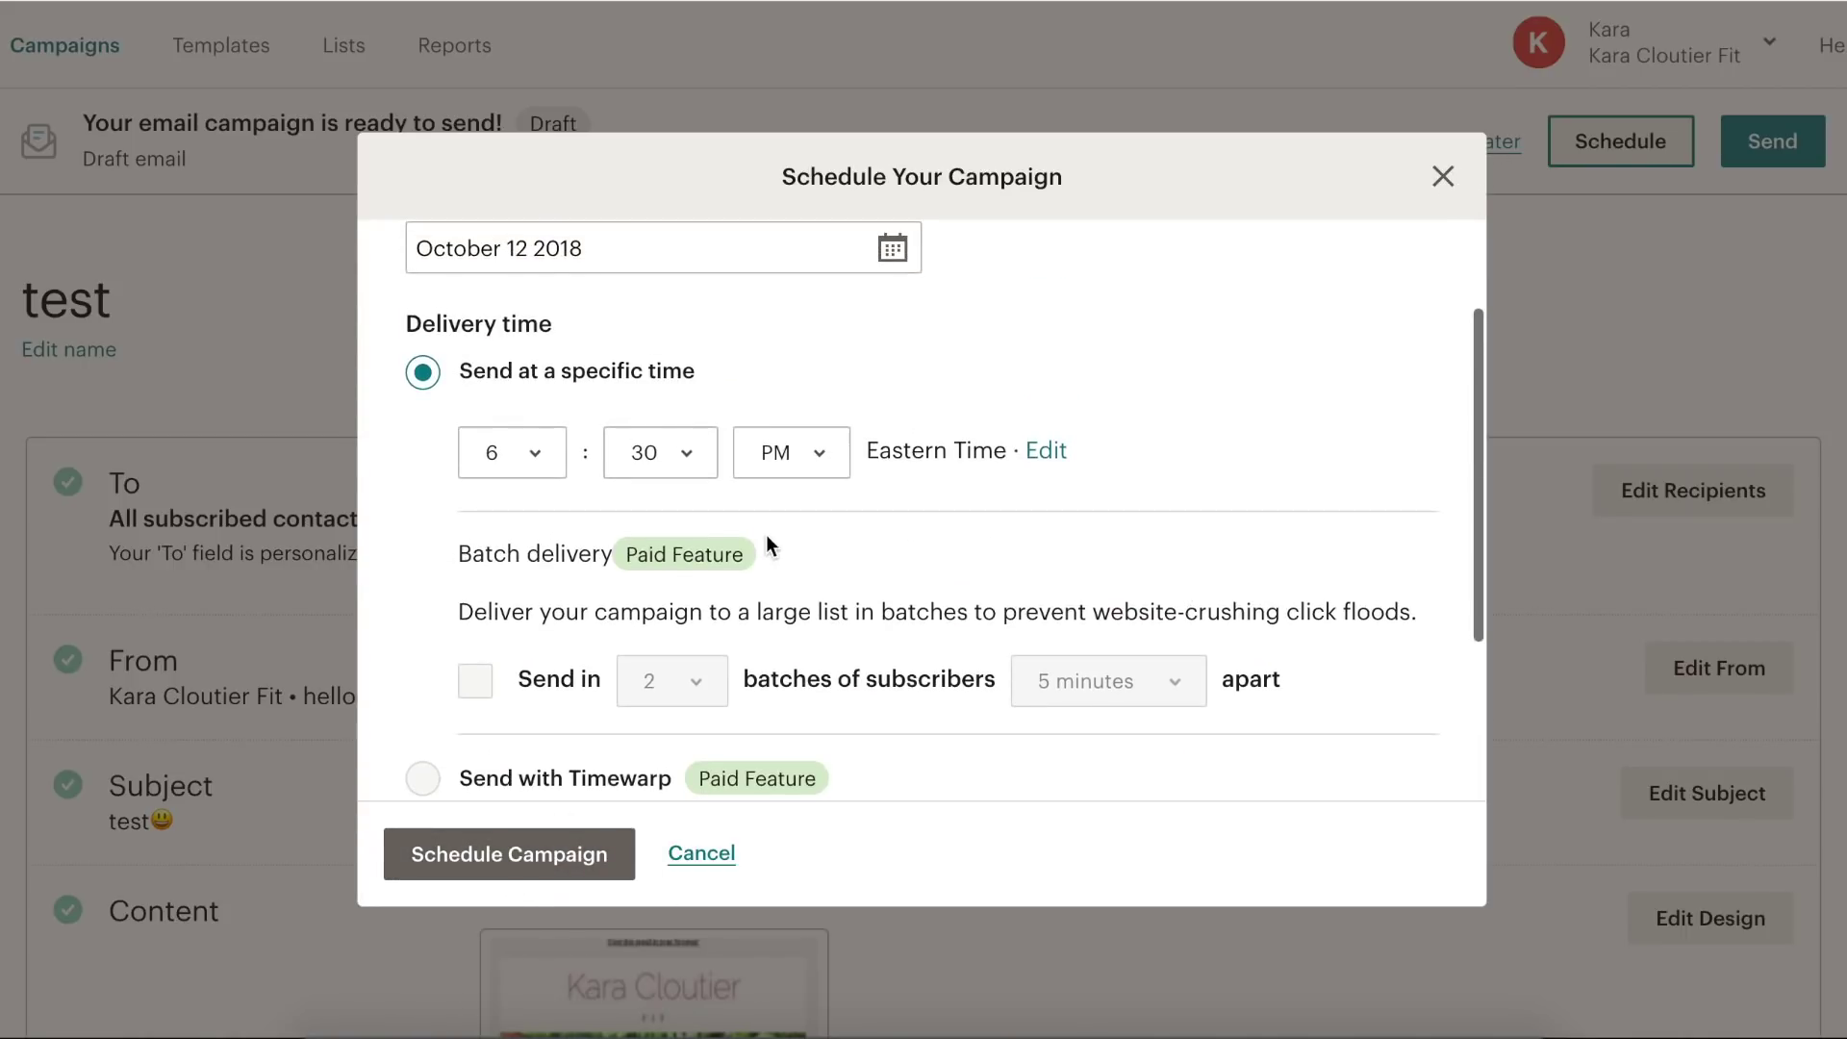
scroll(1237, 736, "down", 3)
scroll(1110, 664, "up", 4)
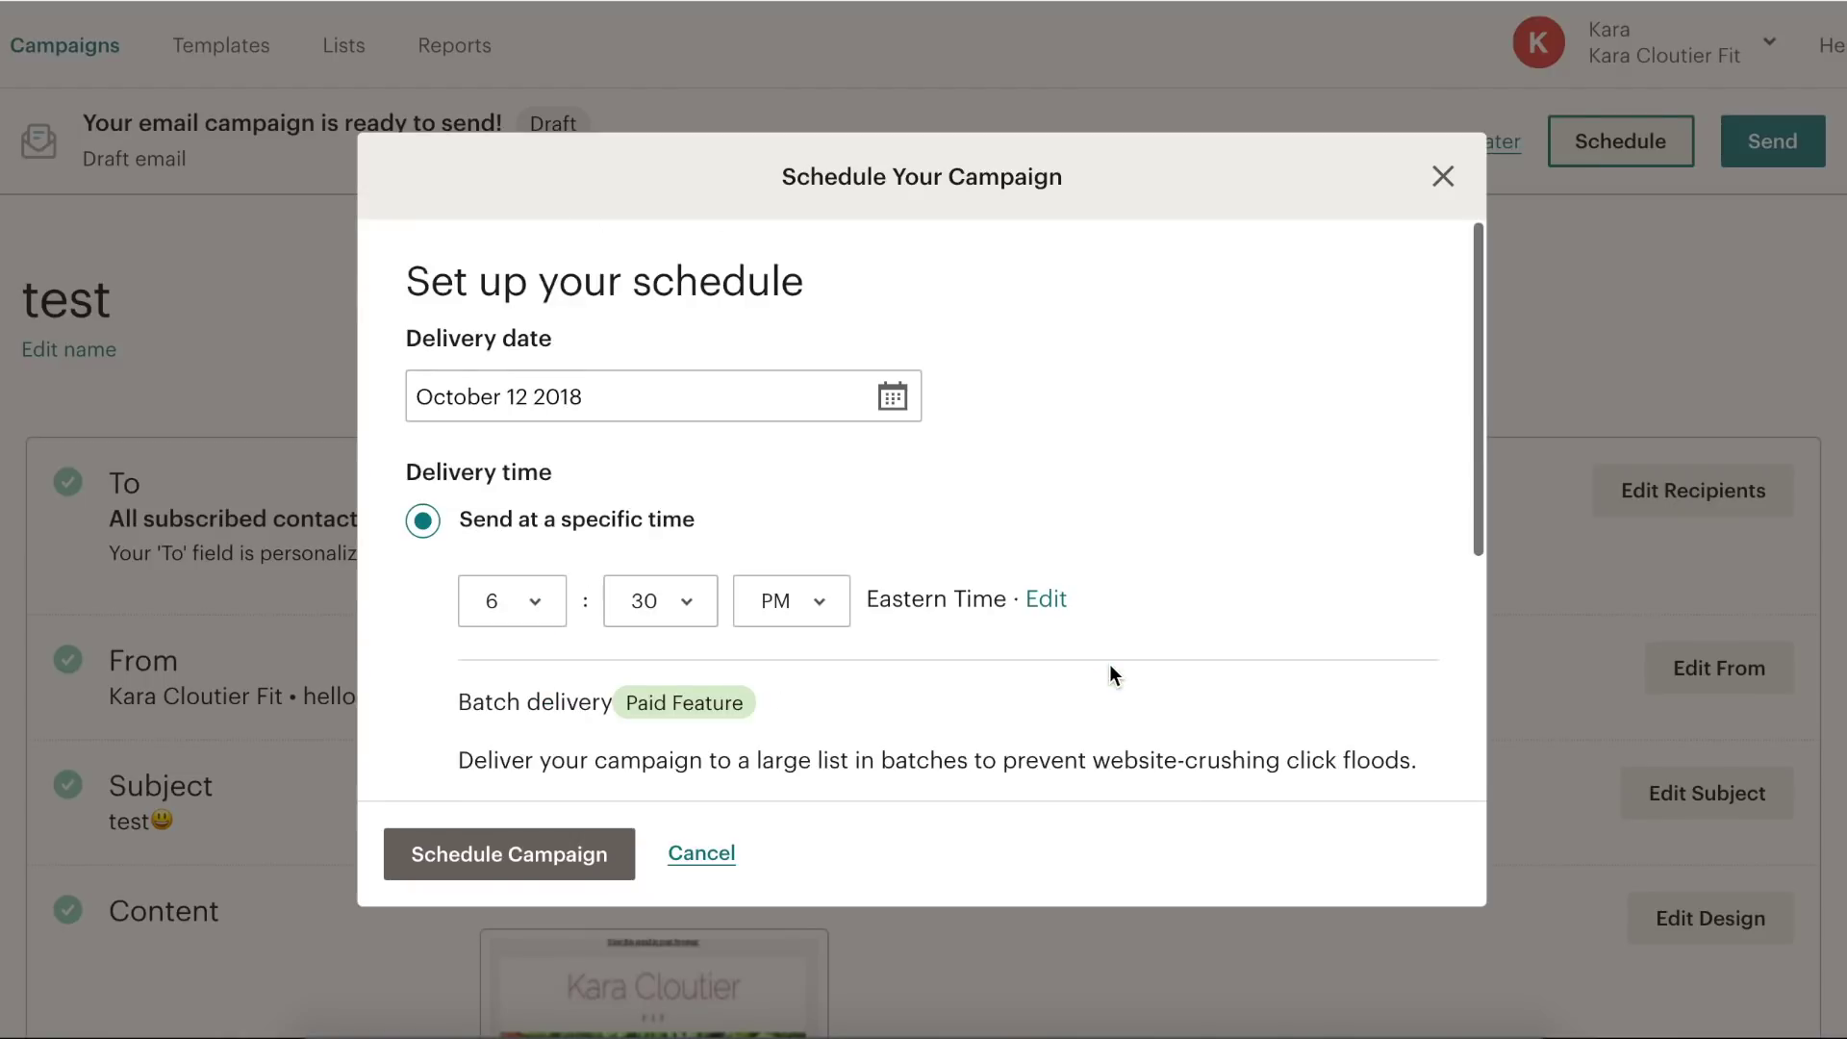
scroll(1110, 664, "down", 2)
scroll(606, 409, "up", 2)
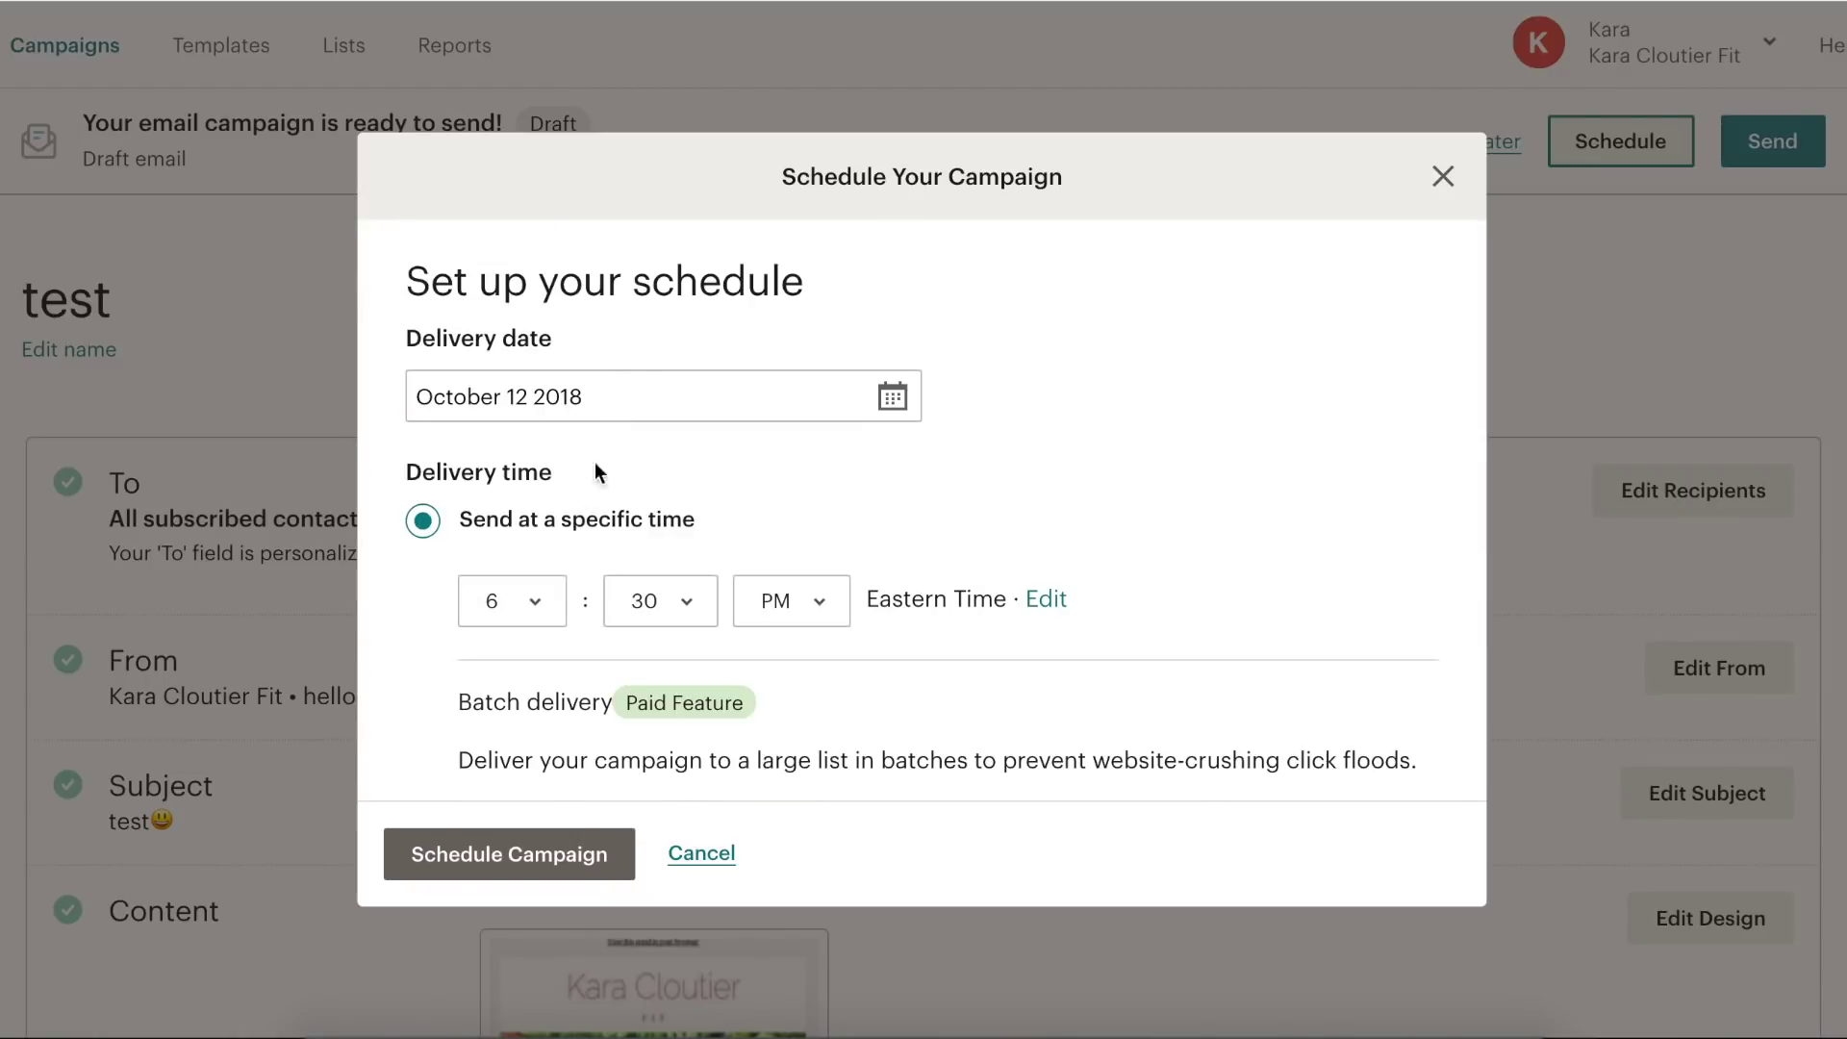
left_click(613, 399)
scroll(787, 529, "down", 4)
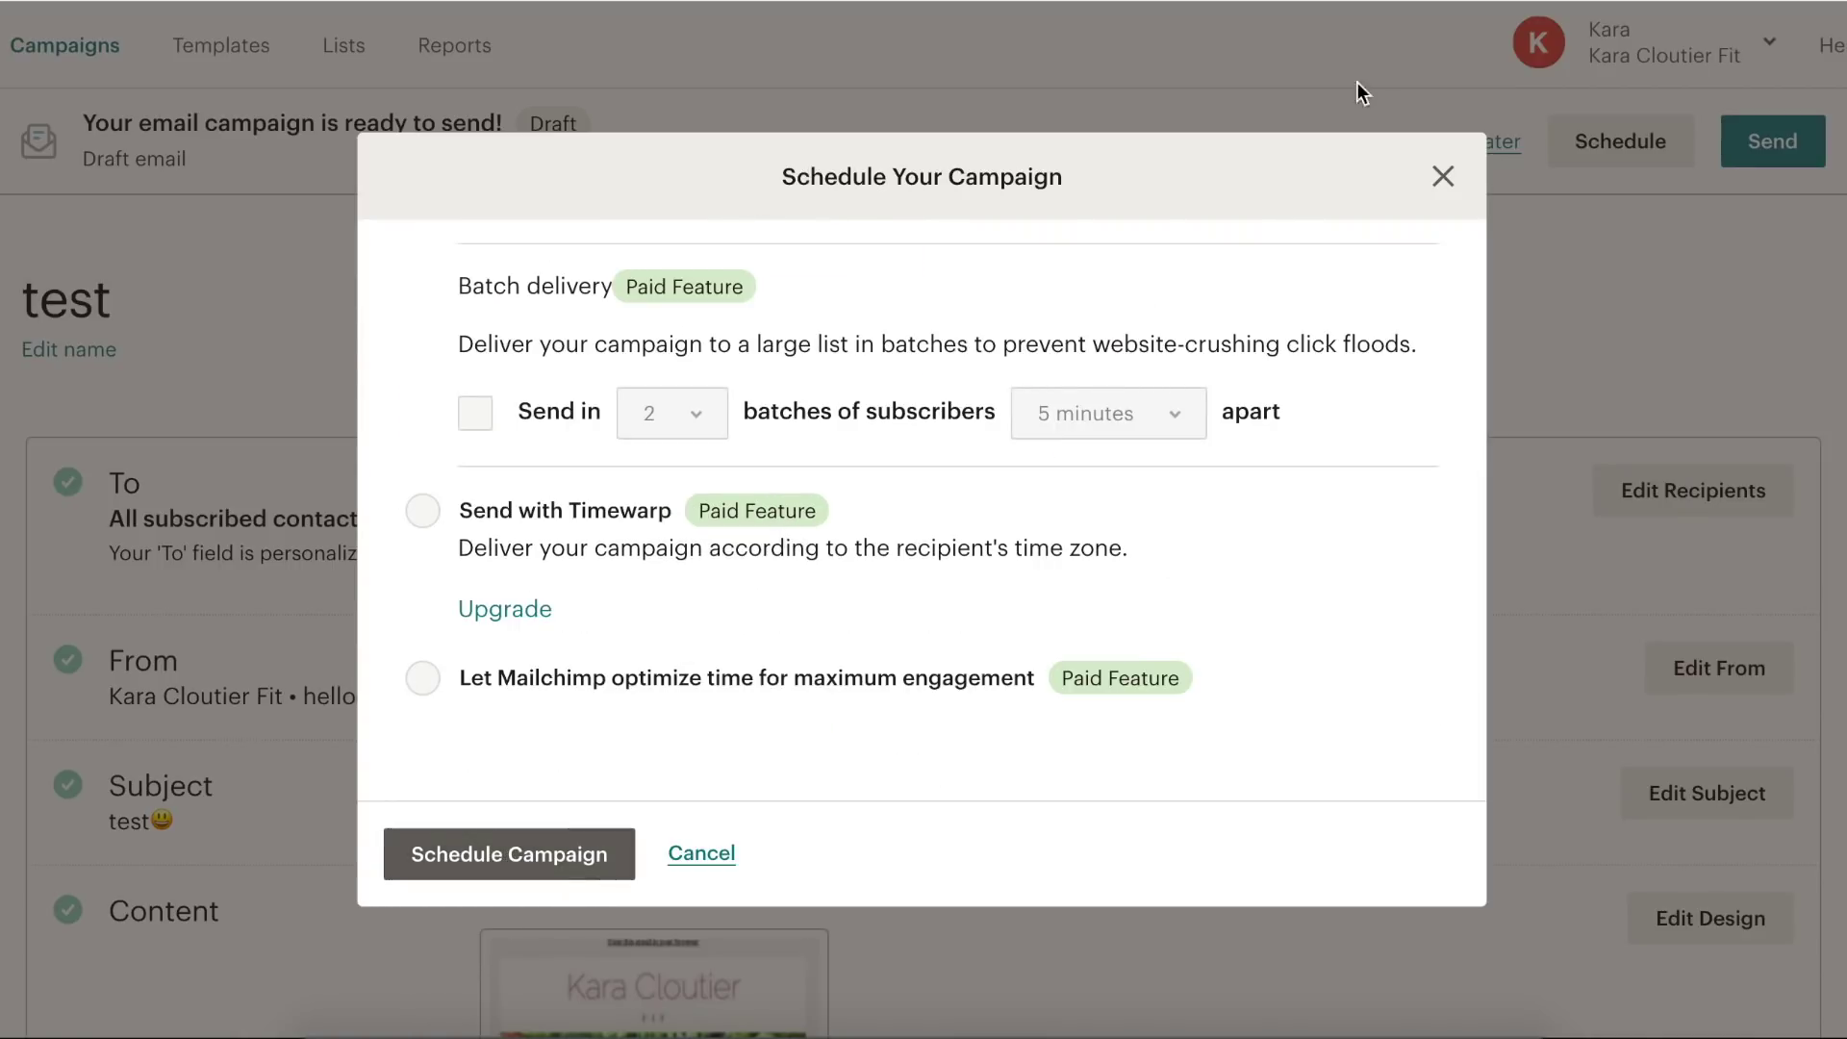
left_click(683, 866)
- Send the campaign now to the 1 subscriber on 'list test' and review the confirmation
left_click(1775, 149)
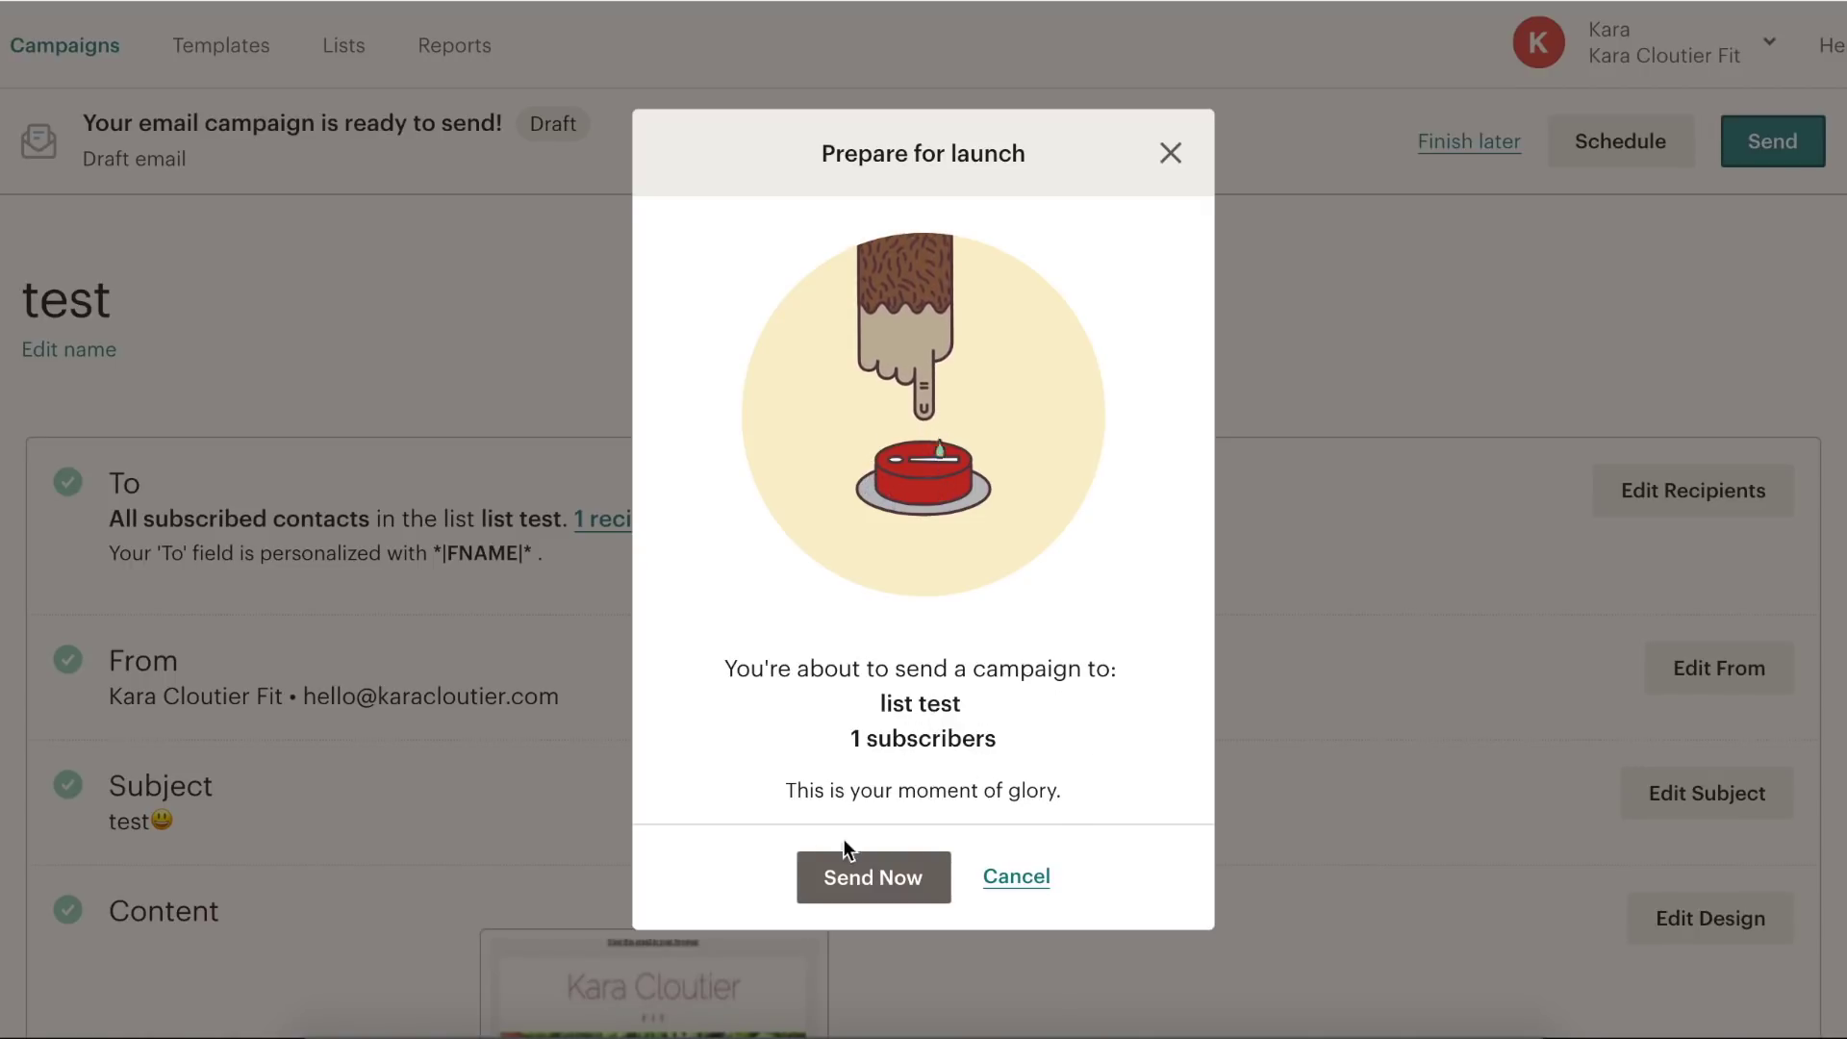
left_click(838, 874)
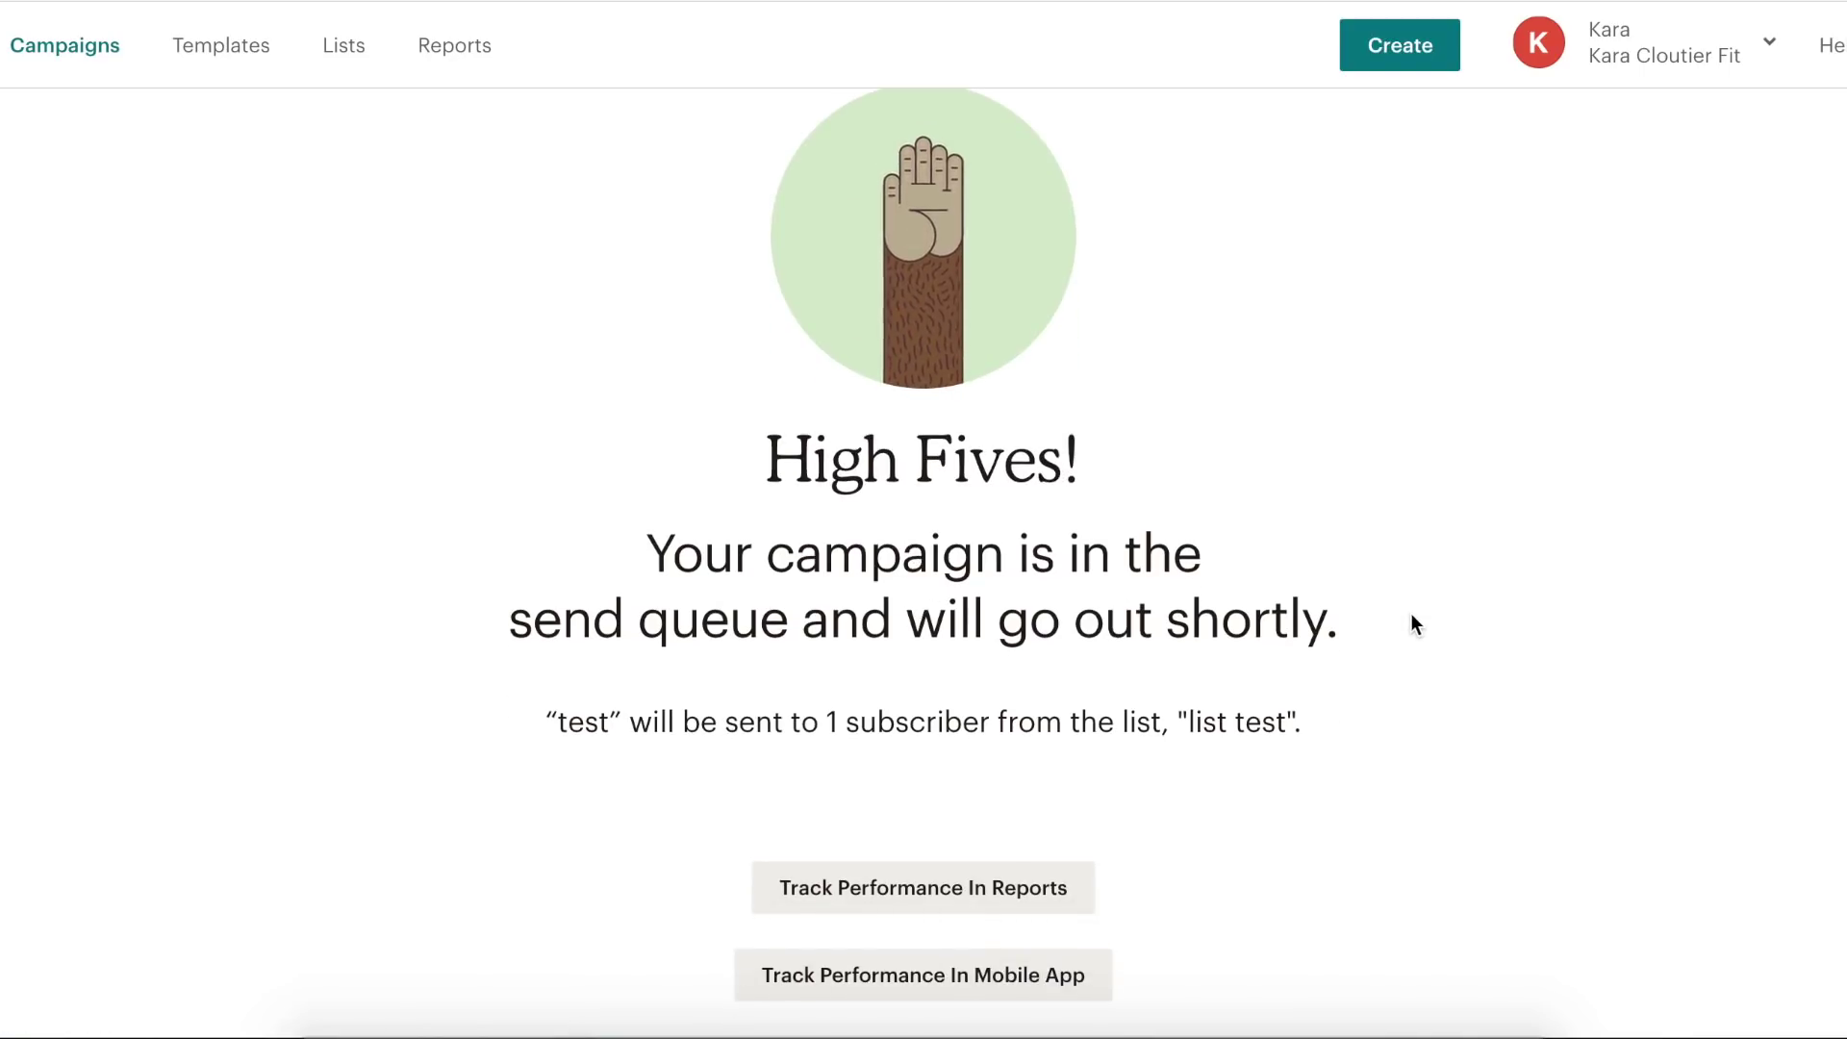
scroll(1410, 614, "down", 3)
scroll(1410, 614, "up", 3)
scroll(1410, 614, "down", 3)
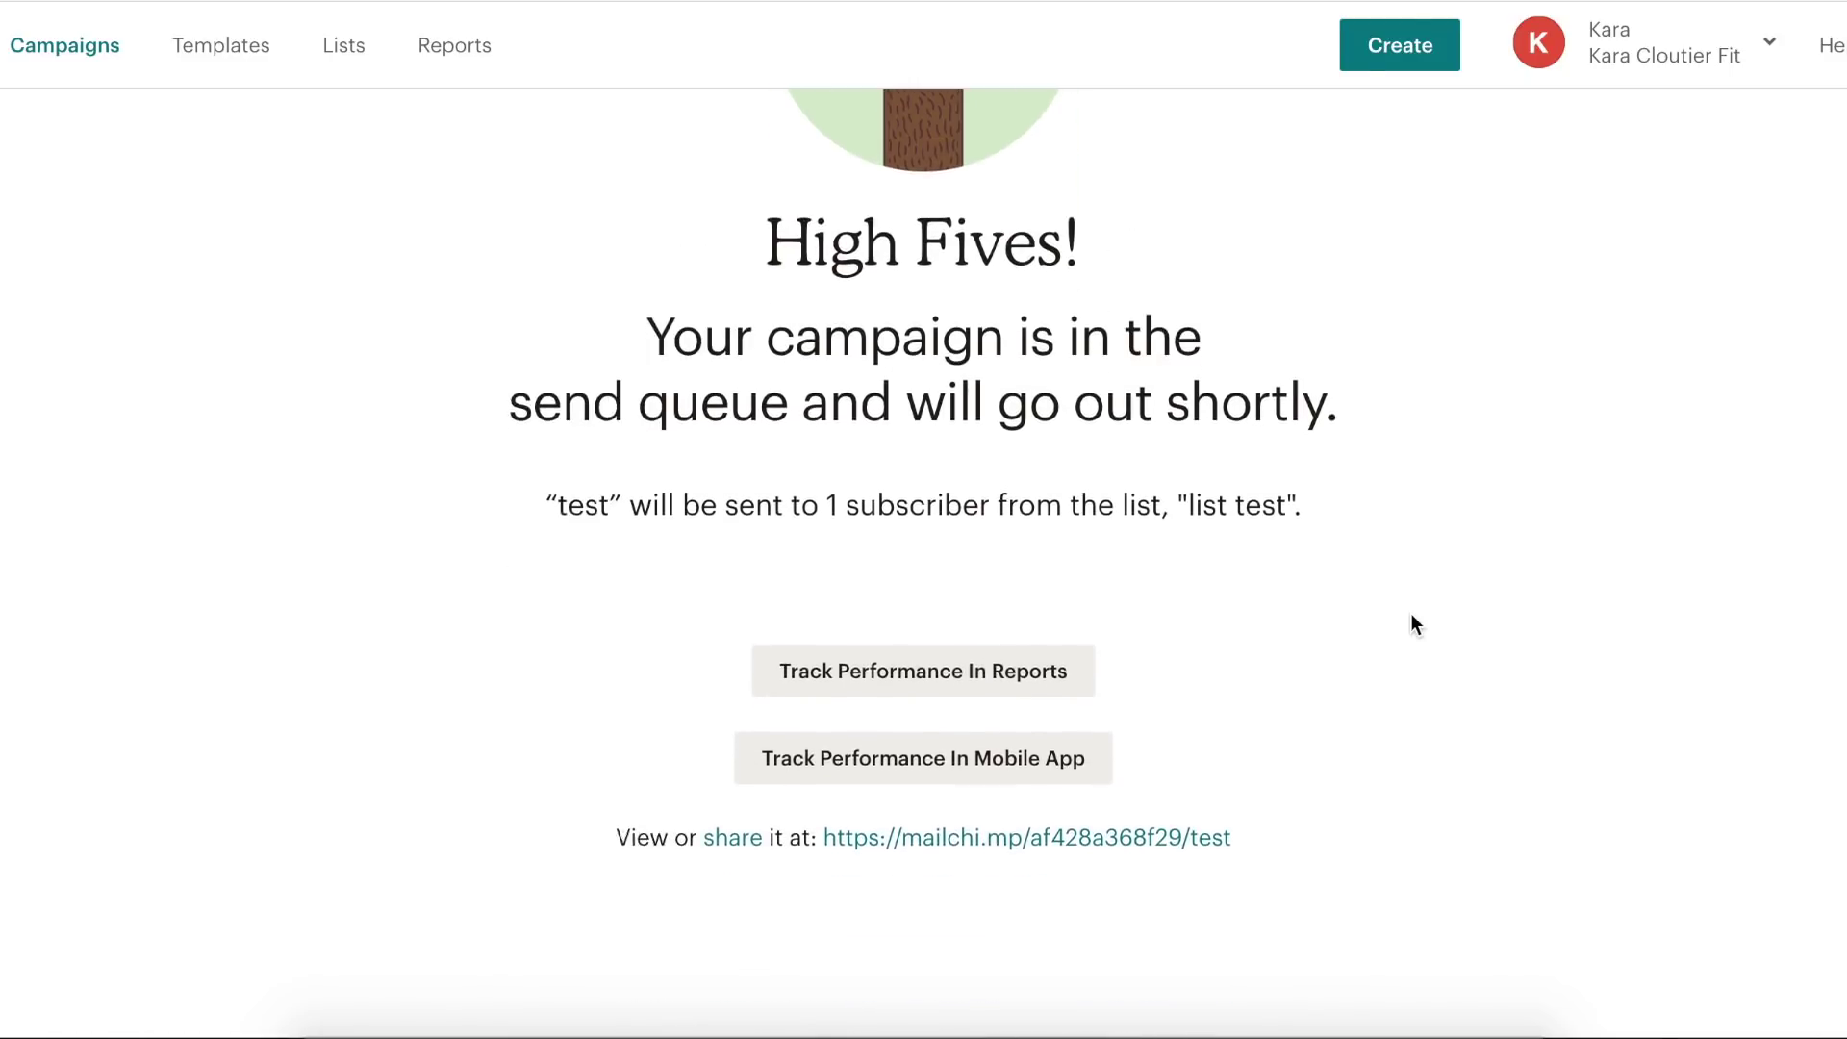
scroll(1410, 614, "up", 4)
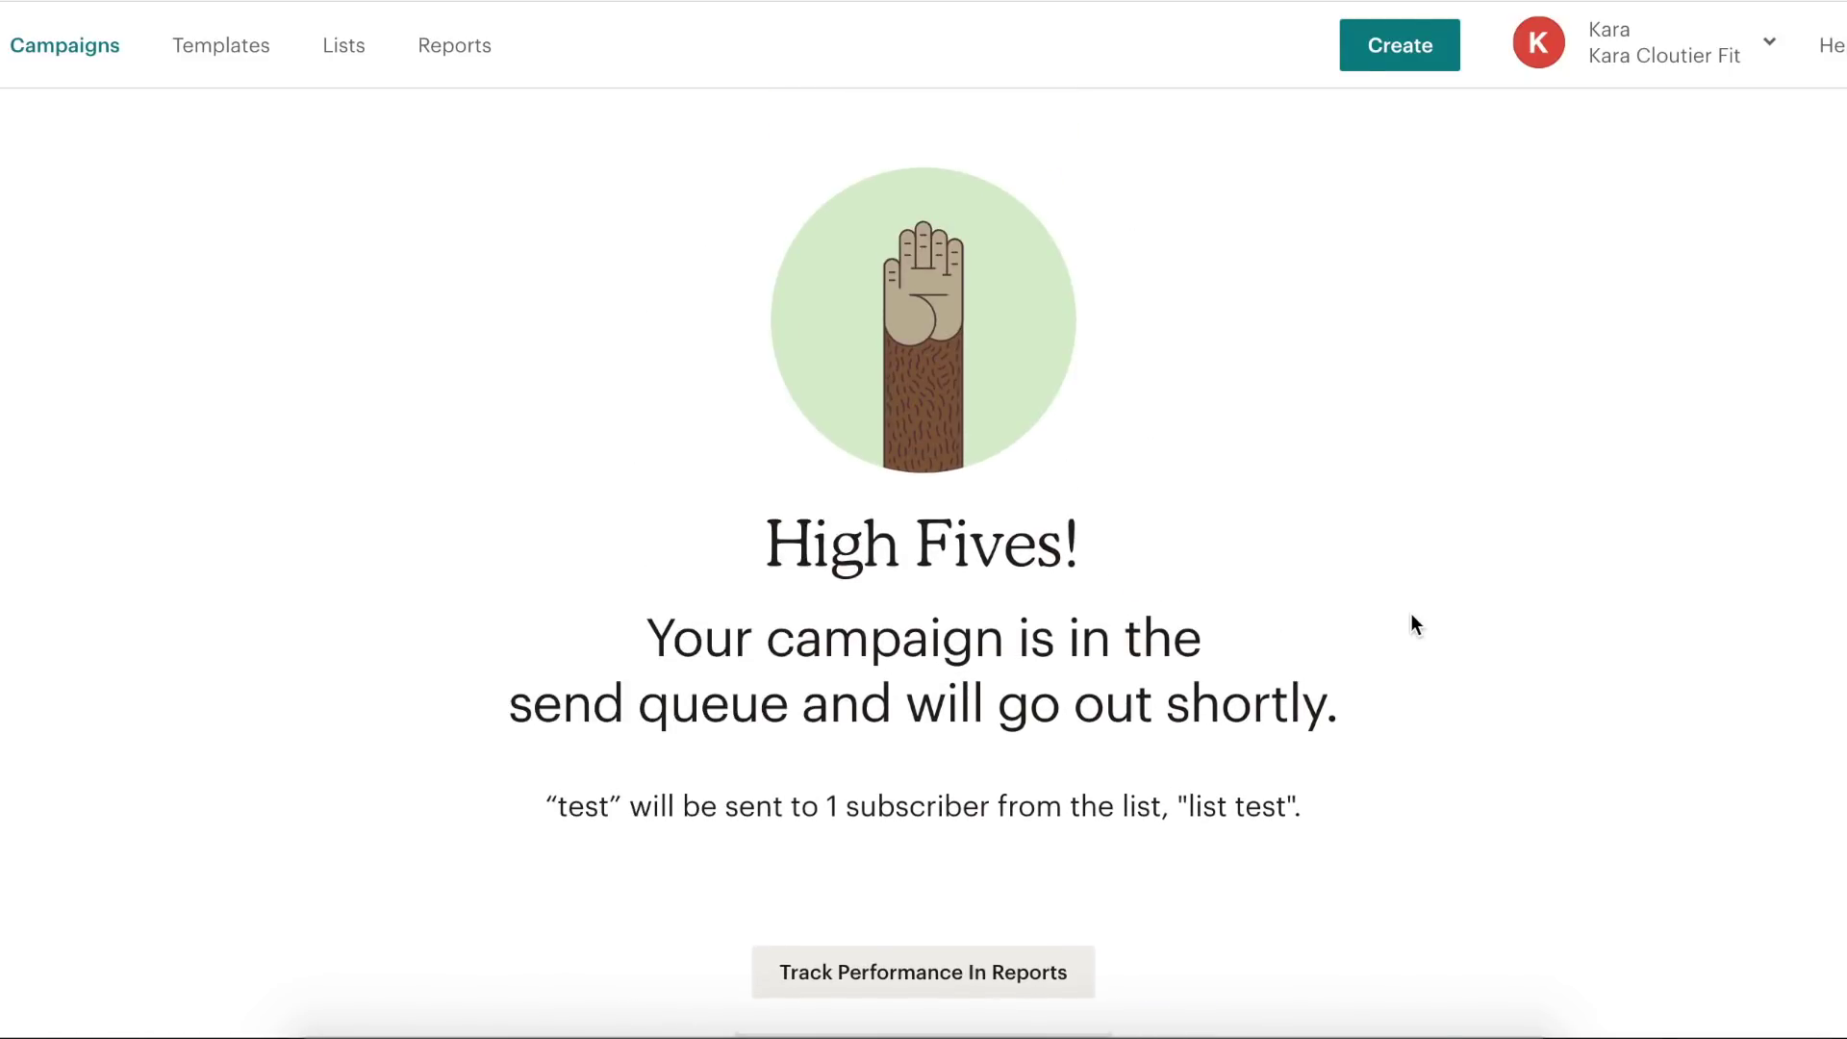
scroll(1410, 614, "down", 5)
scroll(1410, 614, "up", 5)
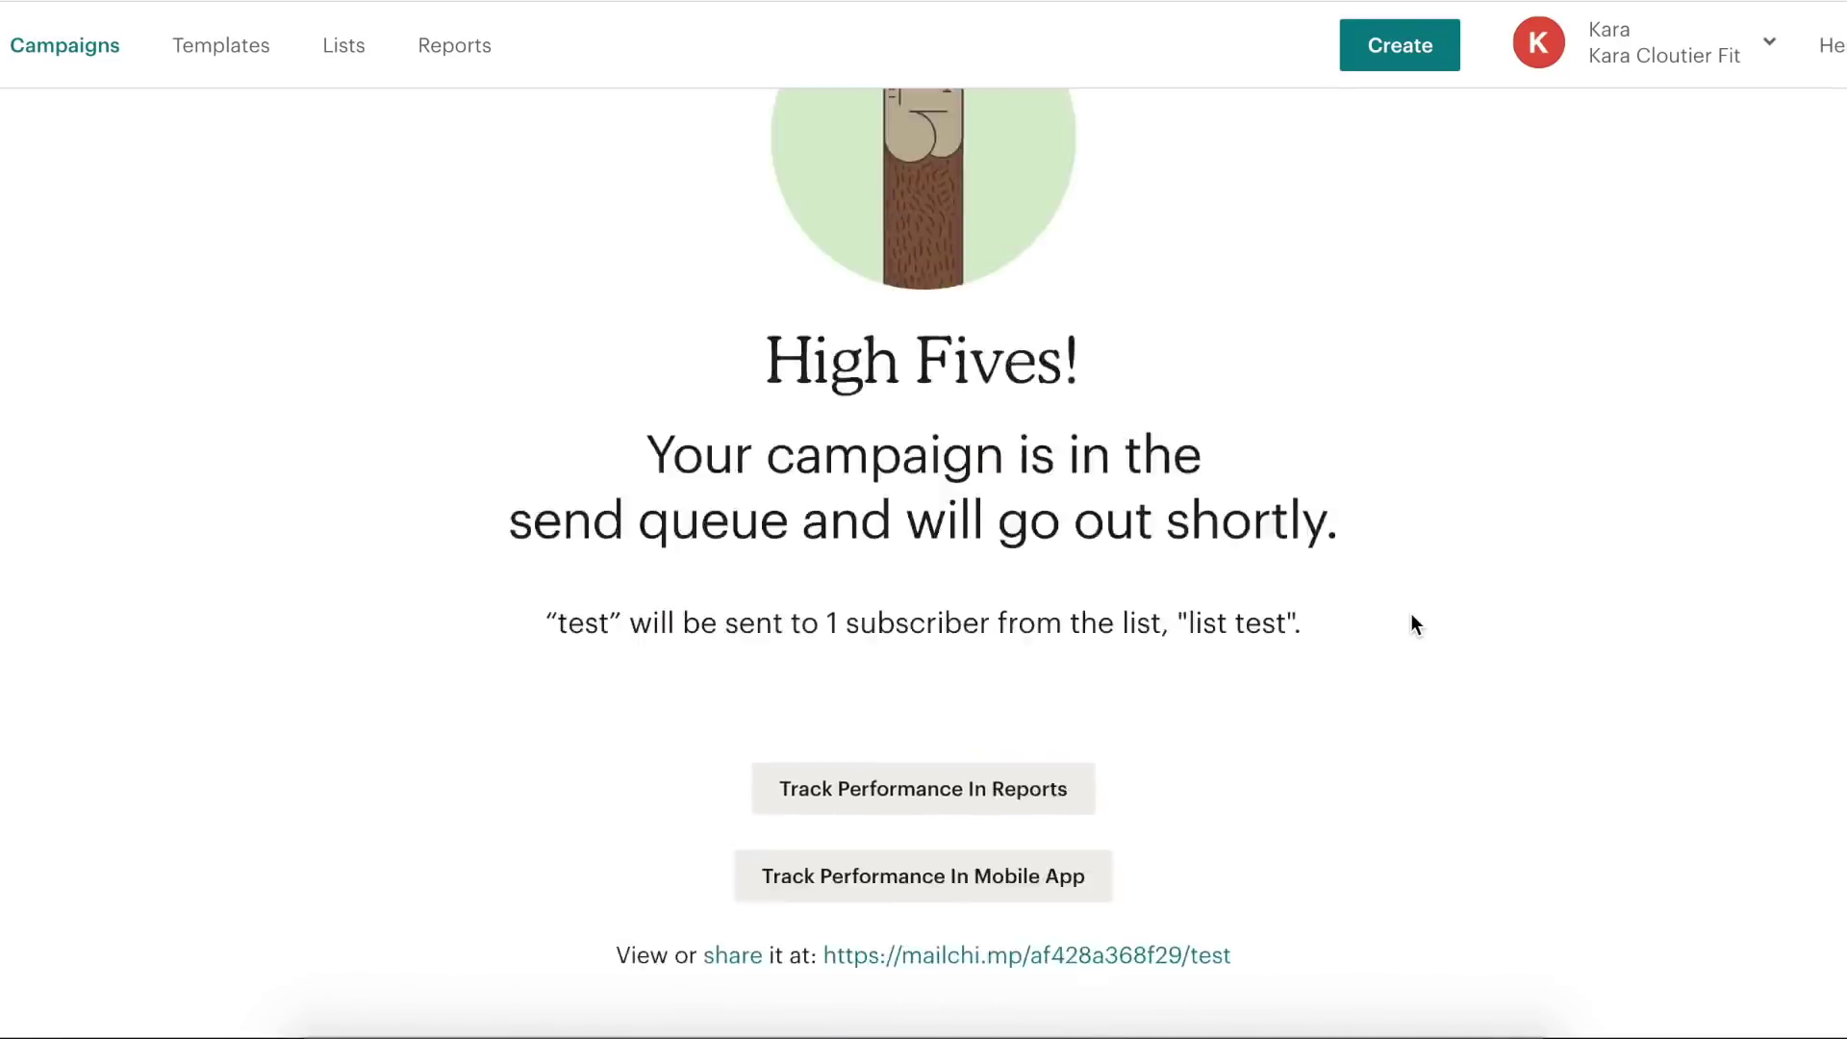